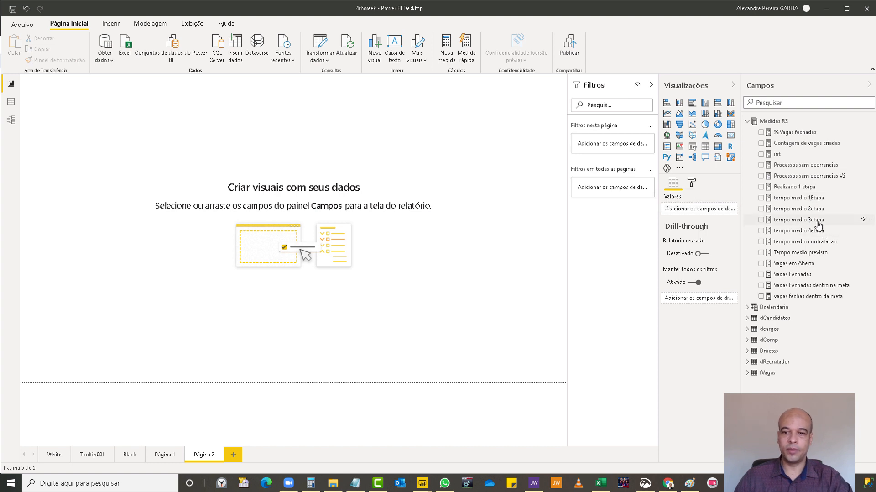
Display the formula of Tempo medio previsto, box it in blue, and box AVERAGEX, fVagas and DATEDIFF in red.
click(816, 257)
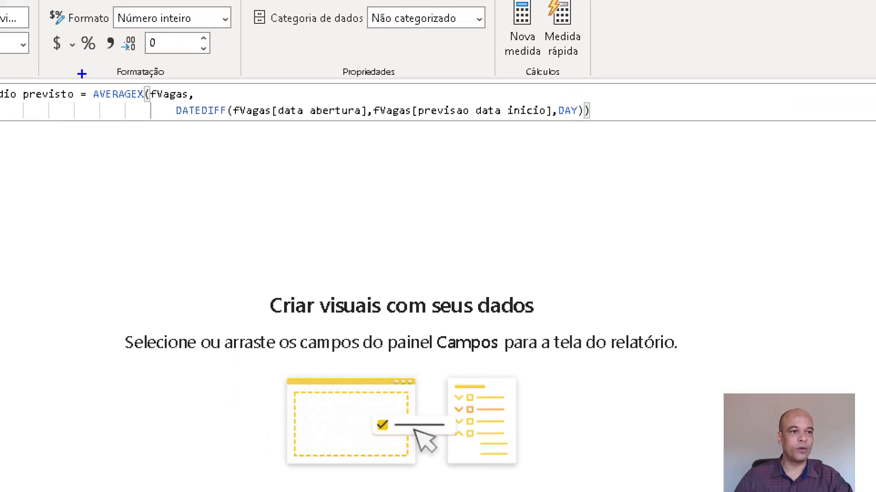
mouse_move(91, 73)
mouse_down()
mouse_move(152, 129)
mouse_move(639, 169)
mouse_move(603, 129)
mouse_up()
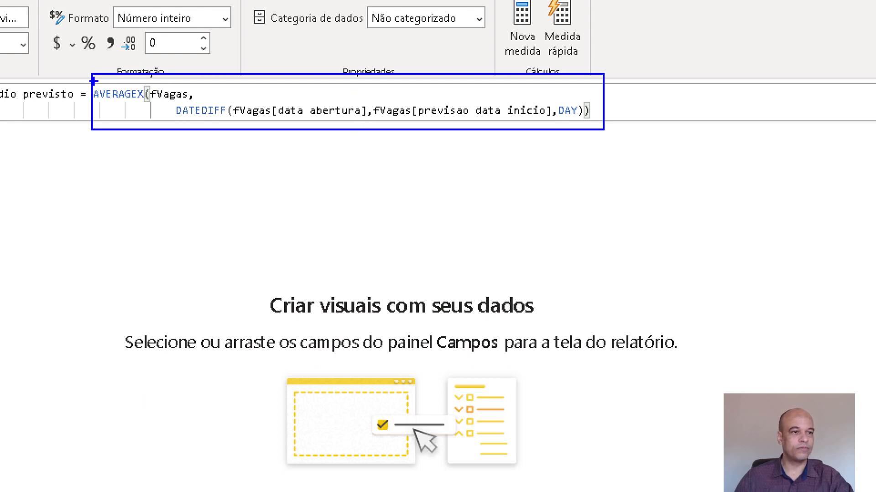
key(r)
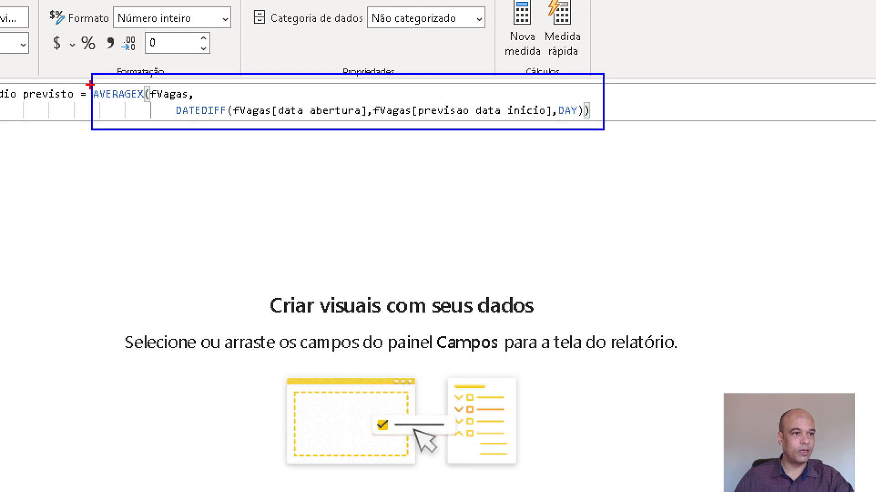
mouse_move(90, 84)
mouse_down()
mouse_move(147, 108)
mouse_move(147, 96)
mouse_move(145, 108)
mouse_up()
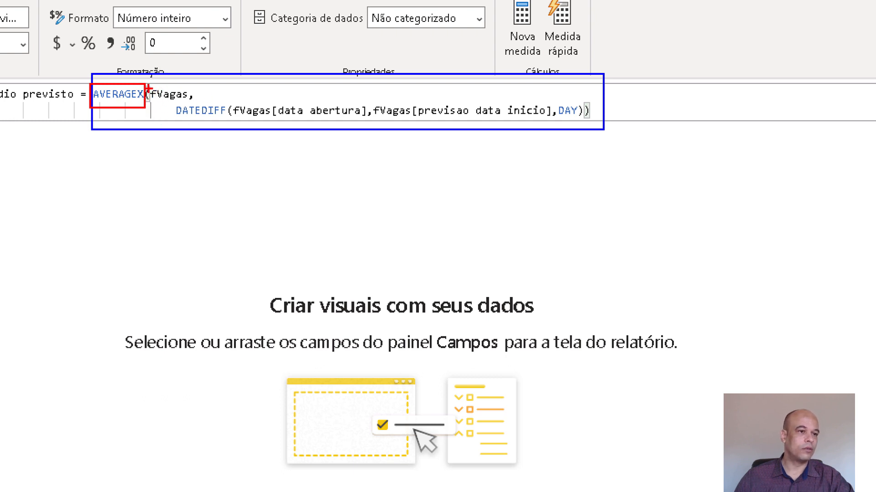
drag(148, 88, 193, 104)
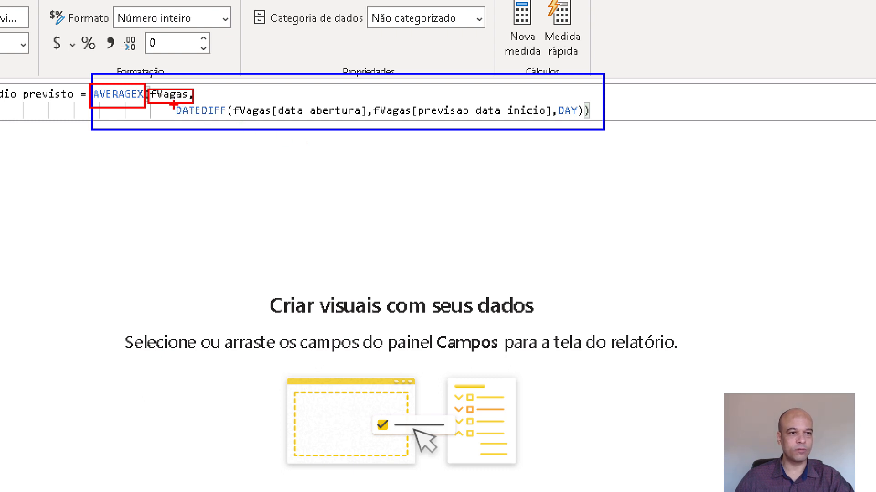
drag(173, 104, 228, 120)
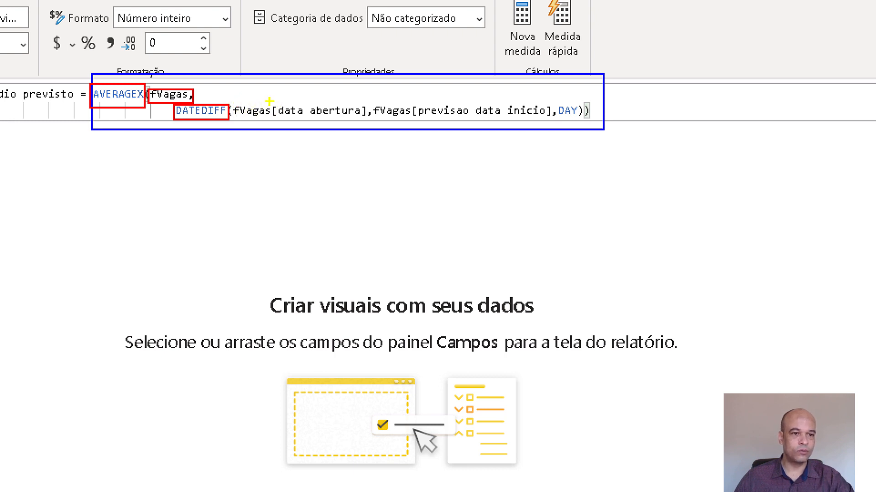
Box the data abertura, previsao data inicio and DAY arguments in yellow, and exit the annotated view.
mouse_move(269, 100)
mouse_down()
mouse_move(286, 117)
mouse_move(368, 120)
mouse_up()
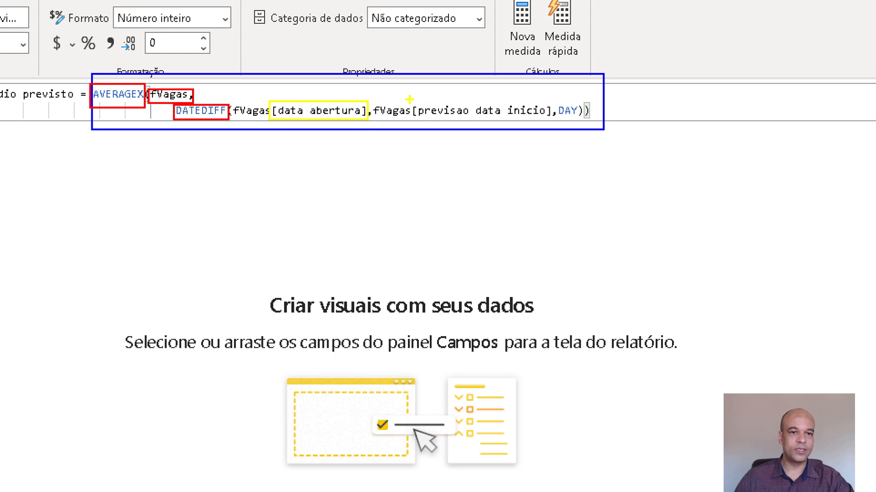
mouse_move(409, 99)
mouse_down()
mouse_move(429, 118)
mouse_move(552, 128)
mouse_up()
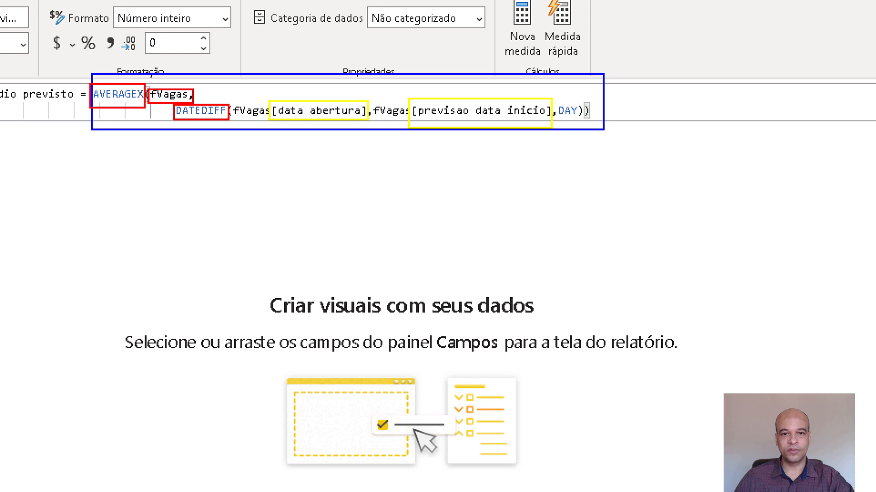
drag(555, 98, 580, 127)
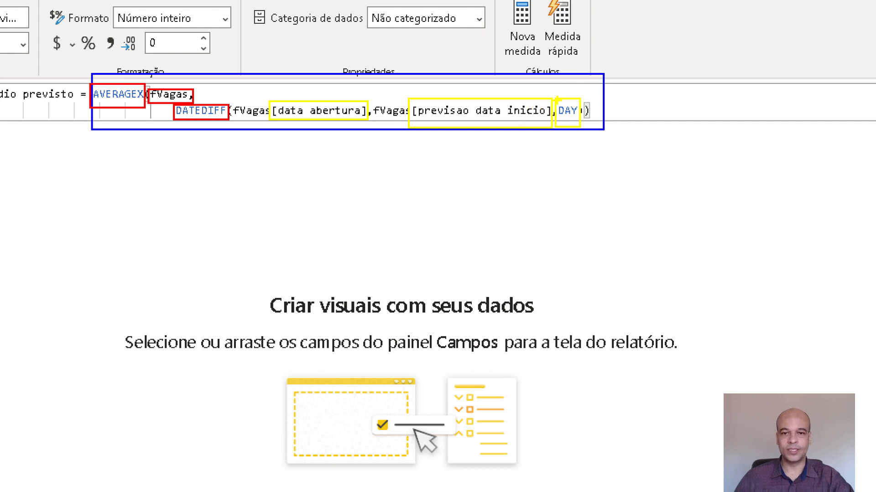
key(Escape)
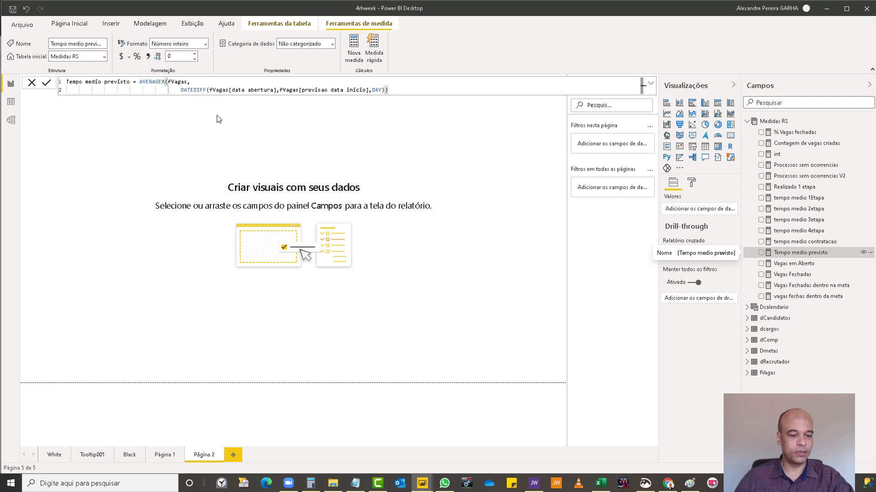
key(ctrl+1)
click(147, 100)
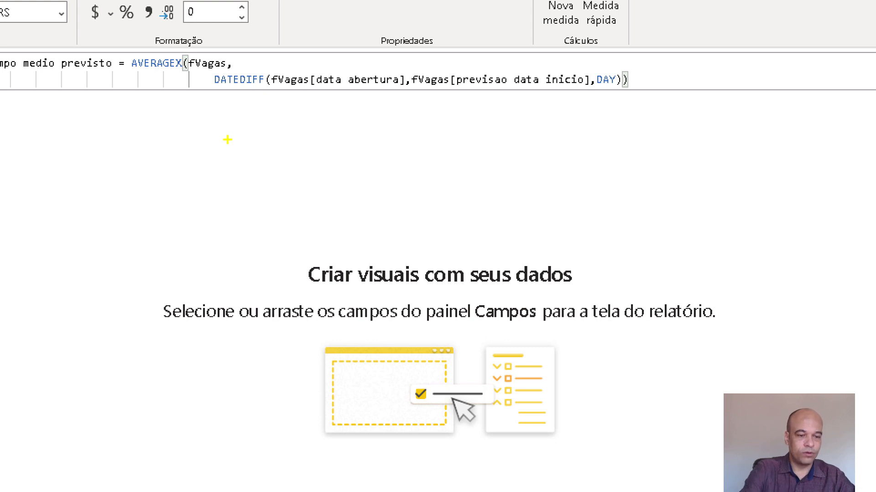
drag(236, 147, 231, 175)
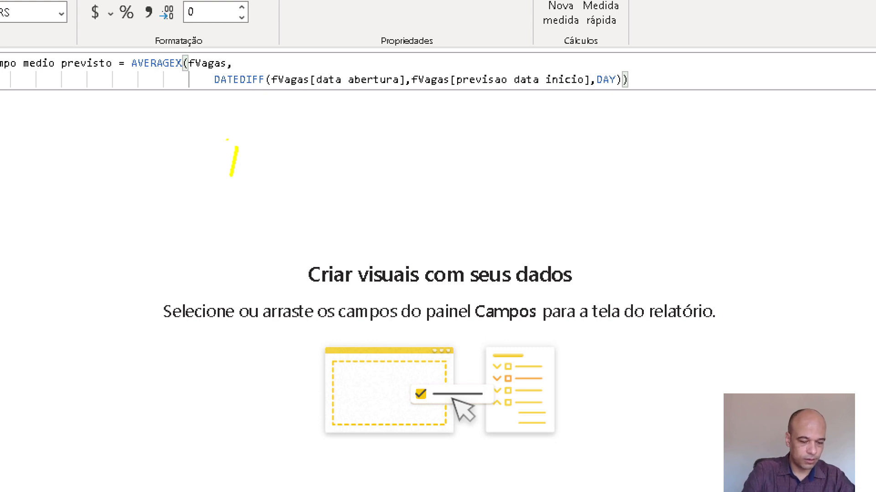
text(averagez)
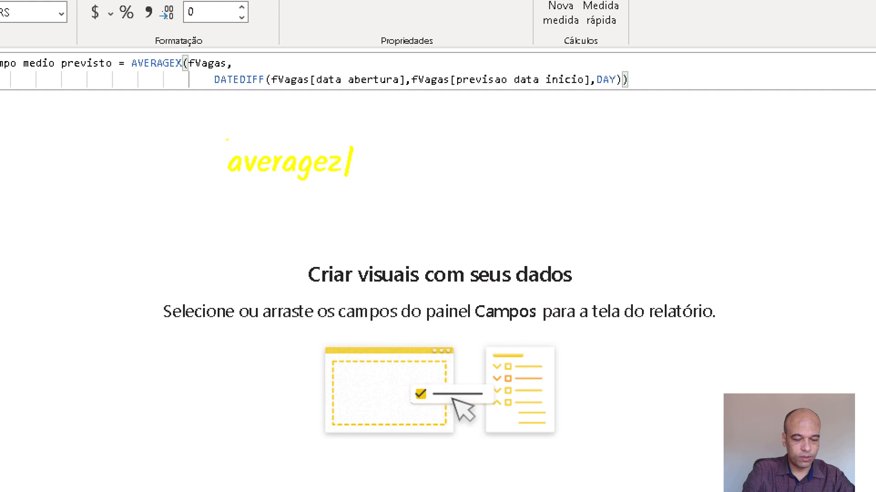
key(BackSpace)
text(x)
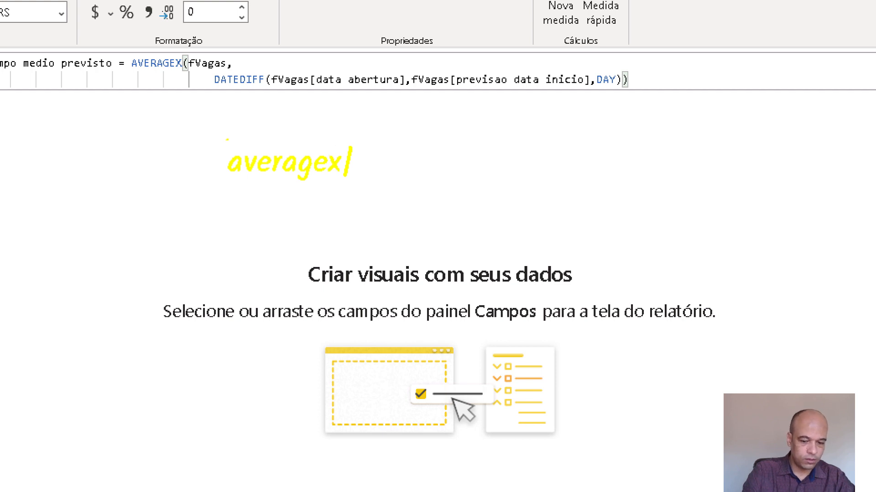
key(BackSpace)
key(BackSpace)
key(BackSpace)
key(BackSpace)
key(BackSpace)
key(BackSpace)
key(BackSpace)
key(BackSpace)
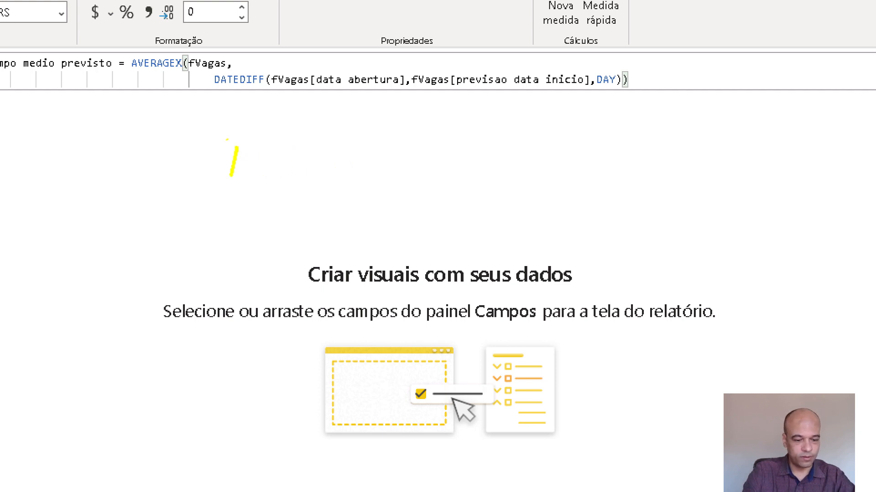
text(r)
key(BackSpace)
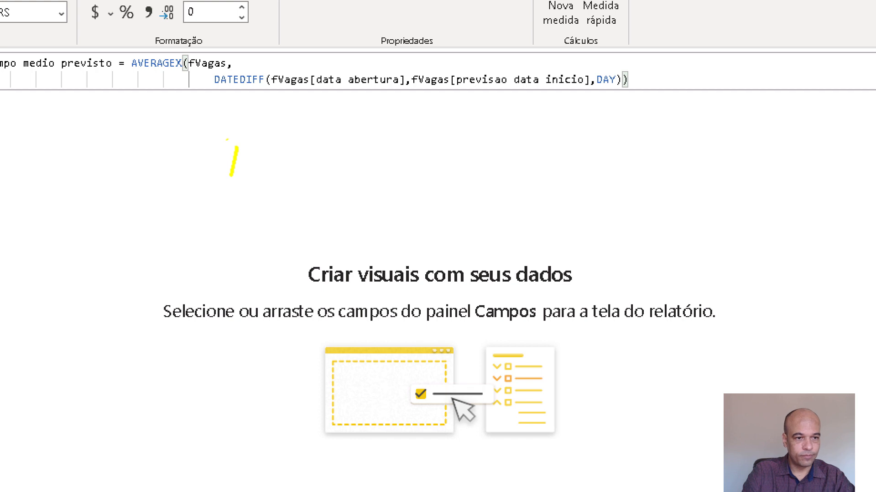
key(Escape)
Write the red annotation "averagex" on the blank area below the formula.
key(r)
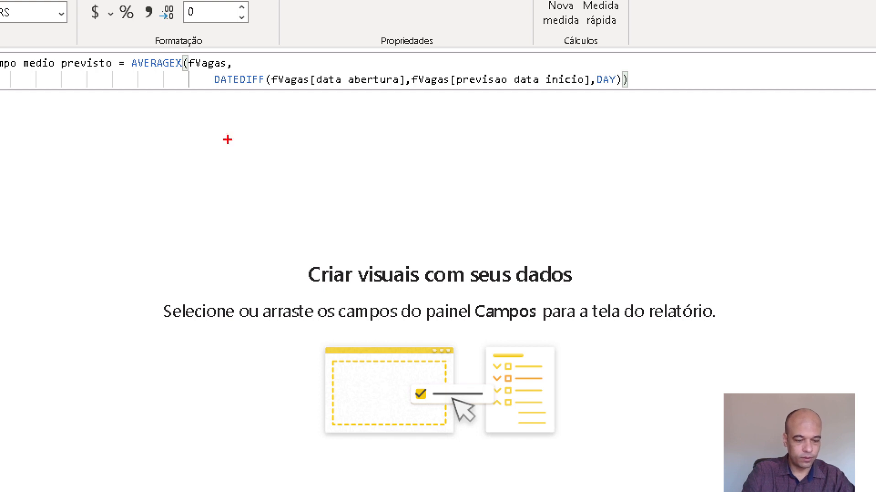
drag(237, 147, 231, 176)
text(ave)
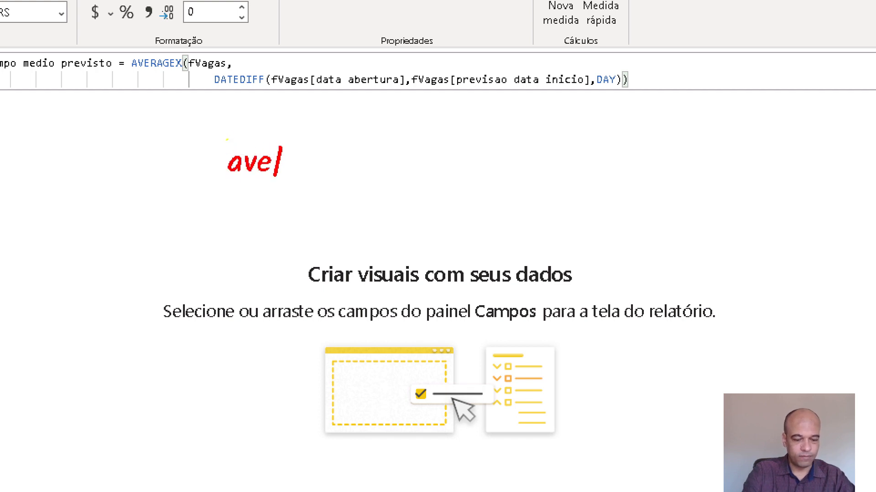
text(ragex)
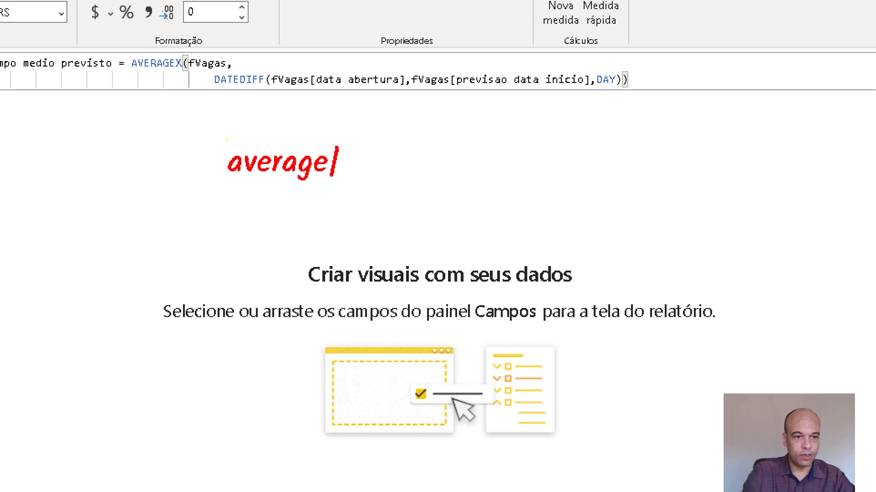
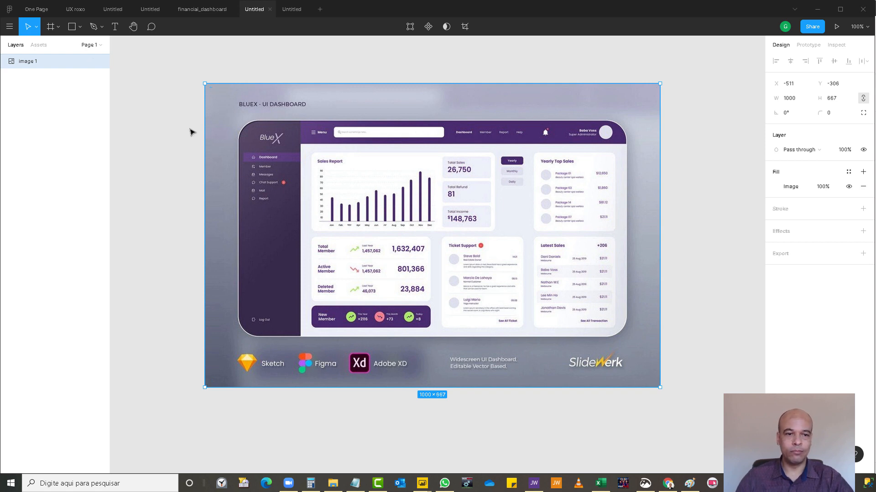
In Figma, deselect the BlueX dashboard image, view the finished UX roxo layout, and return to the BlueX file.
click(158, 81)
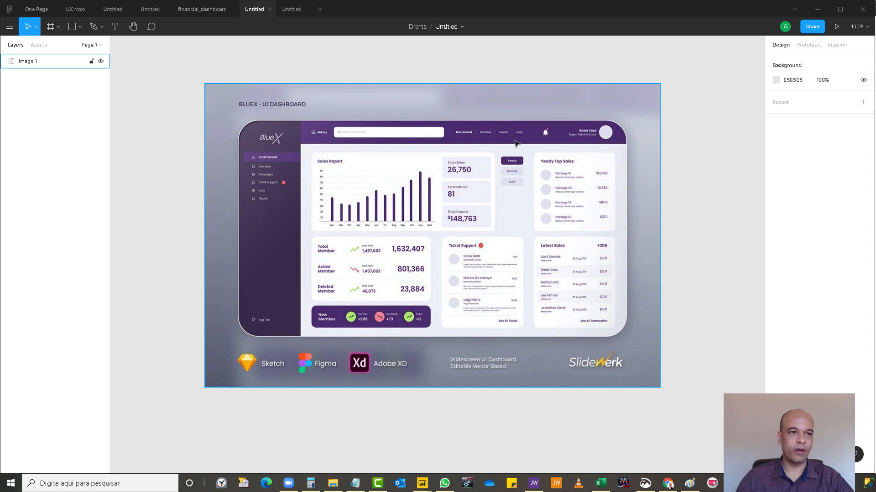
click(74, 13)
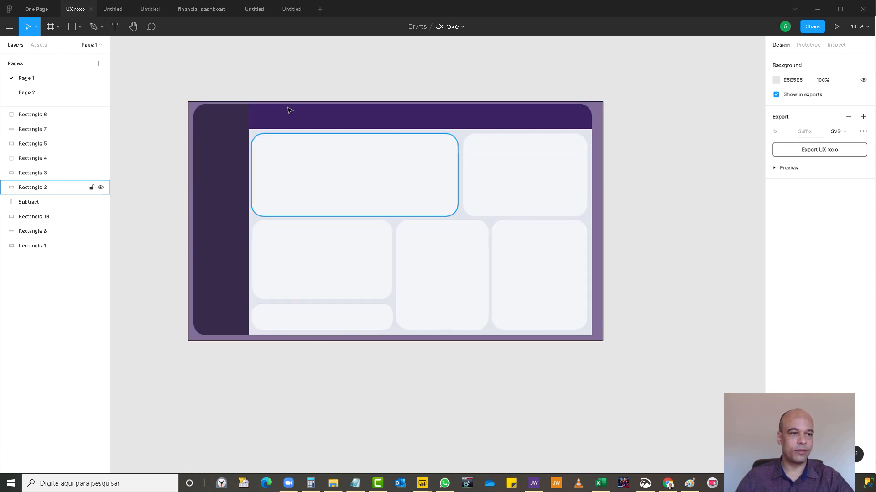
click(256, 11)
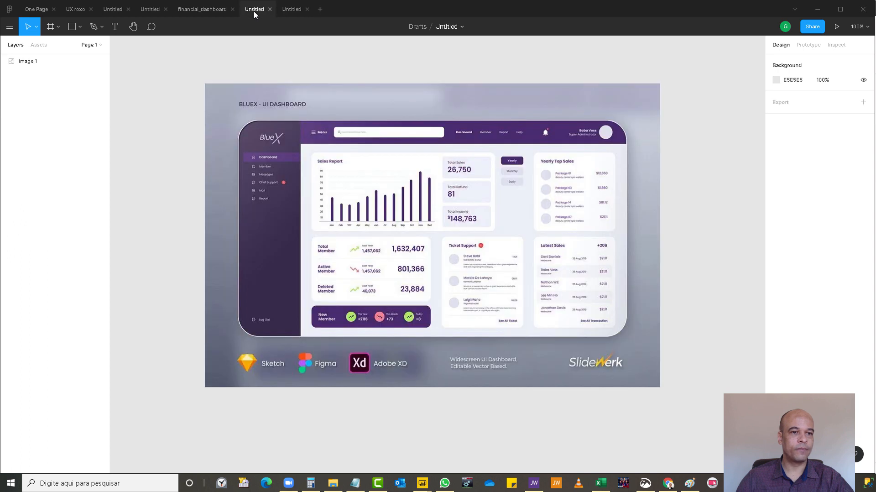
Draw a 136 × 475 rectangle over the dashboard's dark sidebar and round its corners to 36.
click(78, 28)
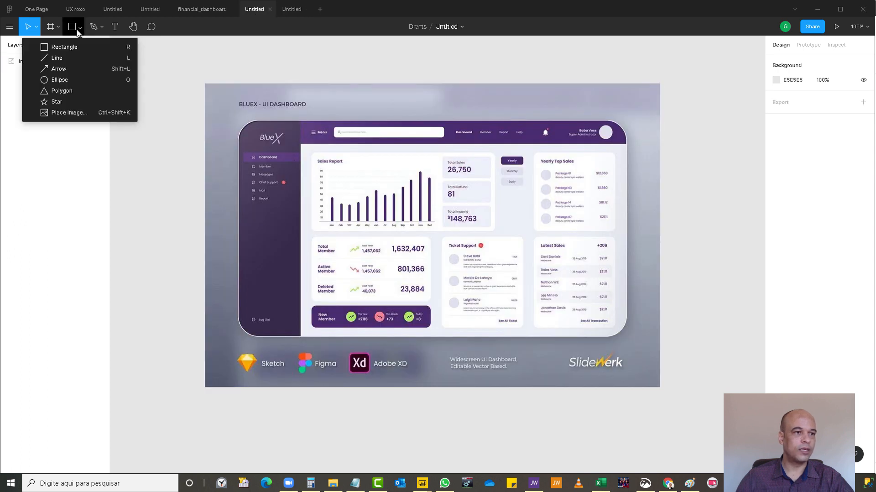
click(66, 47)
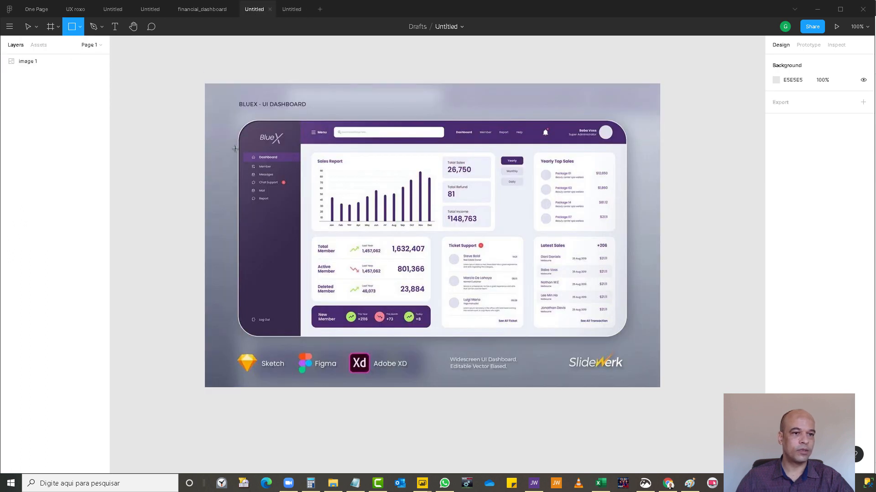
drag(238, 121, 300, 337)
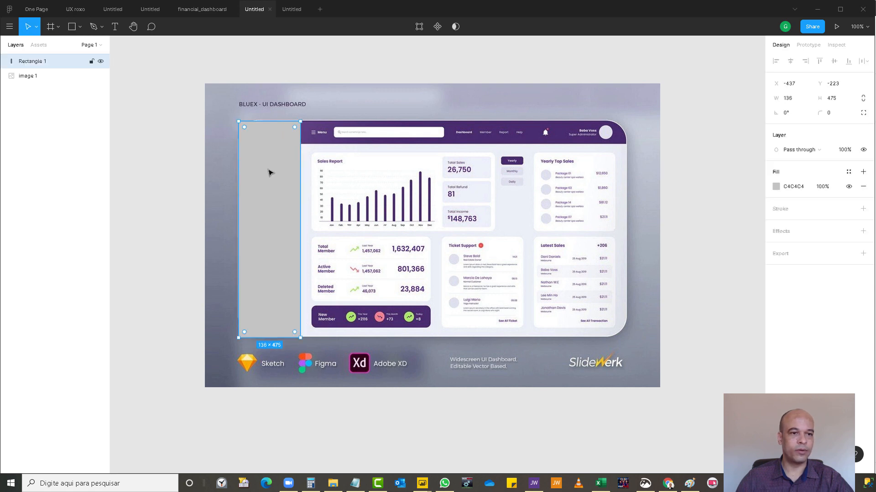
drag(245, 127, 300, 136)
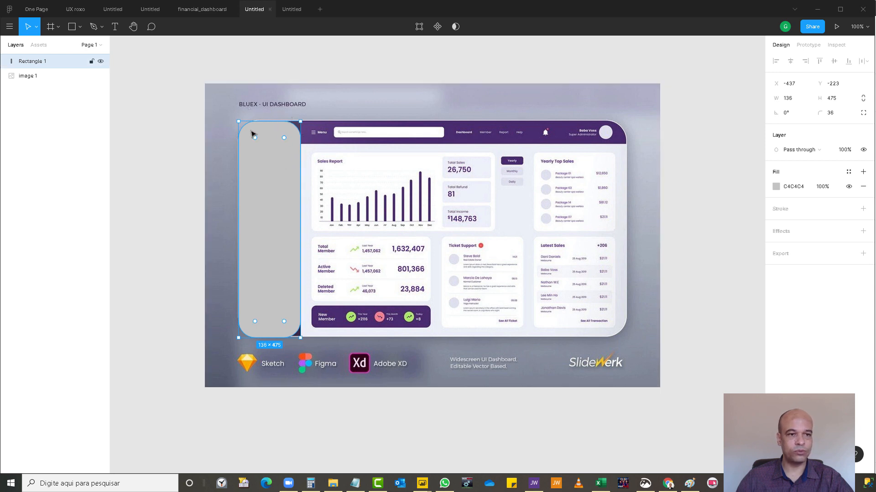
Draw a second square-cornered rectangle, 475 high, covering the rounded rectangle's inner half and extending slightly beyond the sidebar's inner edge.
click(76, 31)
click(81, 30)
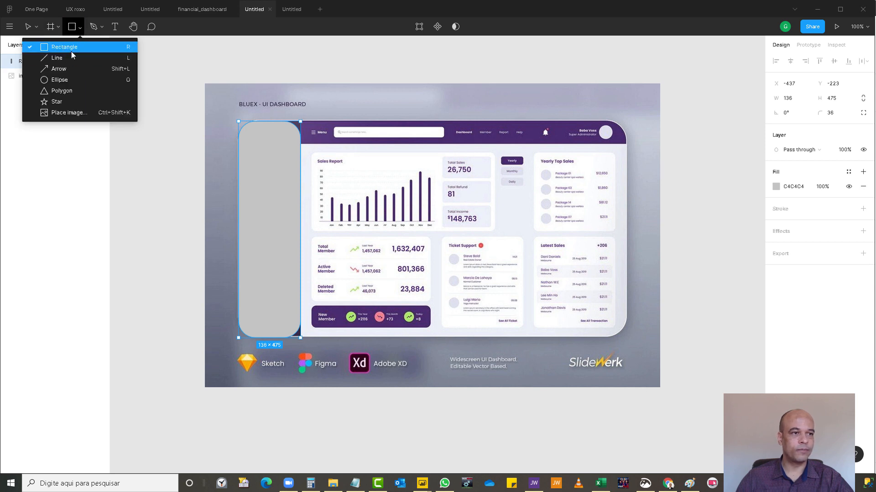
click(72, 49)
mouse_move(275, 120)
mouse_down()
mouse_move(301, 151)
mouse_move(317, 315)
mouse_move(311, 340)
mouse_up()
Merge the two overlapping rectangles with Union selection and narrow the resulting shape to a width of 136.
shift+click(268, 282)
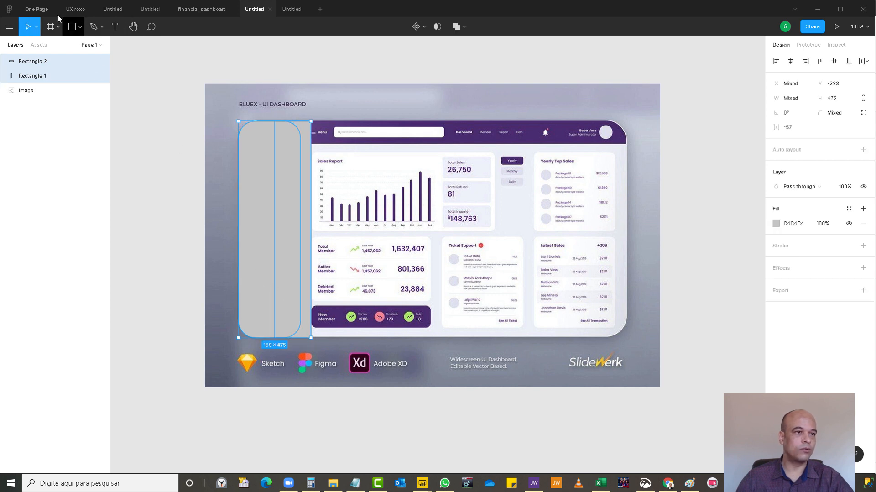
click(9, 26)
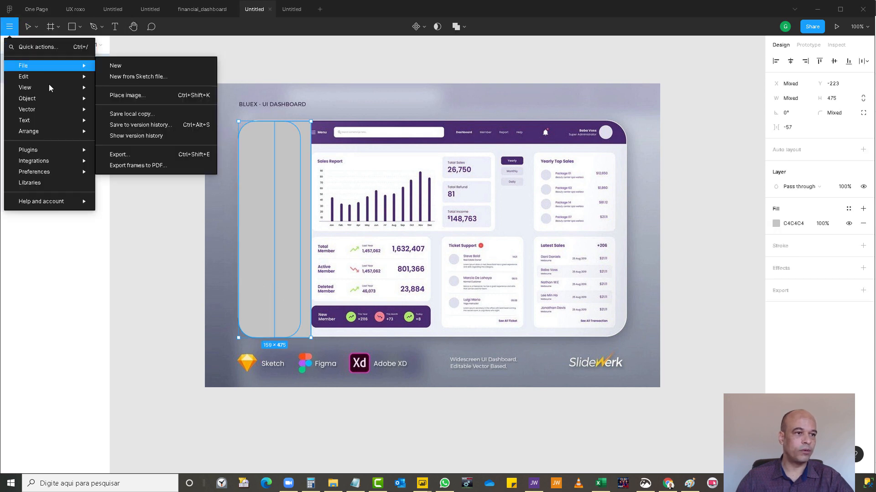
mouse_move(60, 89)
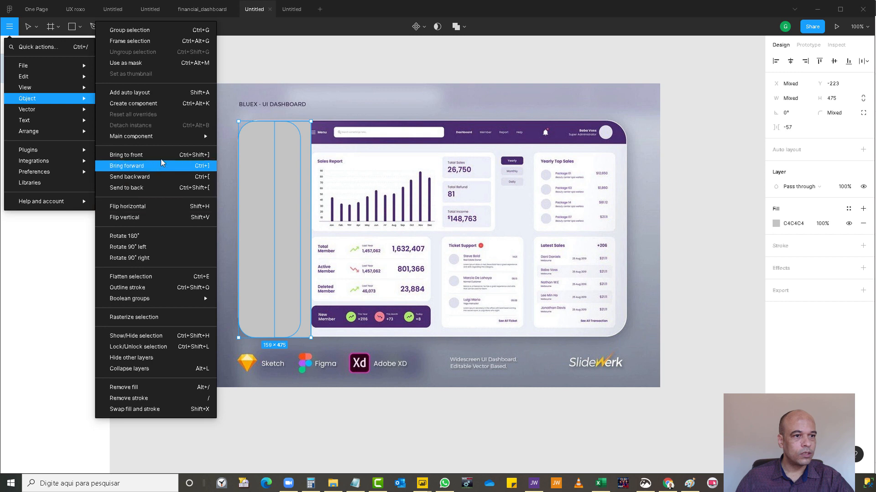
mouse_move(172, 303)
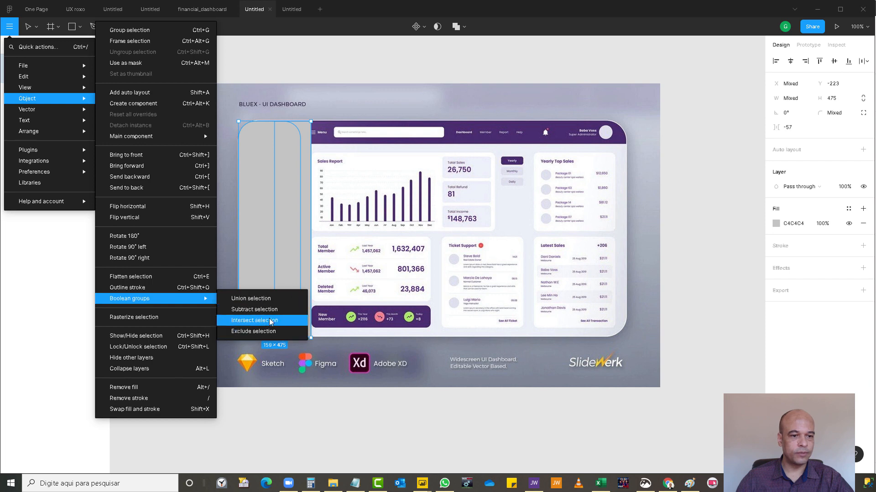
click(254, 298)
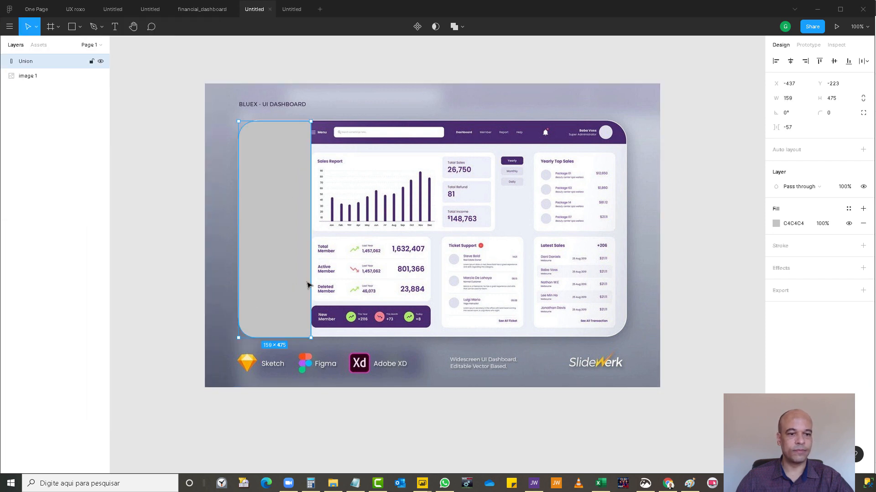
mouse_move(310, 283)
mouse_down()
mouse_move(288, 282)
mouse_move(300, 281)
mouse_up()
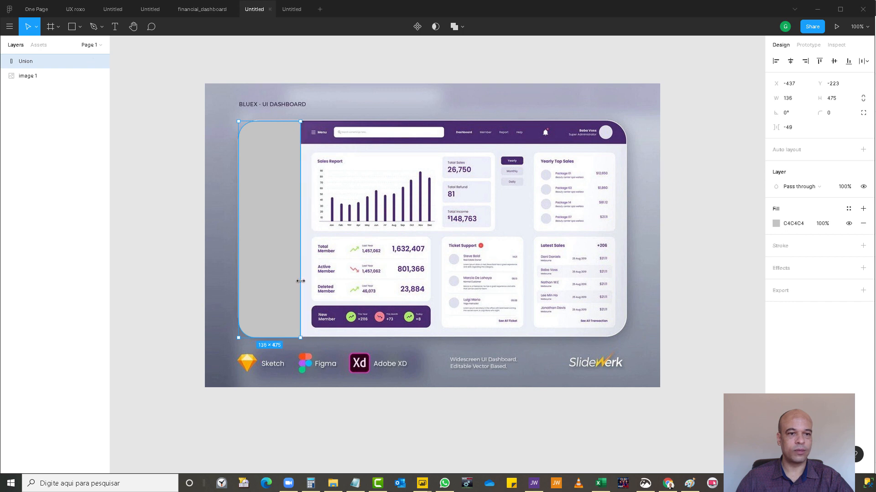
Fill the merged sidebar shape with the purple 4A2A75 sampled from the dashboard's Yearly button.
click(777, 223)
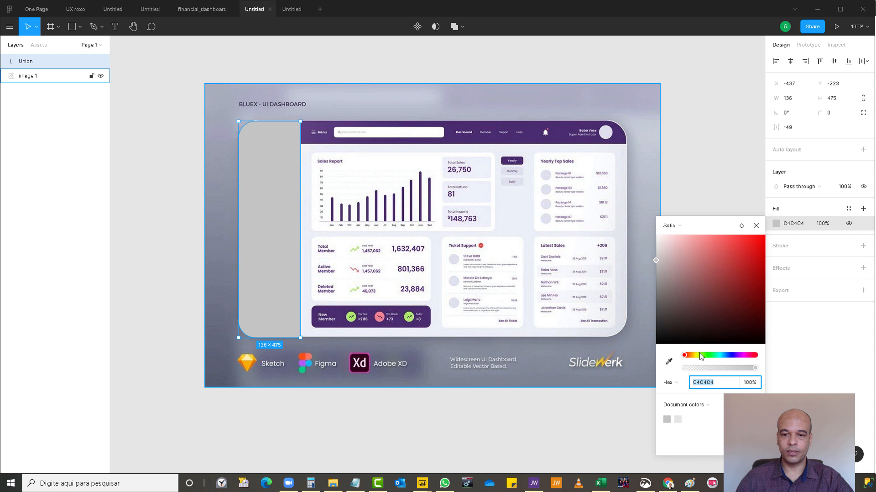
click(669, 362)
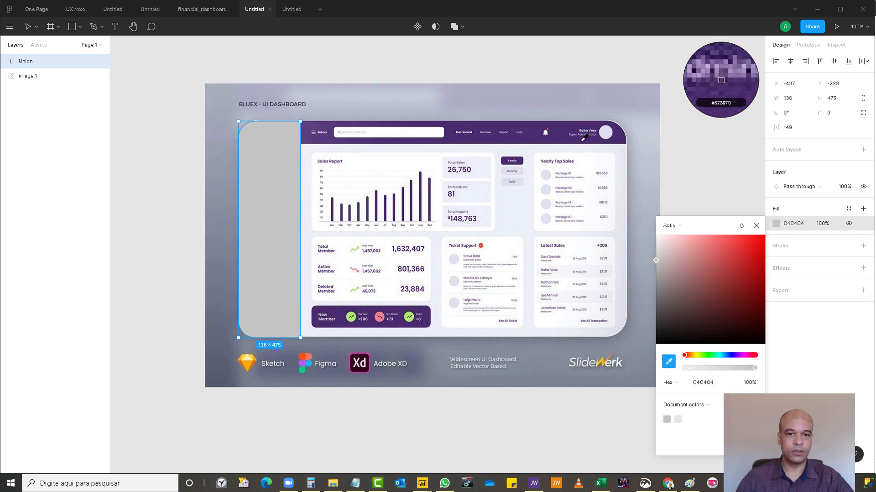
click(509, 157)
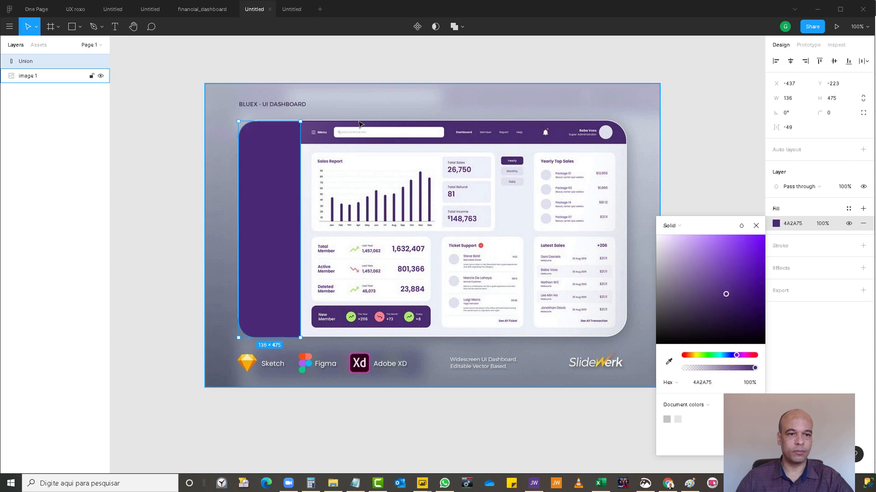
Draw a 722 × 49 rectangle over the dashboard's header bar, starting at the sidebar shape's inner edge.
click(71, 27)
click(80, 28)
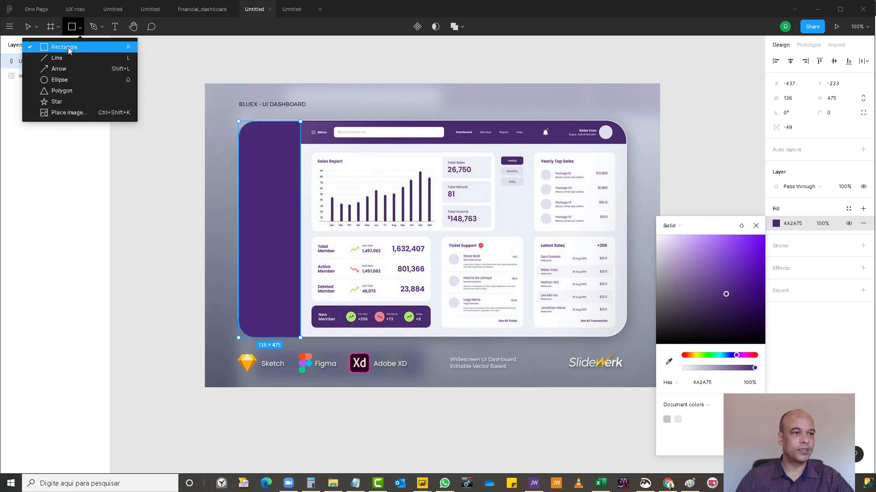
click(69, 48)
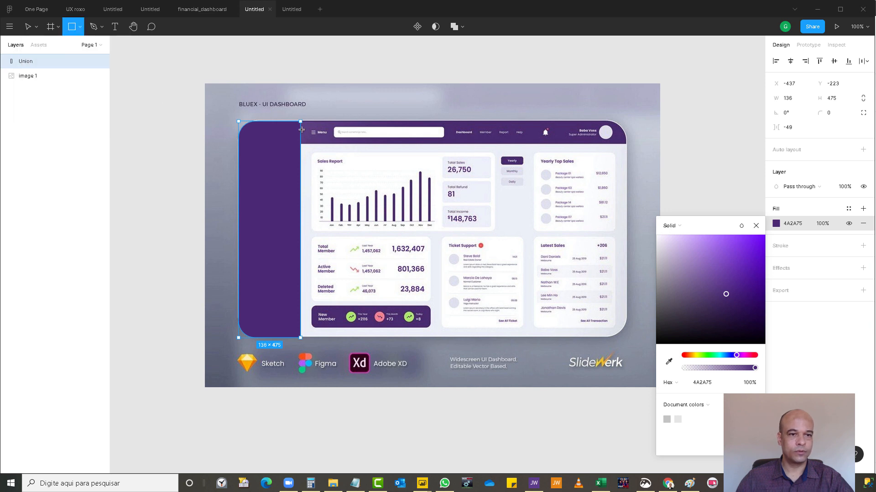
mouse_move(301, 121)
mouse_down()
mouse_move(435, 145)
mouse_move(629, 144)
mouse_up()
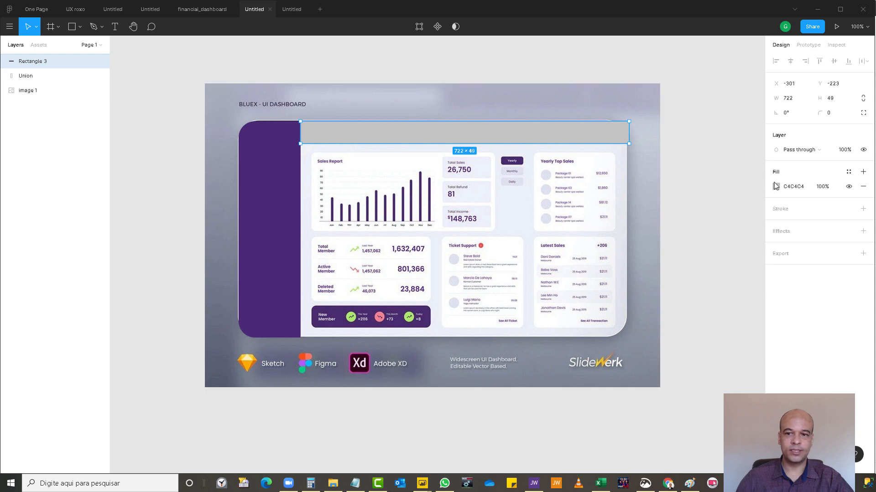
Fill the header rectangle with the document's purple 4A2A75 and deselect it.
click(791, 185)
click(776, 186)
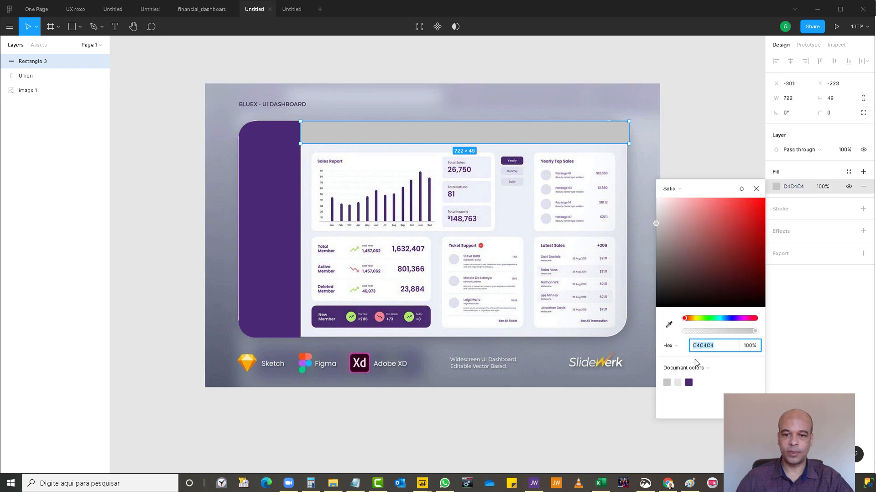
click(688, 381)
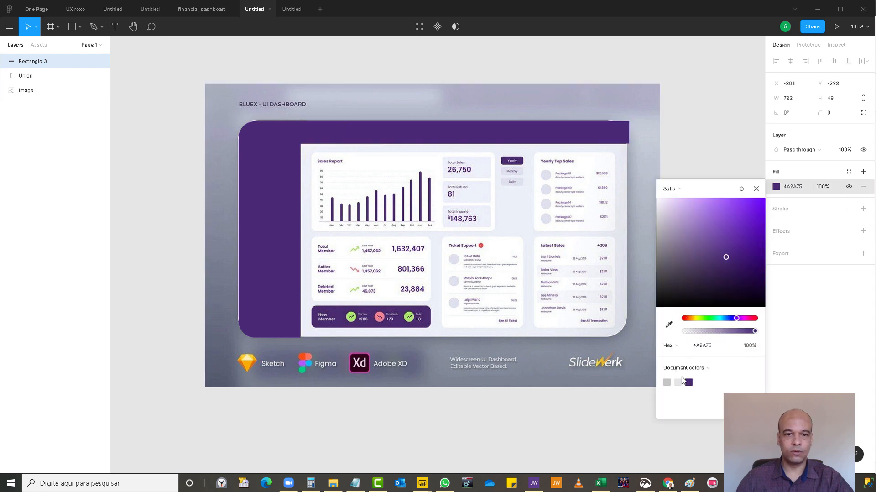
click(674, 122)
click(623, 136)
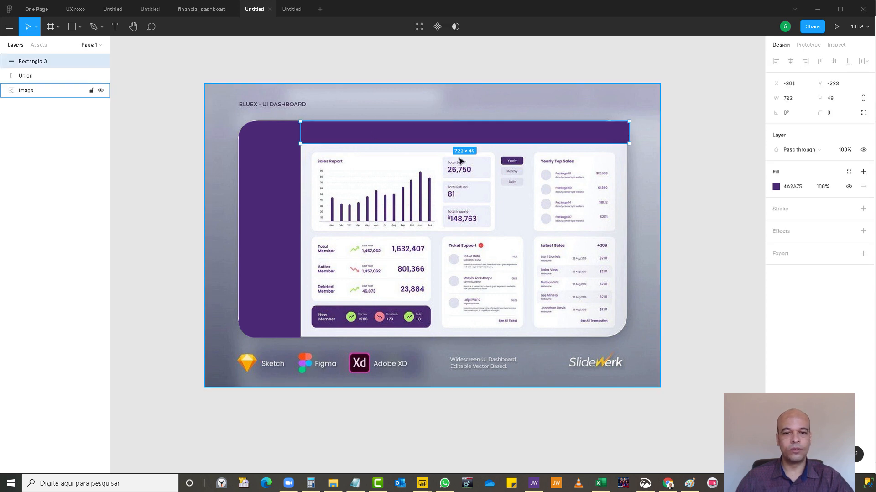
click(693, 95)
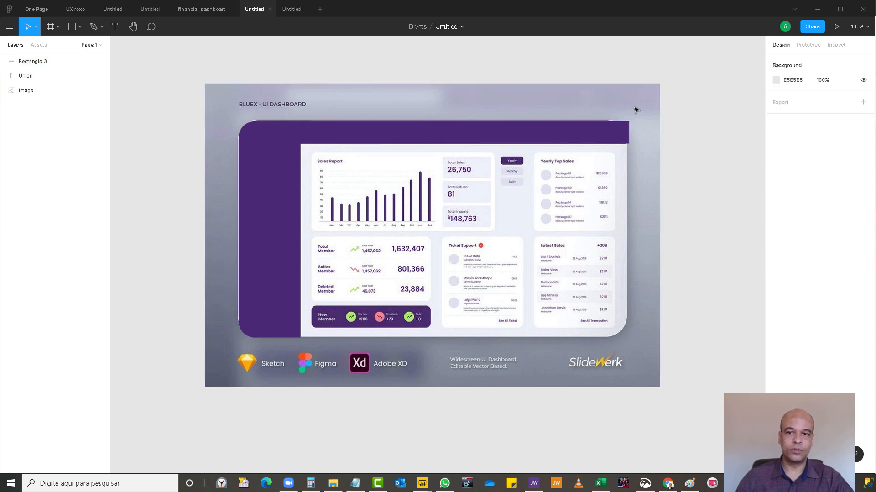
Add a 1x PNG export setting to the page and view the available export formats.
click(781, 104)
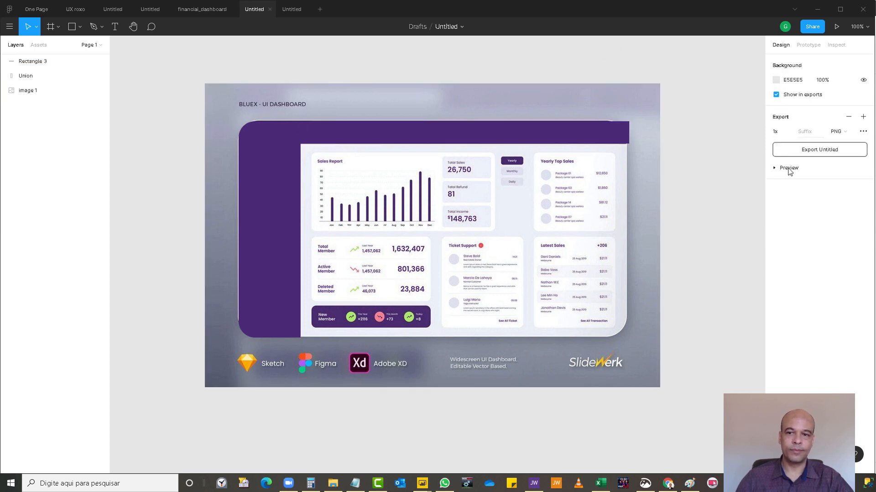
click(846, 133)
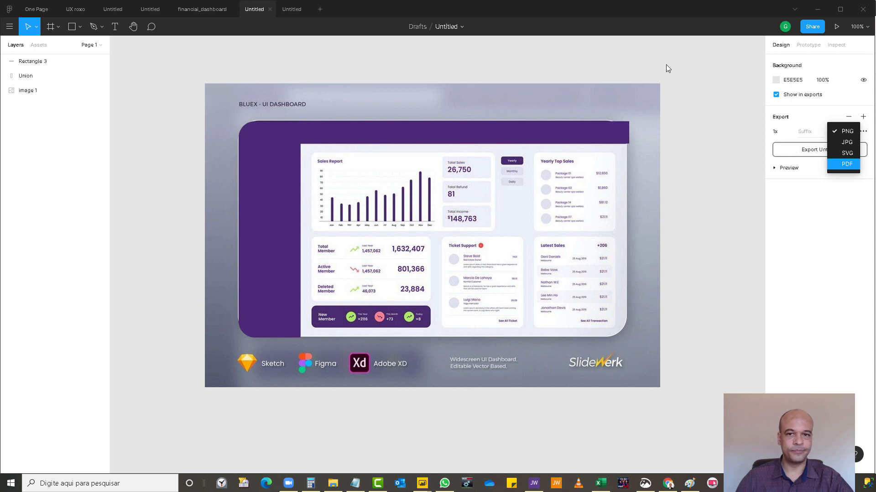
click(679, 74)
Examine the finished UX roxo layout and the full length of the People Analytics background in the One Page file.
click(77, 12)
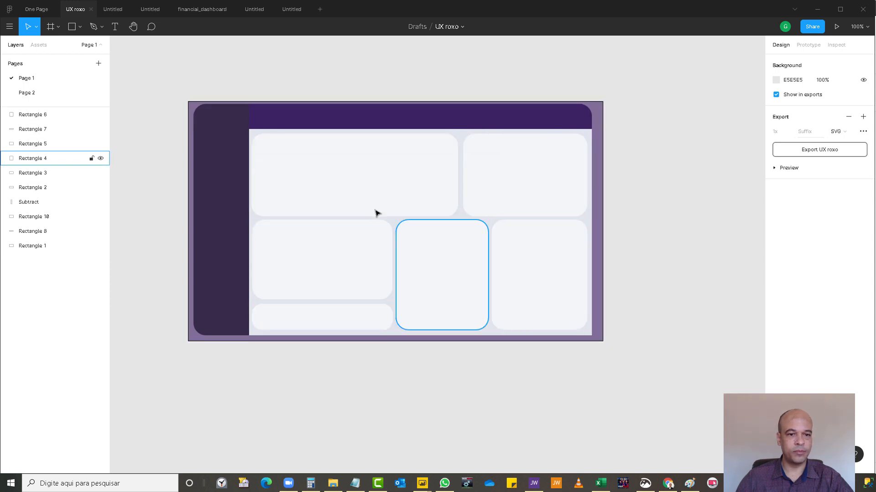
click(33, 9)
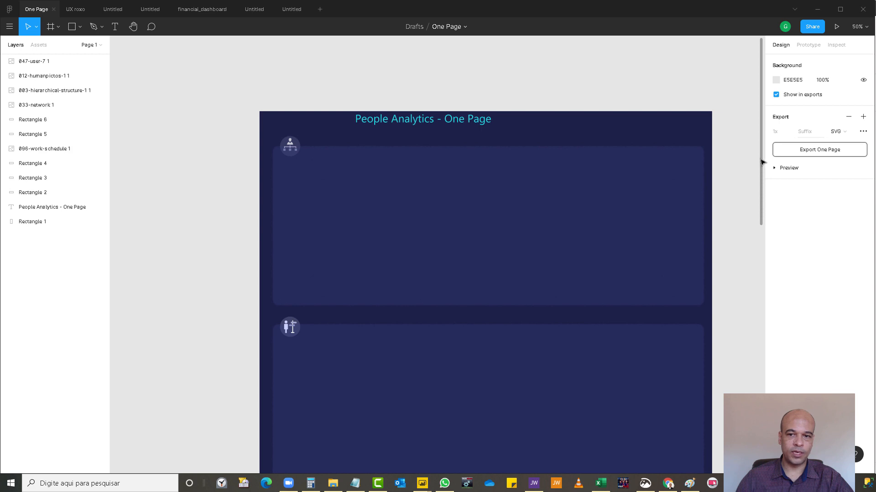
drag(760, 159, 764, 180)
click(381, 177)
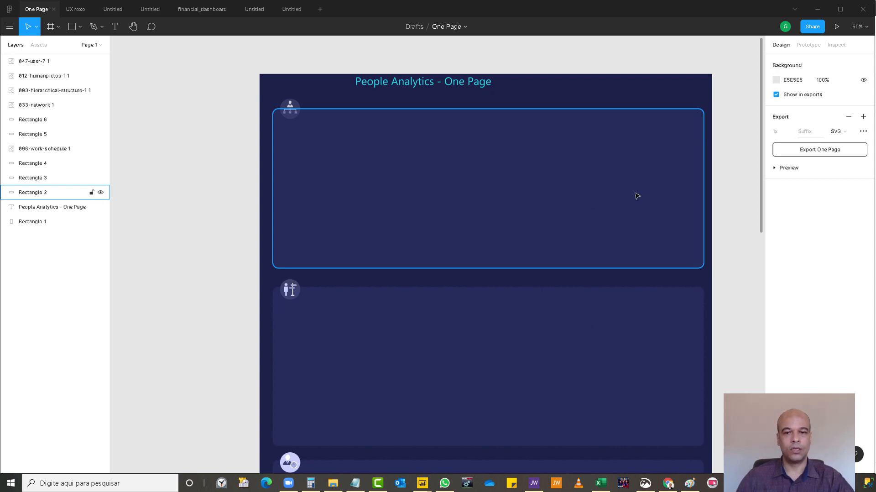
click(753, 203)
drag(762, 203, 744, 175)
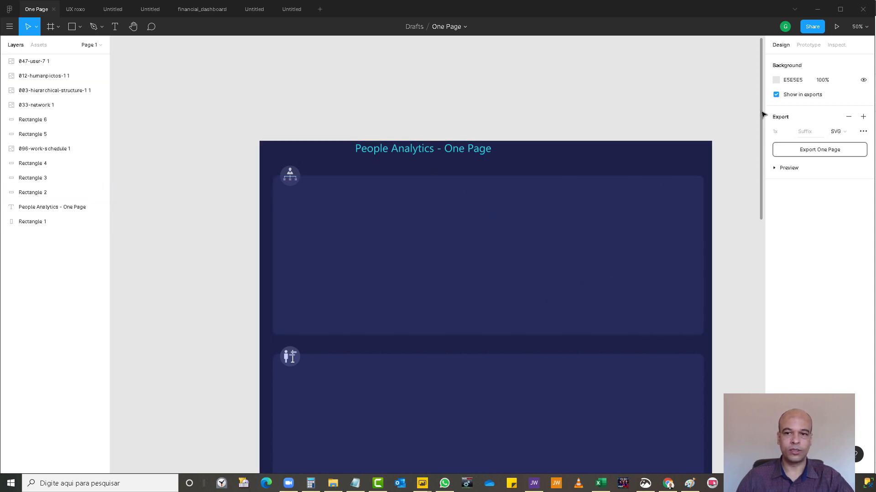
drag(763, 114, 769, 87)
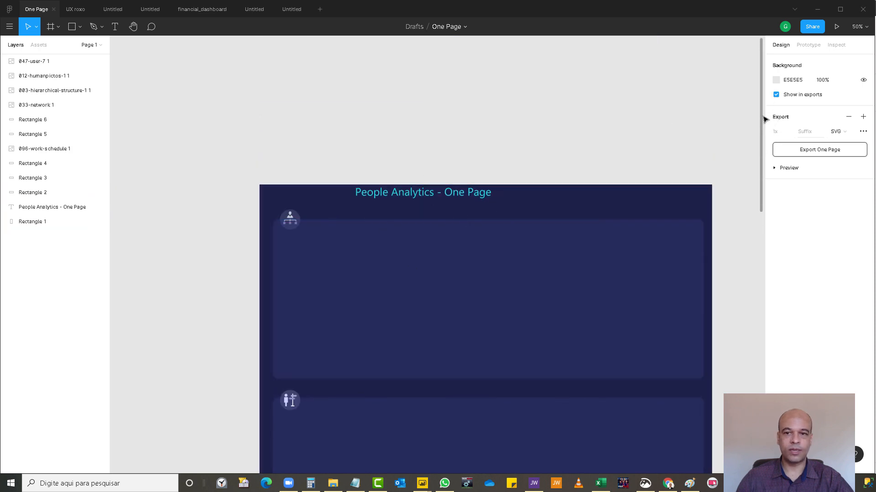
drag(761, 119, 759, 368)
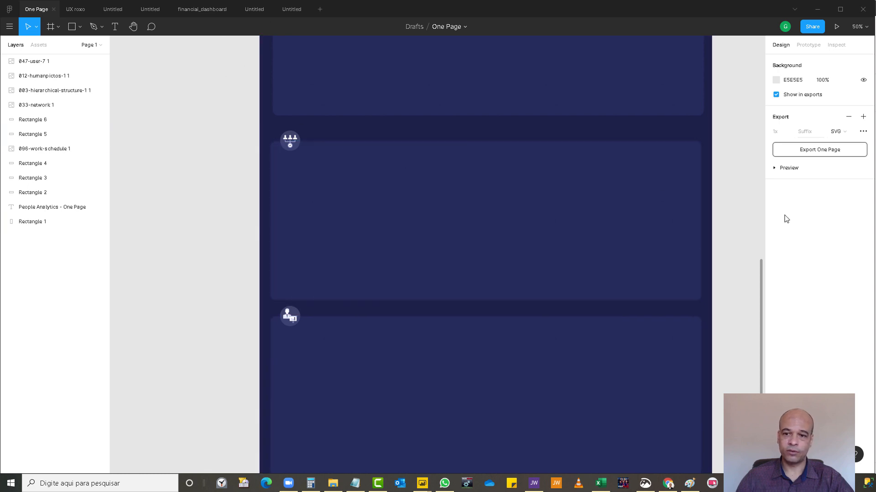
drag(761, 283, 767, 49)
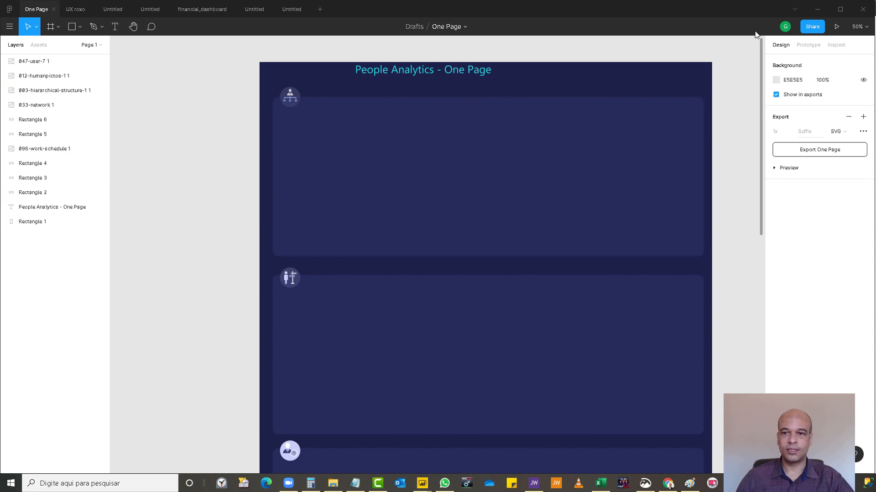
Minimize Figma and view the white and dark blue Recrutamento e Seleção backgrounds on slides 2 and 3 in PowerPoint.
click(814, 12)
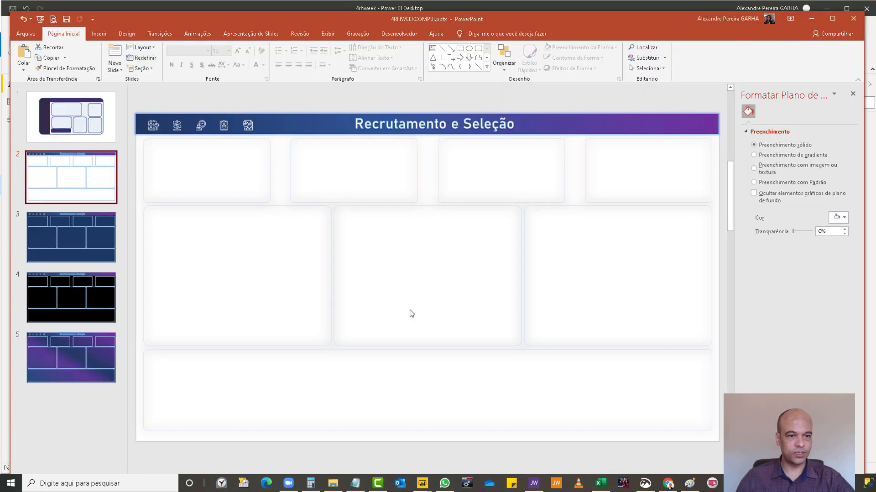
click(261, 175)
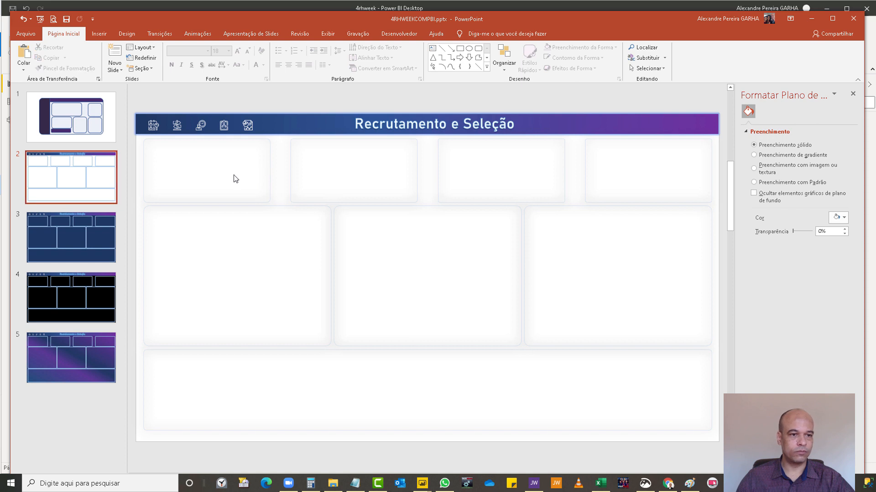
click(271, 188)
click(54, 237)
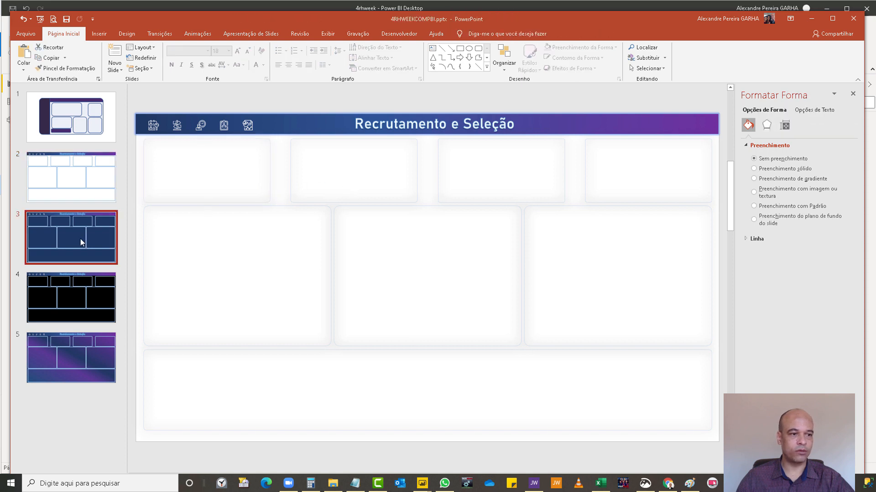
click(392, 211)
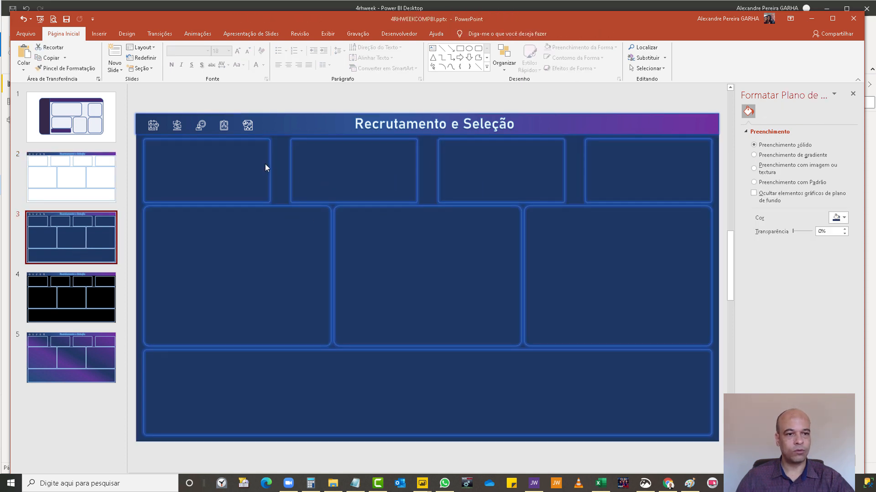
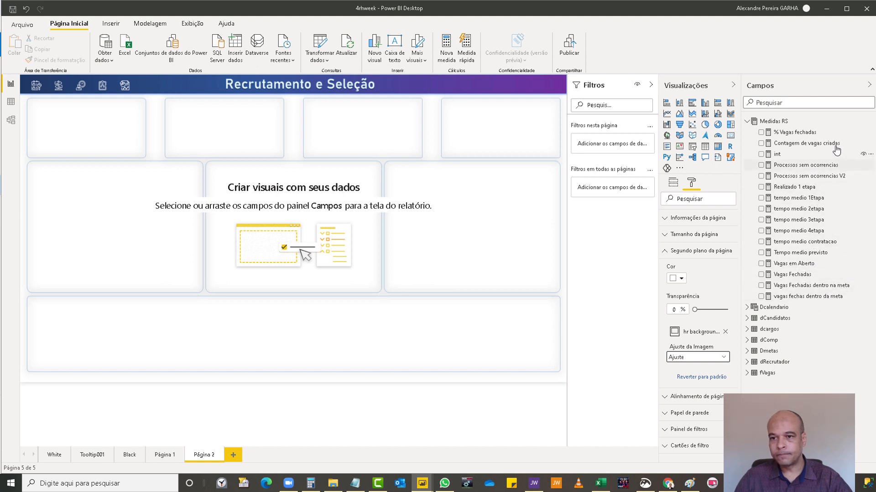
Add Contagem de vagas criadas as a card in Página 2's first small frame and shrink it to part of the frame.
drag(831, 144, 116, 129)
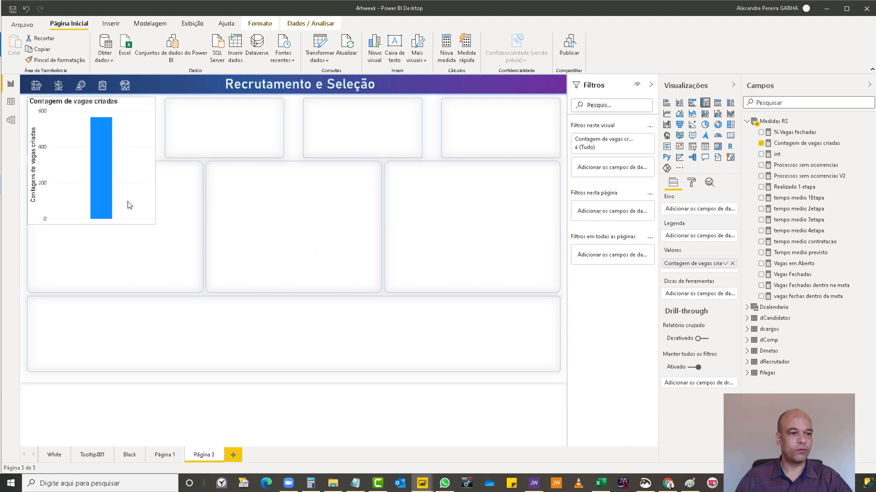
drag(155, 223, 144, 160)
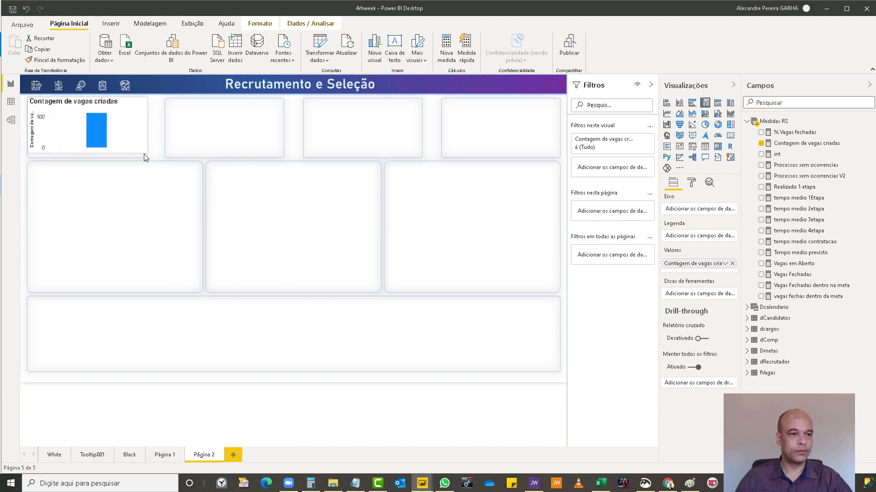
click(730, 136)
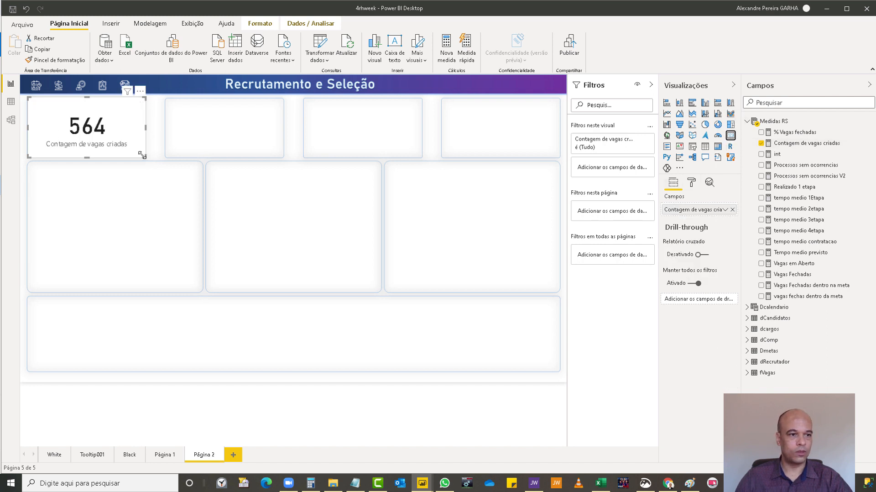
drag(145, 157, 77, 121)
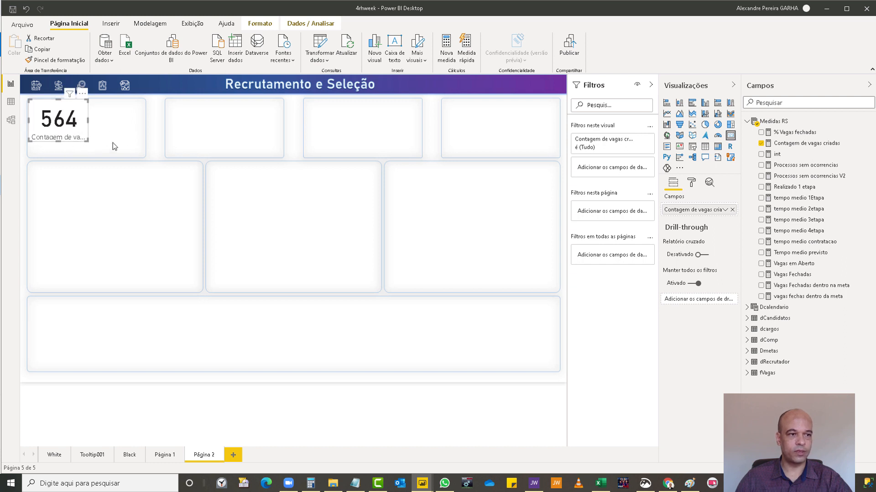
drag(89, 120, 101, 120)
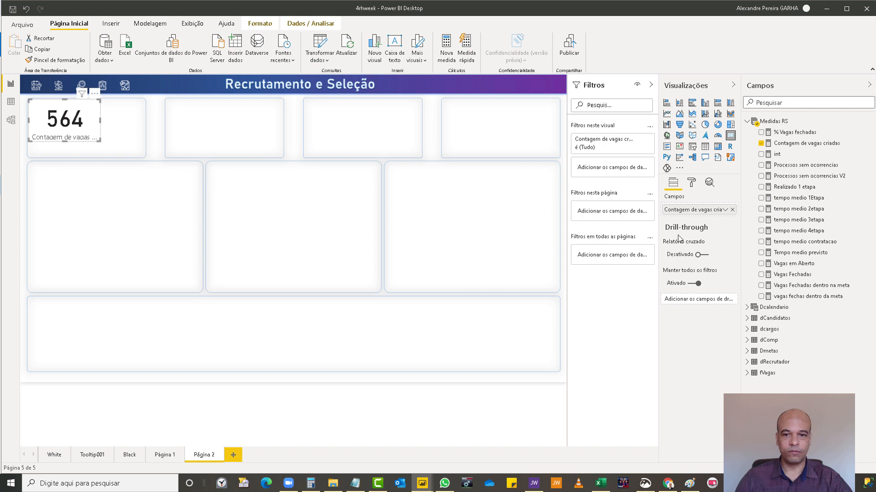
Set the text size of the card's data label (Rótulo de dados) to 25 pt.
click(692, 182)
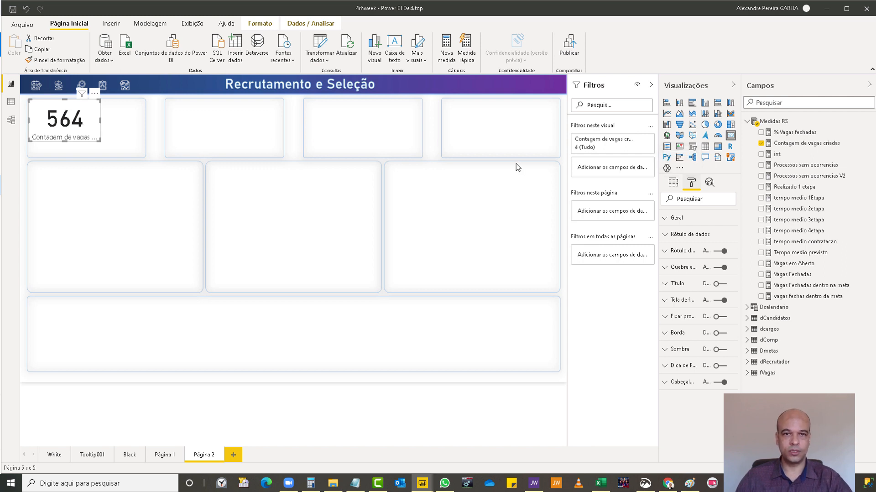
click(666, 235)
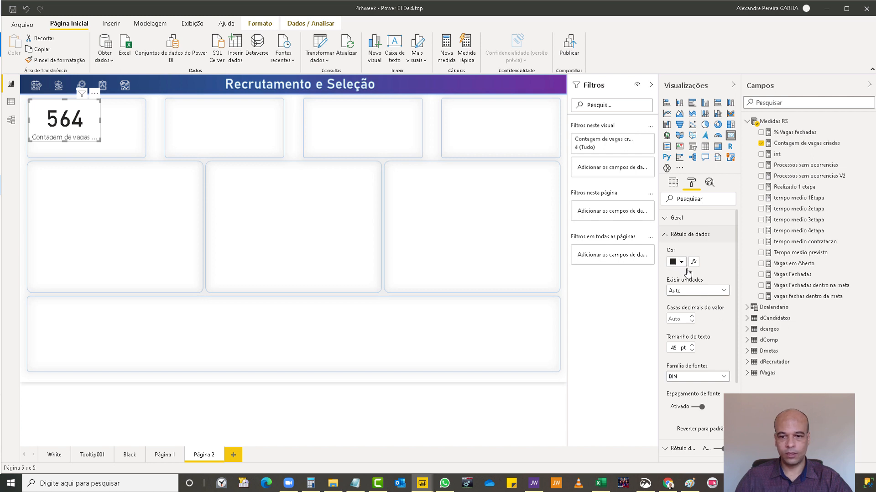
double_click(677, 347)
text(25)
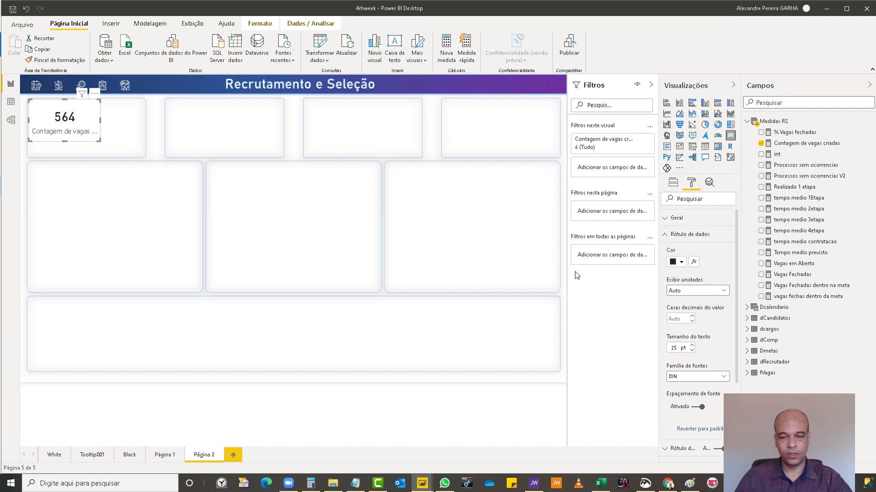
Try Segoe UI Bold as the font family of the card's data label (Rótulo de dados).
click(667, 448)
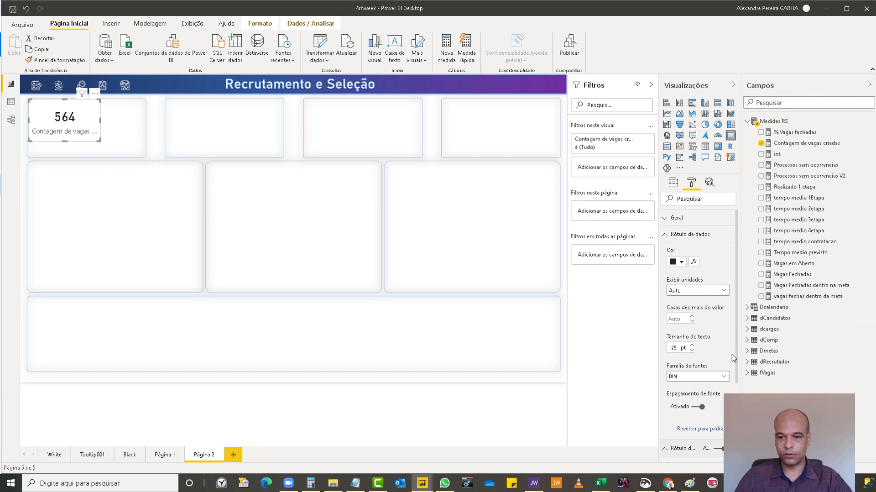
click(682, 376)
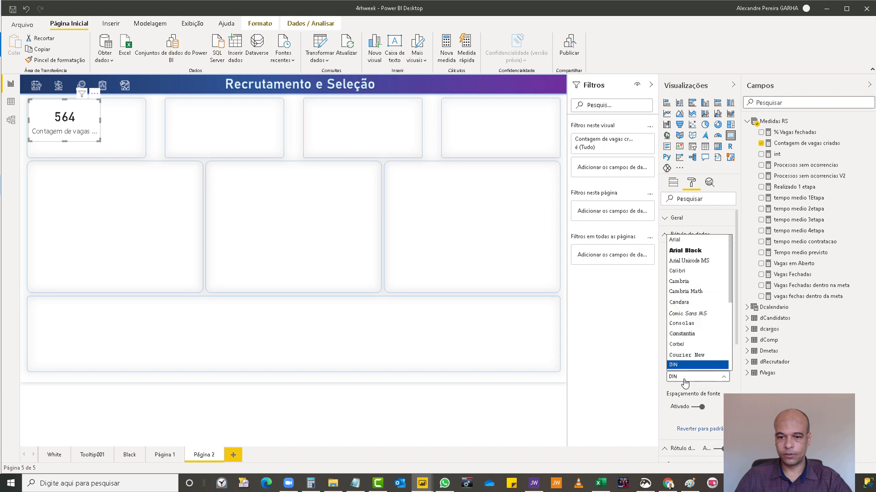
drag(730, 298, 733, 368)
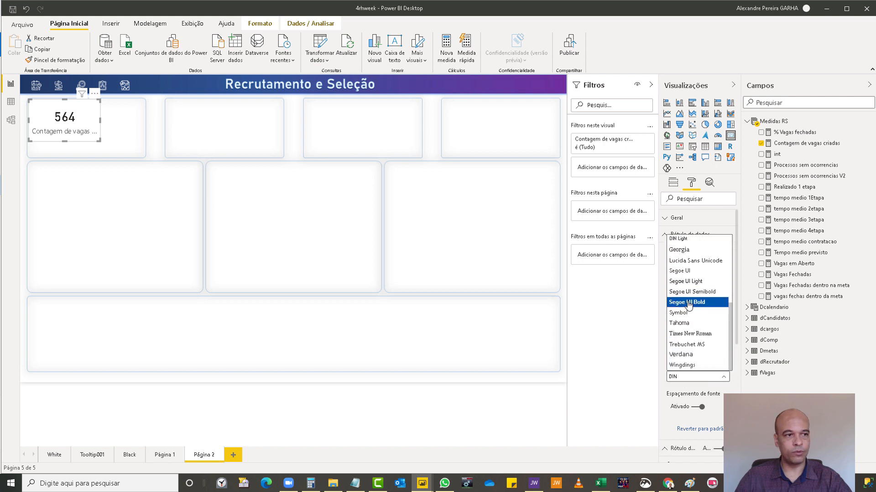
click(688, 302)
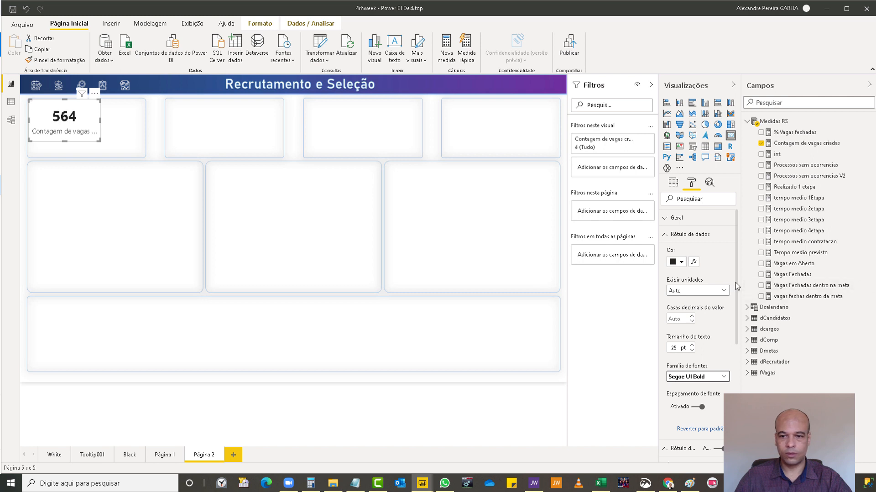
Set the font family of the card's data label to Arial.
scroll(738, 287, down, 2)
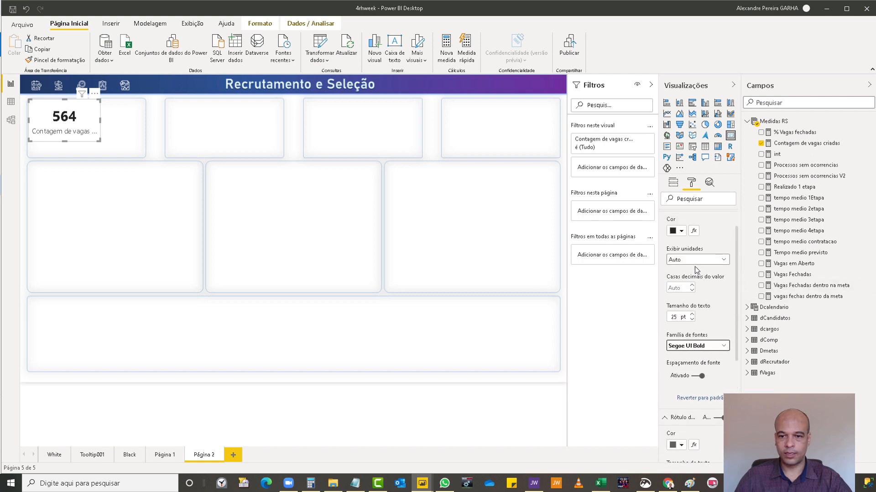
click(711, 346)
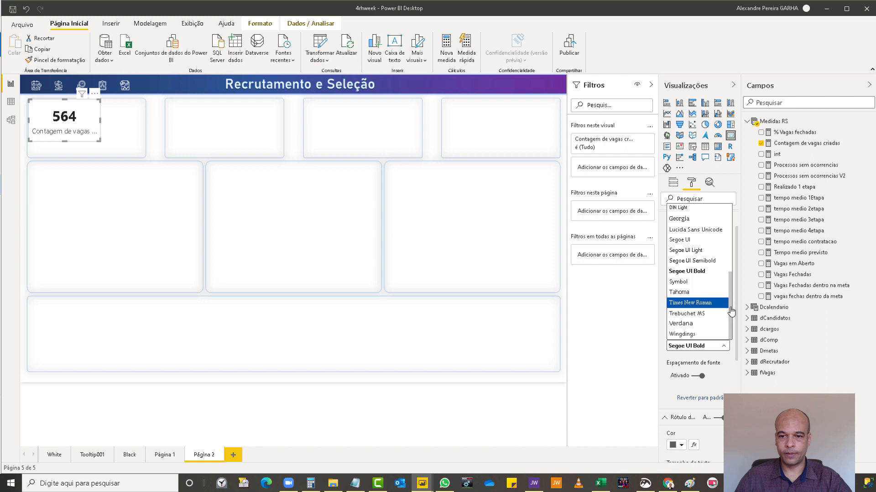
drag(731, 311, 726, 215)
click(698, 209)
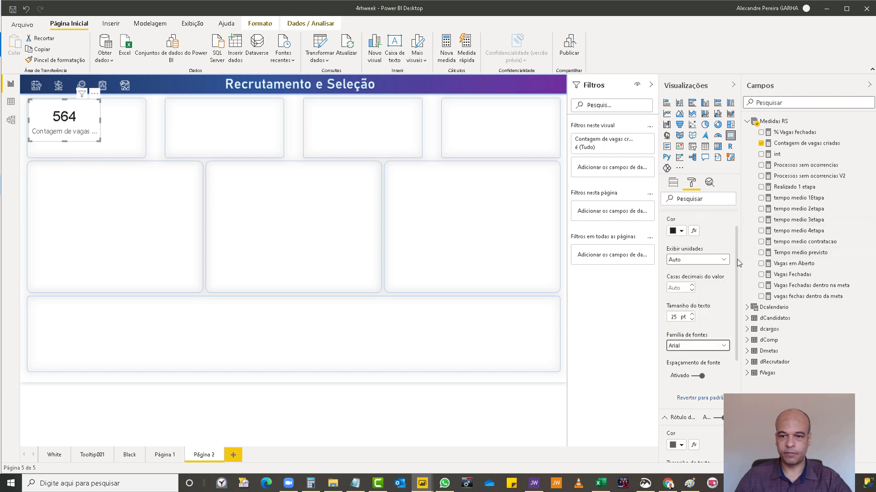
Set the card's category label font to Segoe UI Light and widen the card until the whole label fits.
scroll(697, 319, down, 3)
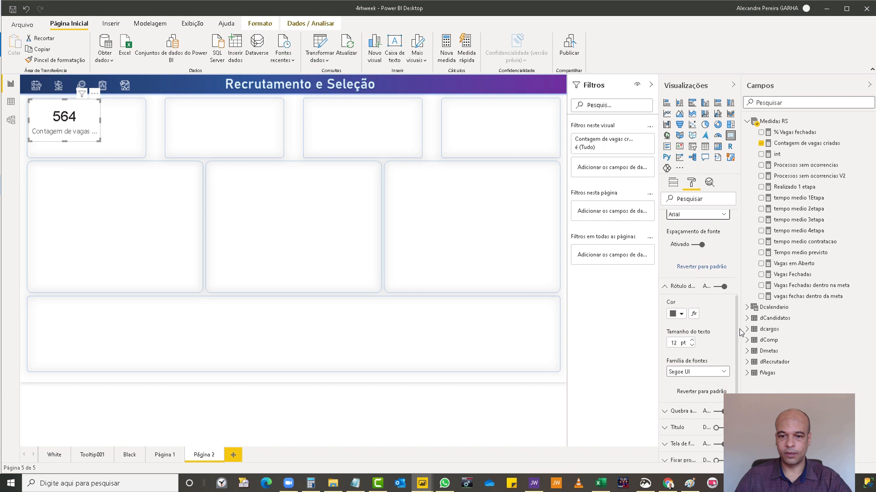
click(698, 371)
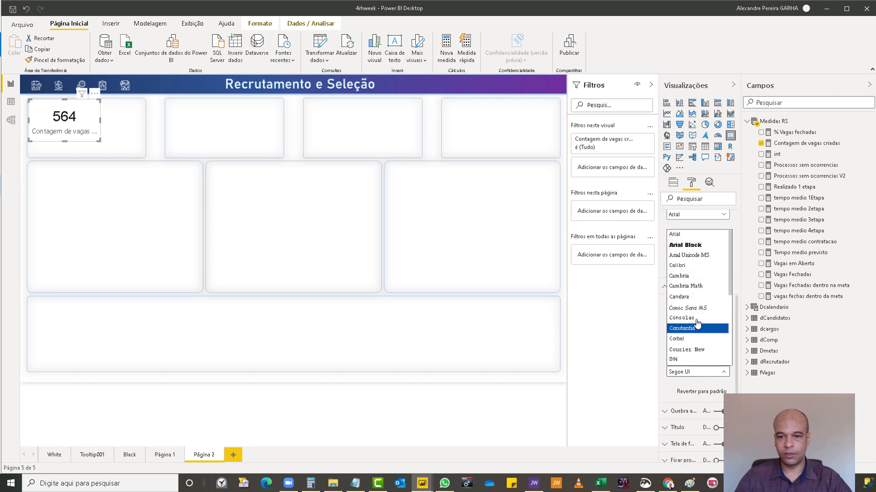
drag(731, 296, 732, 348)
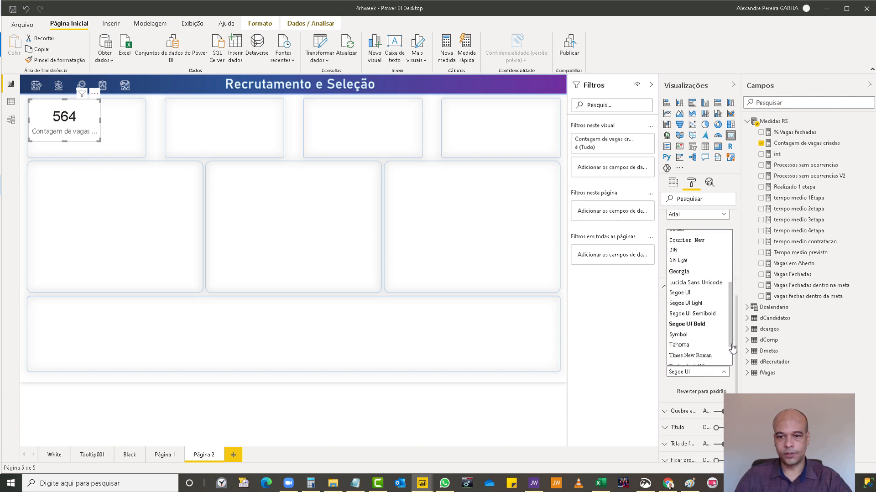
click(699, 303)
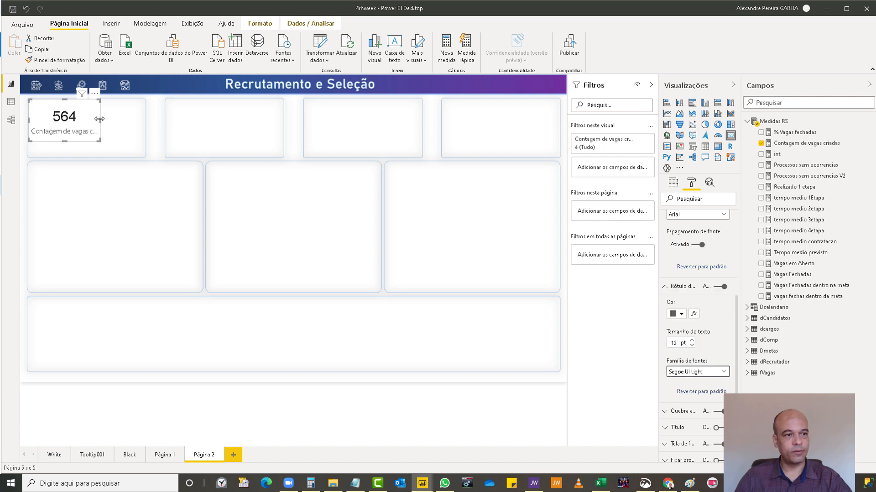
drag(99, 119, 121, 119)
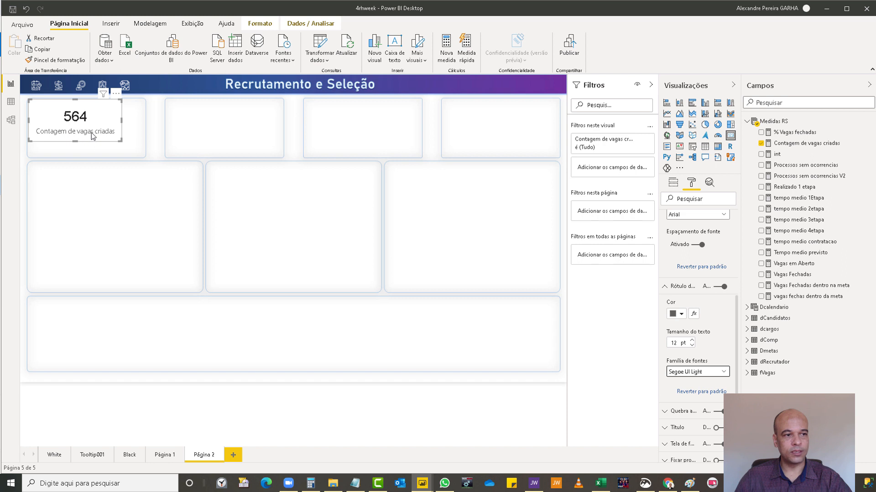
Rename the card's Contagem de vagas criadas field to Vagas criadas for this visual.
click(674, 185)
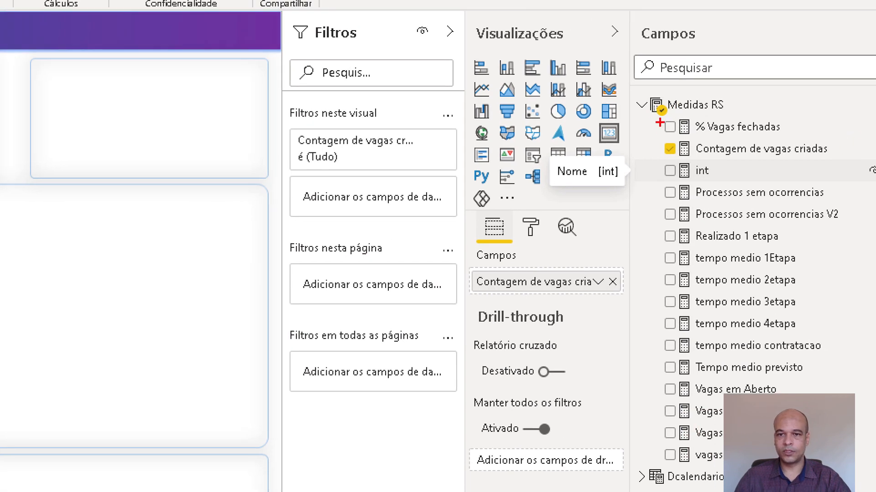
mouse_move(660, 115)
mouse_down()
mouse_move(702, 251)
mouse_move(838, 371)
mouse_move(875, 387)
mouse_move(854, 389)
mouse_move(859, 375)
mouse_up()
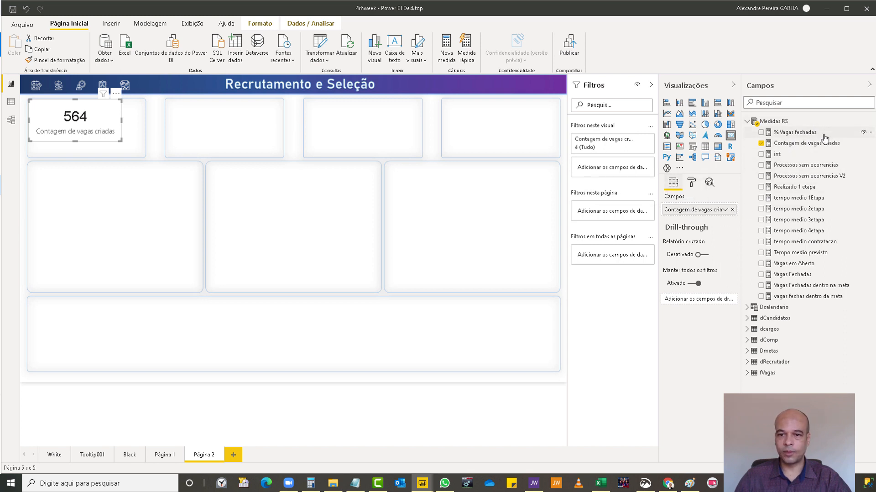
double_click(677, 209)
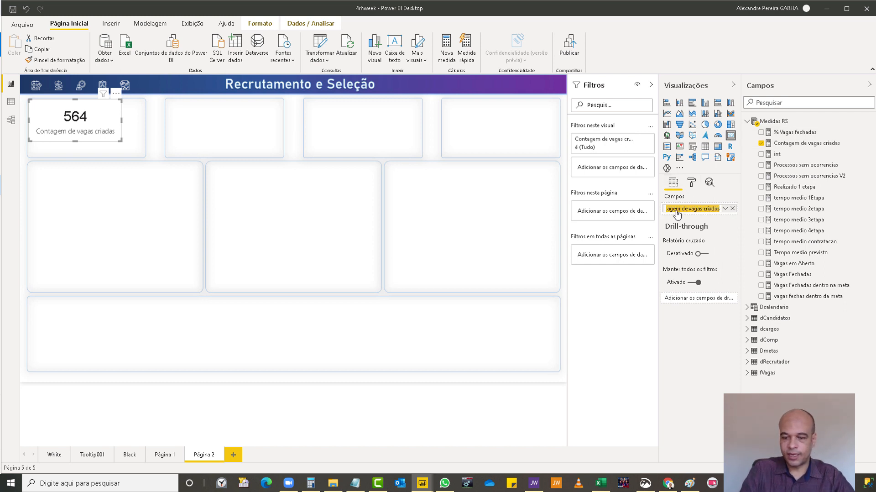
key(Home)
key(Delete)
key(Delete)
key(Delete)
key(Delete)
key(Delete)
key(Delete)
key(Delete)
key(Delete)
key(Delete)
key(Delete)
key(Delete)
key(Delete)
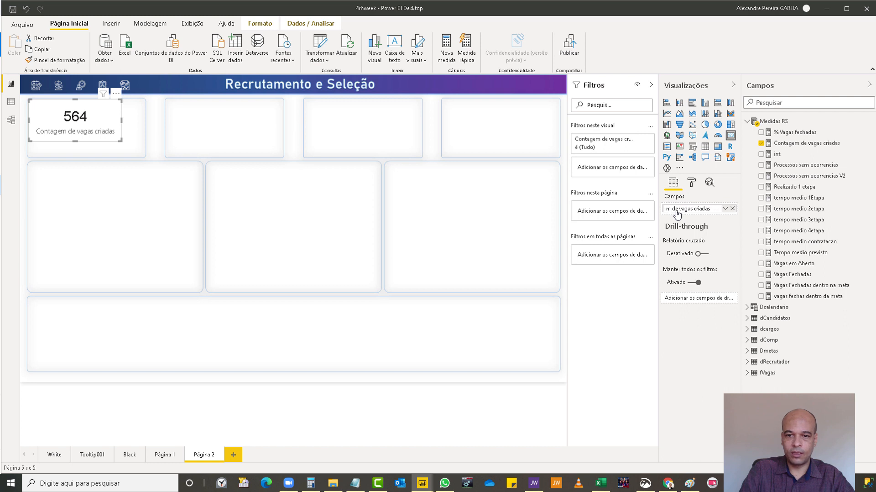
key(Delete)
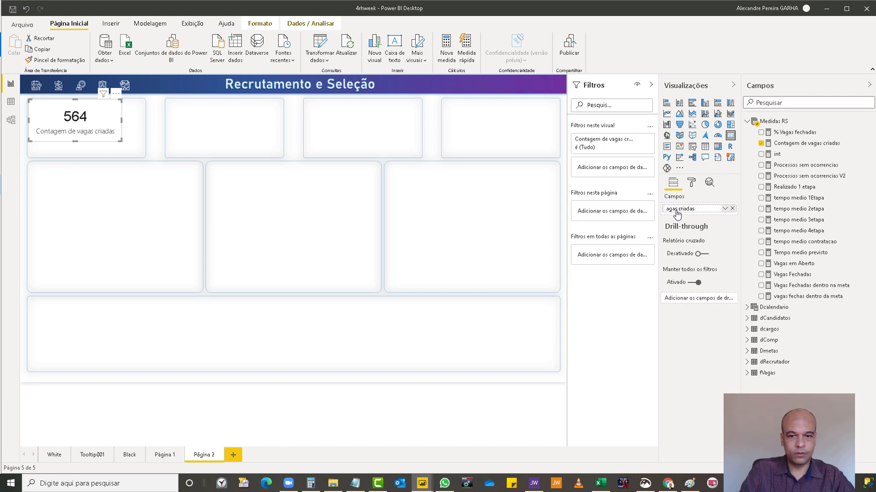
text(V)
key(Return)
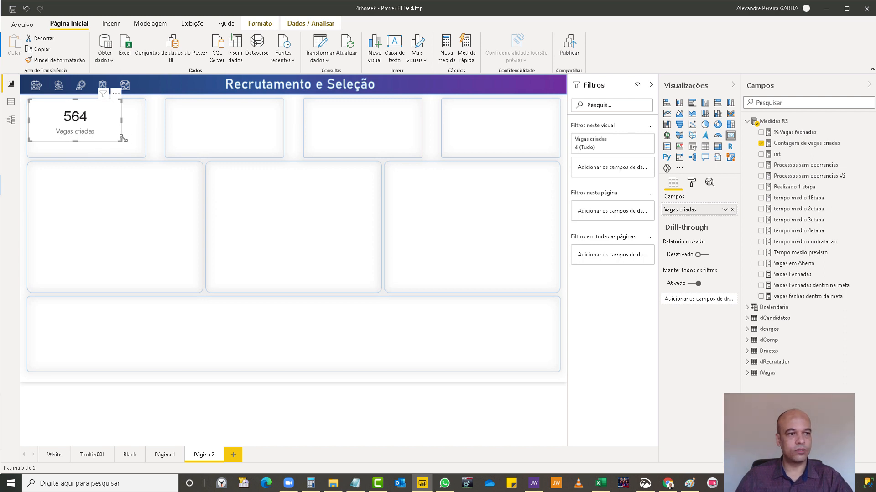
Shrink the Vagas criadas card to about half the first frame's width, reduce its height, and turn off its background (Tela de fundo).
drag(122, 137, 129, 133)
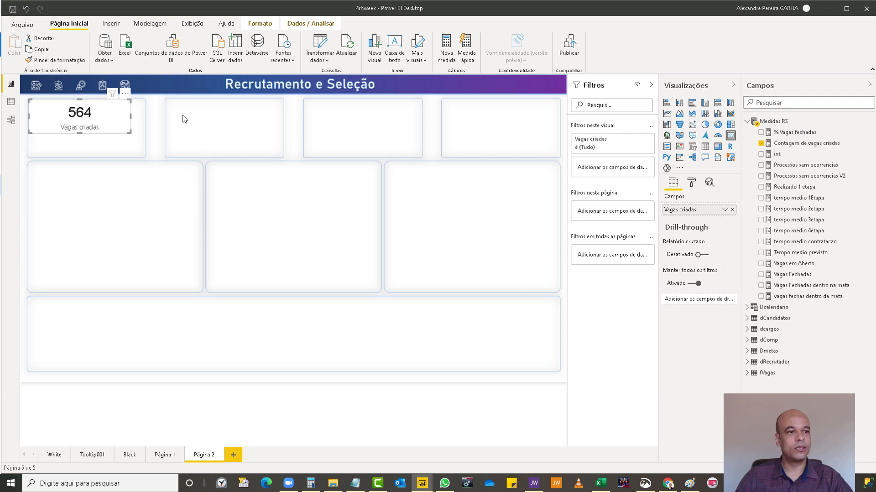
click(145, 117)
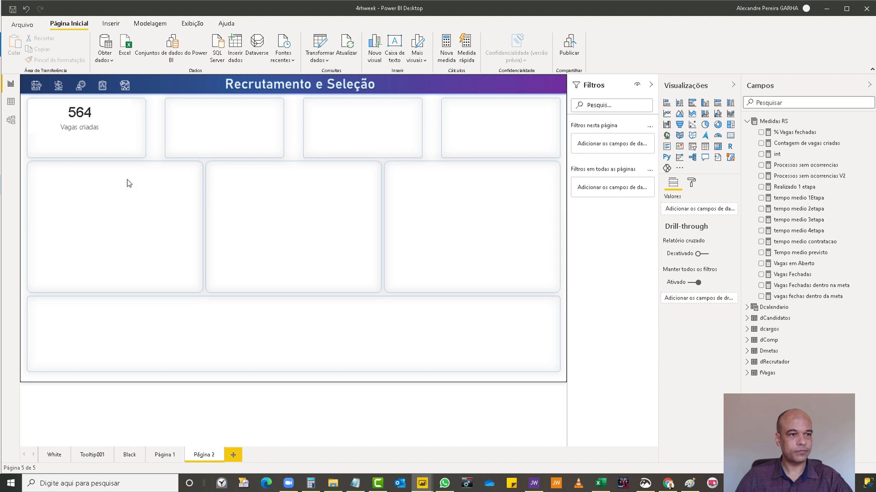
click(110, 125)
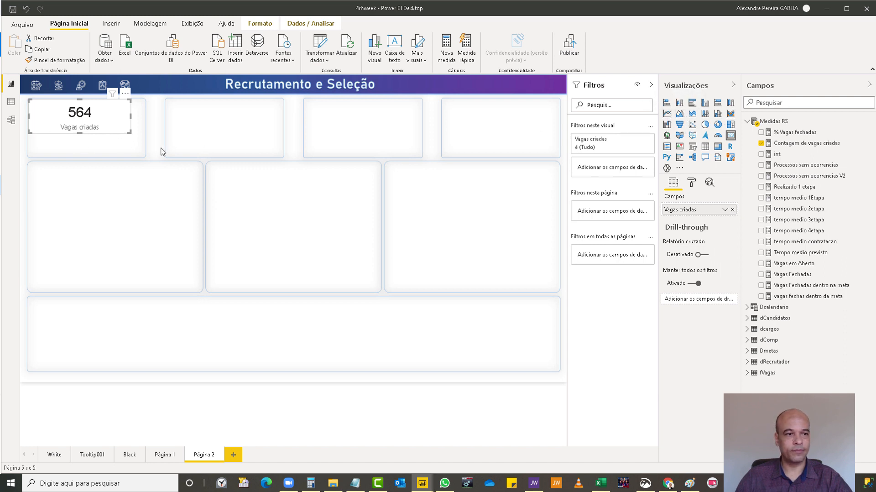
click(140, 141)
drag(131, 116, 79, 130)
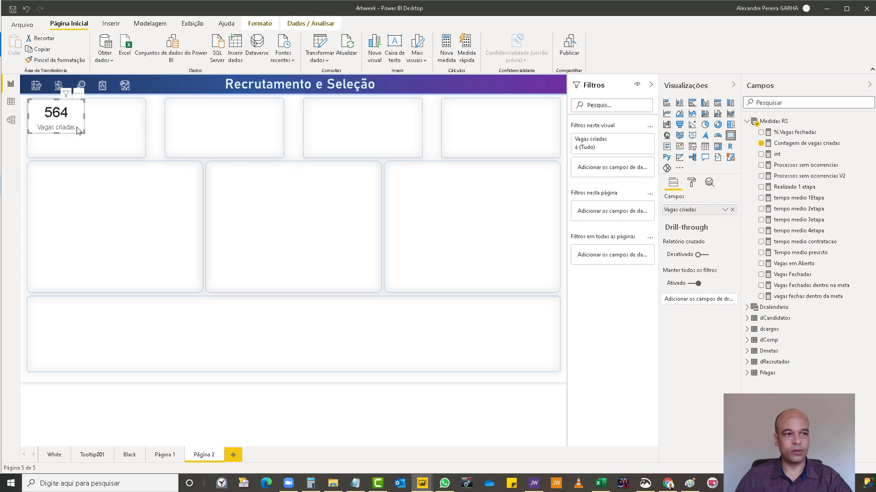
click(691, 184)
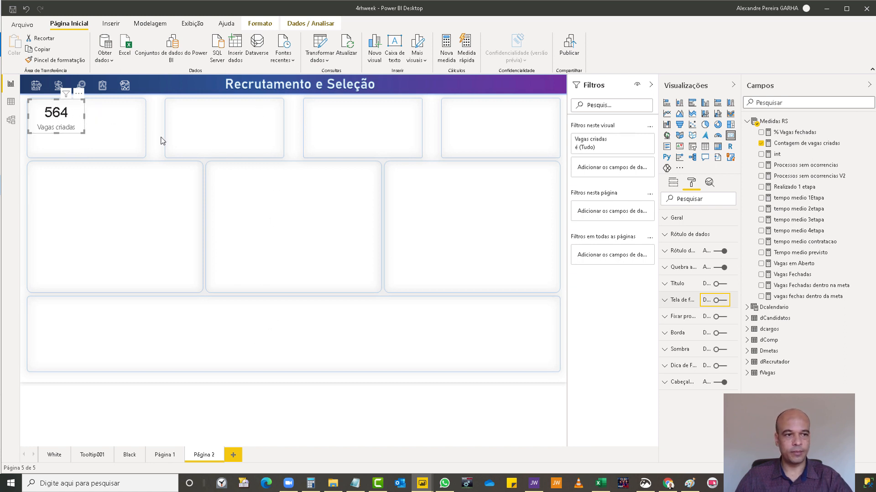
click(132, 132)
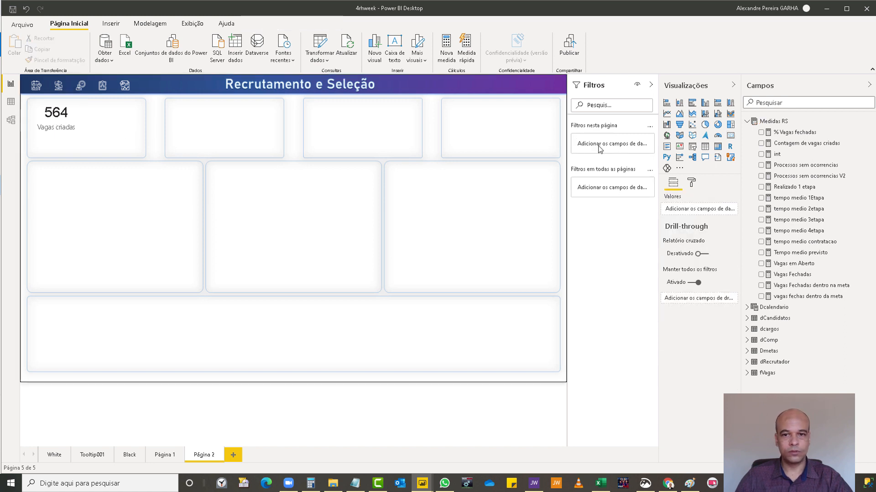
Add an area chart and fit it across the full width of the first small frame's lower part.
click(679, 114)
drag(76, 219, 80, 134)
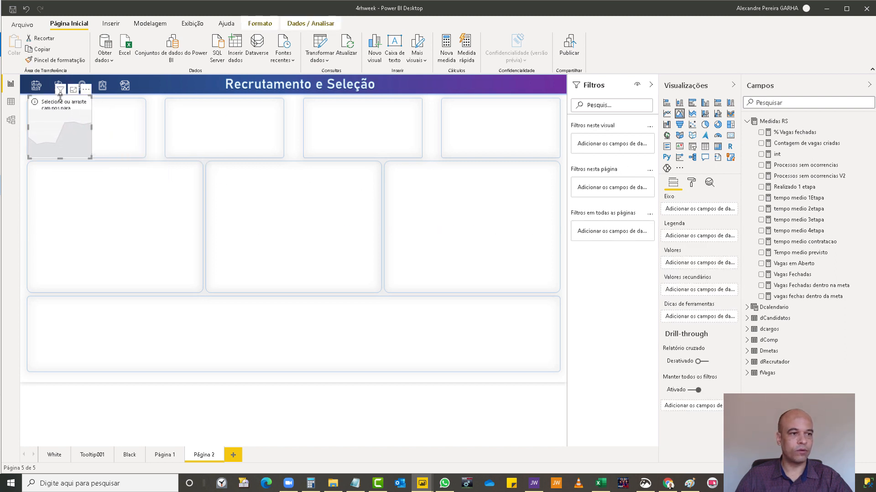
drag(60, 94, 60, 116)
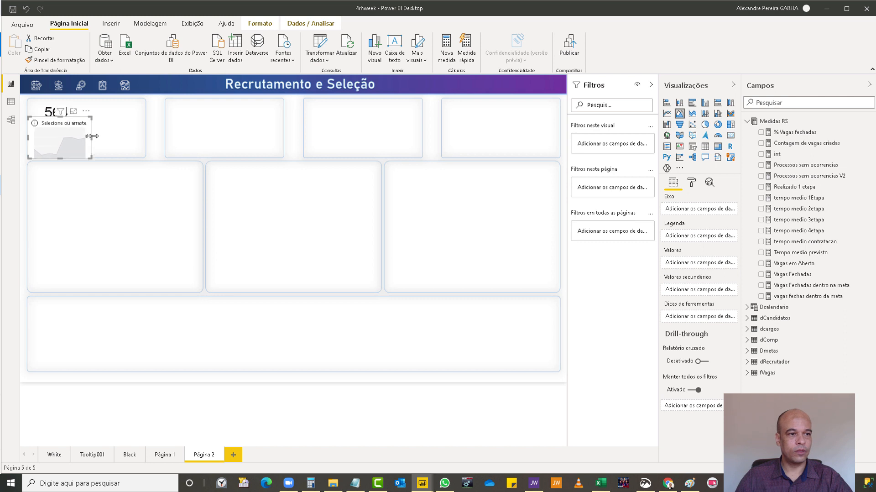
drag(94, 140, 146, 140)
drag(86, 157, 87, 156)
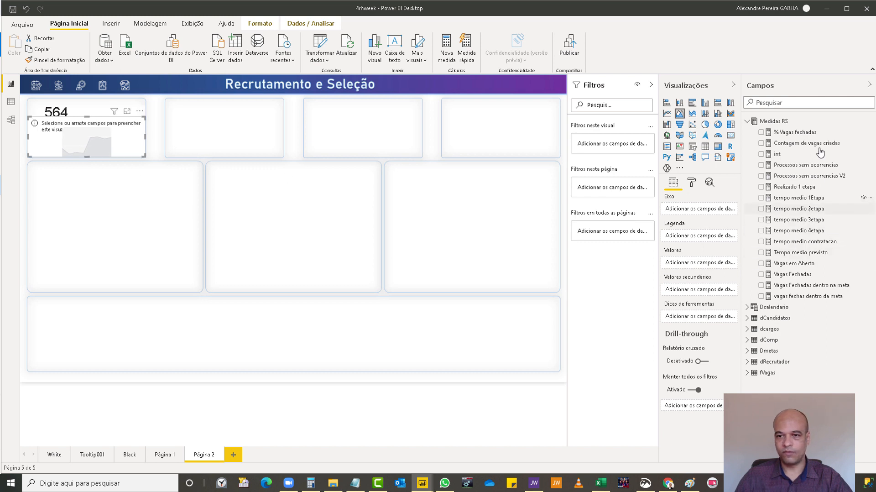
Plot Contagem de vagas criadas as the area chart's values, with Mês from the Dcalendario date hierarchy on the axis.
drag(737, 209, 707, 263)
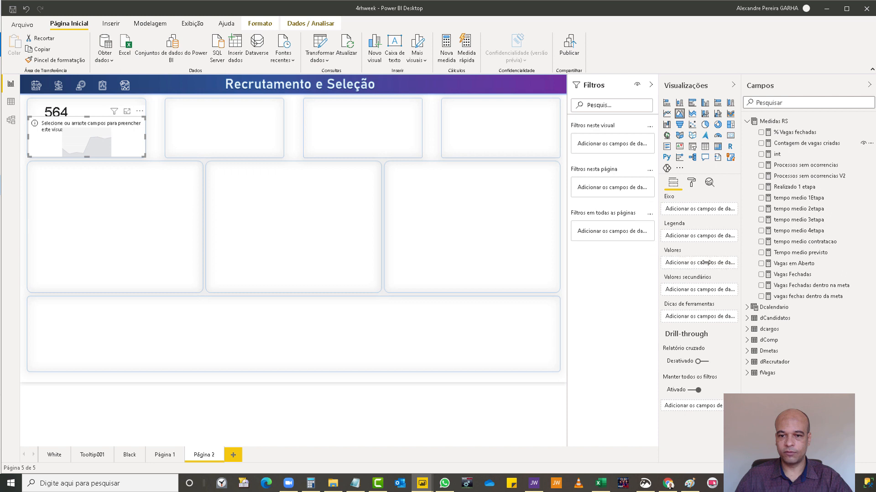
click(747, 307)
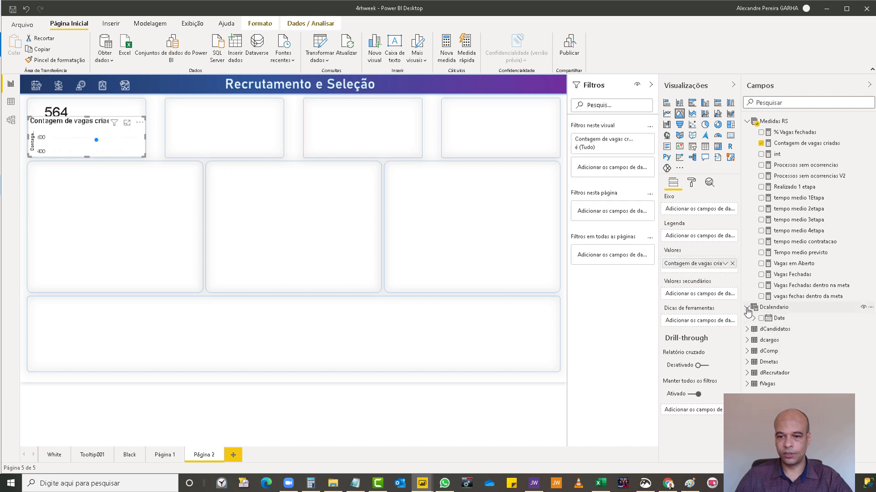
click(754, 318)
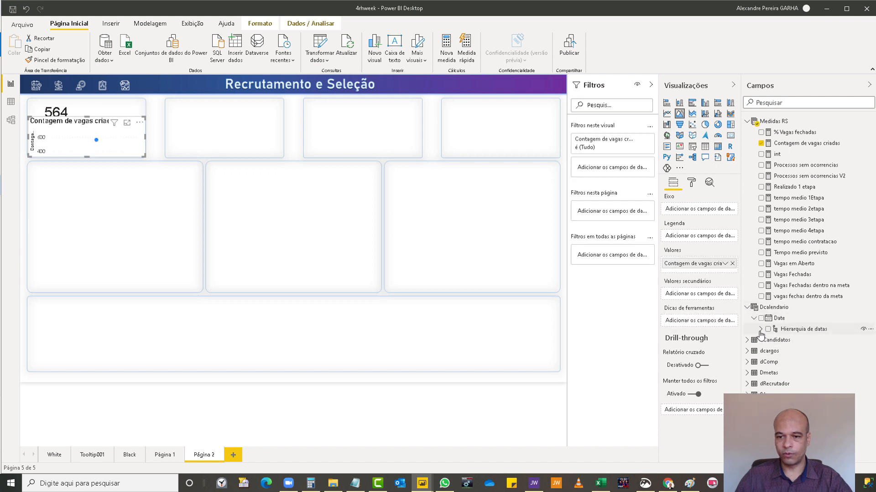
click(760, 329)
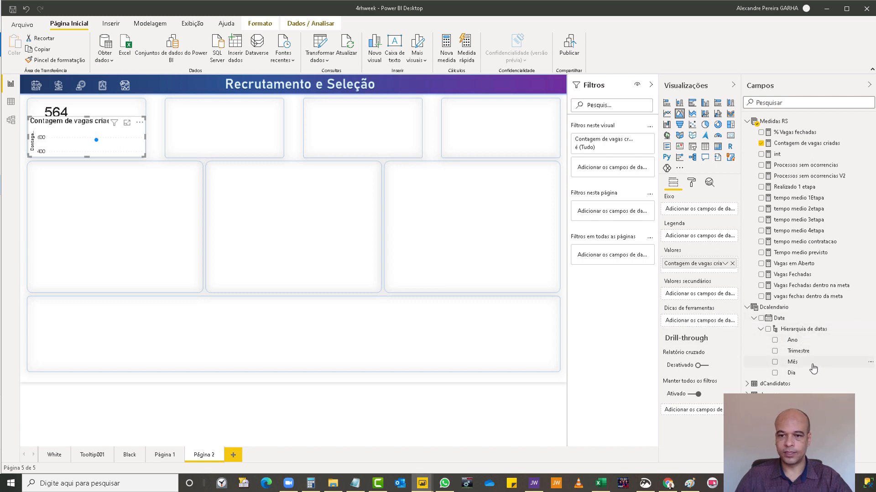
drag(813, 367, 697, 212)
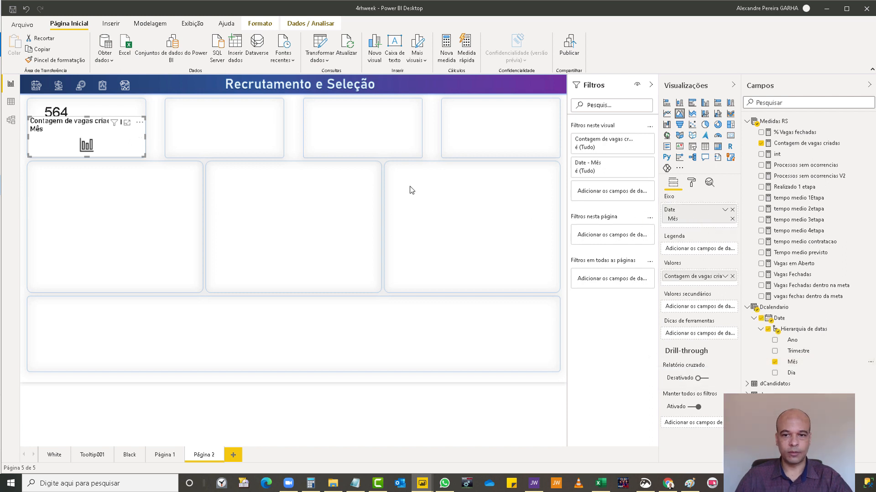
click(724, 277)
click(724, 277)
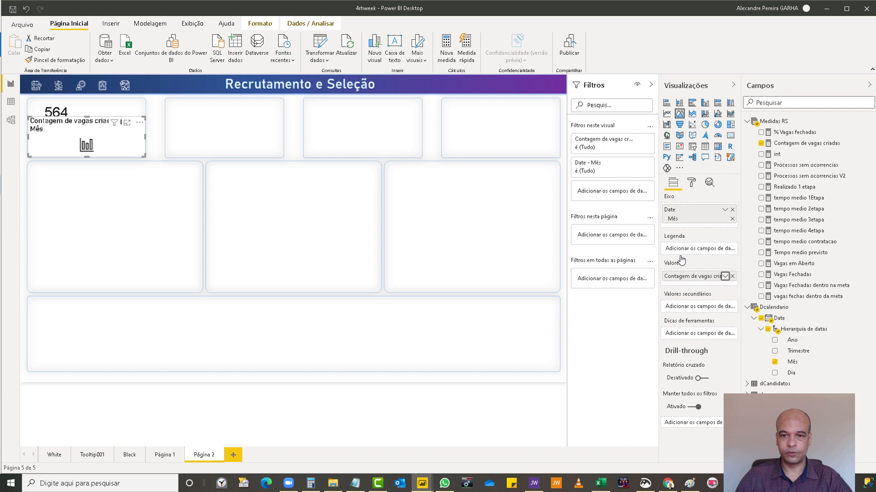
Turn off the Y axis (Eixo Y), title (Título) and background (Tela de fundo) of the area chart in the first small frame.
click(86, 147)
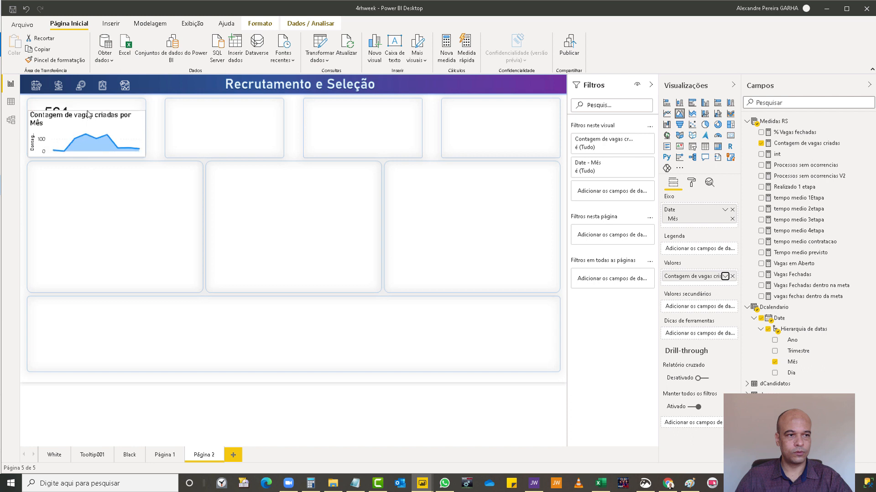
click(691, 182)
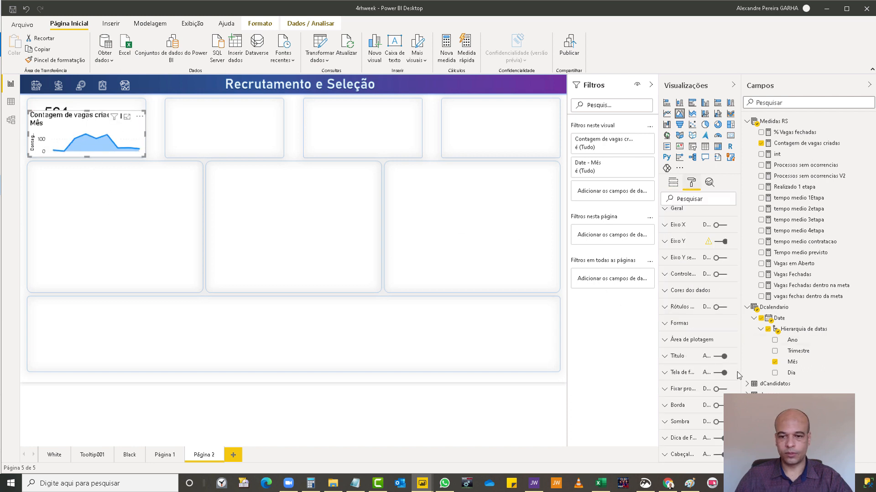
click(717, 354)
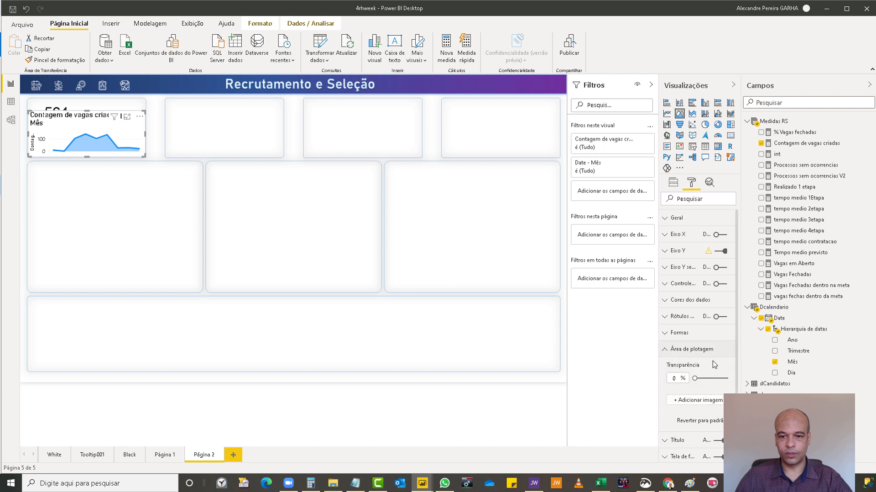
click(718, 251)
click(718, 251)
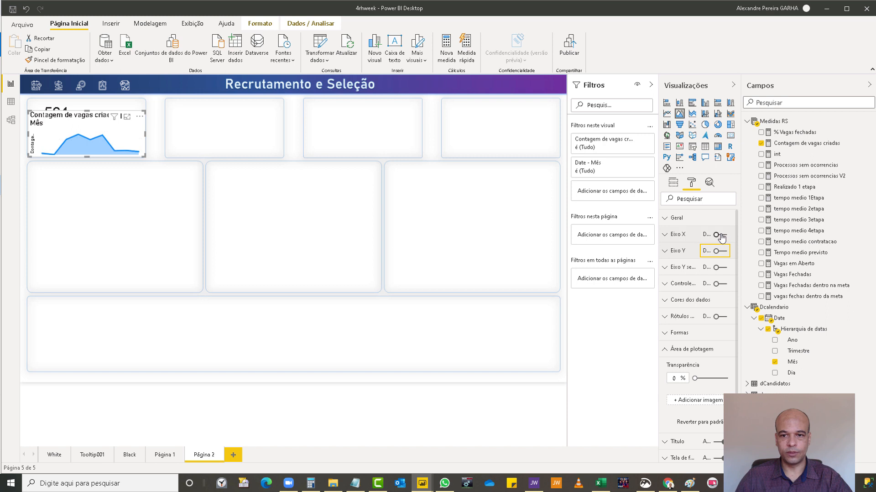
scroll(735, 280, down, 3)
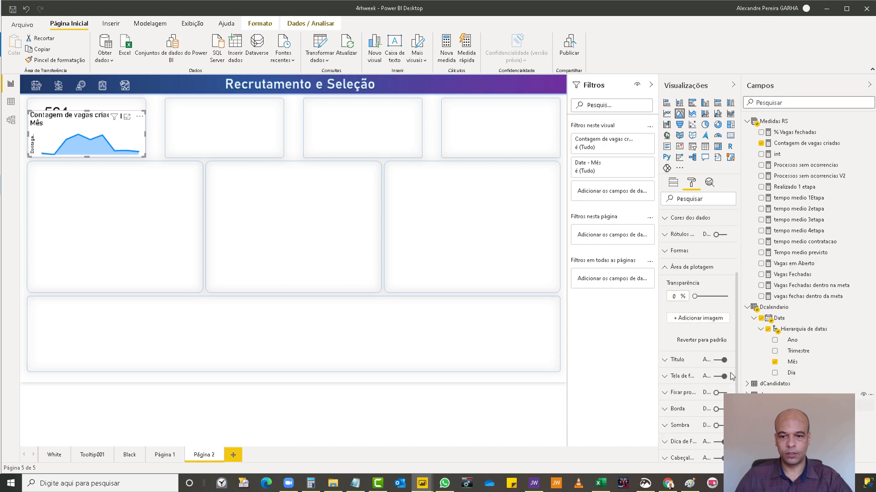
click(720, 358)
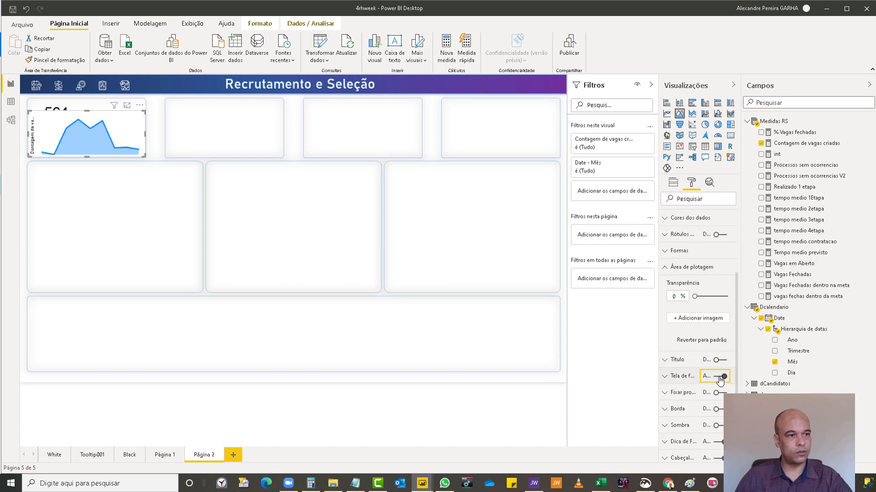
click(719, 376)
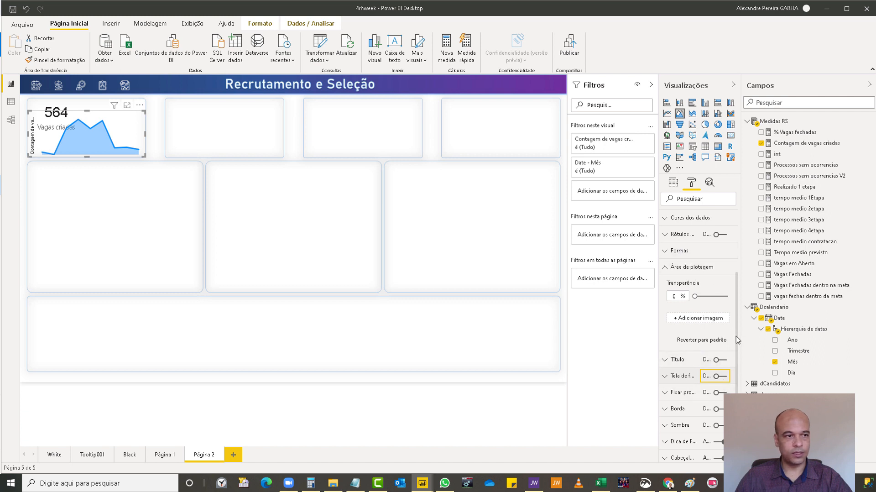
Turn off the area chart's Y-axis title and shorten the chart from its upper edge to clear the card's number.
scroll(739, 319, up, 3)
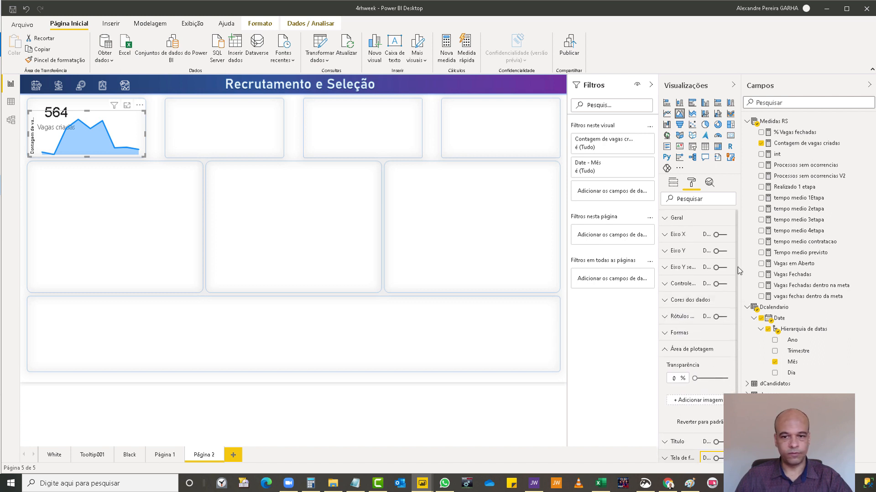
click(667, 252)
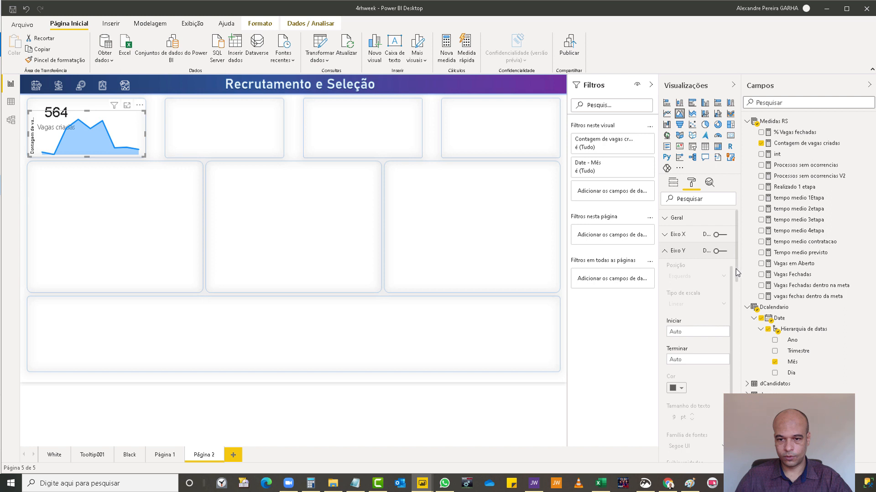
drag(736, 269, 739, 344)
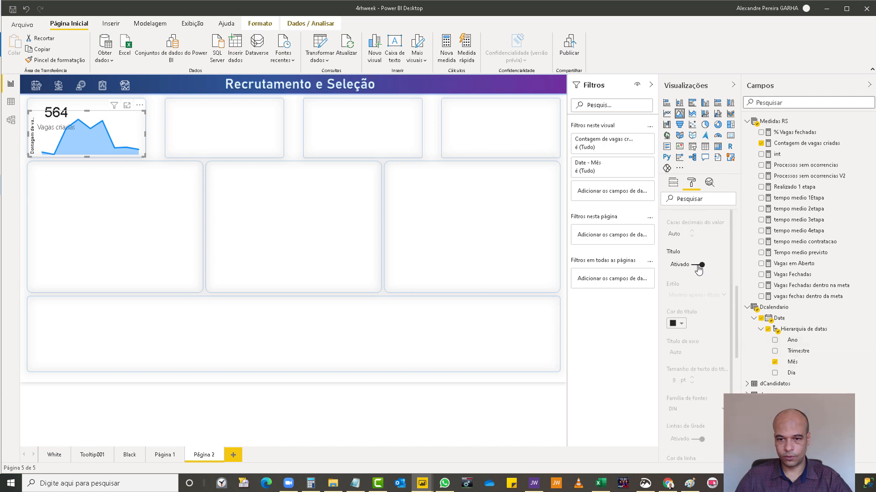
click(699, 265)
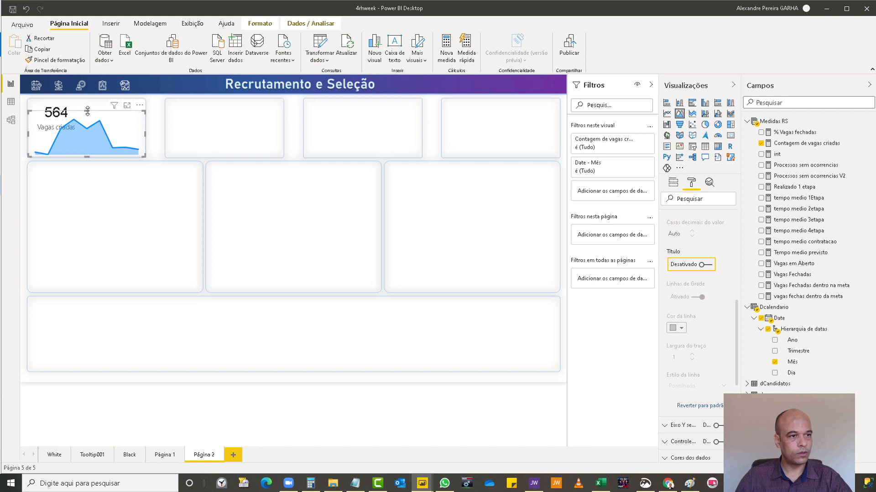
drag(87, 111, 93, 128)
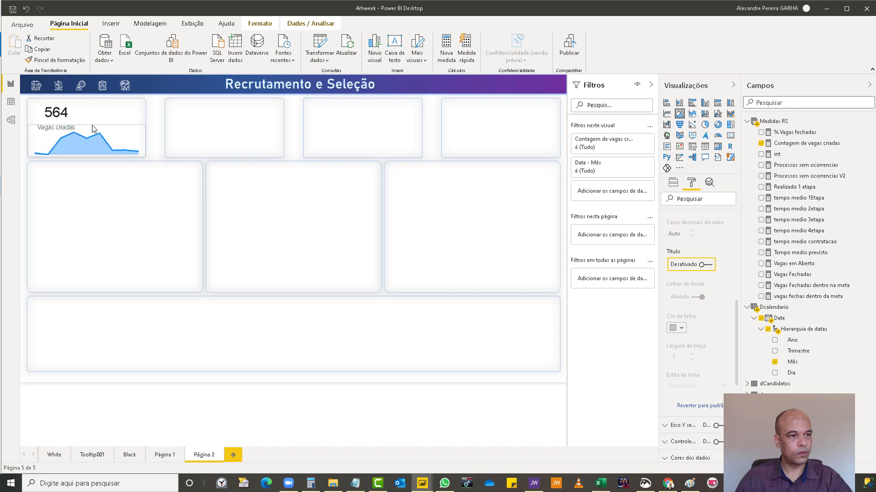
click(158, 133)
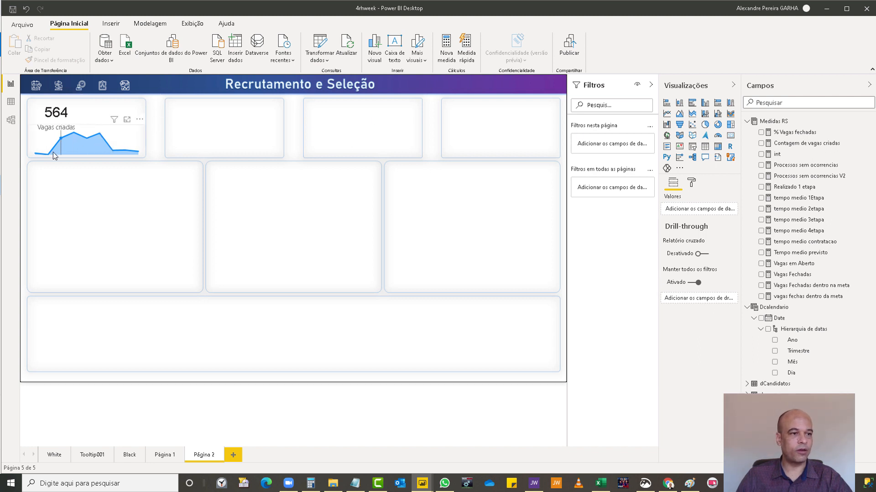
Look up the hex code of the area chart's data colour.
click(73, 115)
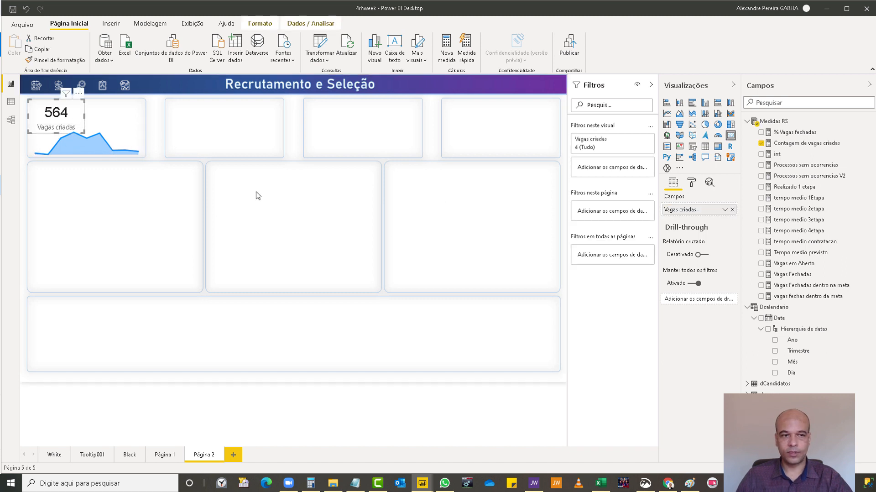
click(125, 150)
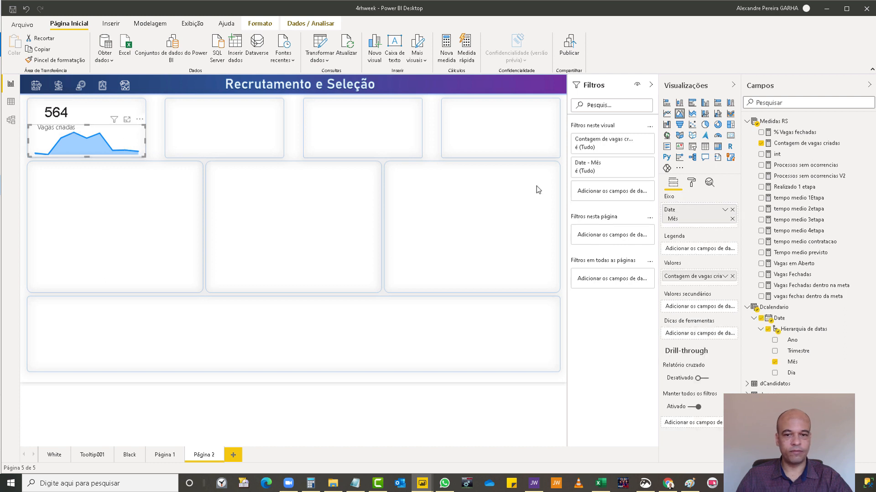
click(692, 184)
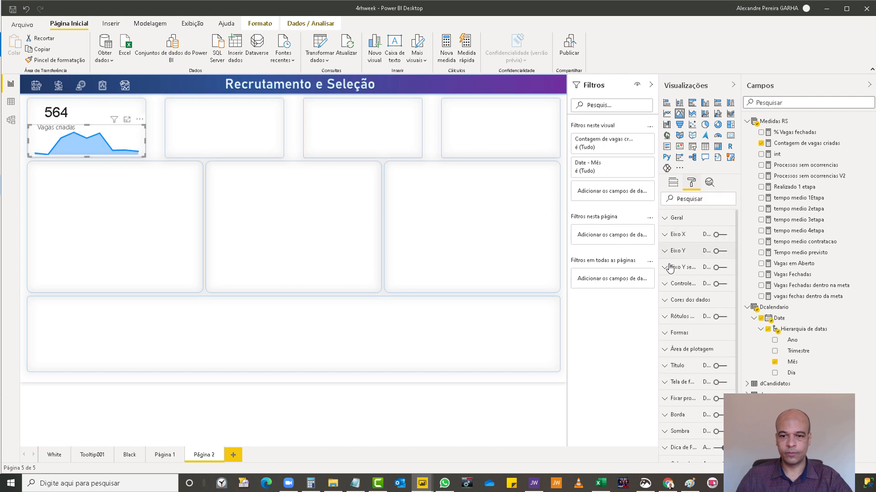
click(665, 301)
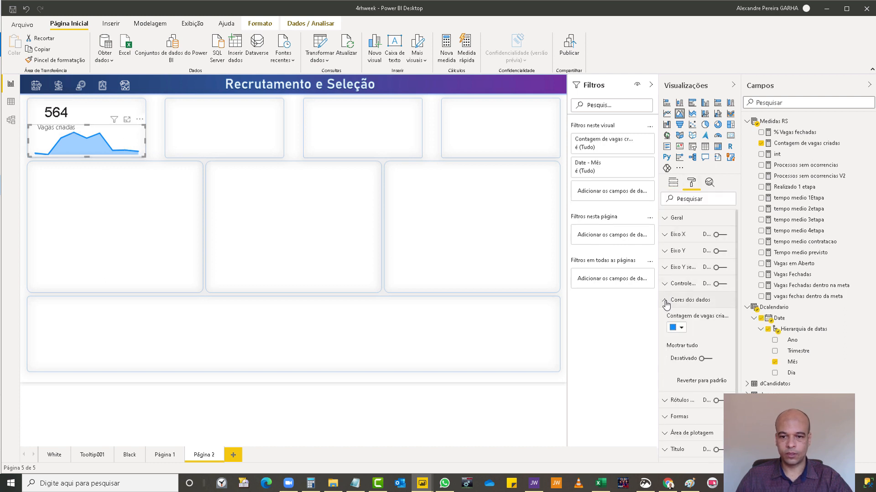
click(681, 327)
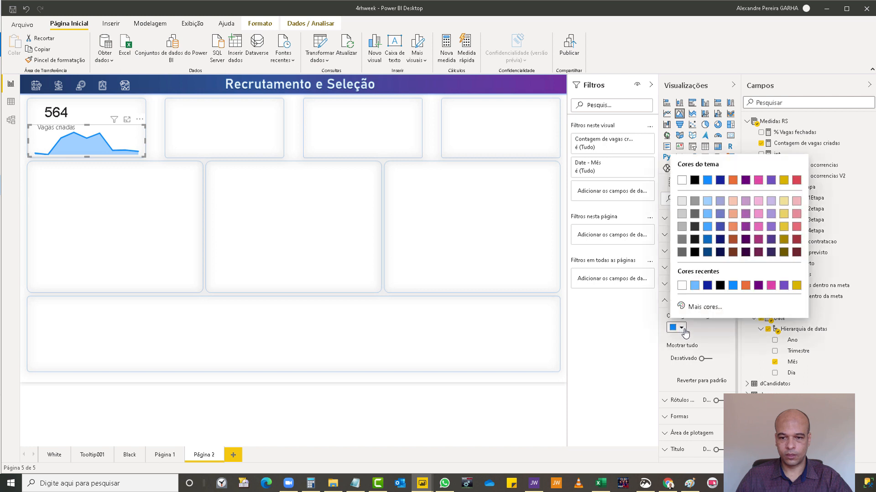
click(699, 307)
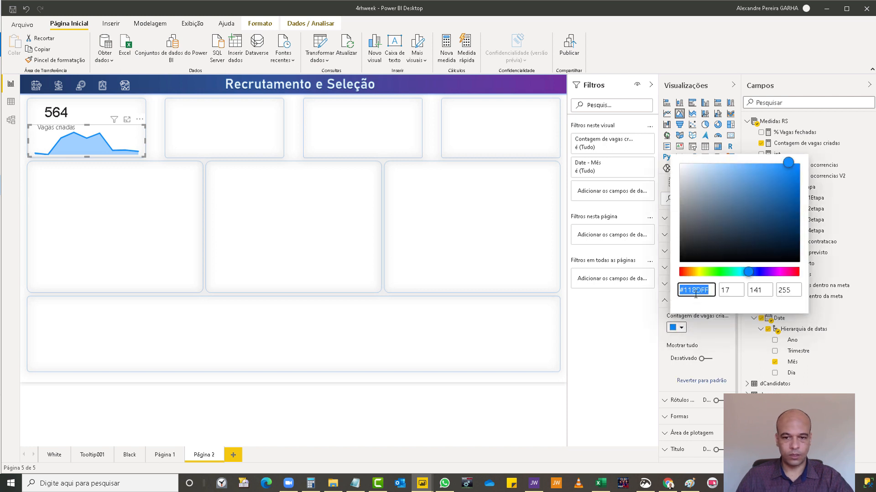
click(623, 359)
Set the Vagas criadas card's data label and category label colours to the same blue as the area chart.
click(66, 114)
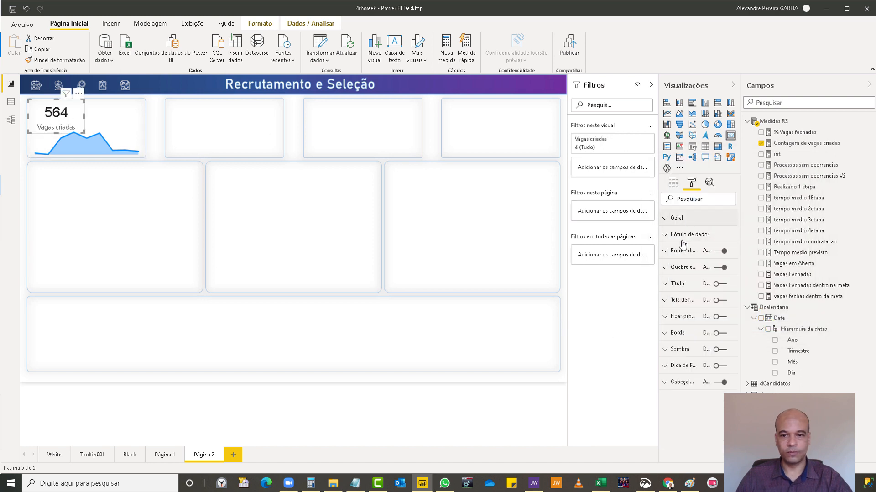
click(665, 234)
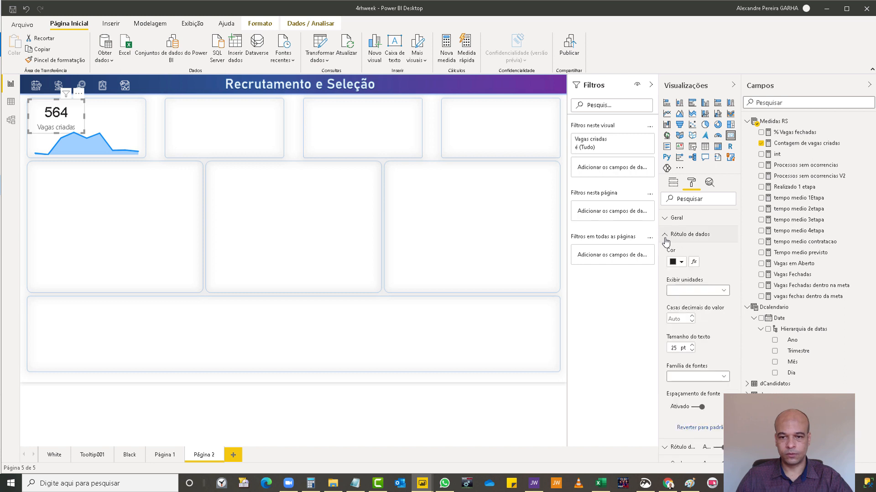
click(681, 262)
click(681, 385)
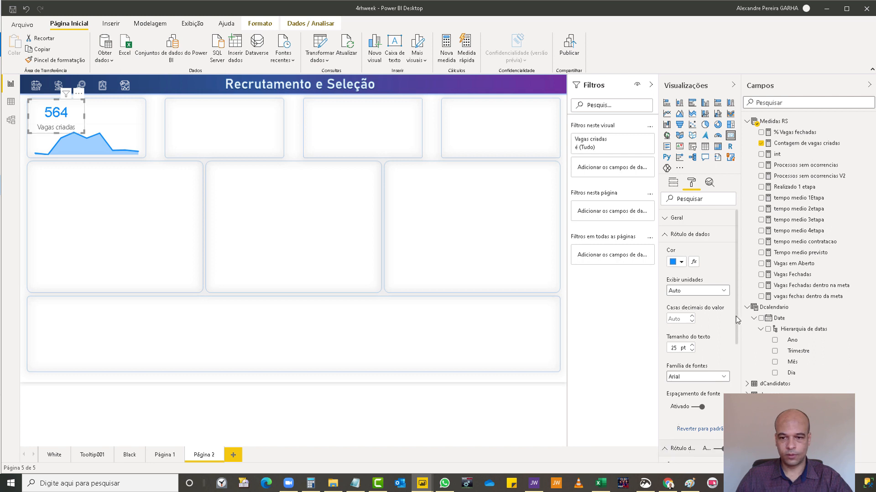
drag(735, 317, 732, 372)
click(681, 349)
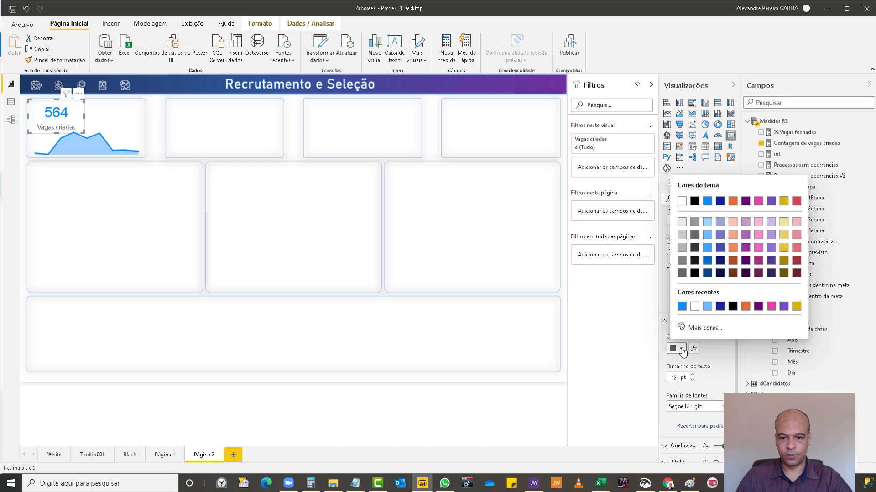
click(681, 306)
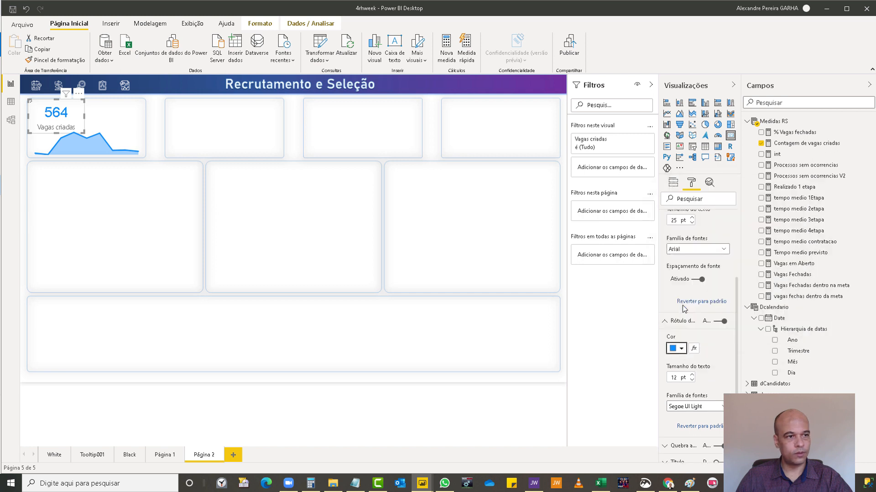
Copy the Vagas criadas card and its area chart together and place the duplicates in the second small frame.
click(155, 131)
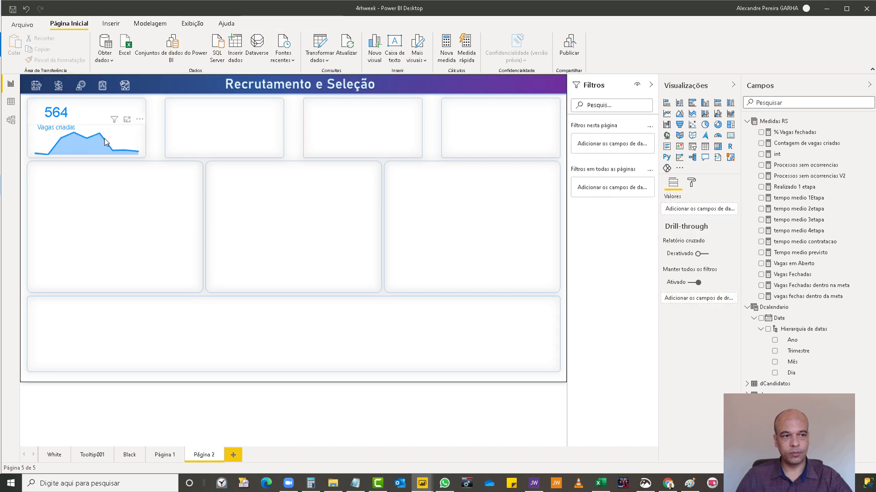
mouse_move(155, 96)
mouse_down()
mouse_move(93, 172)
mouse_move(21, 163)
mouse_move(26, 171)
mouse_up()
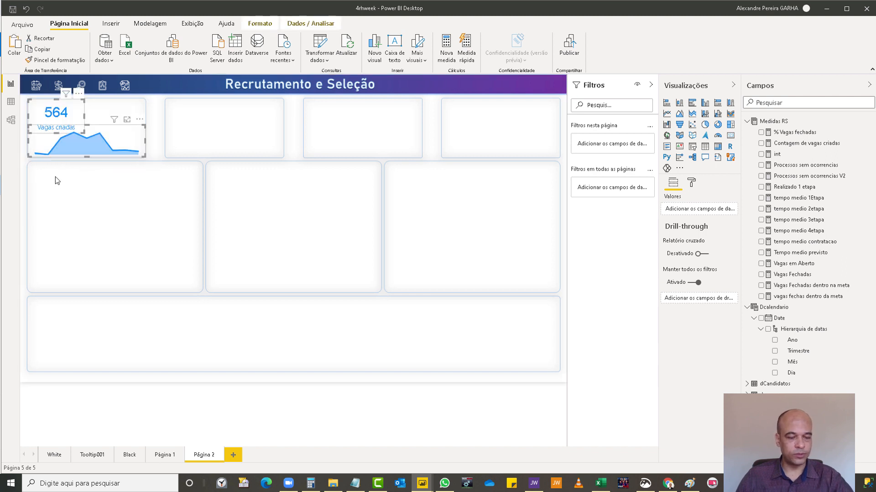
click(203, 136)
key(ctrl+v)
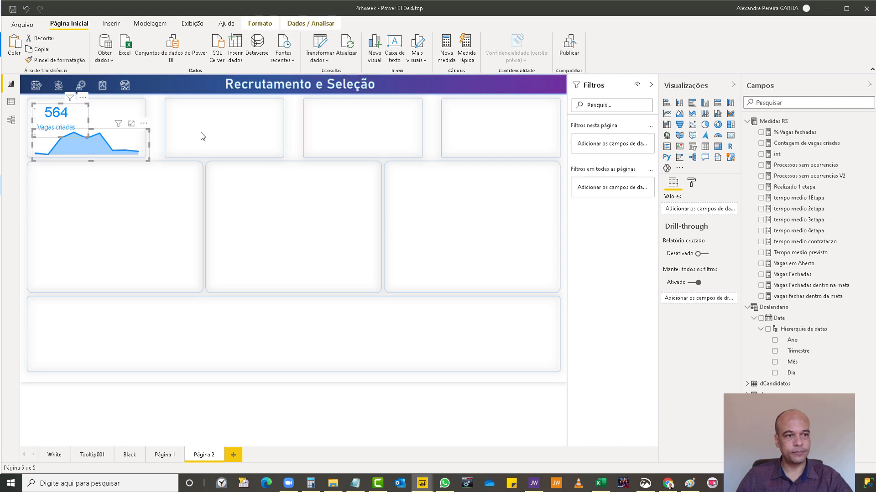
drag(262, 124, 270, 139)
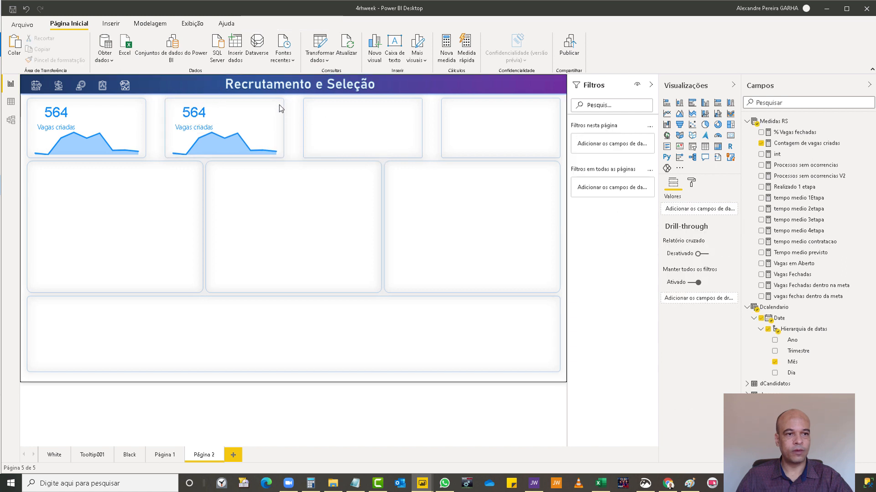
Replace the field with Vagas Fechadas in both the card and the area chart of the second frame.
click(215, 117)
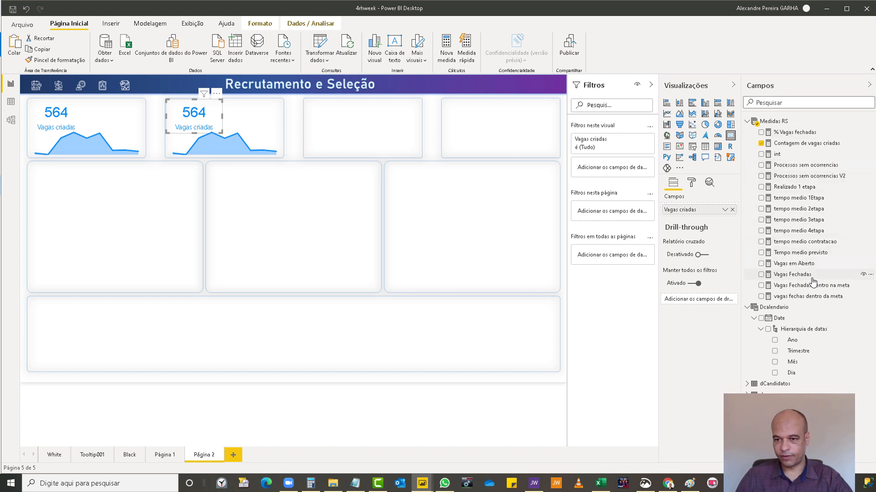
drag(814, 274, 702, 214)
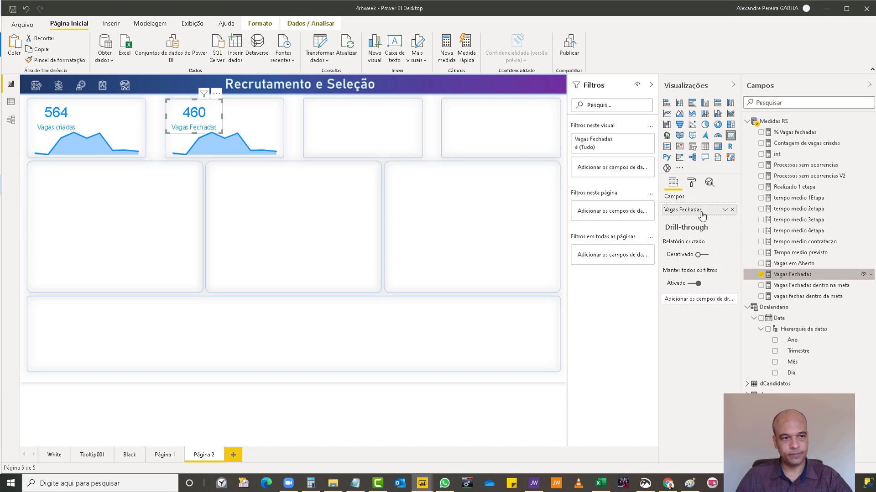
click(280, 151)
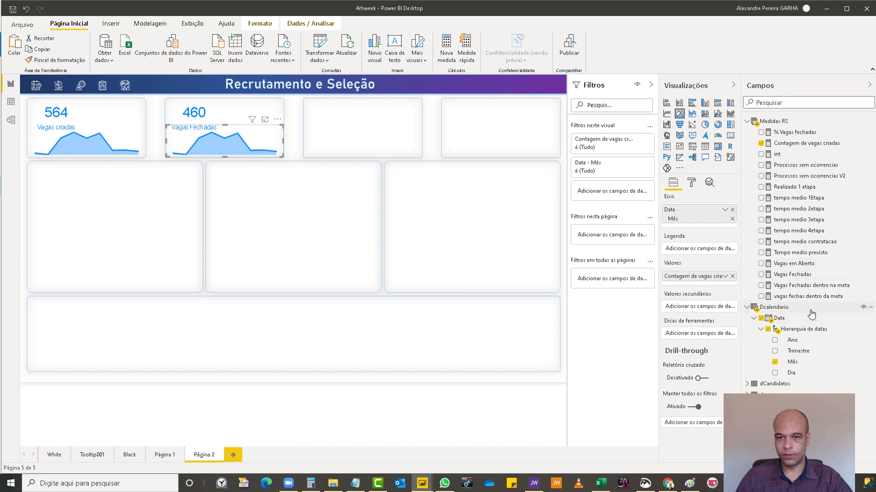
drag(794, 274, 704, 280)
drag(704, 280, 705, 283)
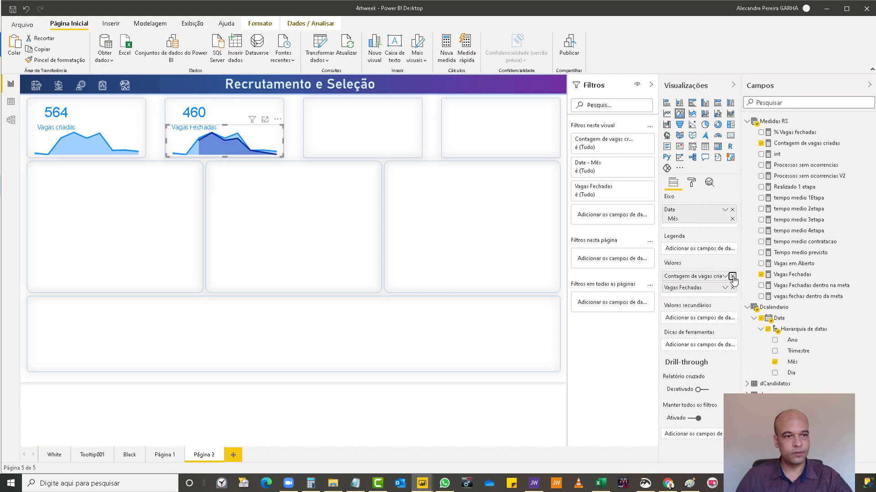
click(732, 276)
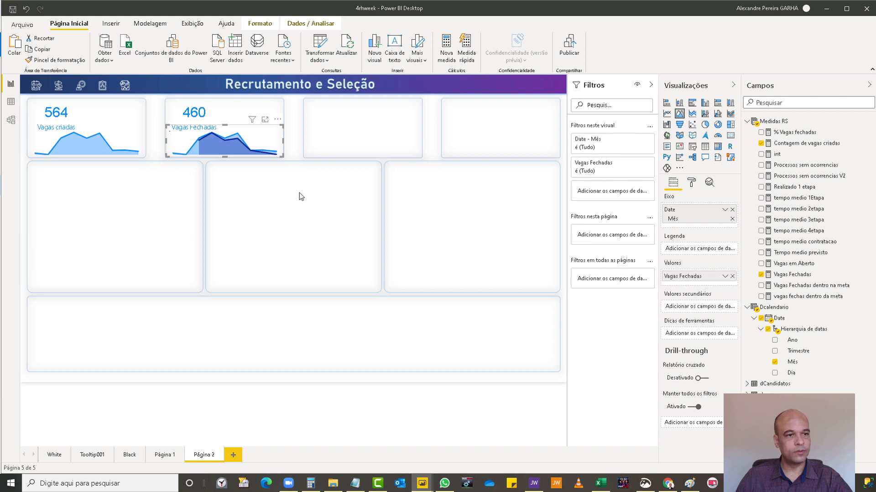
Duplicate the Vagas Fechadas card and area chart into the third small frame and select the duplicated chart.
click(297, 141)
drag(292, 97, 414, 140)
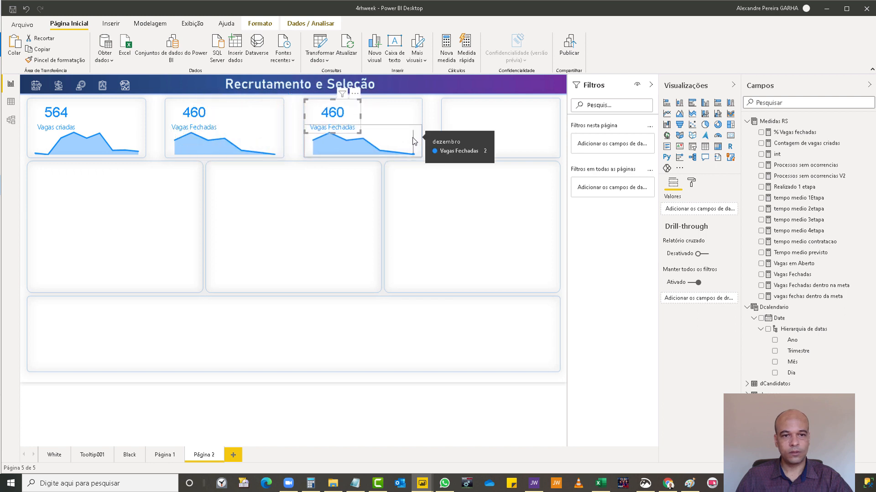
click(413, 140)
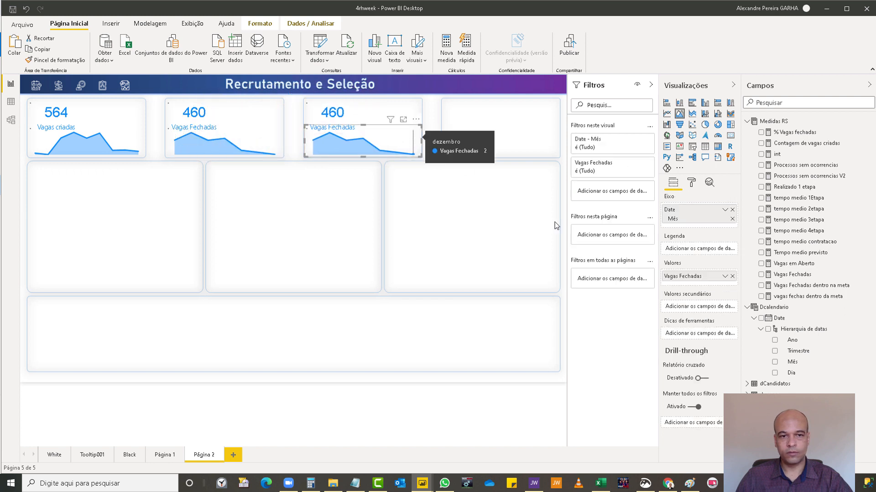
Replace the field with Vagas em Aberto in both the card and the area chart of the third small frame.
click(352, 106)
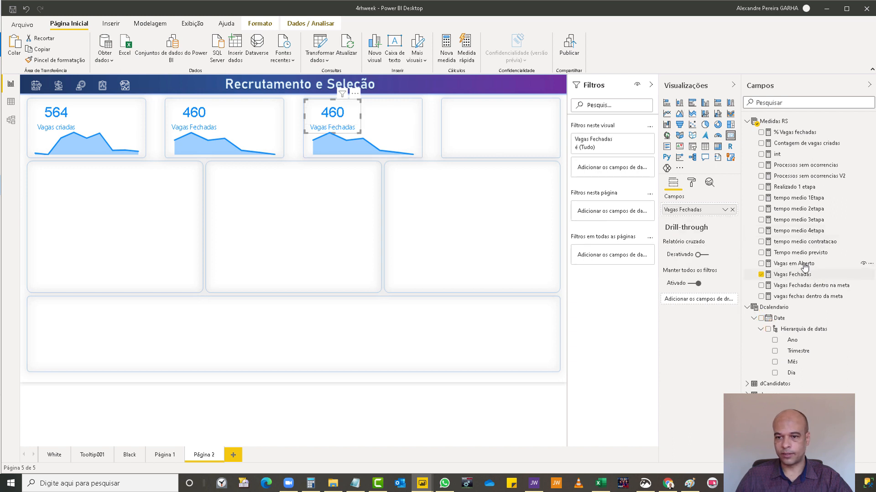
drag(798, 265, 702, 210)
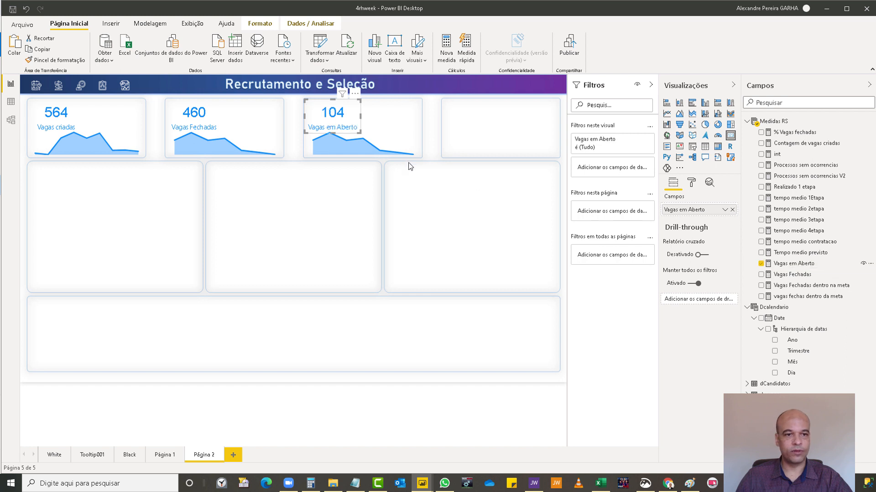
click(420, 148)
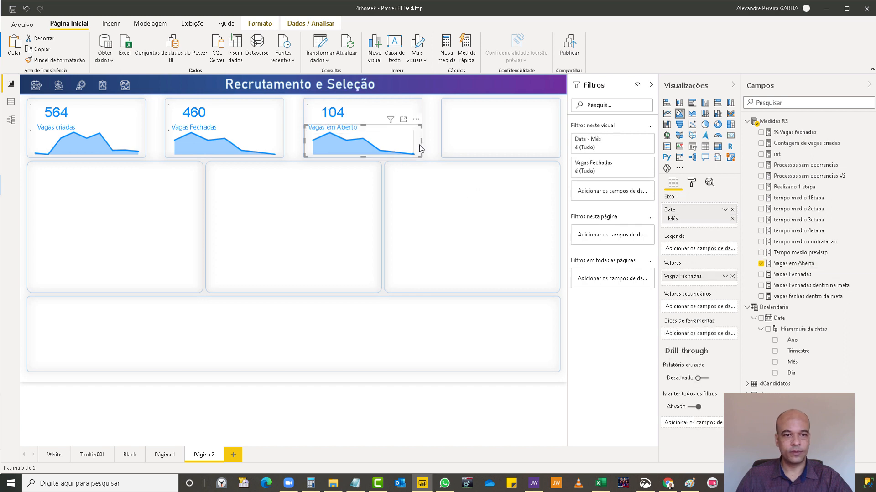
drag(791, 269, 733, 286)
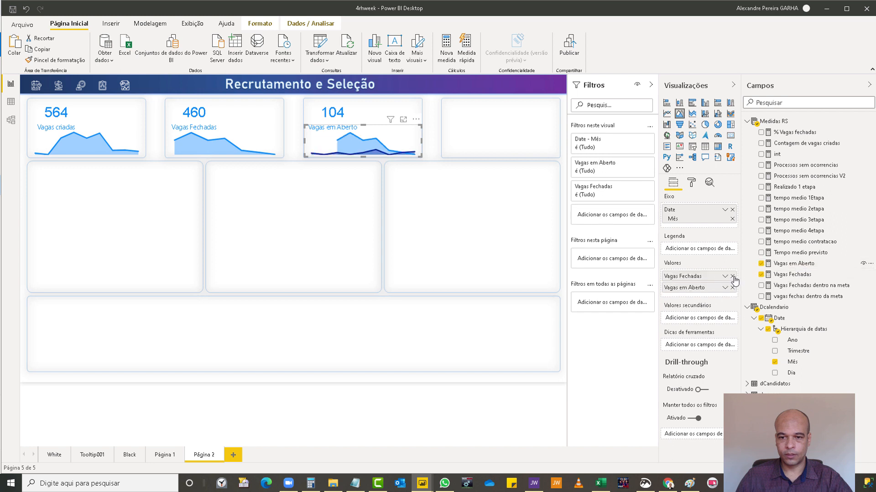
click(731, 276)
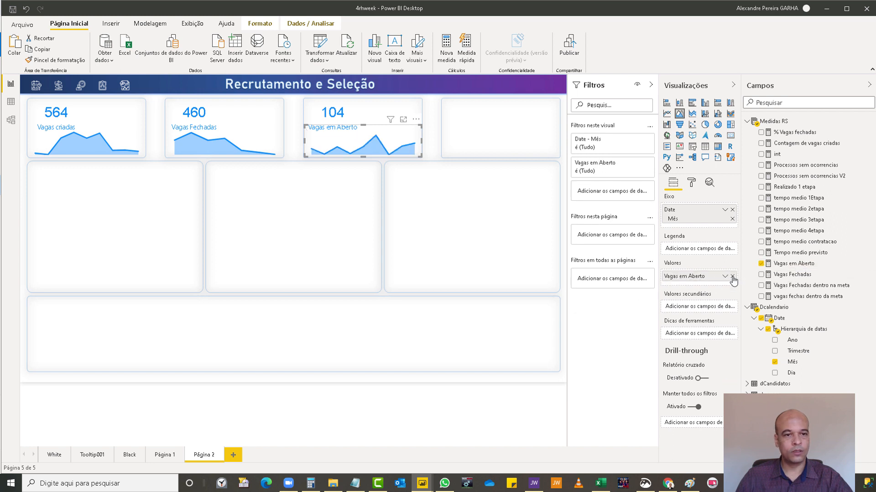
click(435, 109)
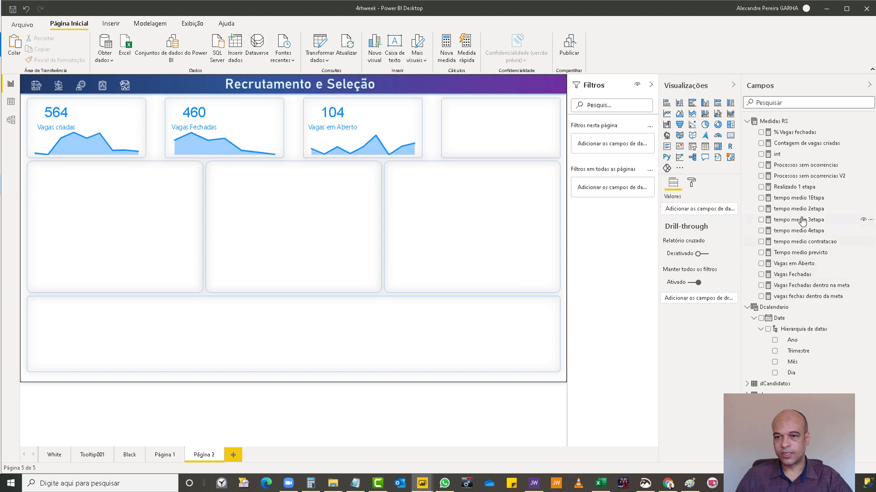
drag(800, 136, 496, 124)
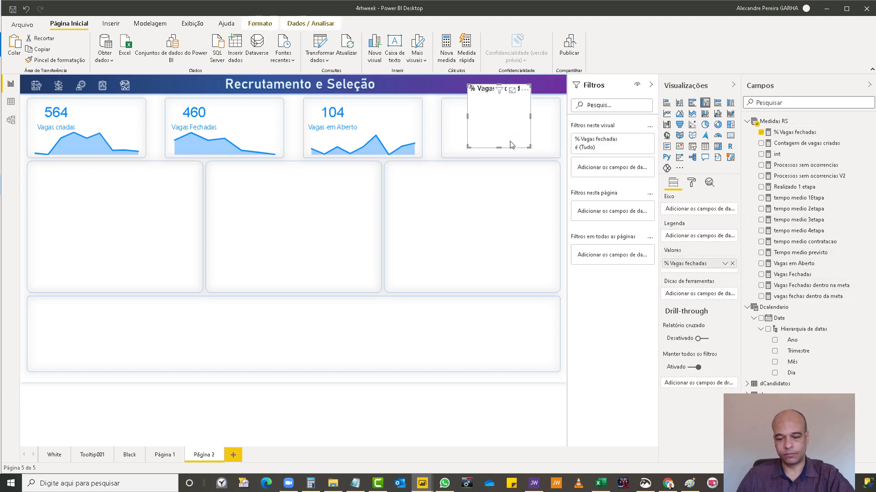
click(461, 99)
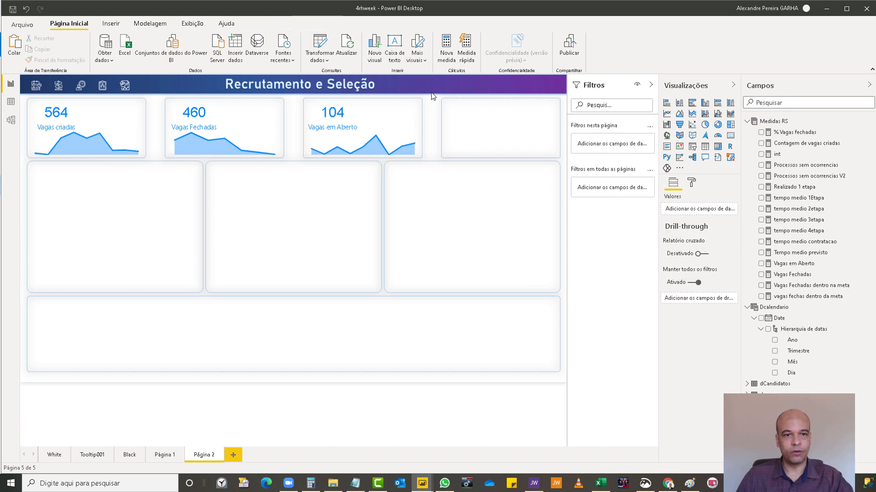
Copy the Vagas em Aberto card and its area chart together and place the duplicates in the fourth small frame.
drag(432, 92, 295, 161)
key(ctrl+v)
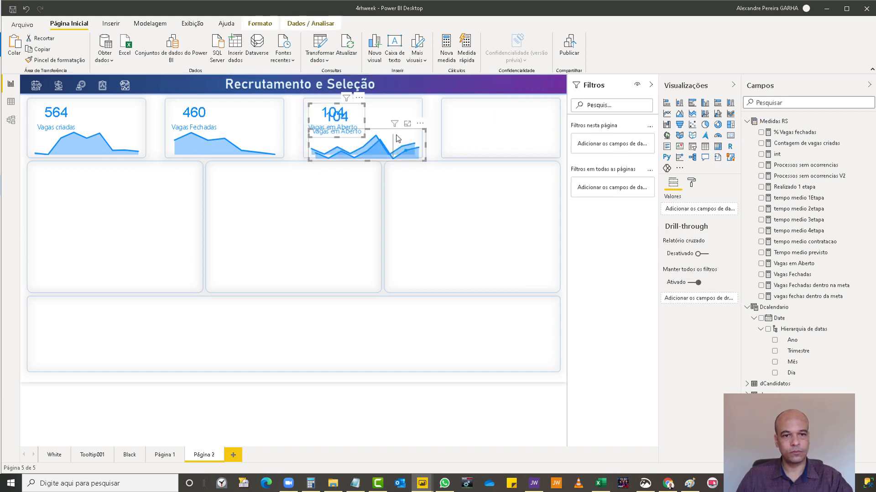
drag(398, 138, 536, 134)
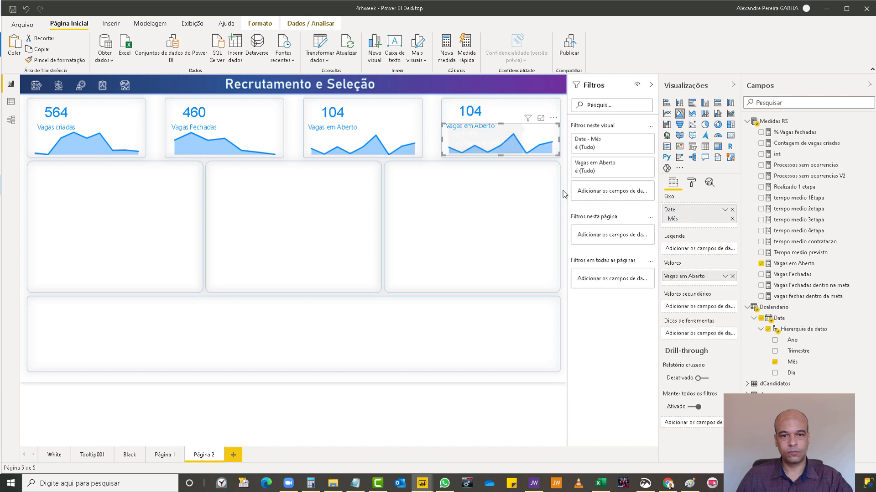
click(561, 194)
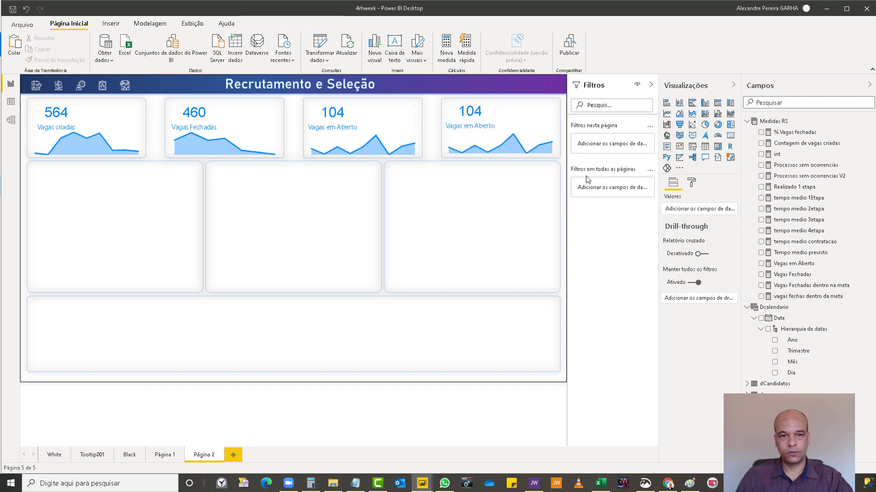
Replace the field with % Vagas fechadas in both the card and the area chart of the fourth small frame.
click(487, 114)
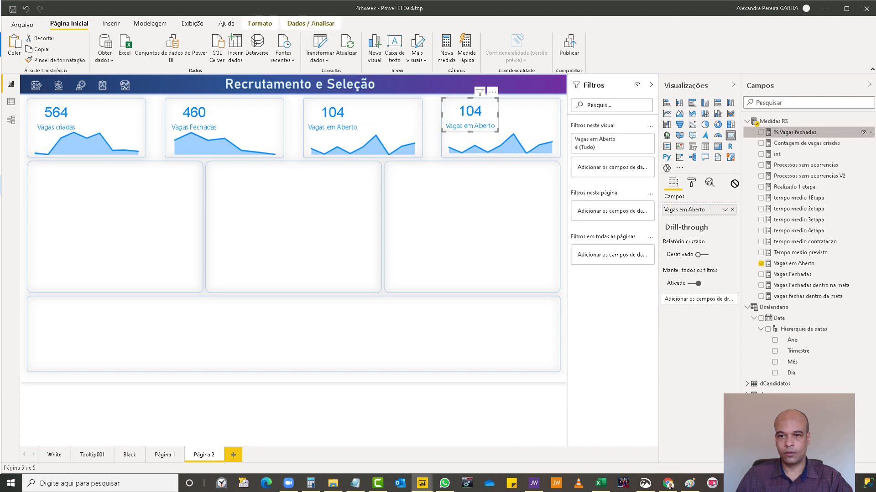
drag(795, 131, 712, 213)
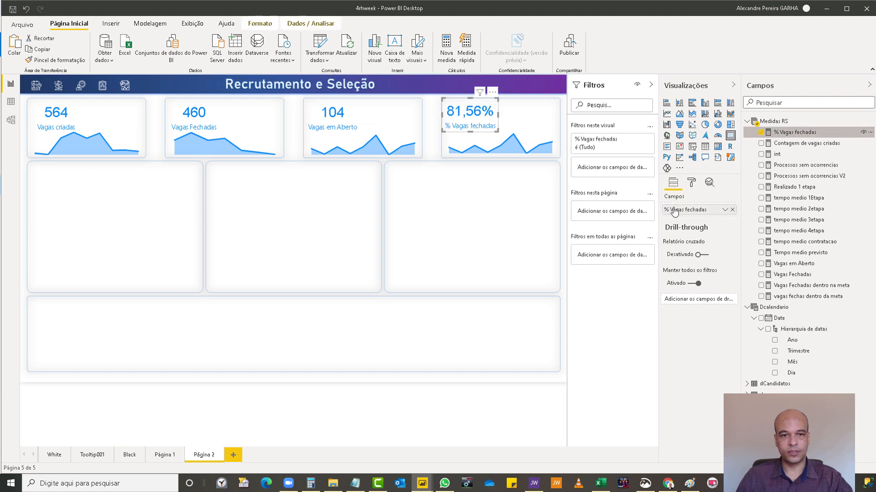
click(557, 133)
drag(806, 136, 705, 285)
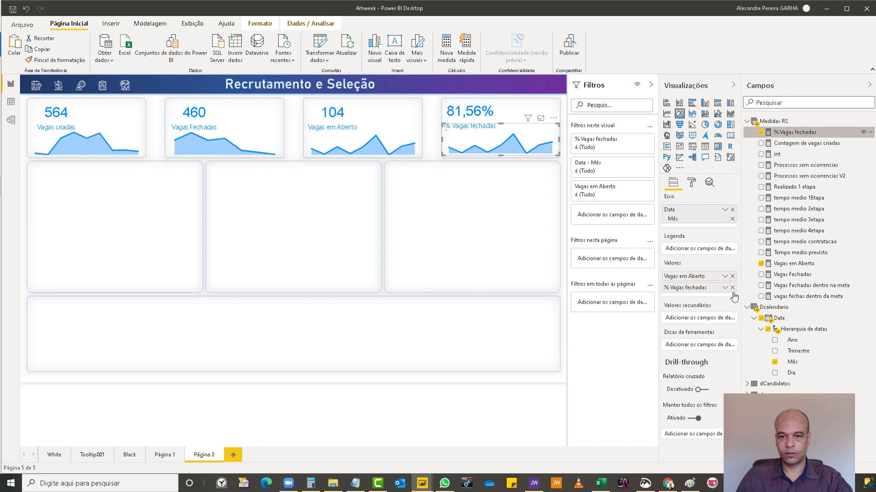
click(732, 275)
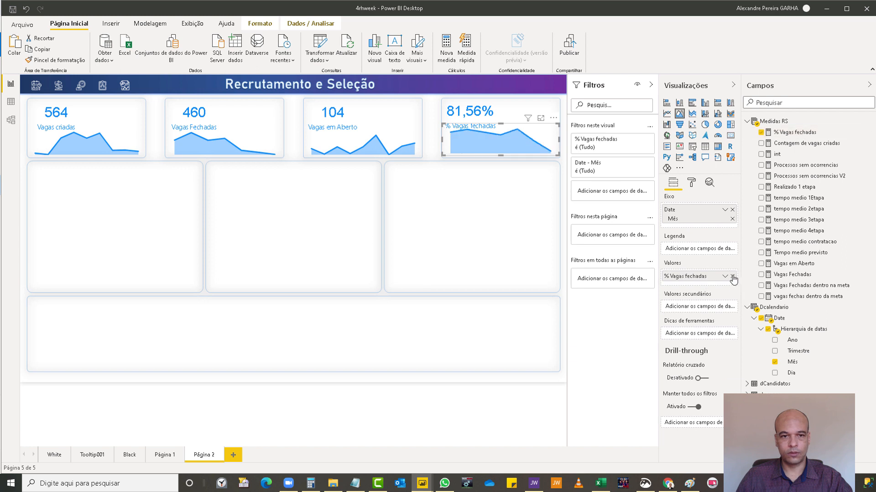
click(536, 236)
Insert an enlarged slicer below the first card and fill it with the Mês level of the Date hierarchy.
click(692, 146)
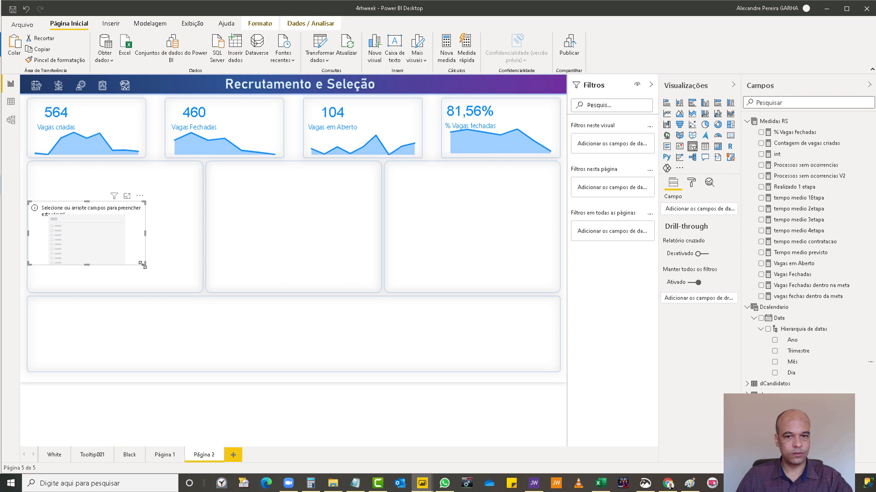
drag(144, 263, 169, 335)
drag(795, 358, 691, 212)
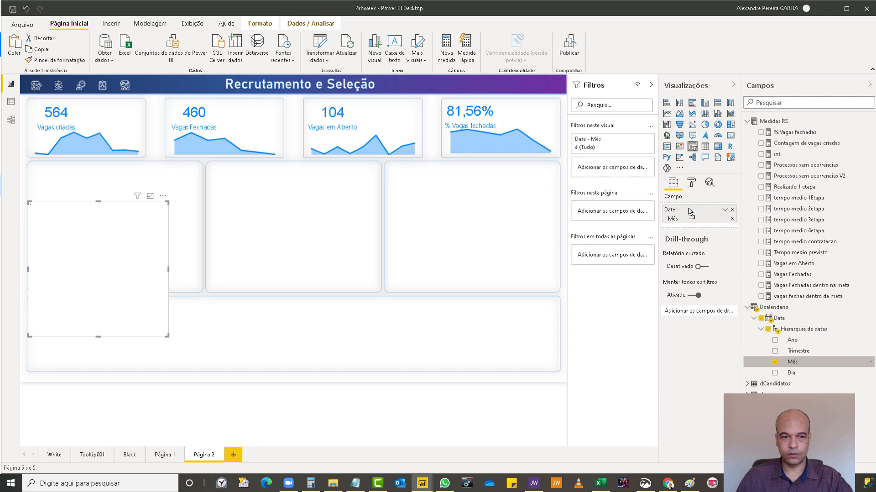
Test the cards by filtering to single months, including junho and dezembro, and delete the slicer.
click(50, 242)
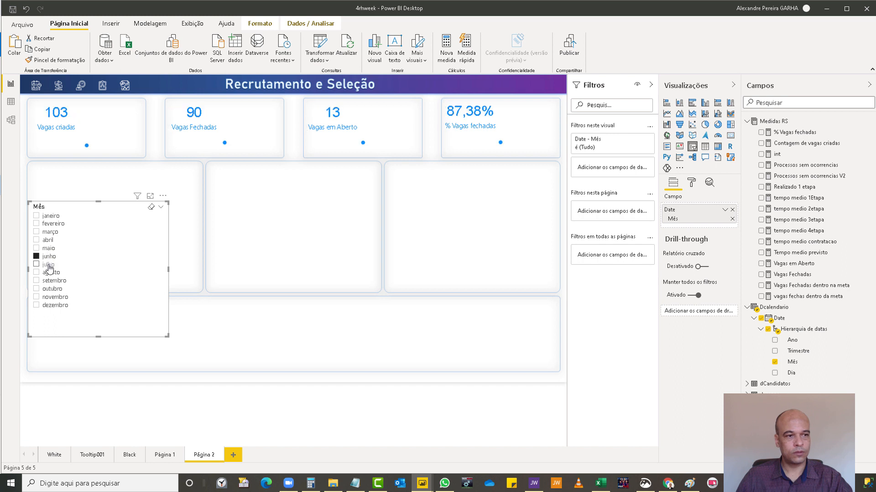
click(49, 266)
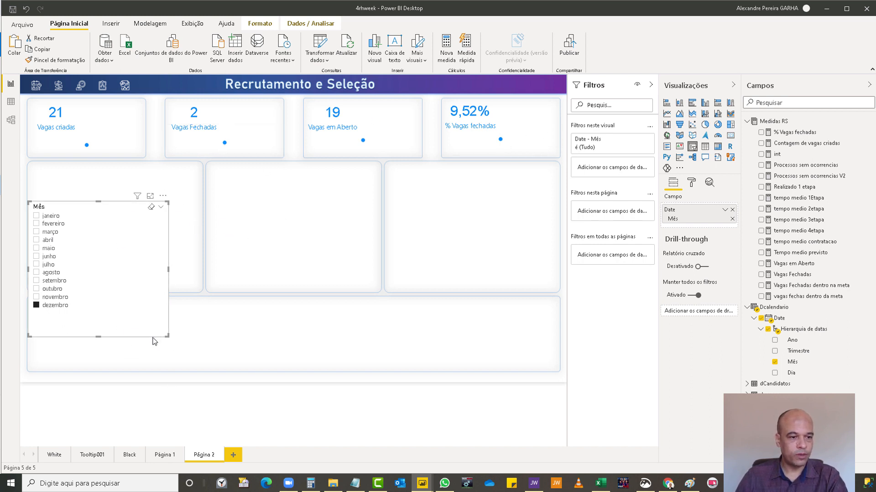
key(Delete)
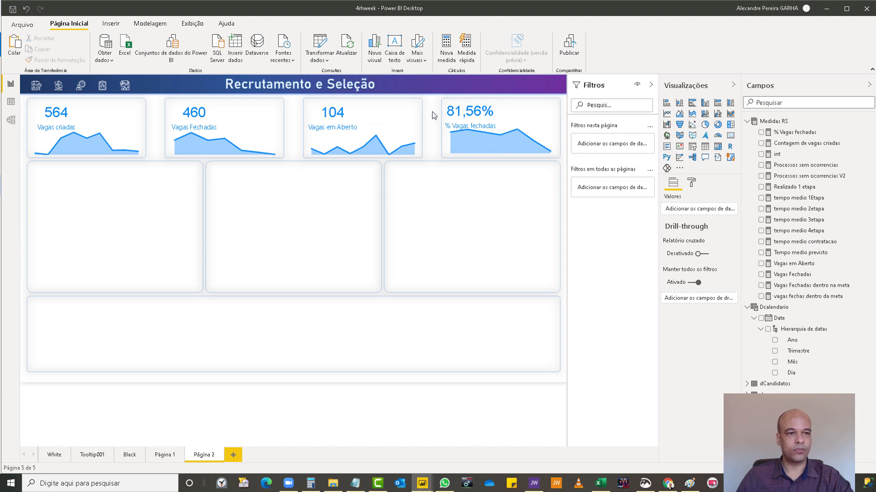
Nudge the % Vagas fechadas area chart and card into alignment with the other visuals in the top row.
click(560, 137)
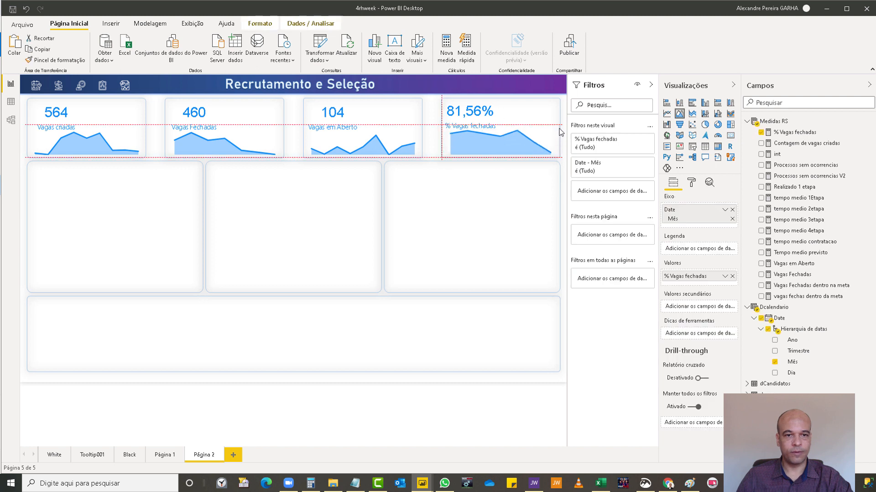
drag(561, 132, 561, 132)
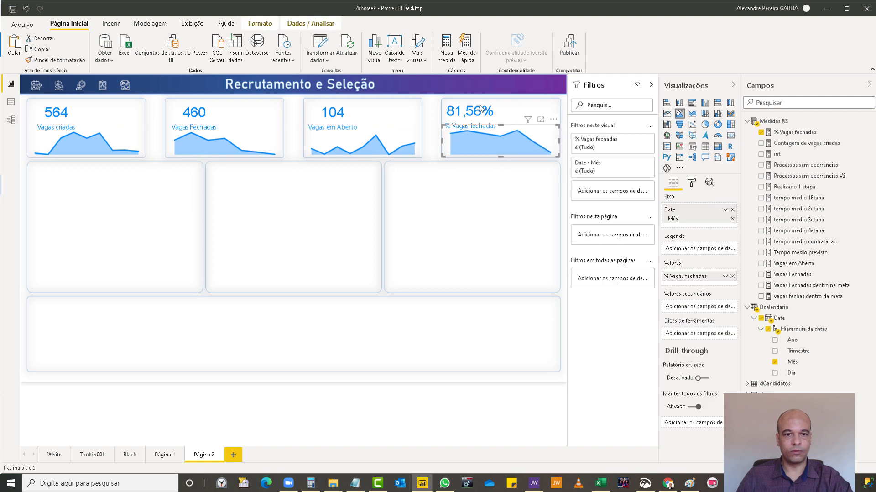
drag(484, 100, 484, 108)
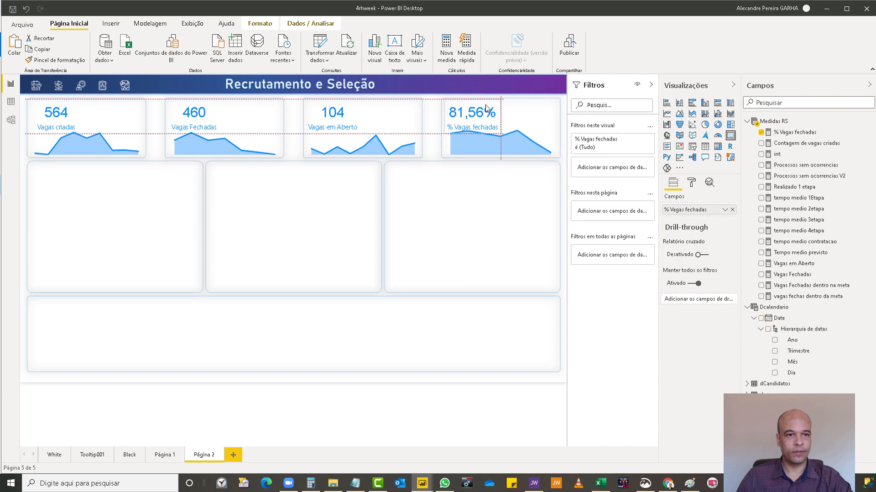
drag(487, 108, 487, 109)
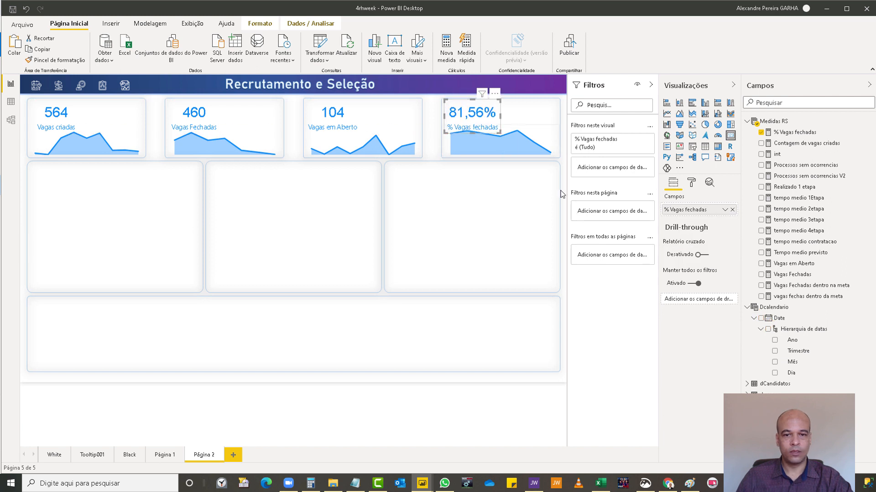
click(555, 218)
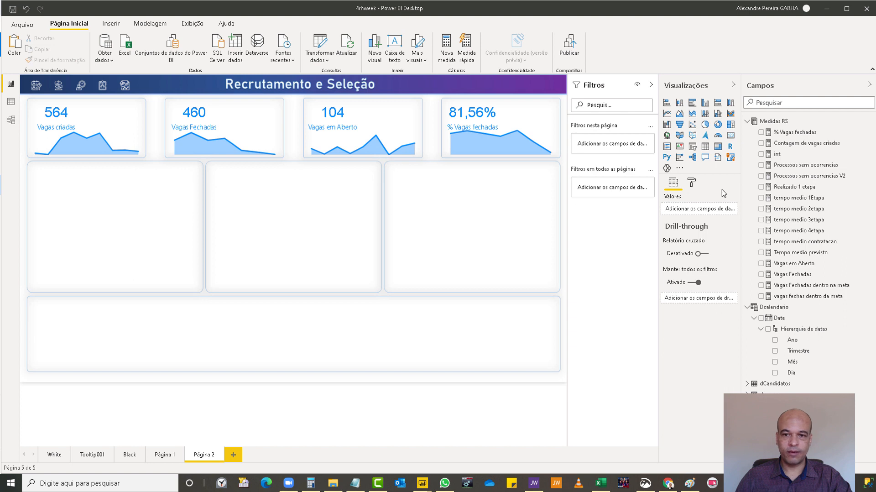
Insert a gauge fitted to the first medium frame and use tempo medio contratacao as its value.
click(718, 136)
drag(103, 240, 102, 204)
drag(145, 227, 203, 294)
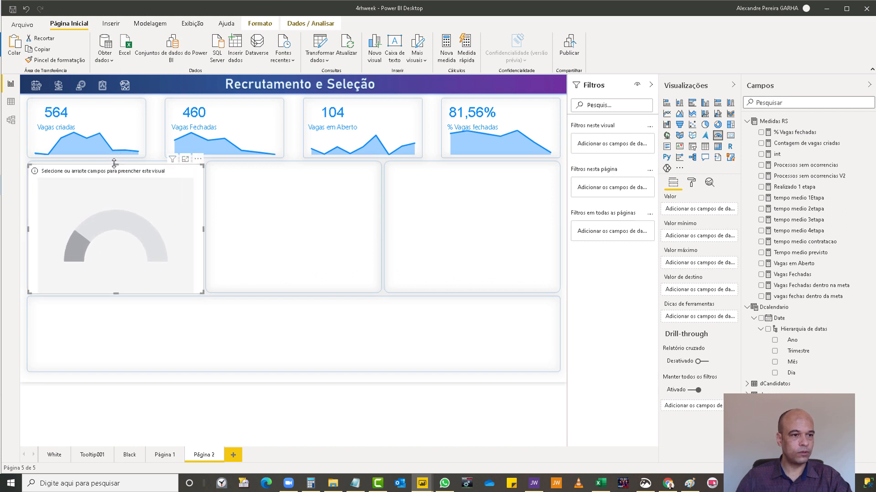
drag(114, 163, 114, 160)
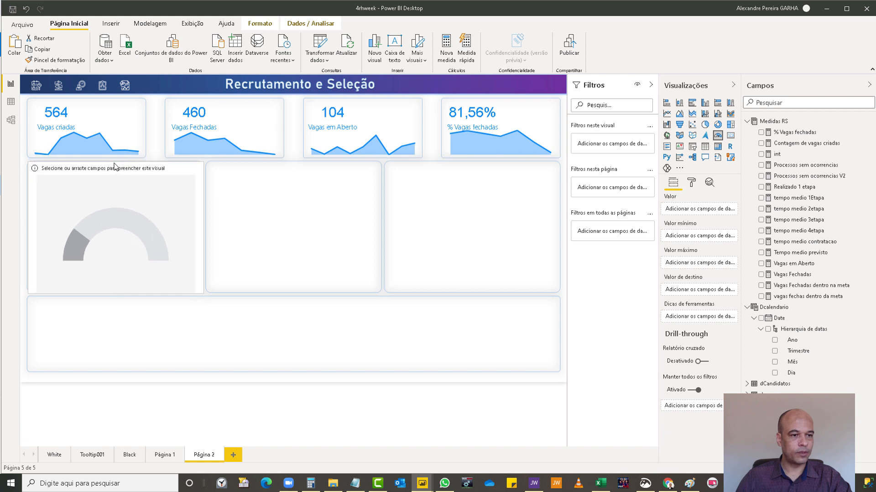
drag(204, 230, 203, 229)
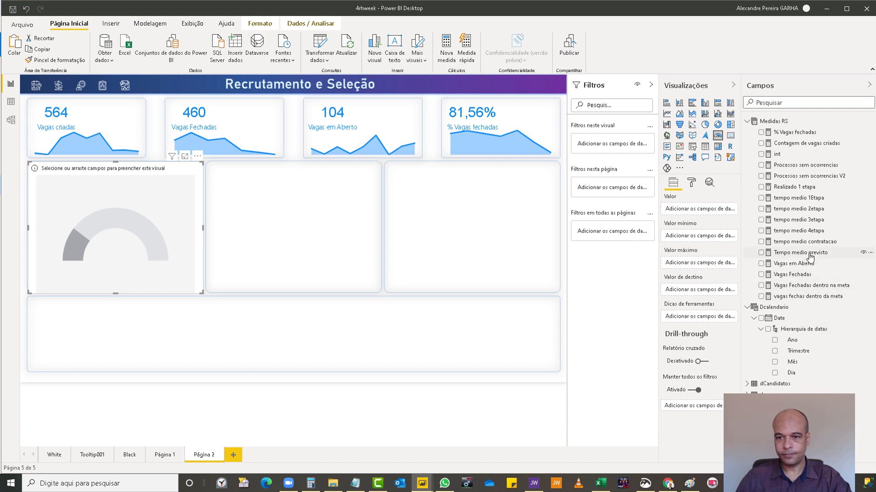
drag(813, 247, 690, 214)
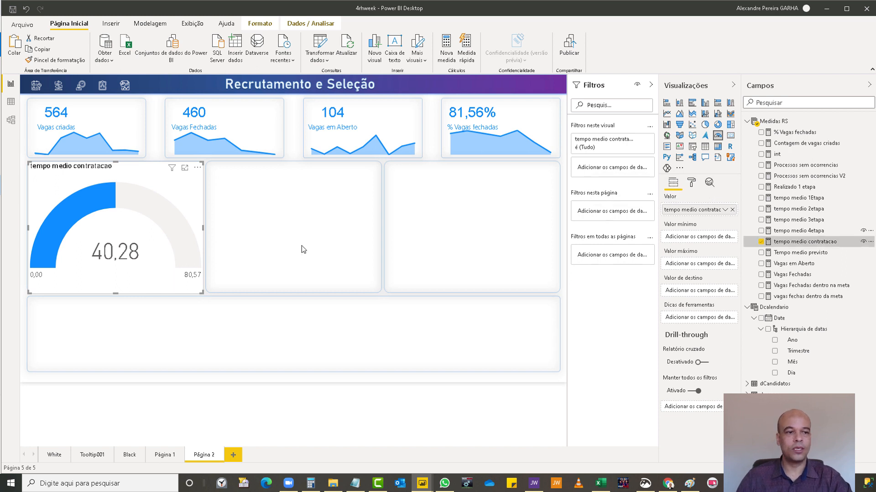
Turn off the background of the tempo medio contratacao gauge and centre its title.
click(691, 183)
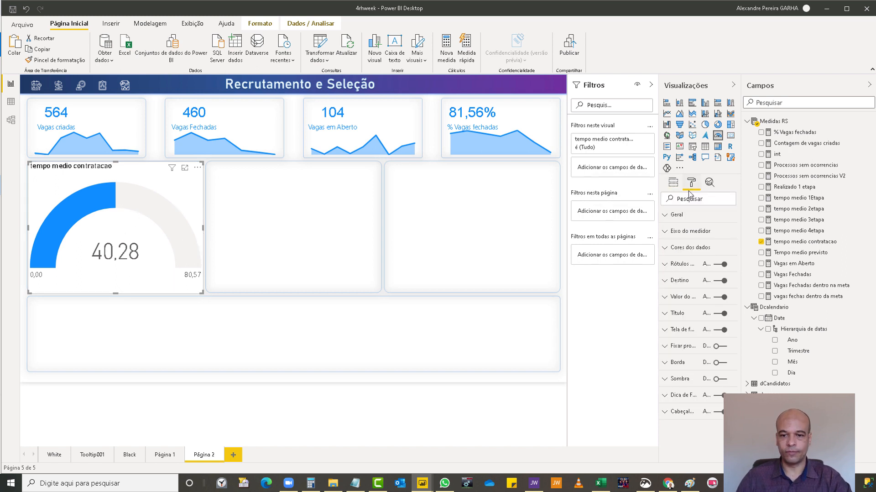
click(721, 334)
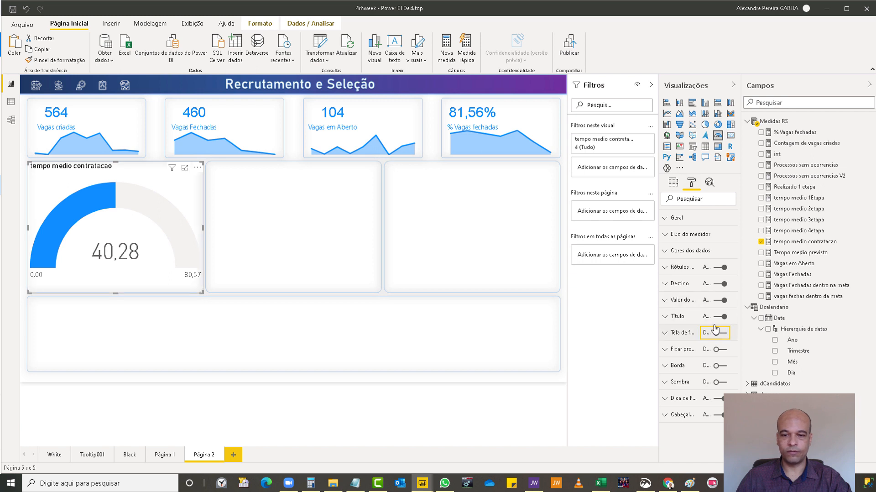
click(666, 317)
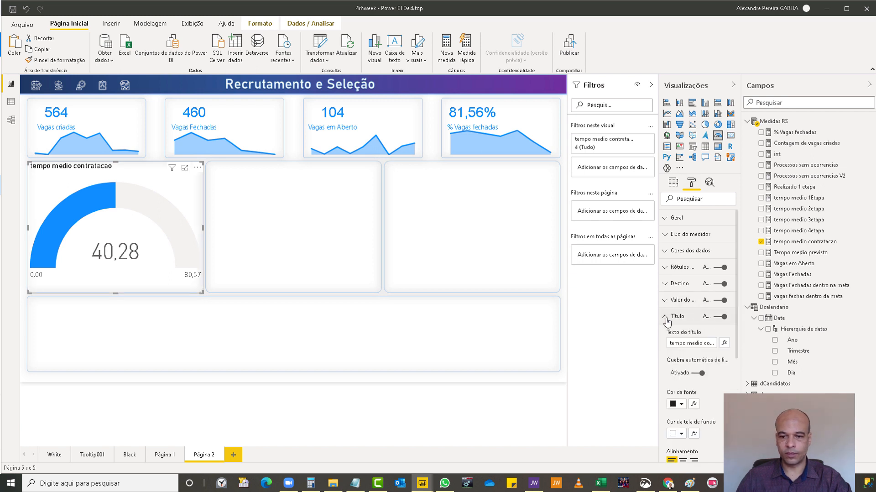
click(683, 459)
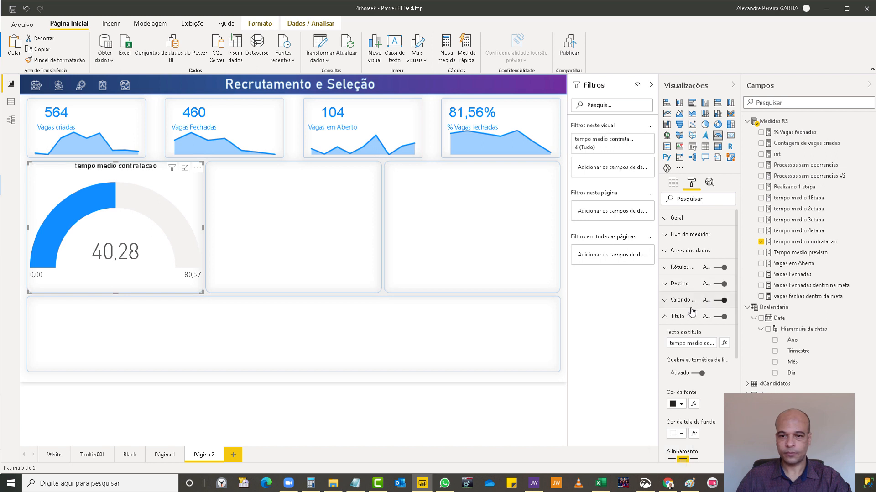
click(664, 301)
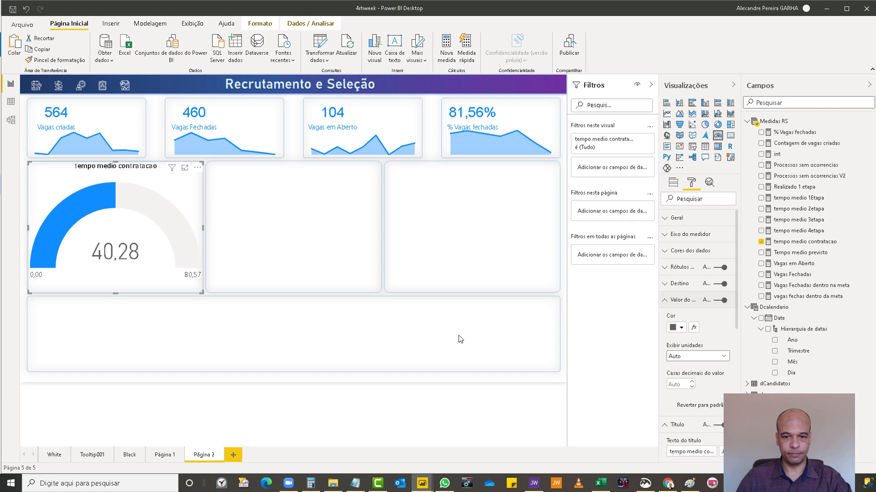
click(229, 239)
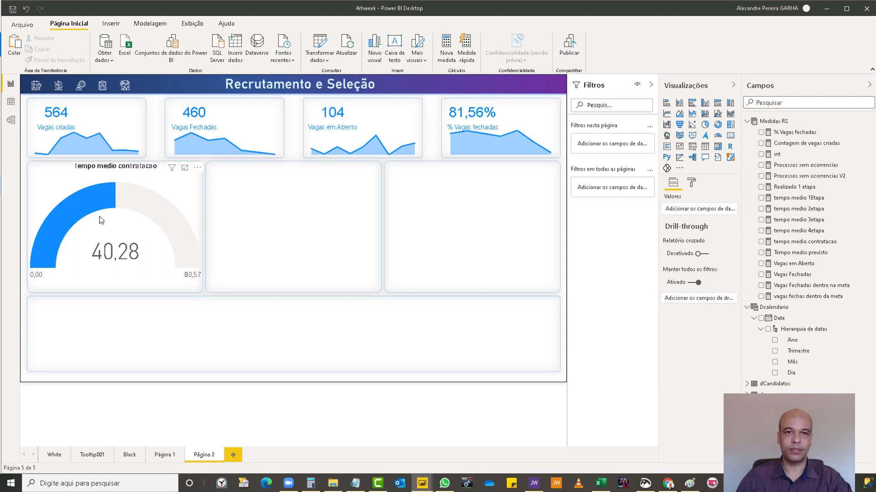
Set the tempo medio contratacao gauge's axis maximum to 60 and its target to 43.
click(192, 215)
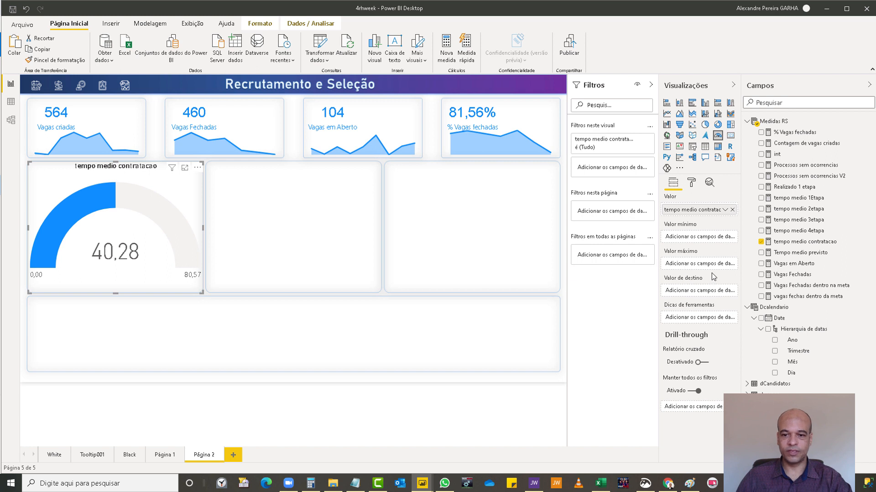
click(692, 183)
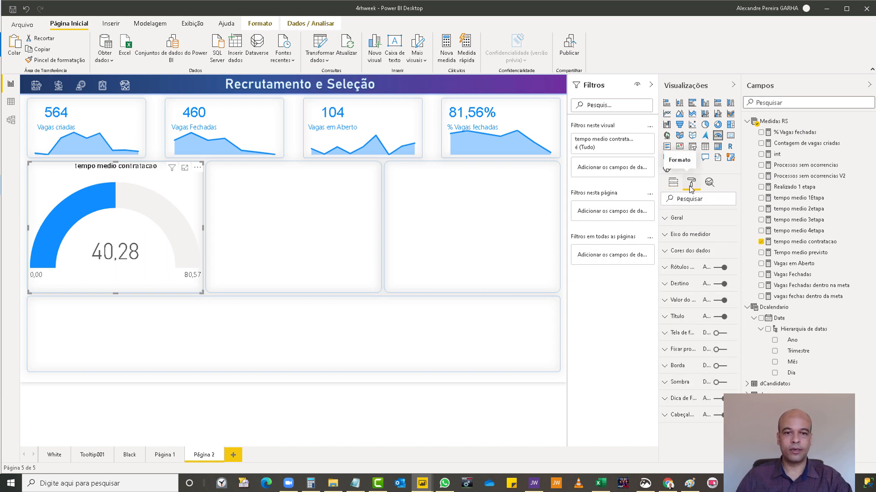
click(665, 236)
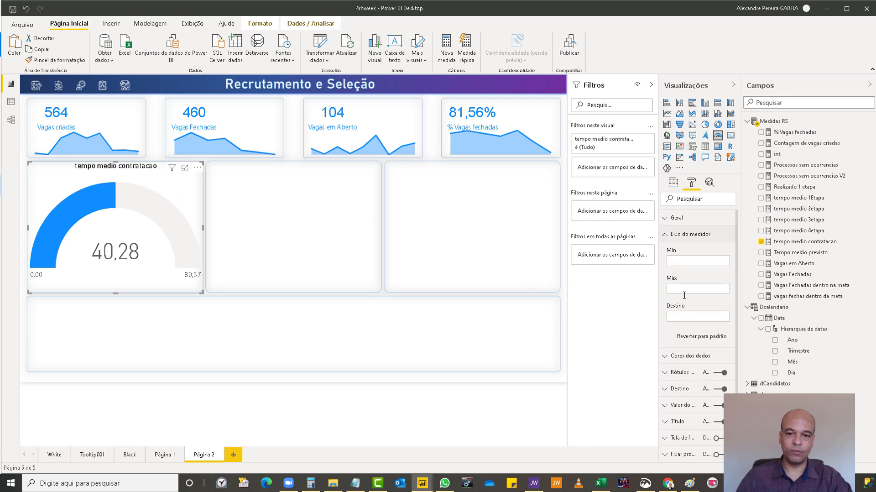
click(687, 315)
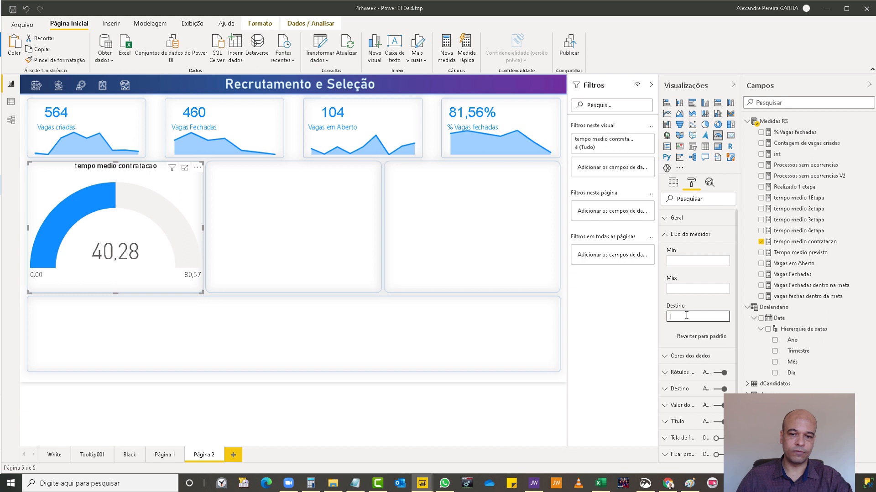
click(679, 284)
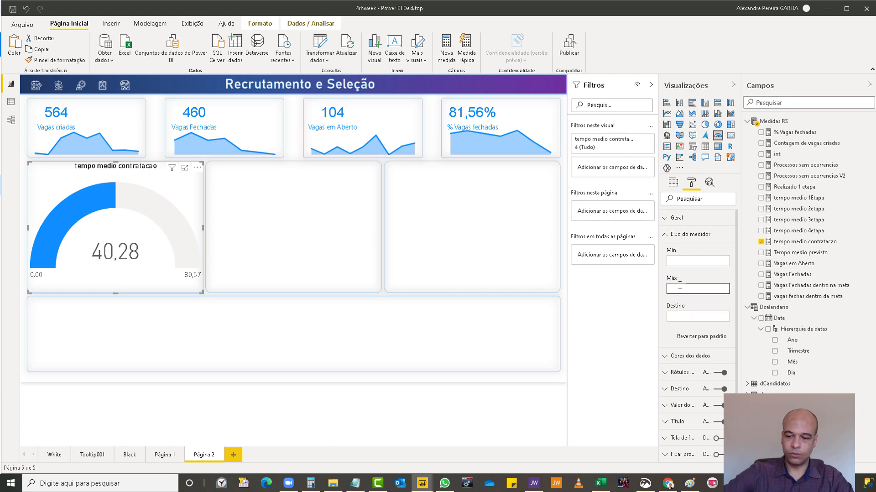
text(60)
key(Return)
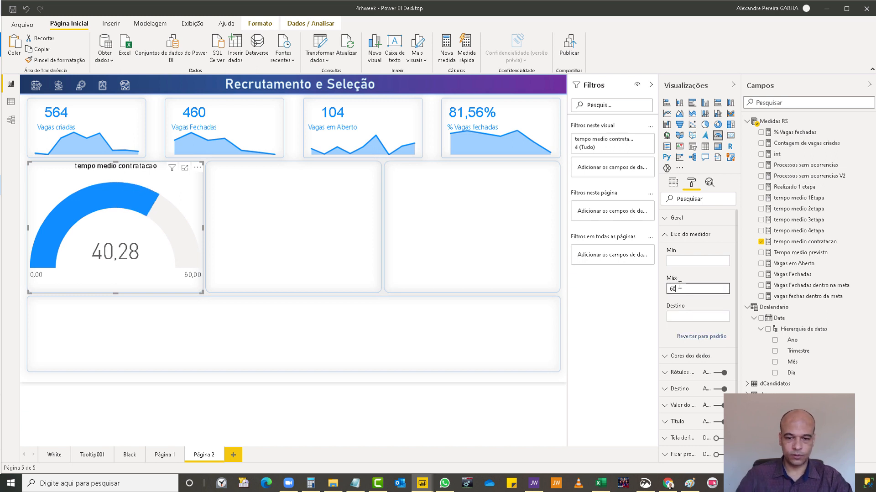
click(696, 315)
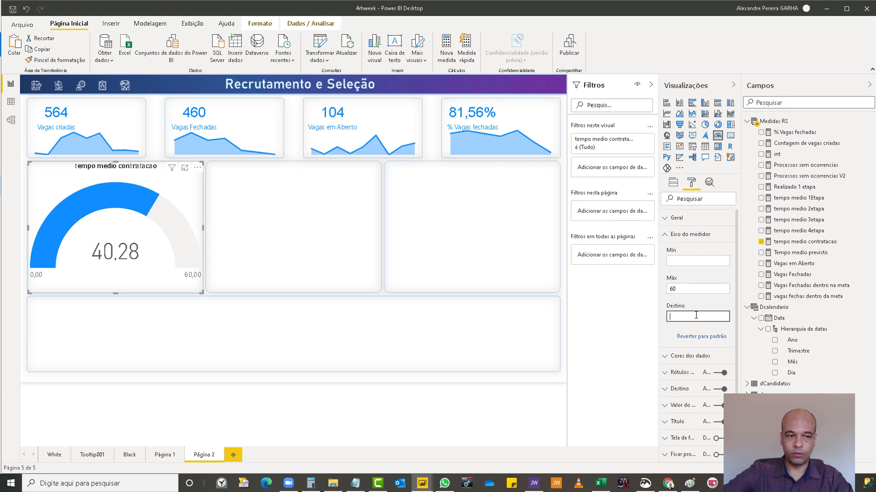
text(43)
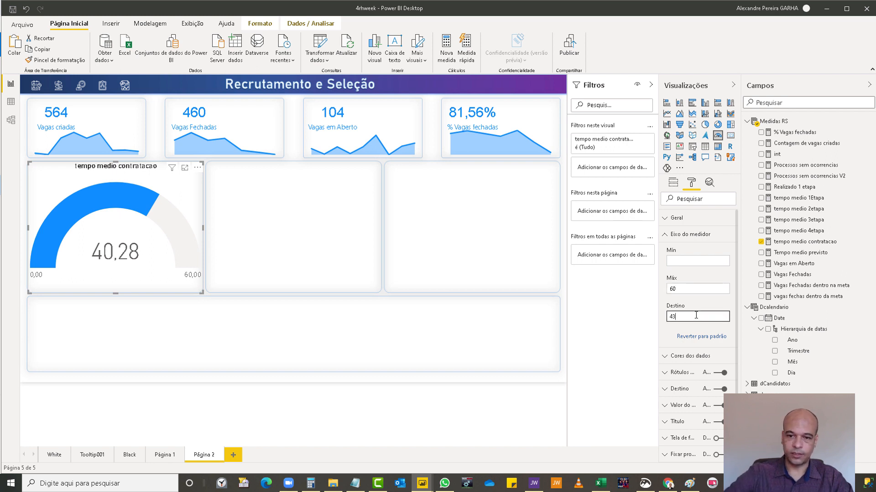
key(Return)
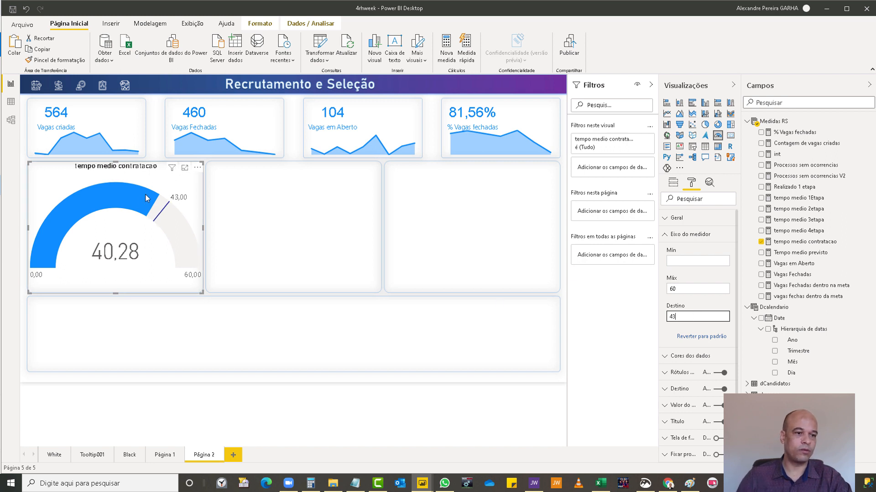
Change the gauge's fixed target to 38.
drag(687, 314, 655, 316)
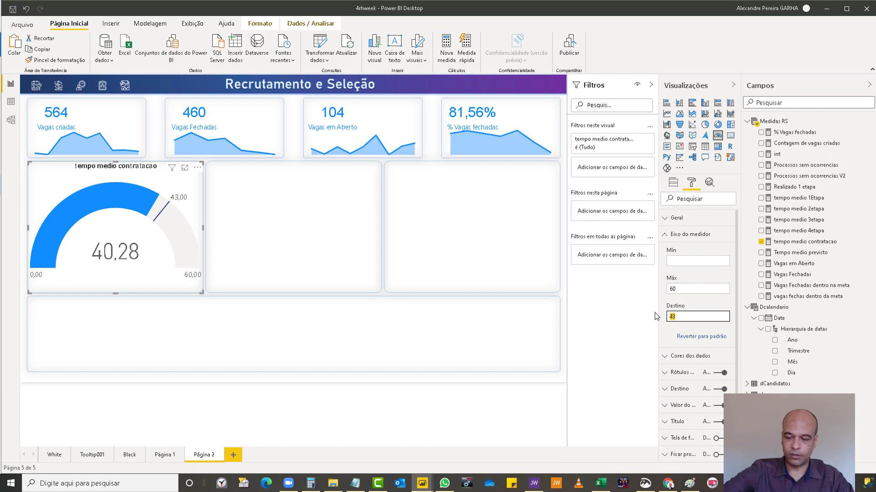
text(38)
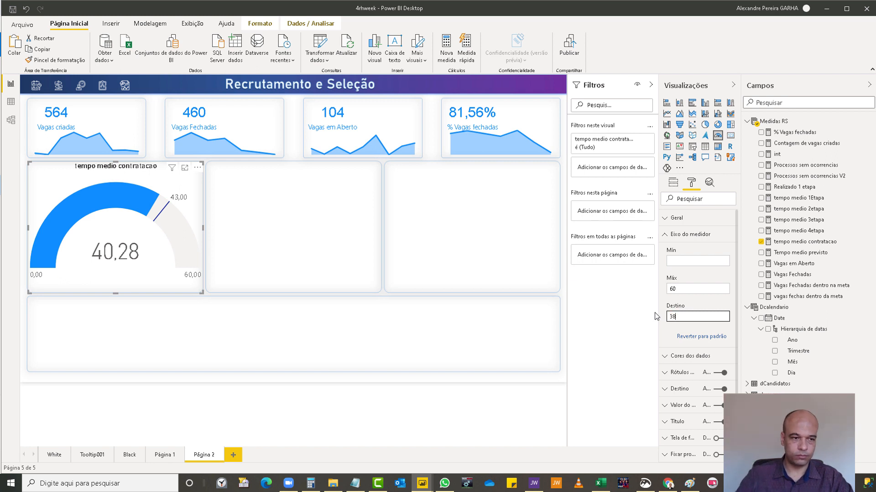
key(Return)
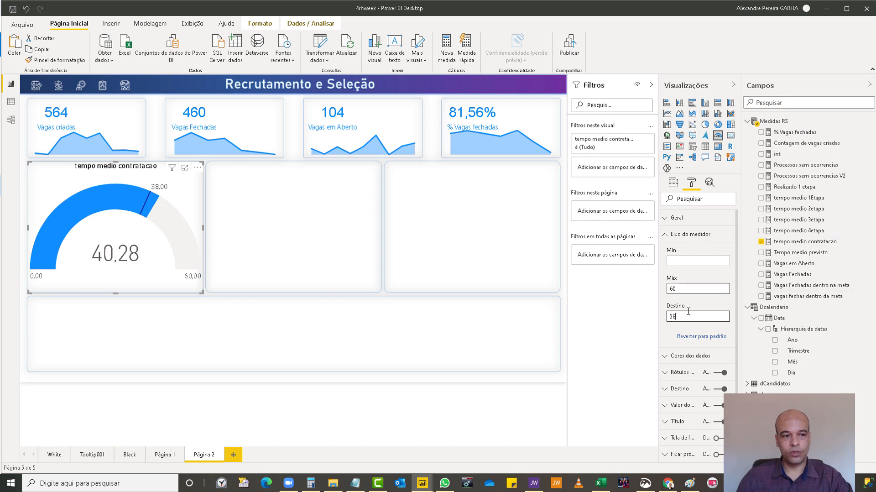
Clear the fixed target and maximum from the gauge axis.
key(BackSpace)
key(BackSpace)
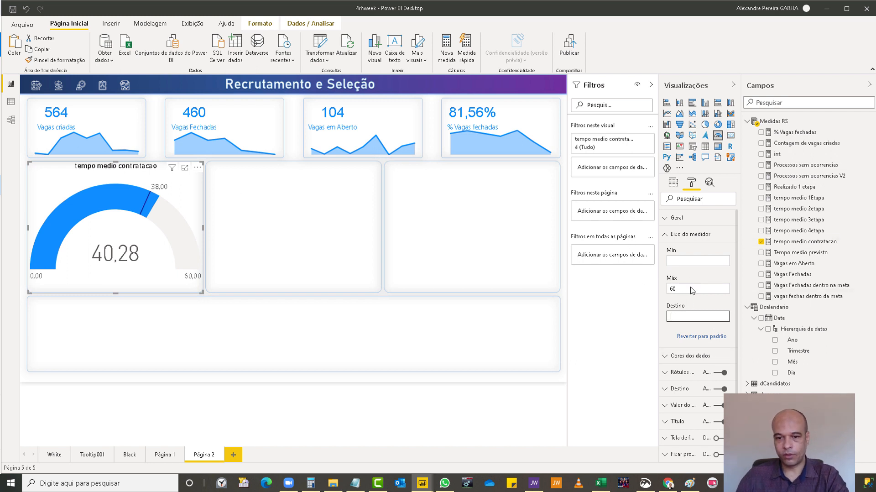
click(682, 290)
key(BackSpace)
key(BackSpace)
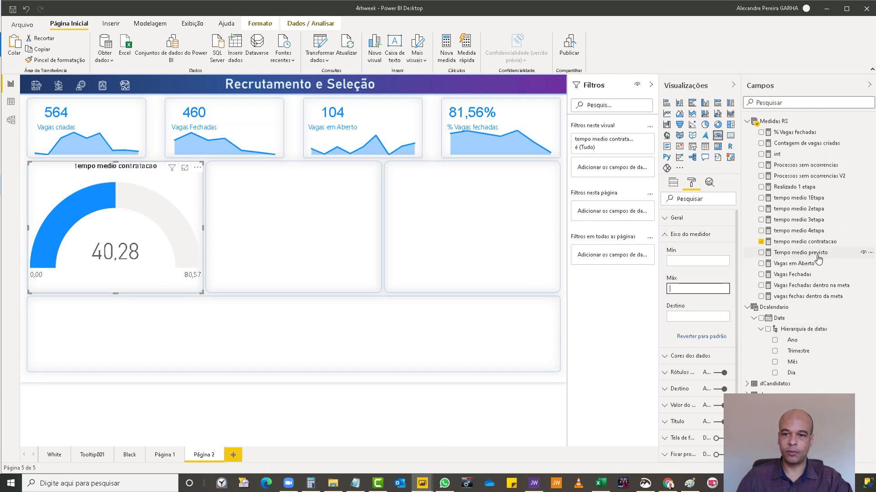
Use the Tempo medio previsto measure as the target value of the tempo medio contratacao gauge.
click(673, 185)
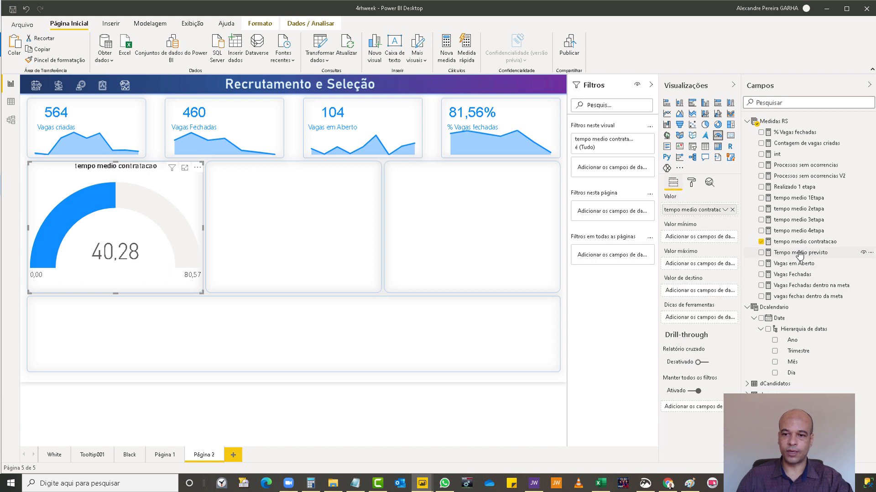
drag(799, 251, 706, 290)
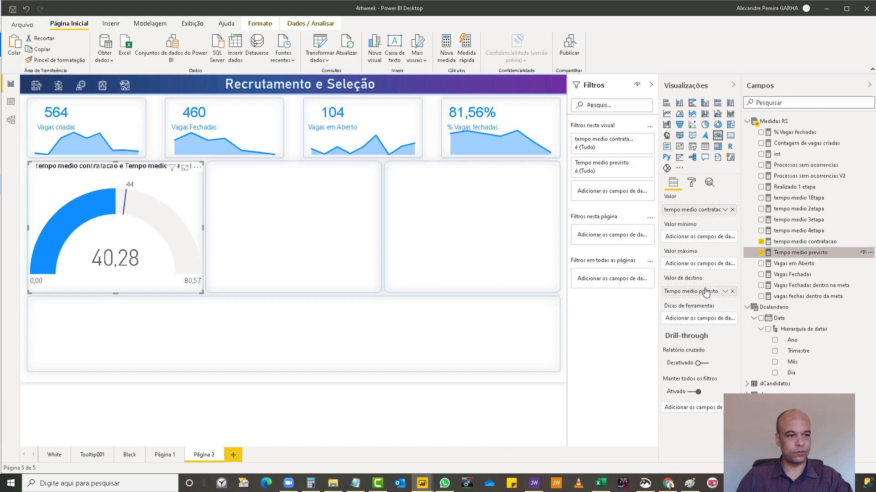
mouse_move(124, 189)
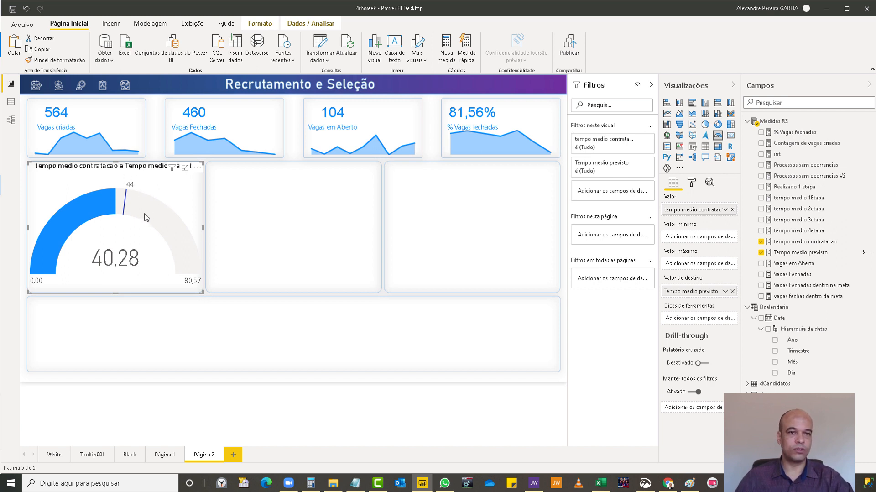
mouse_move(146, 213)
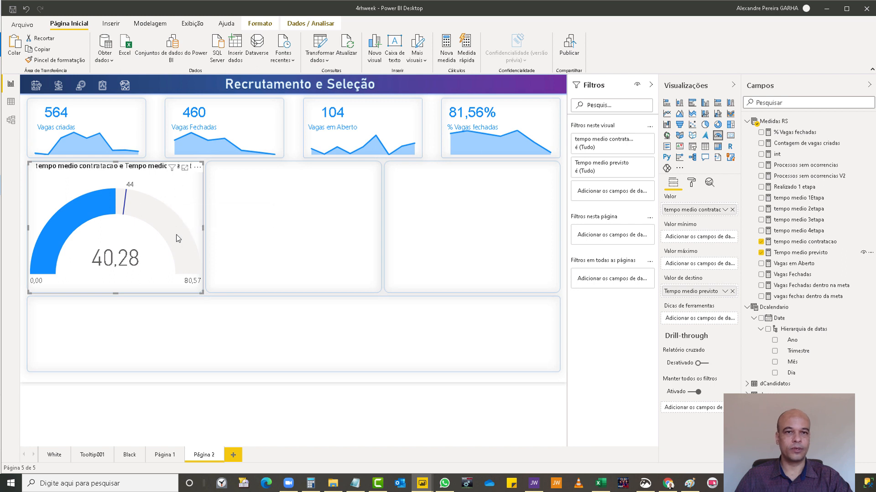
Create a bar chart of % Vagas fechadas with Nome on the axis beside the gauge.
click(267, 221)
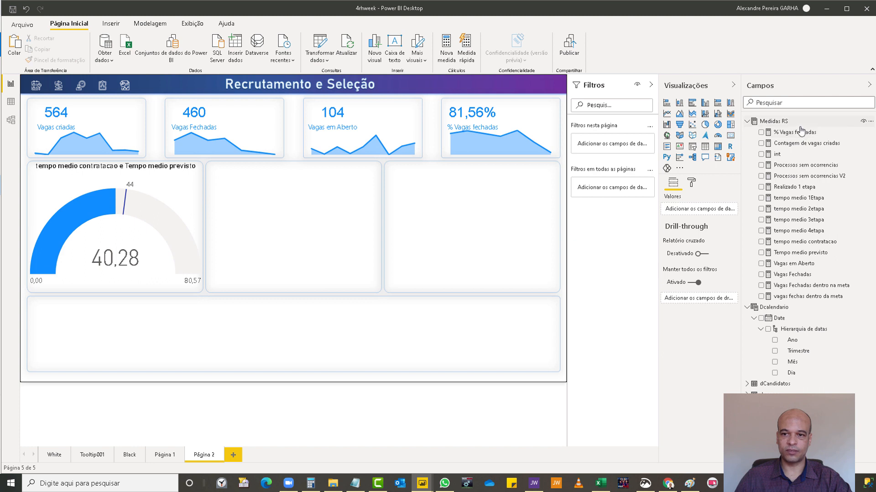
drag(794, 132, 324, 211)
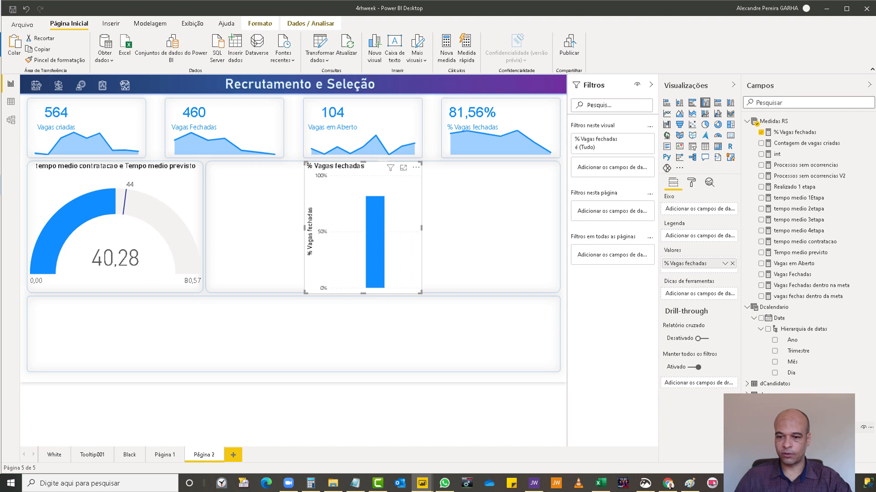
scroll(873, 290, down, 1)
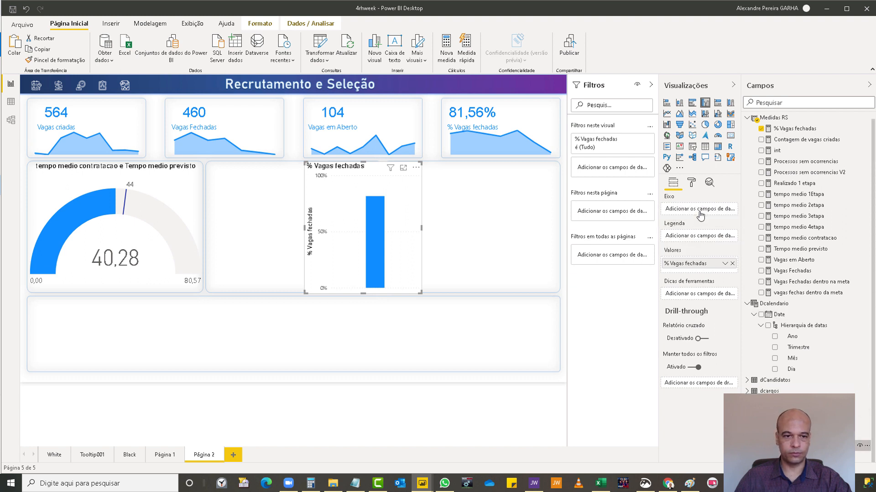
drag(700, 215, 700, 211)
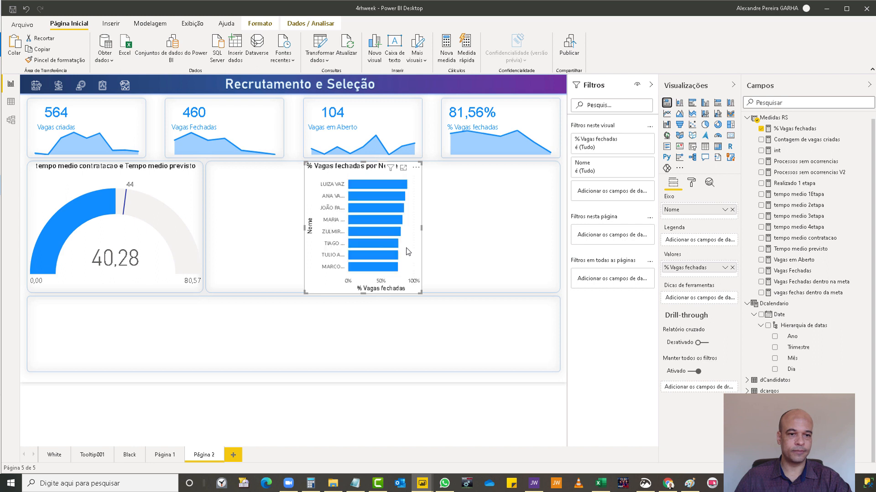
Move and resize the % Vagas fechadas por Nome bar chart to fit the second medium frame.
drag(404, 249, 292, 258)
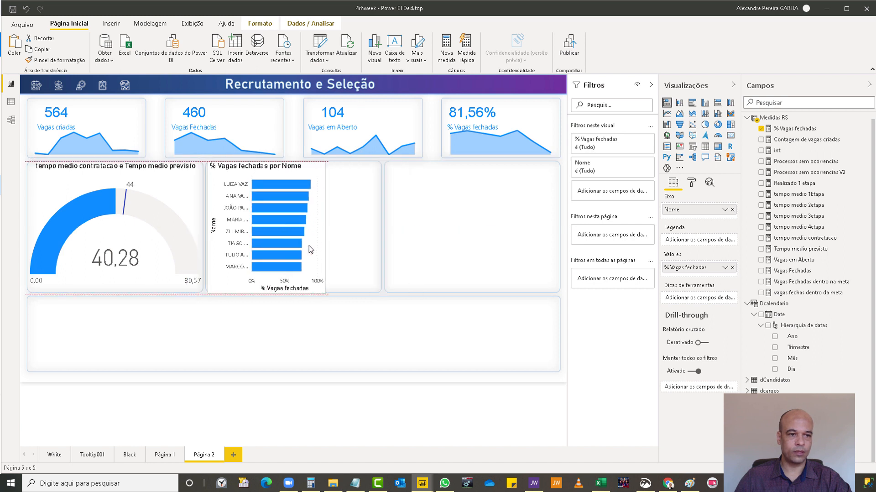
drag(325, 228, 381, 231)
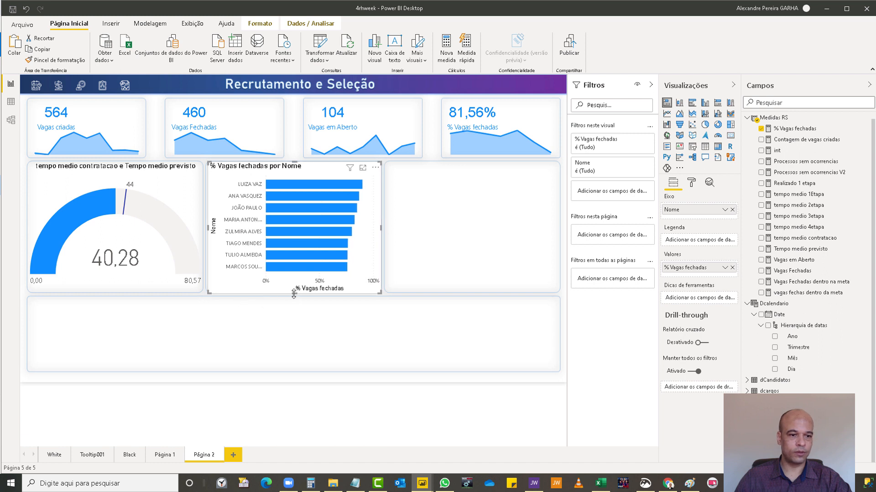
drag(294, 294, 295, 294)
drag(293, 160, 295, 166)
drag(208, 233, 212, 233)
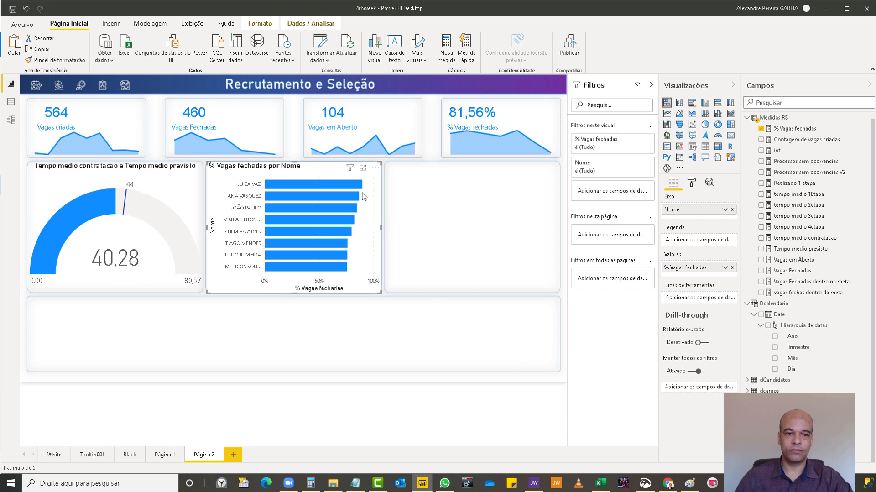
Turn off the background of the % Vagas fechadas por Nome chart and centre its title.
click(692, 183)
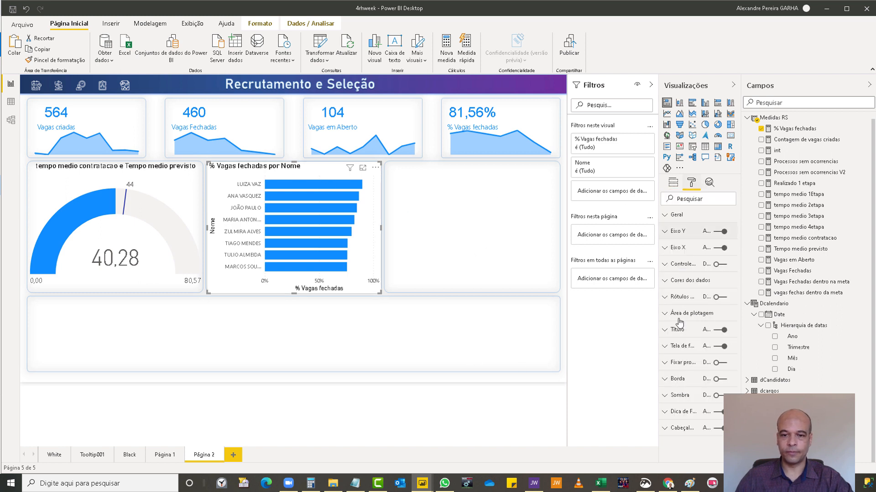
click(719, 349)
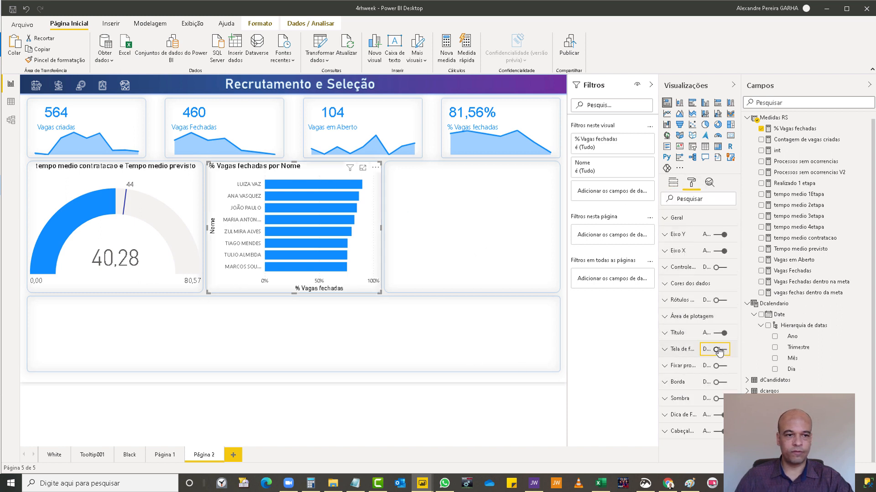
click(666, 332)
scroll(684, 431, down, 2)
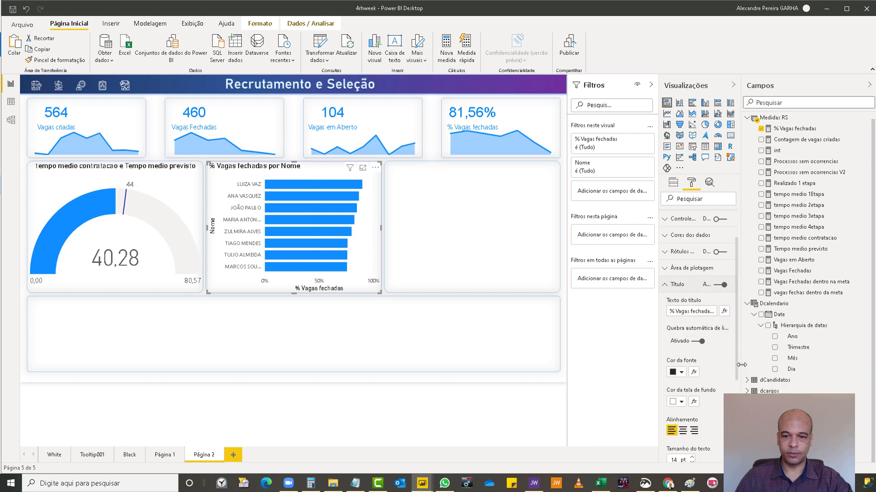
click(683, 424)
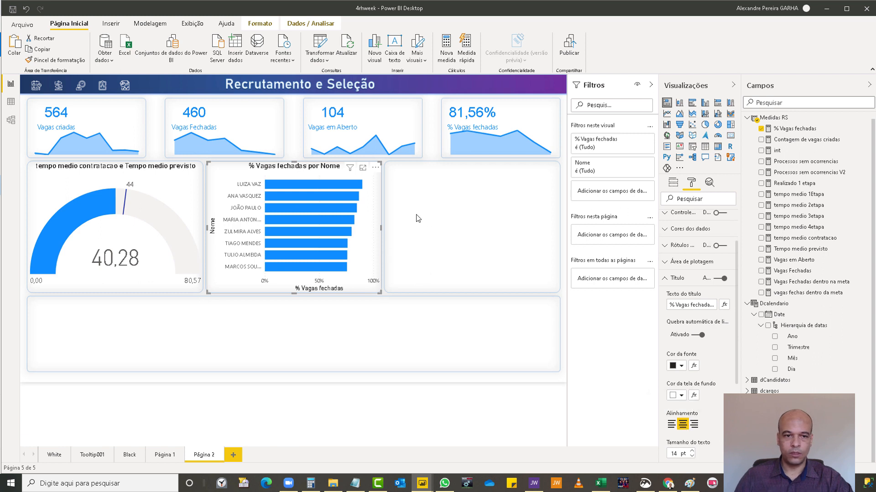
Insert an empty donut chart and move and resize it to fit the third medium frame.
click(439, 166)
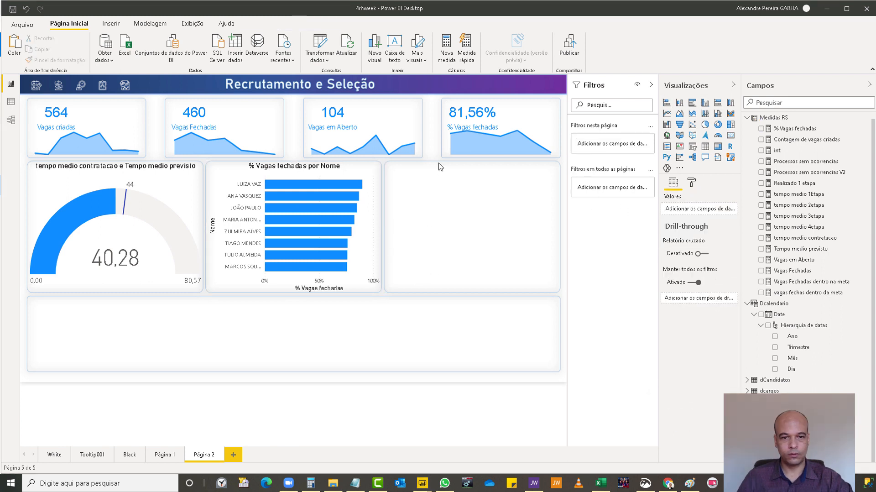
click(718, 132)
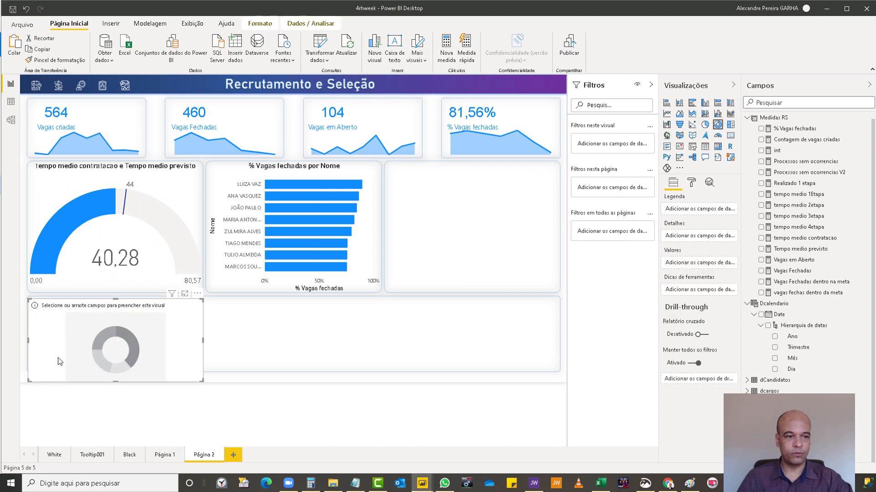
drag(548, 301, 498, 224)
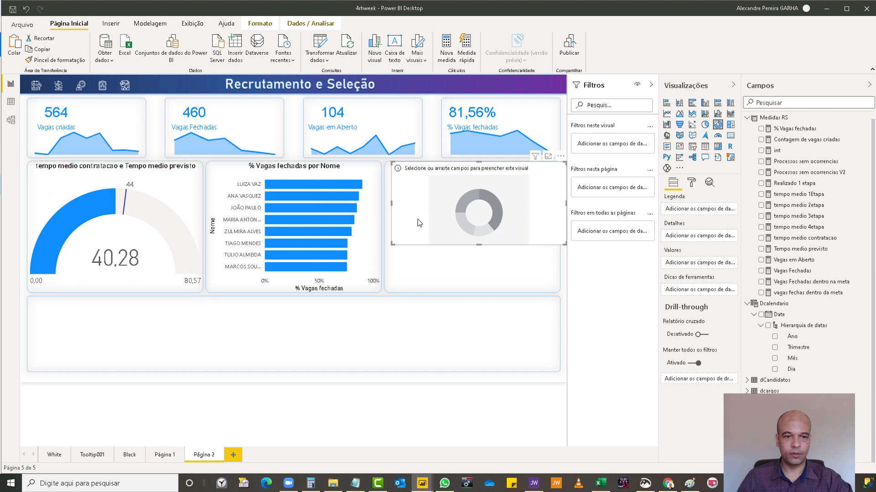
drag(391, 203, 385, 202)
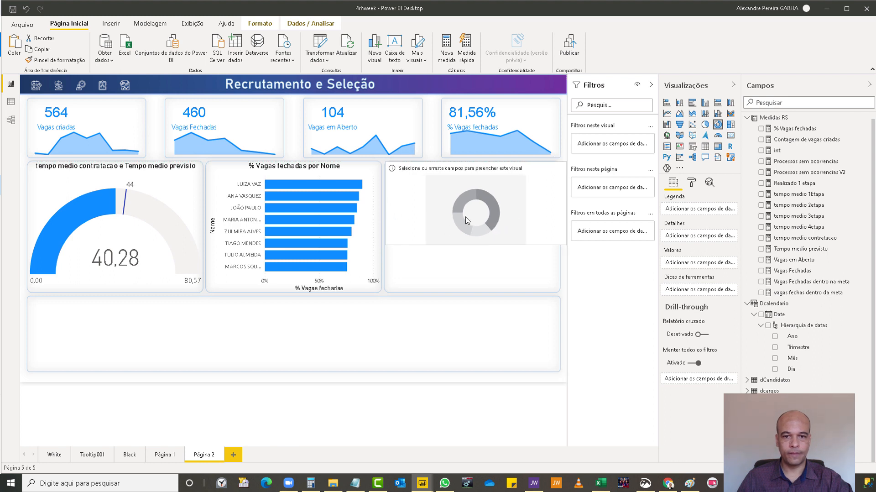
drag(565, 203, 559, 203)
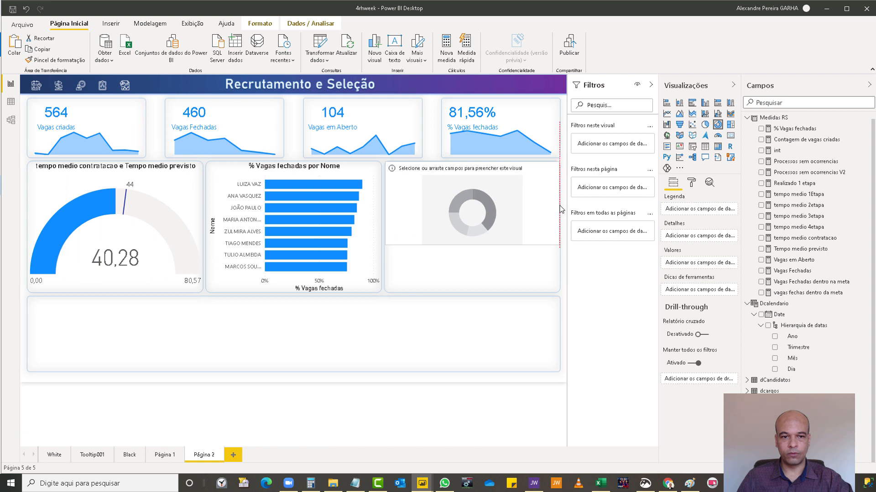
drag(473, 245, 471, 292)
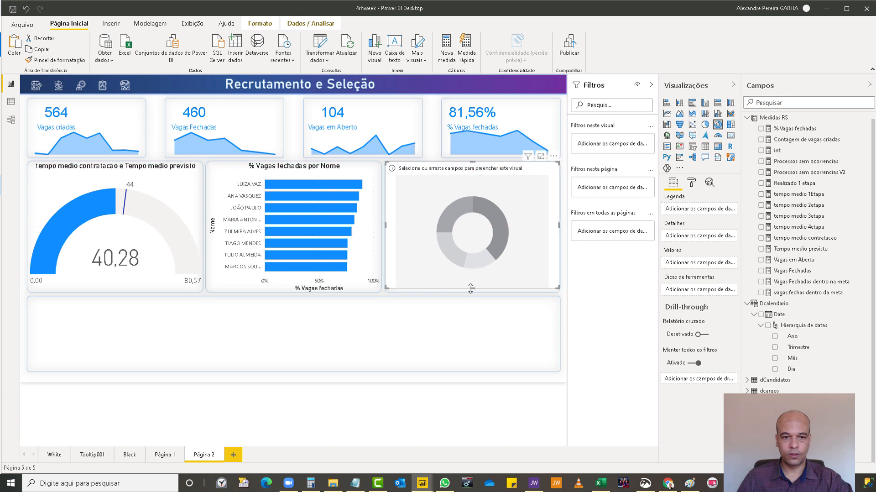
Fit the donut chart to the third frame's height and add Vagas Fechadas dentro na meta and int as its values.
drag(470, 288, 472, 293)
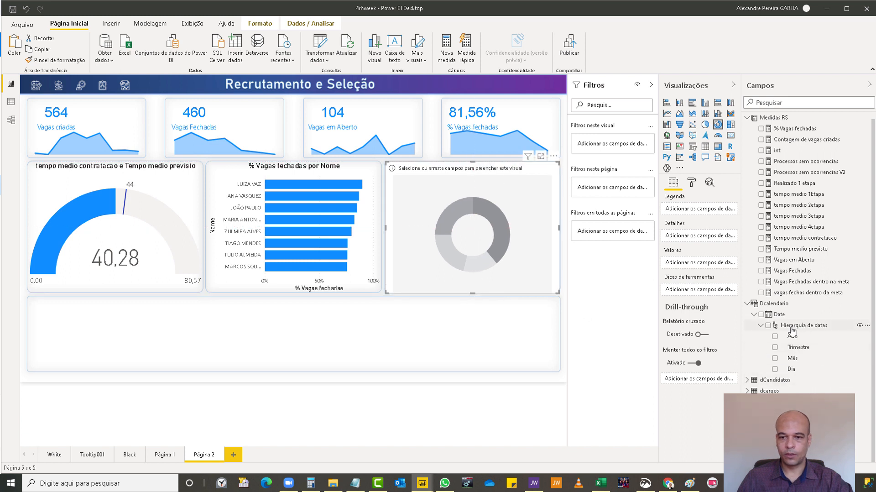
drag(804, 287, 708, 266)
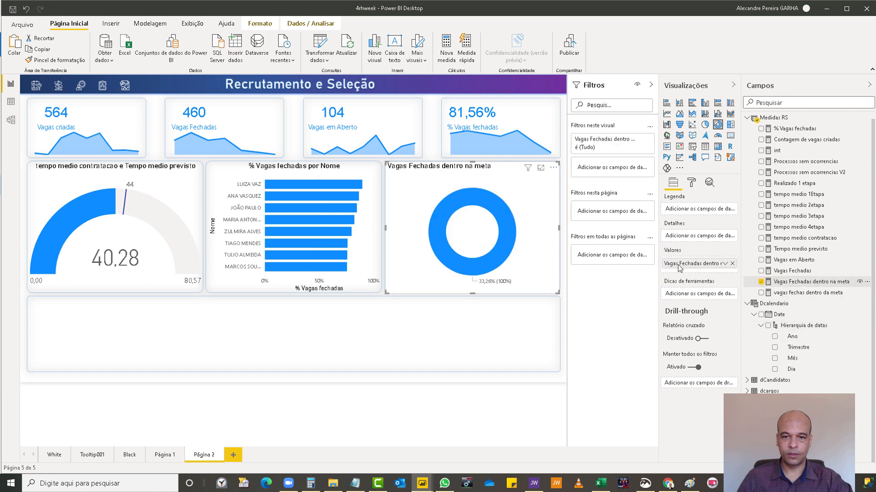
click(785, 152)
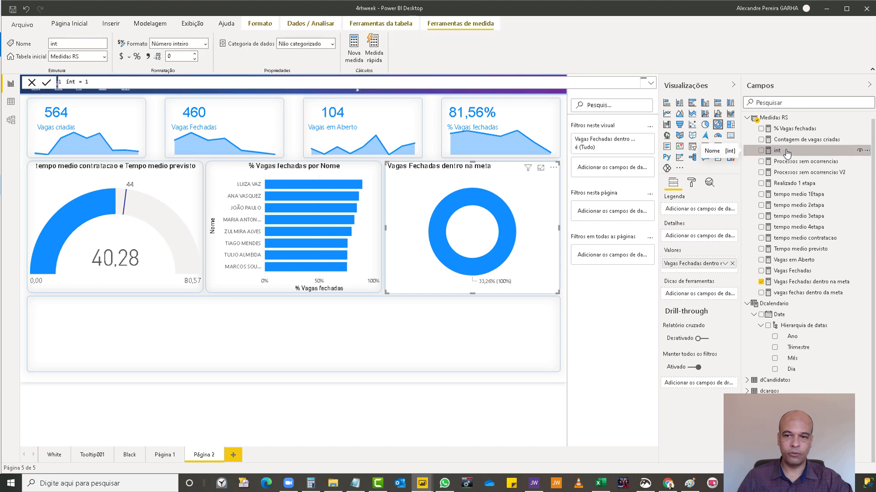
drag(786, 153, 707, 271)
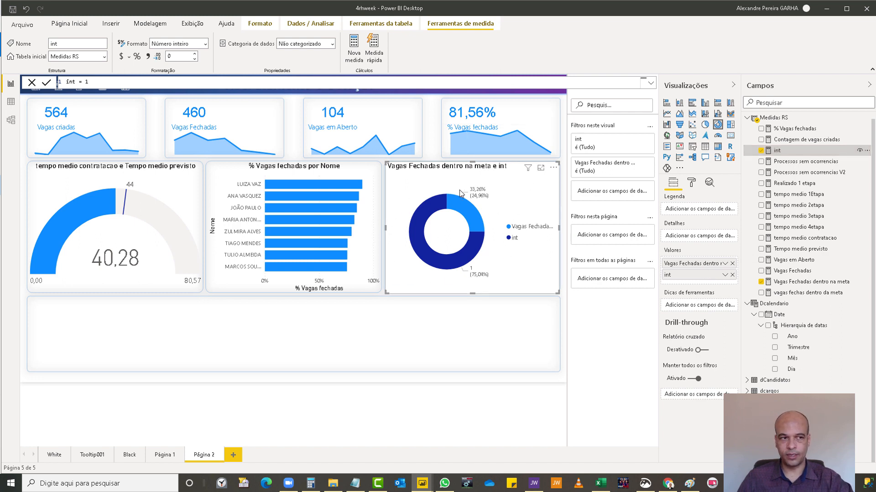
Turn off the donut chart's legend and detail labels, and set its inner radius to 91.
click(691, 183)
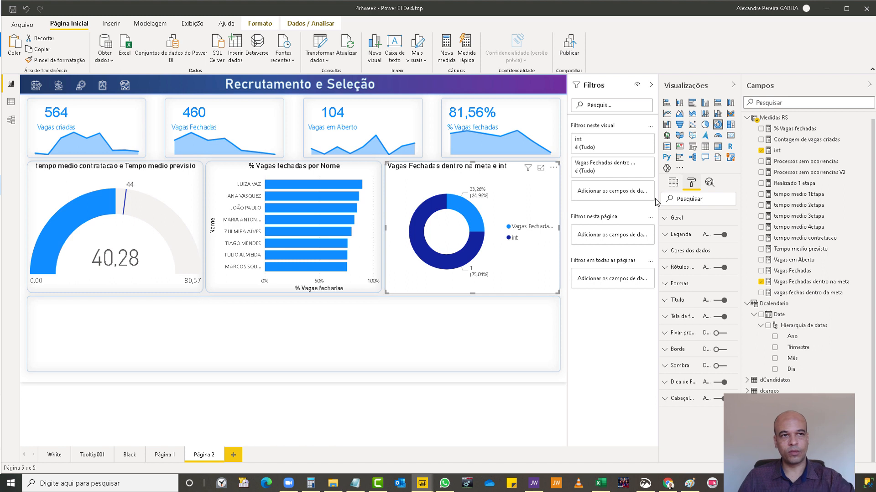
click(720, 235)
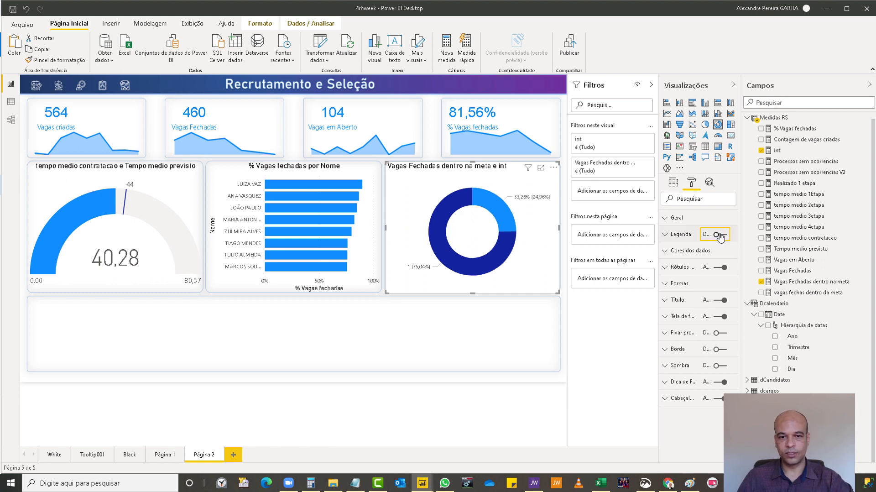
click(720, 268)
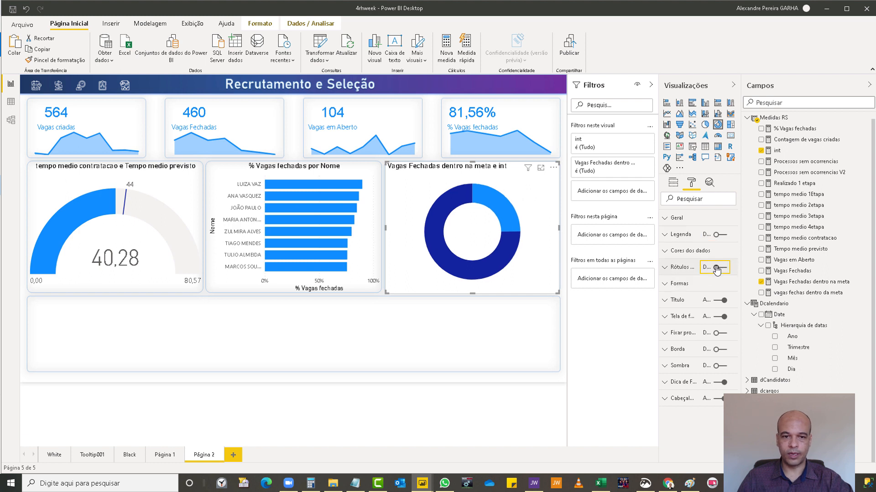
click(665, 286)
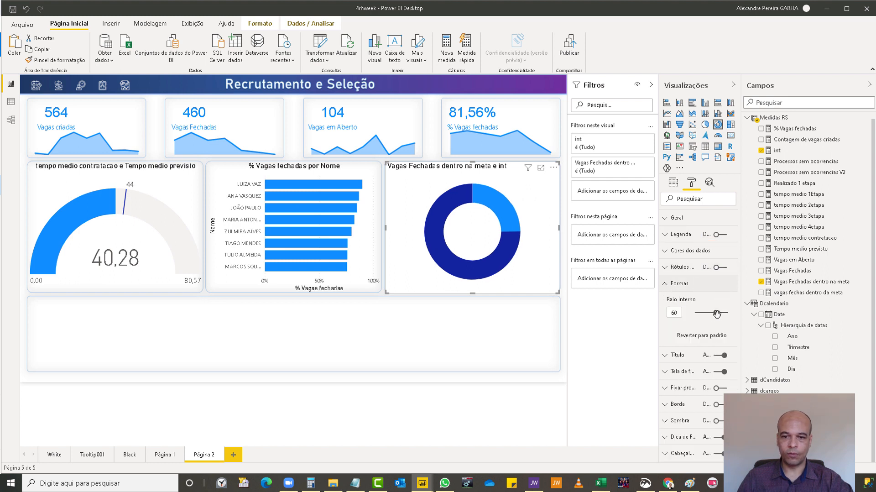
drag(717, 313, 727, 314)
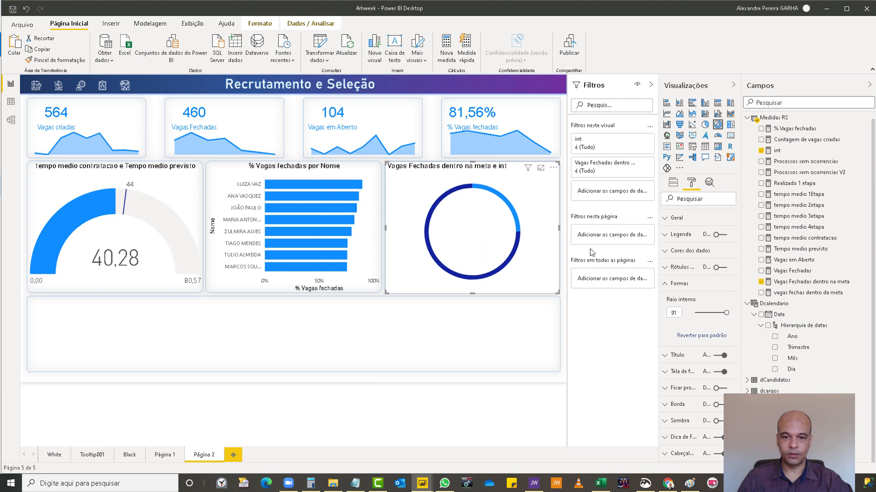
Set the colour of the donut chart's int slice to dark grey.
click(666, 252)
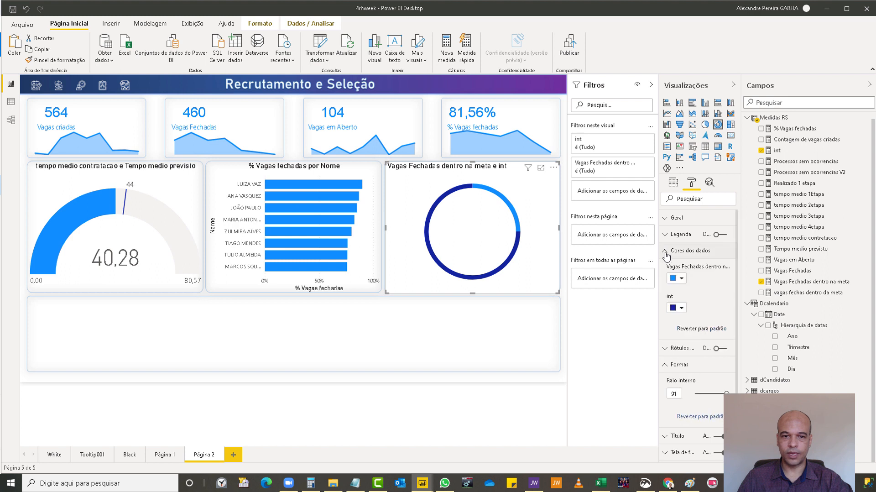
click(681, 308)
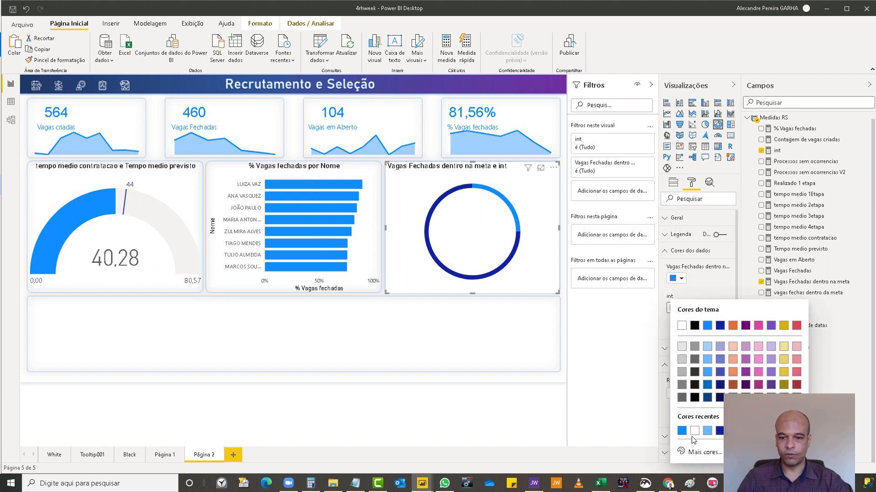
click(694, 359)
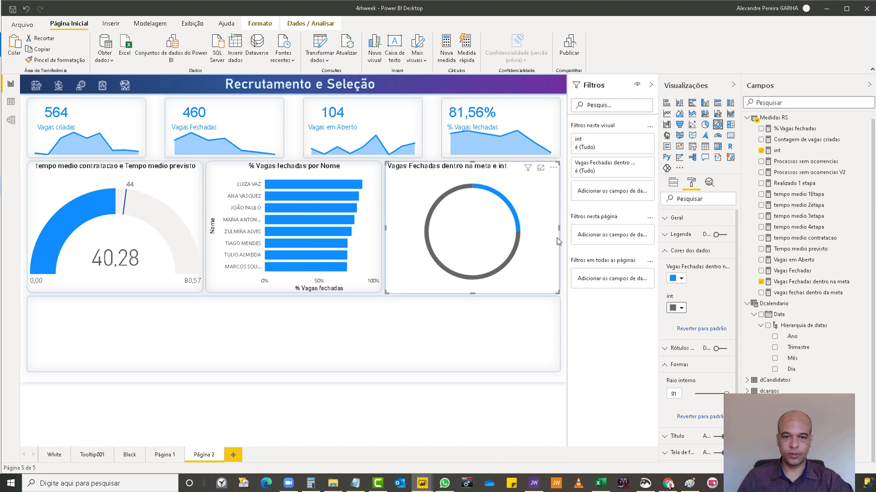
click(564, 318)
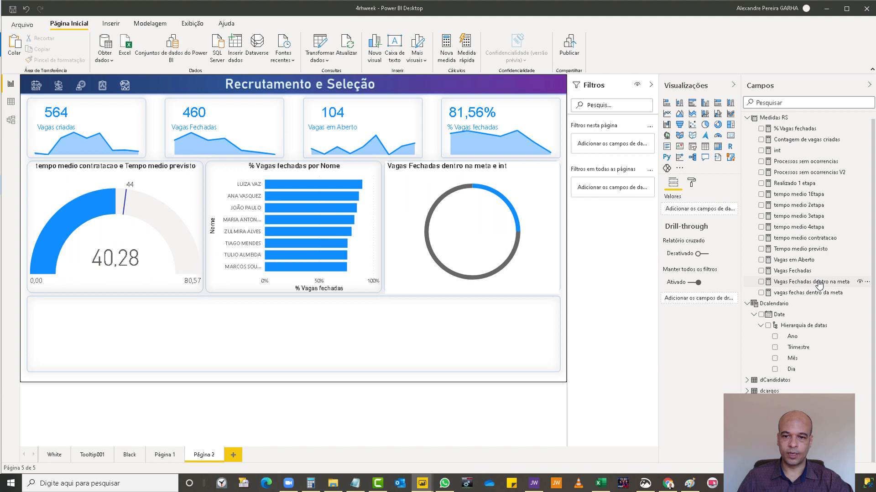
Create a smaller card for Vagas Fechadas dentro na meta below the donut chart and turn off its category label.
drag(820, 281, 460, 320)
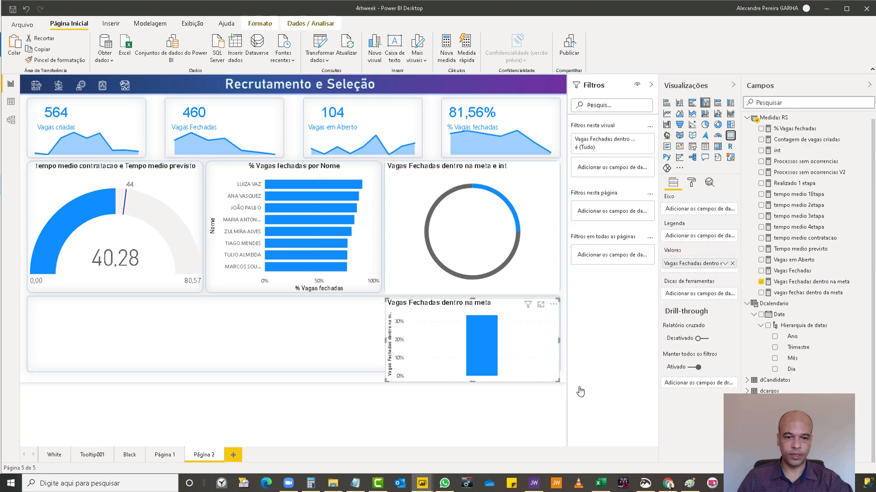
drag(556, 379, 533, 357)
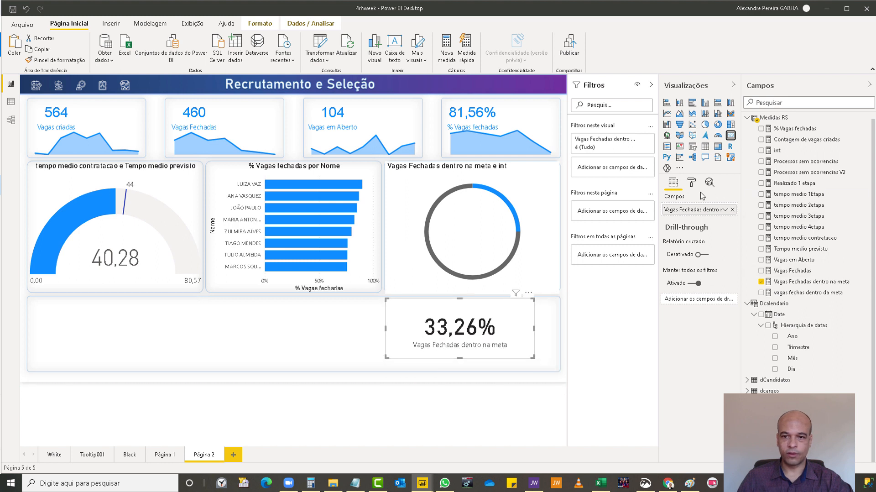
click(691, 182)
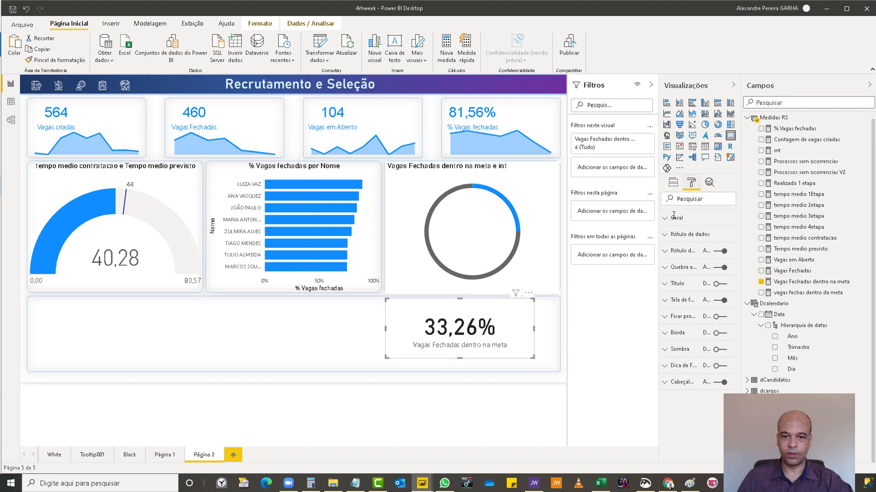
click(721, 251)
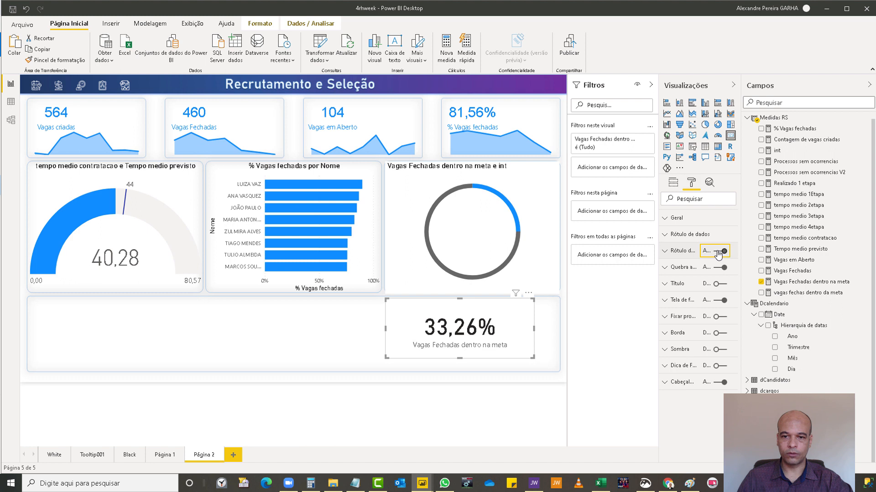
Set the Vagas Fechadas dentro na meta card's value to blue with a text size of 35 pt.
click(665, 234)
click(683, 262)
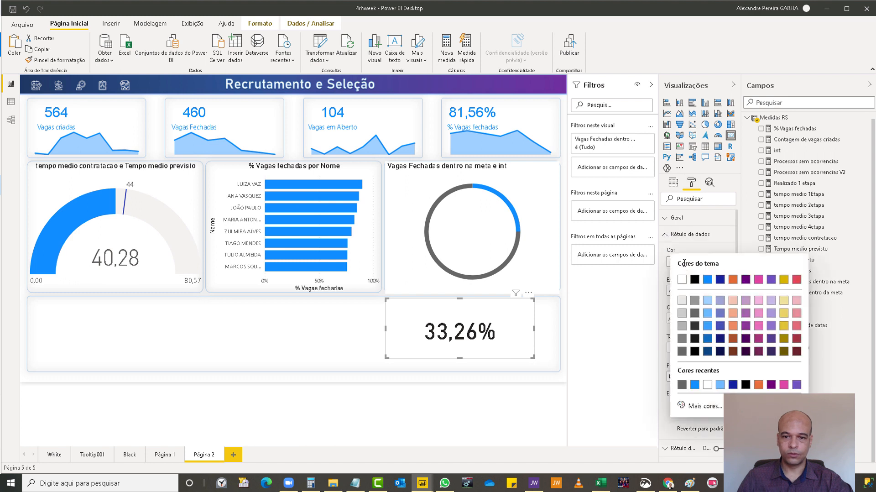
click(694, 385)
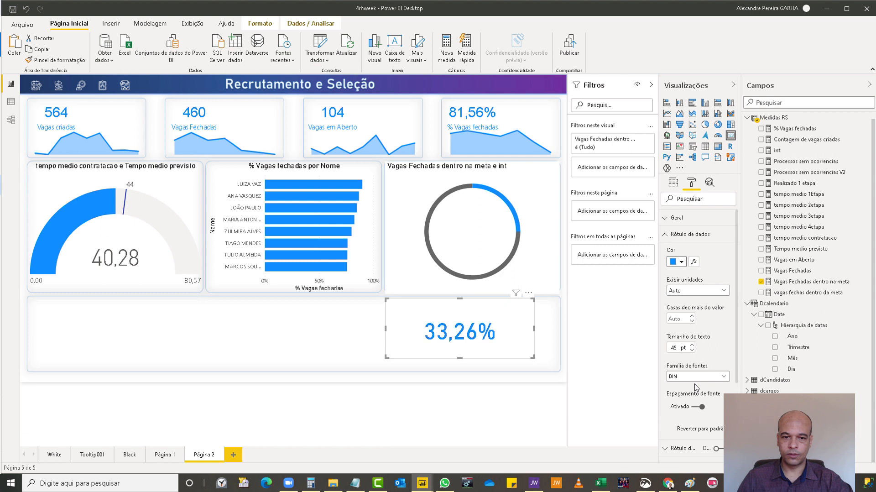
drag(681, 348, 664, 350)
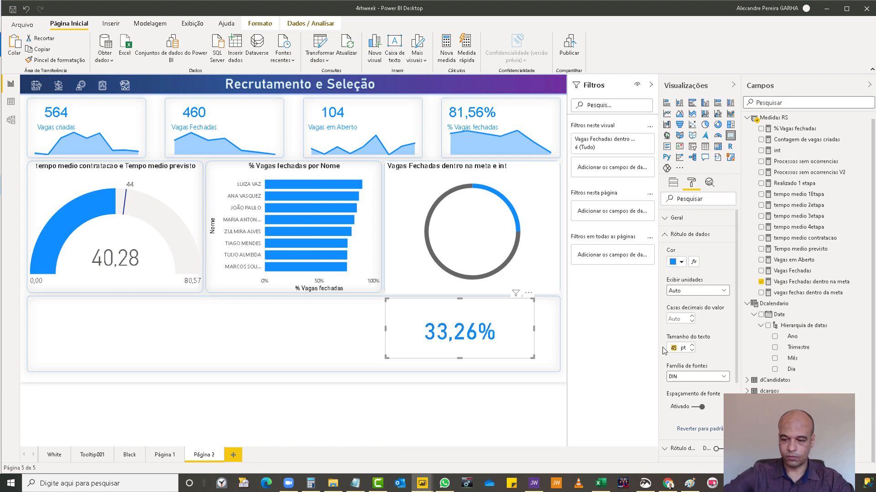
text(35)
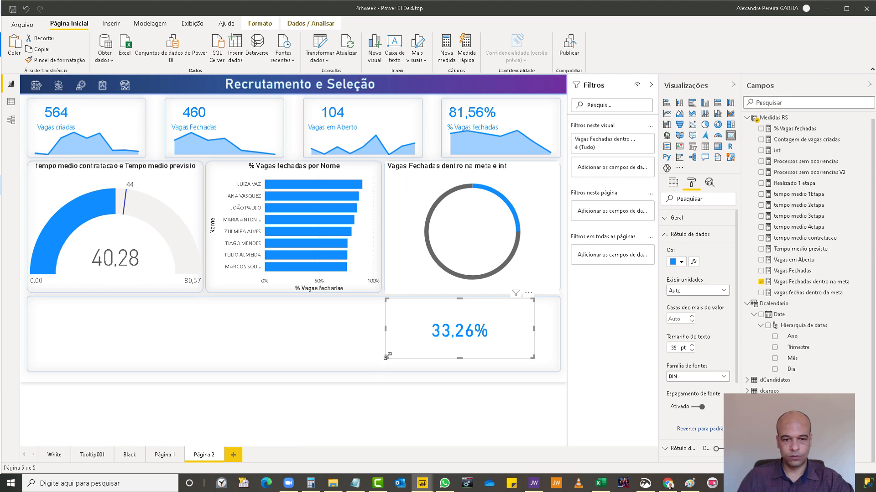
Shrink the Vagas Fechadas dentro na meta card, place it inside the donut ring and turn off its background.
drag(387, 355, 461, 339)
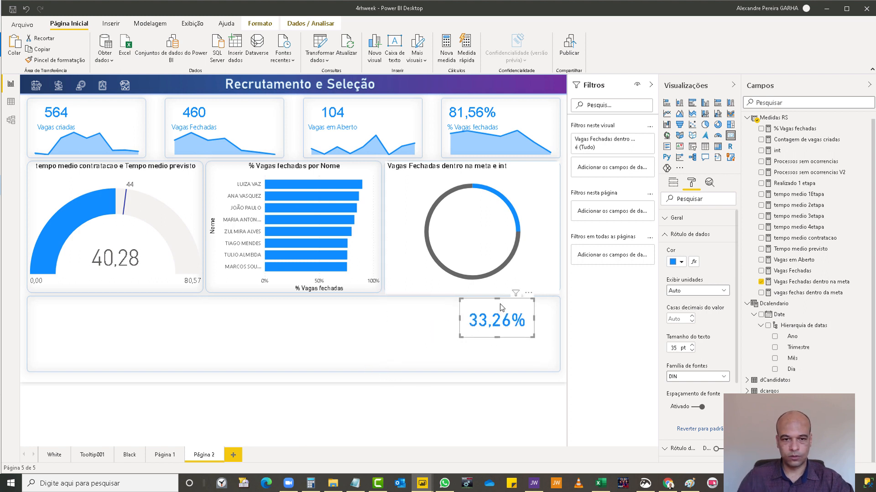
drag(502, 307, 478, 216)
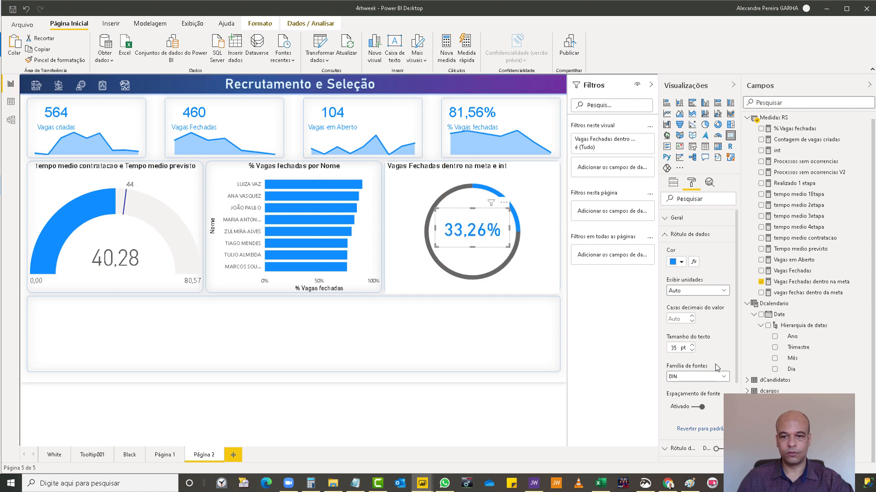
scroll(735, 319, down, 3)
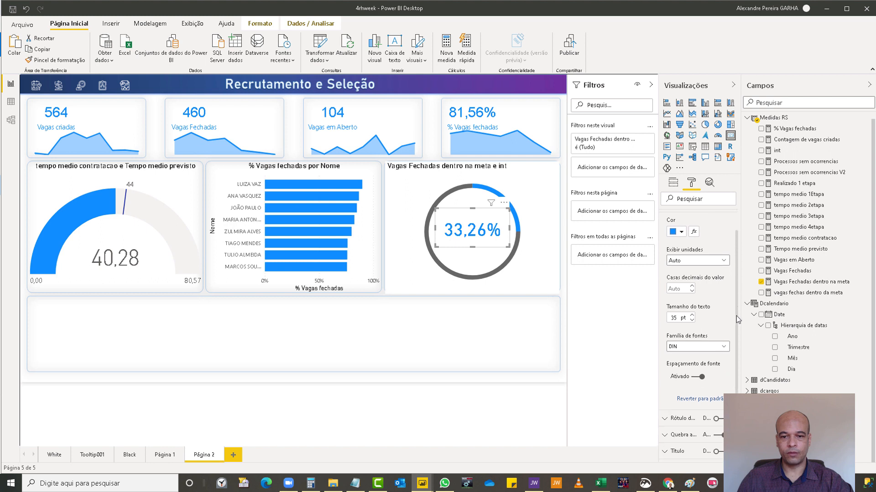
click(714, 419)
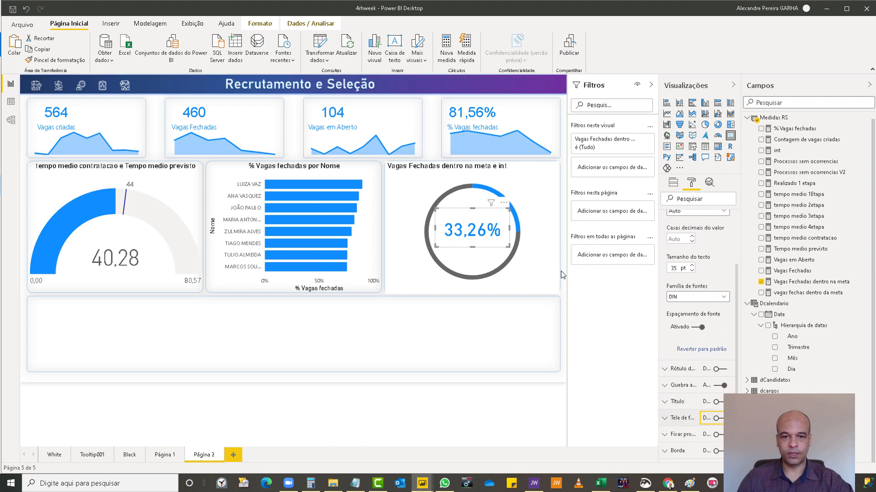
click(532, 259)
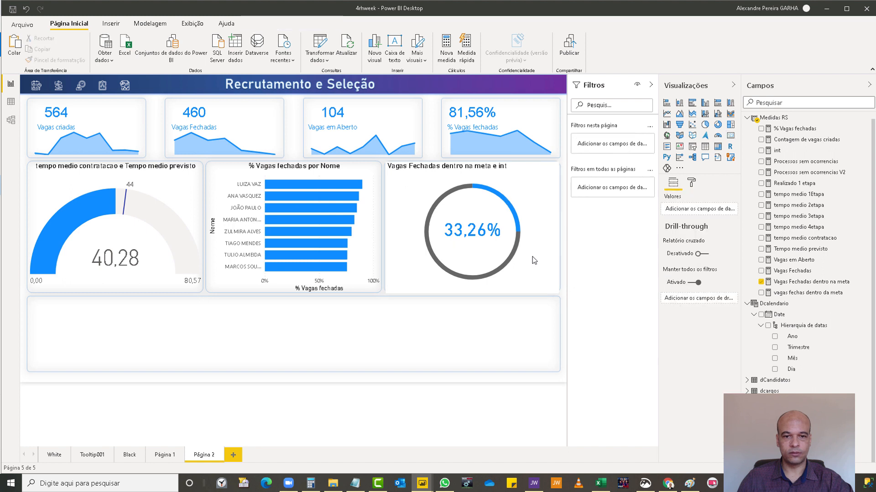
Turn off the background of the Vagas Fechadas dentro na meta e int donut chart.
click(539, 281)
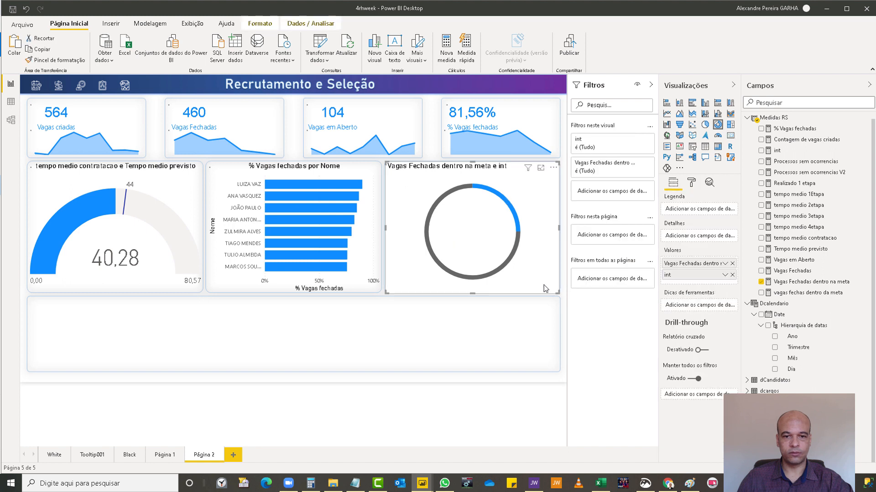
click(692, 183)
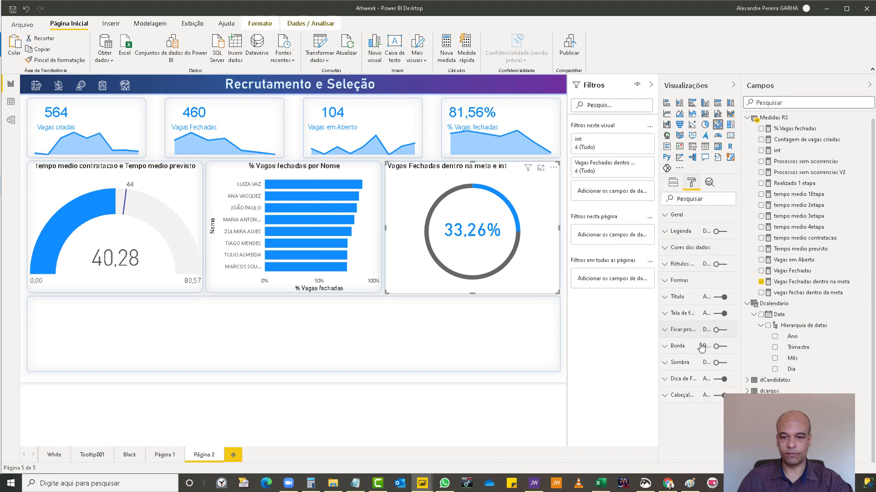
click(716, 317)
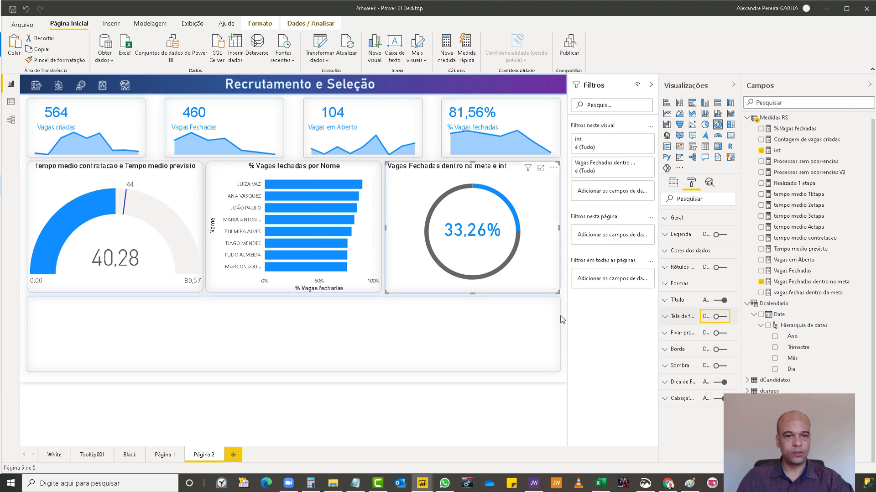
click(561, 319)
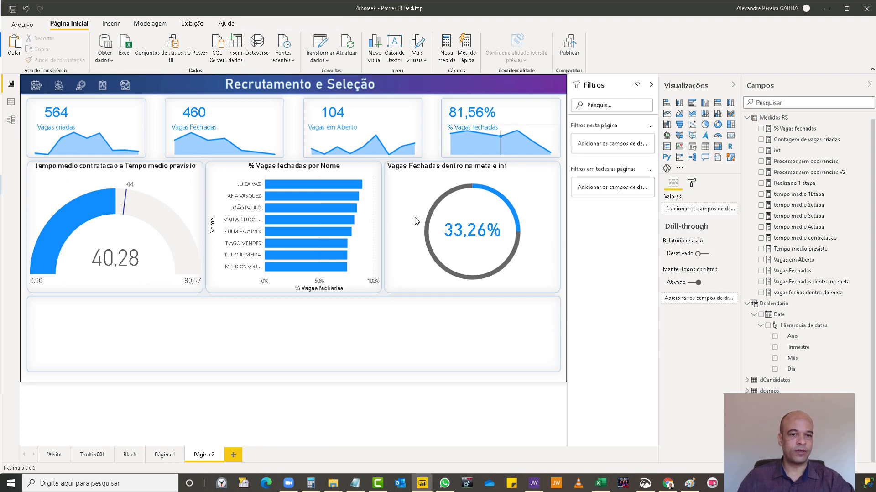
click(539, 211)
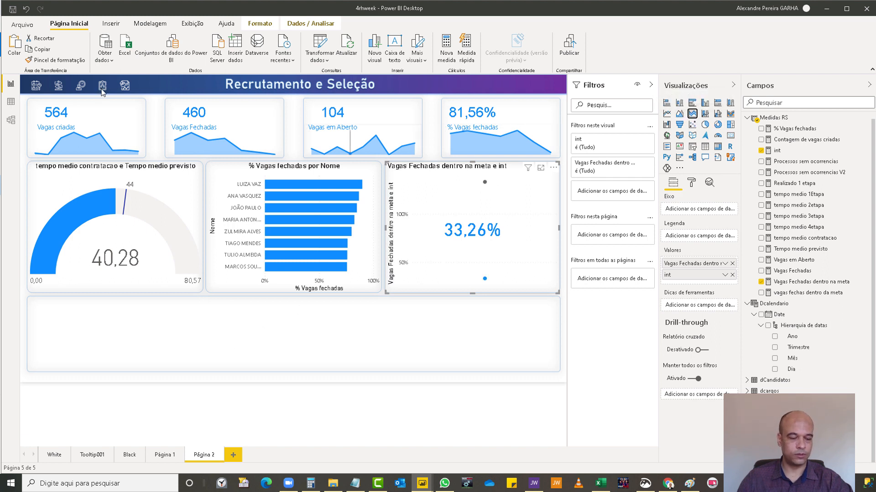
key(ctrl+z)
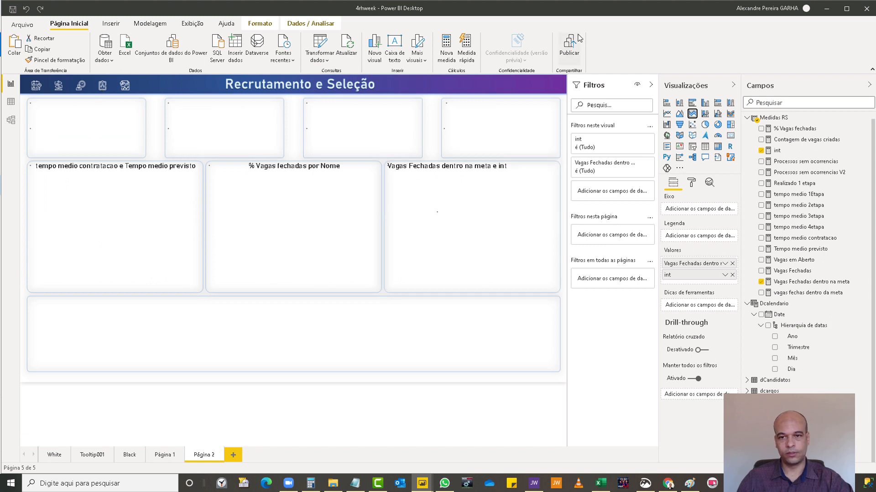
click(376, 314)
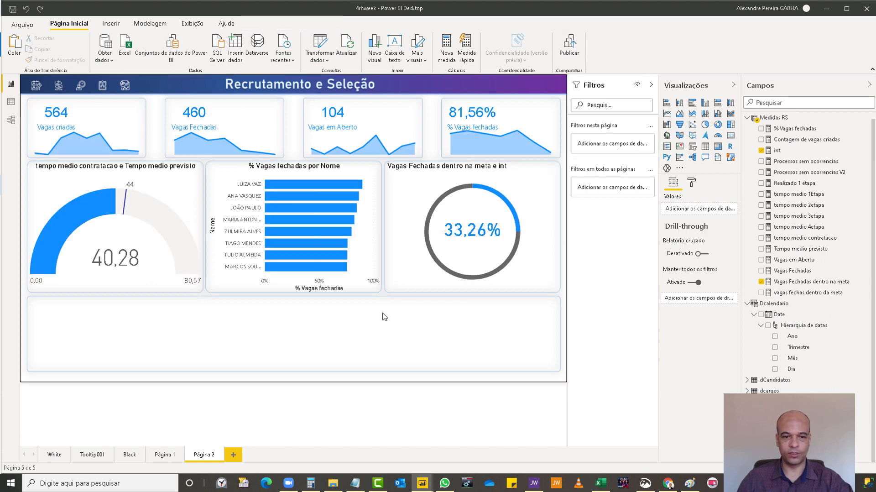
Insert a stacked area chart and resize it to fill the empty panel across the bottom of the page.
click(693, 113)
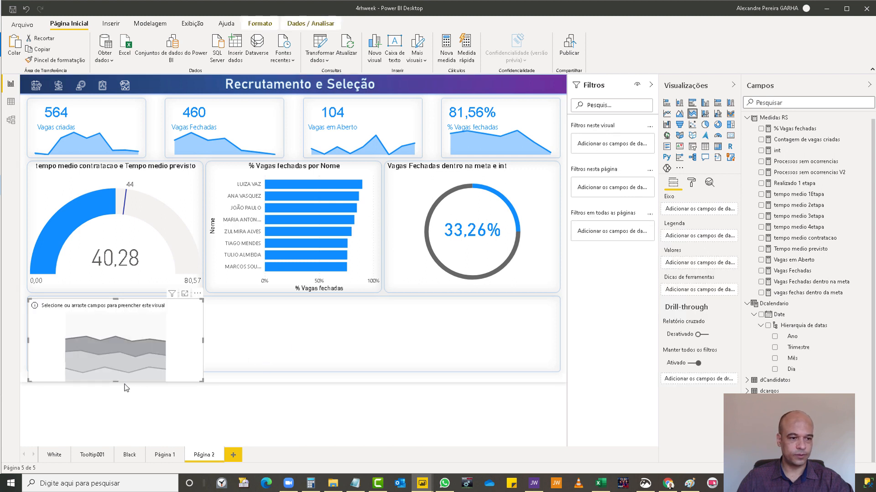
drag(116, 381, 116, 372)
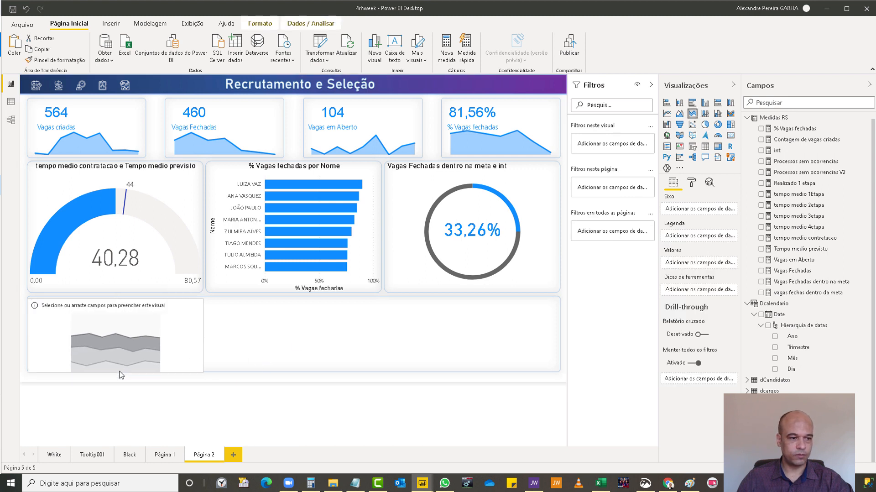
drag(202, 336, 559, 332)
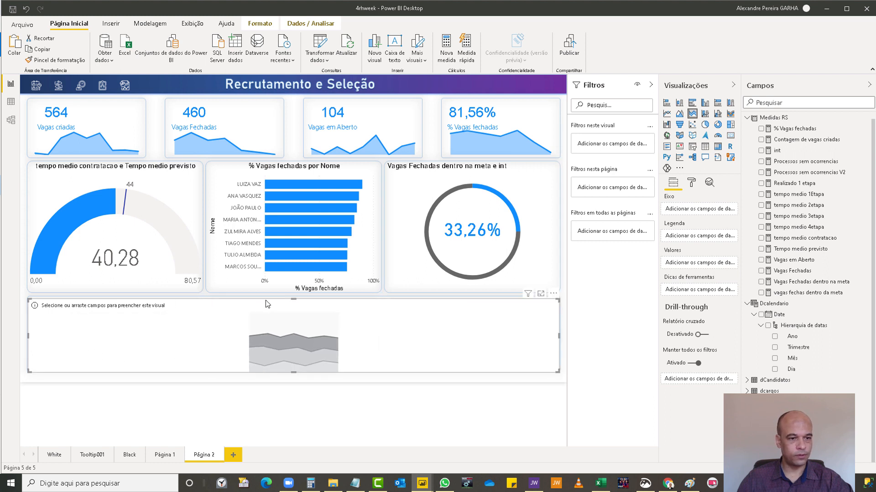
drag(294, 298, 294, 300)
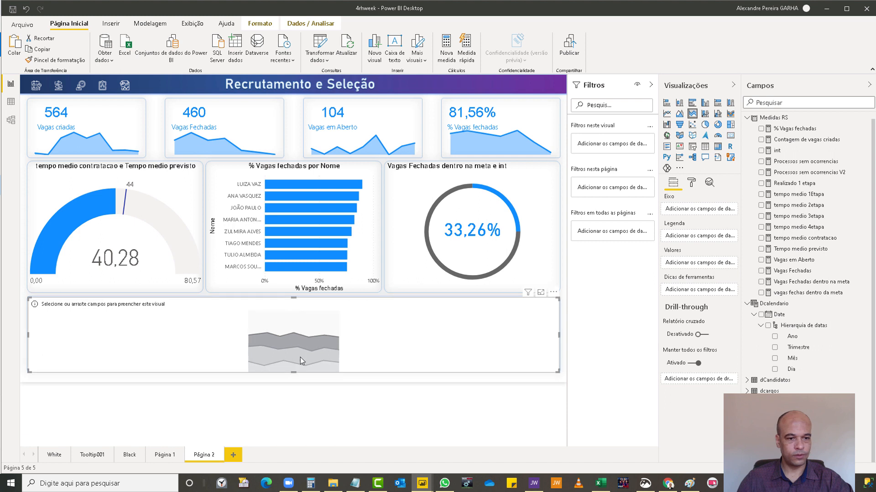
drag(293, 371, 293, 370)
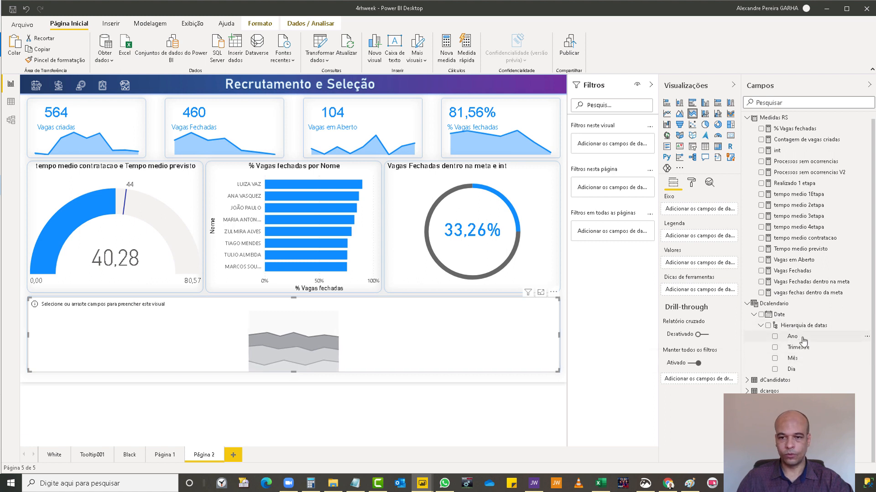
Plot Vagas em Aberto, Vagas Fechadas and Contagem de vagas criadas by Ano and Mês in the area chart, expanded to month level.
drag(711, 215, 711, 213)
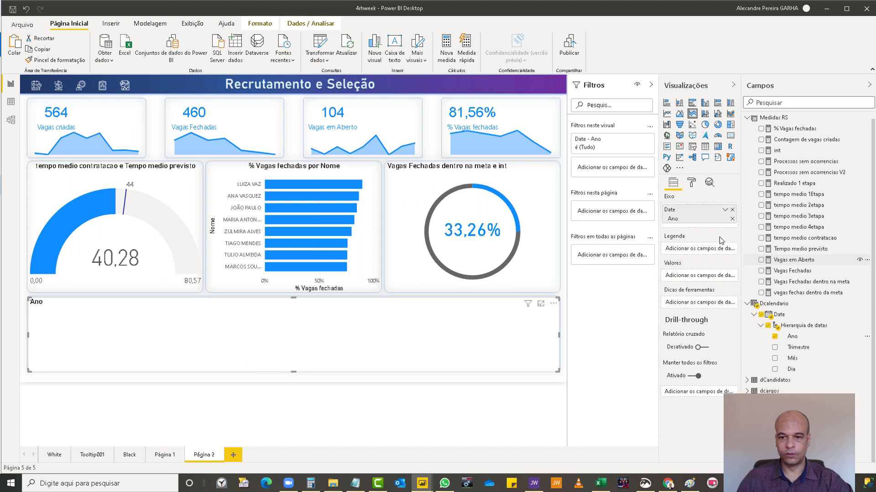
drag(795, 361, 702, 227)
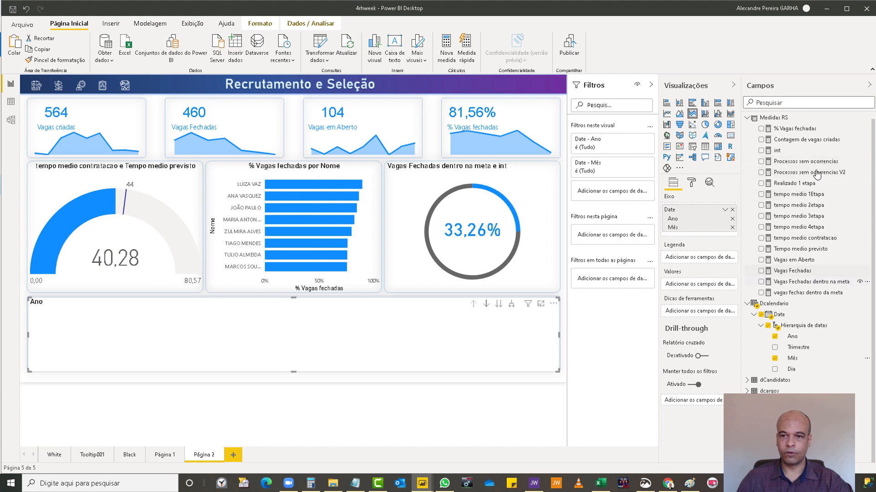
click(761, 260)
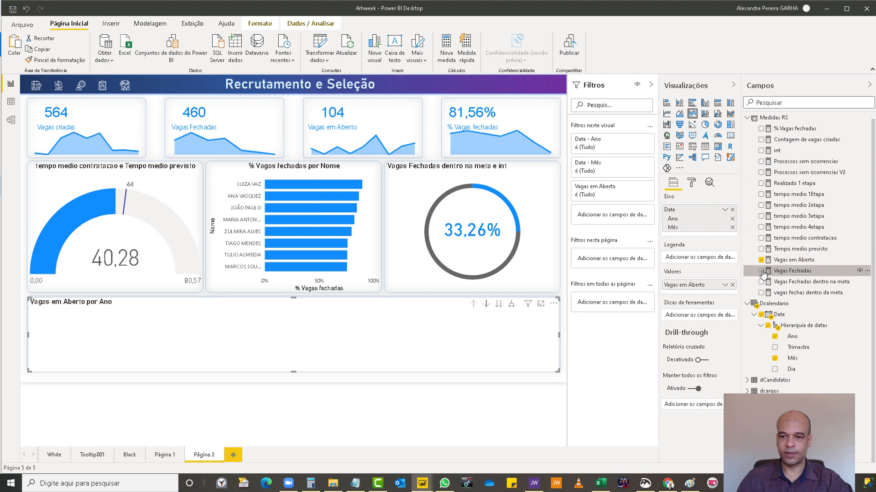
click(761, 271)
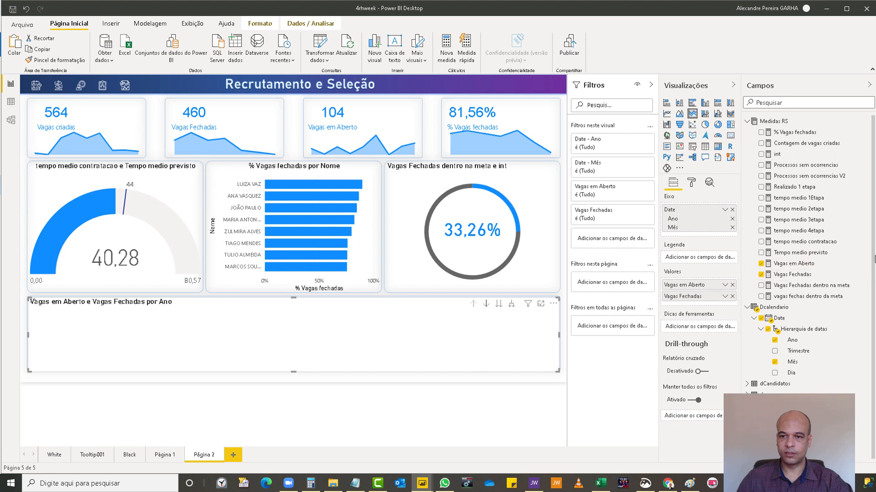
click(761, 143)
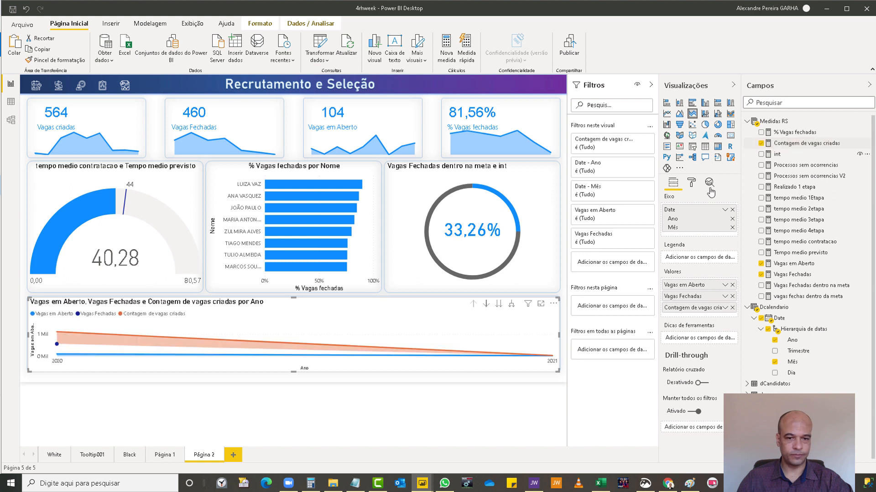
click(511, 304)
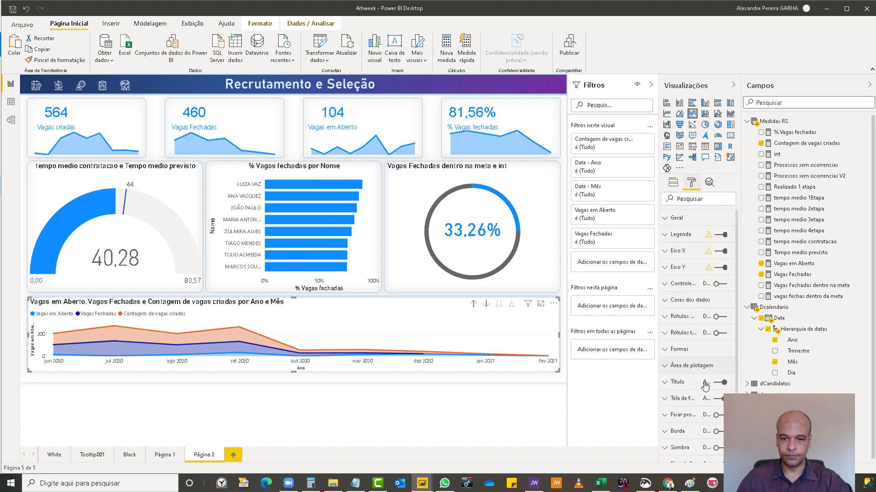
Turn off the background of the bottom stacked area chart and deselect the chart.
click(717, 399)
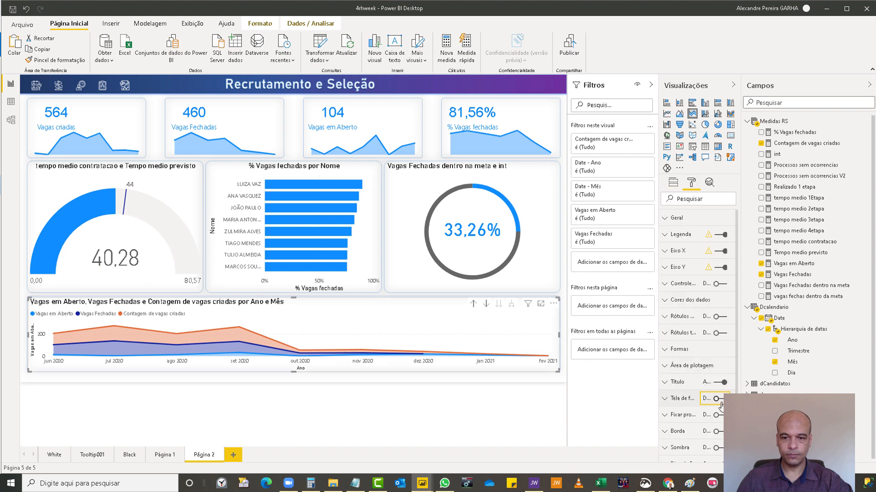
click(666, 383)
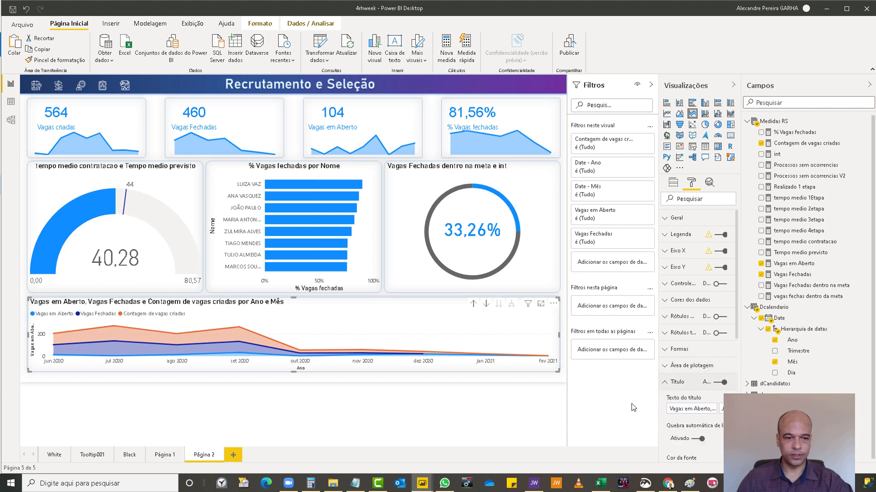
mouse_move(148, 344)
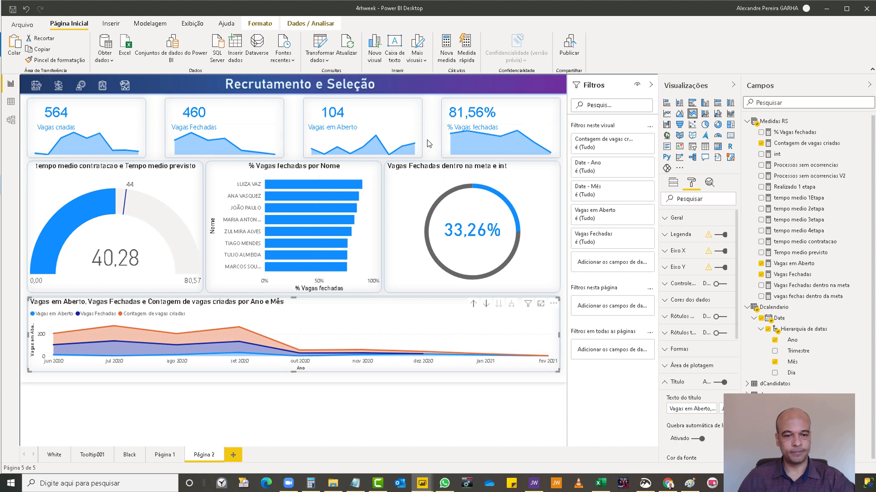
click(426, 398)
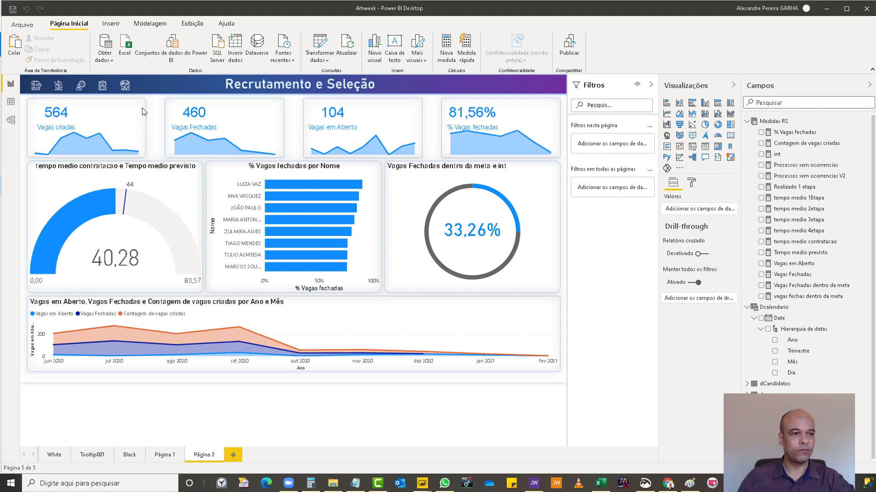
Change the data colour of the small Vagas criadas area chart to dark purple.
click(143, 151)
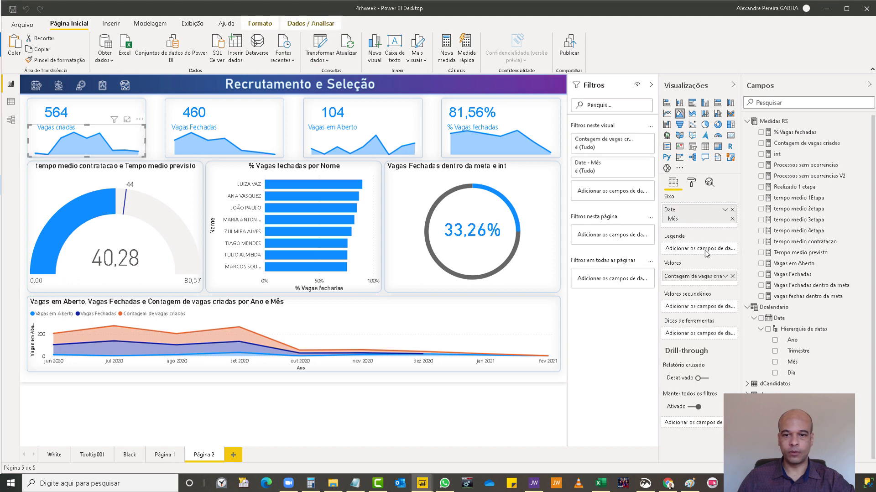
click(693, 181)
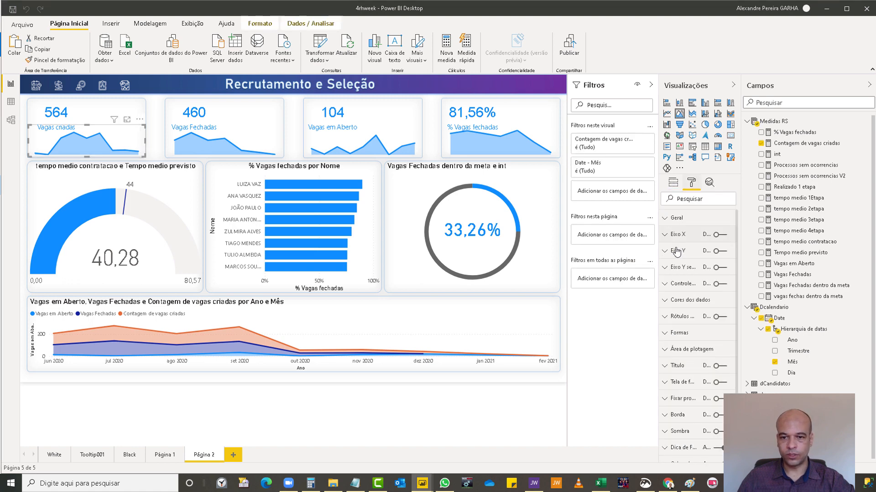
click(664, 300)
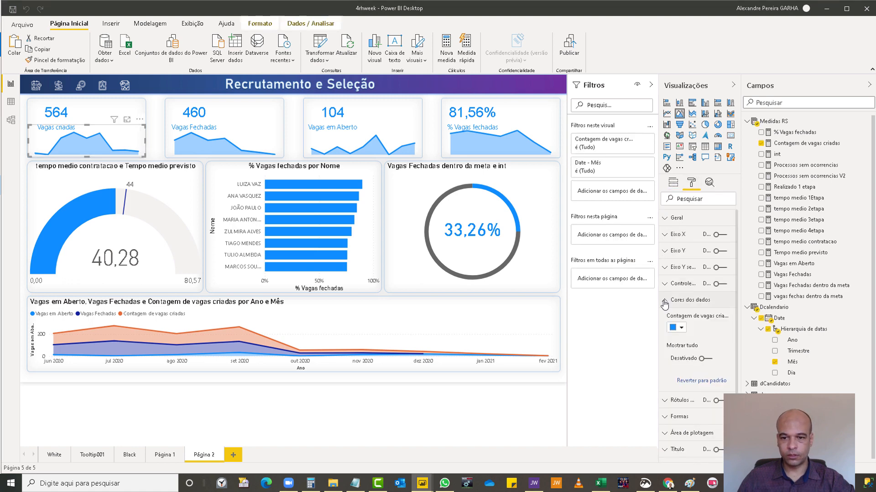
click(682, 328)
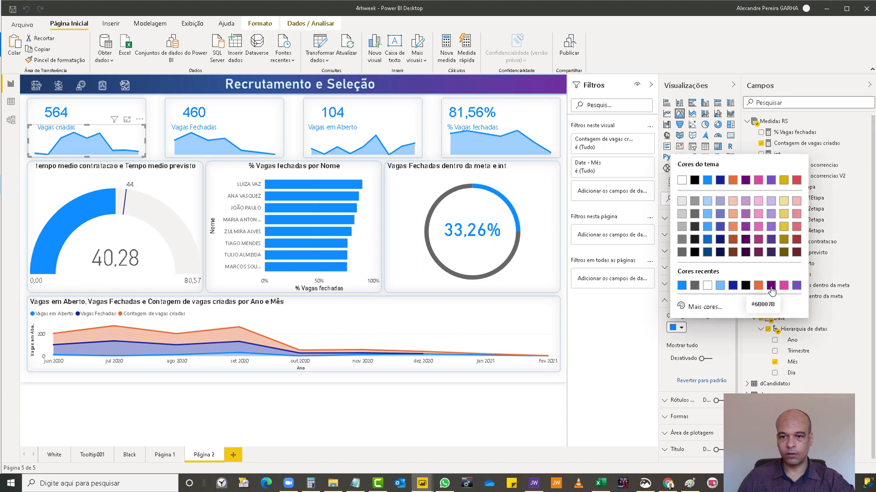
click(745, 239)
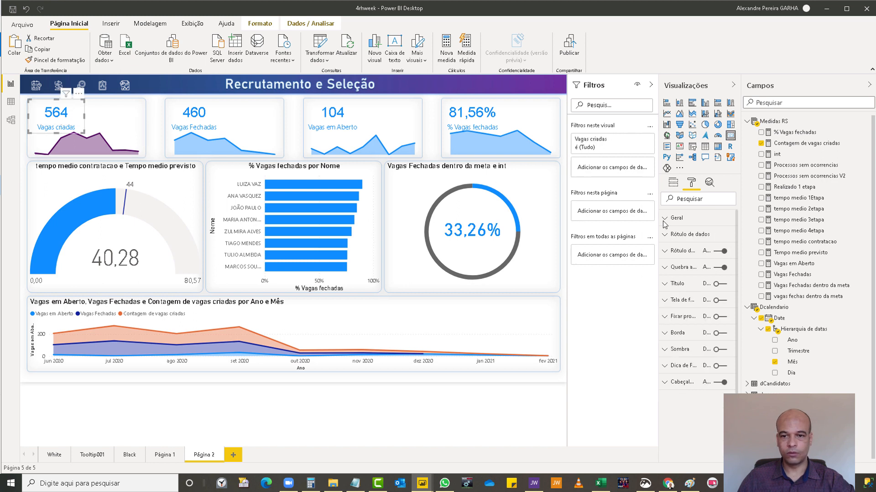
Set both the value and the category label of the Vagas criadas card to the same dark purple.
click(665, 235)
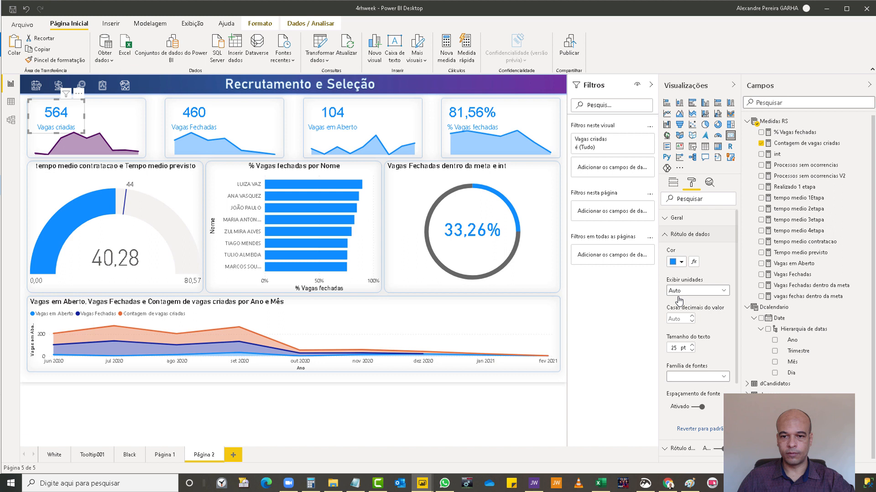
click(680, 261)
click(682, 384)
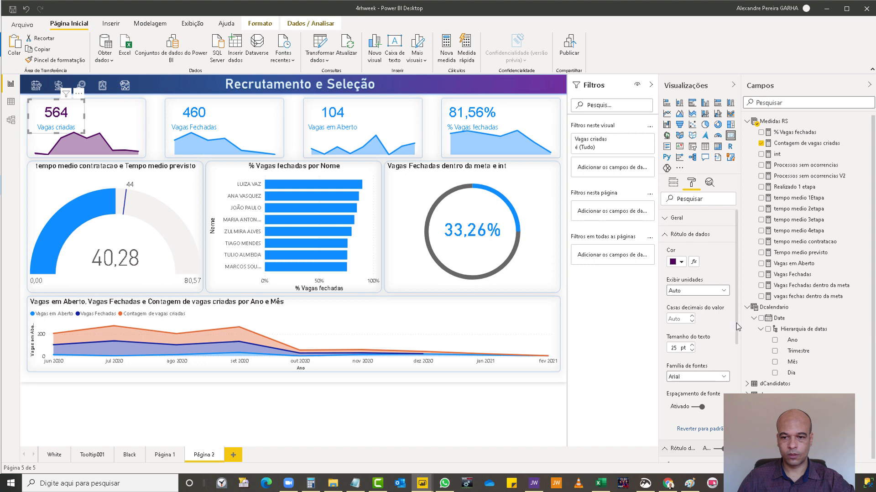
scroll(712, 347, down, 5)
click(682, 367)
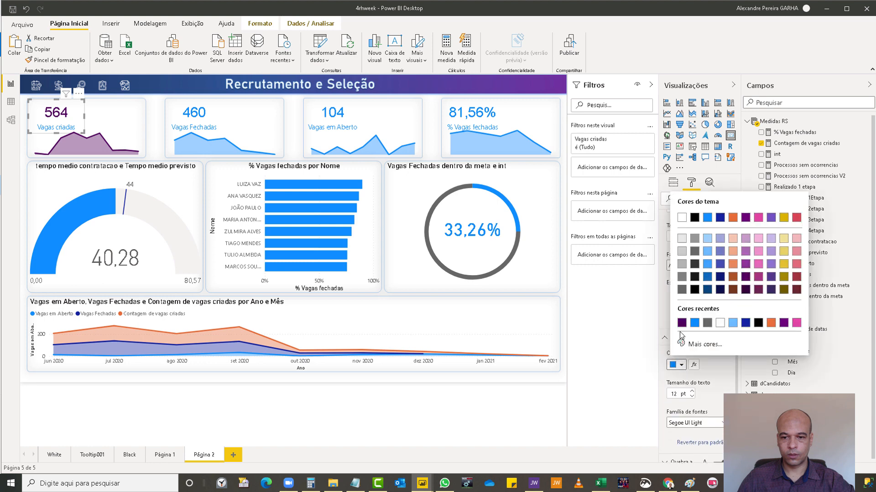
click(681, 323)
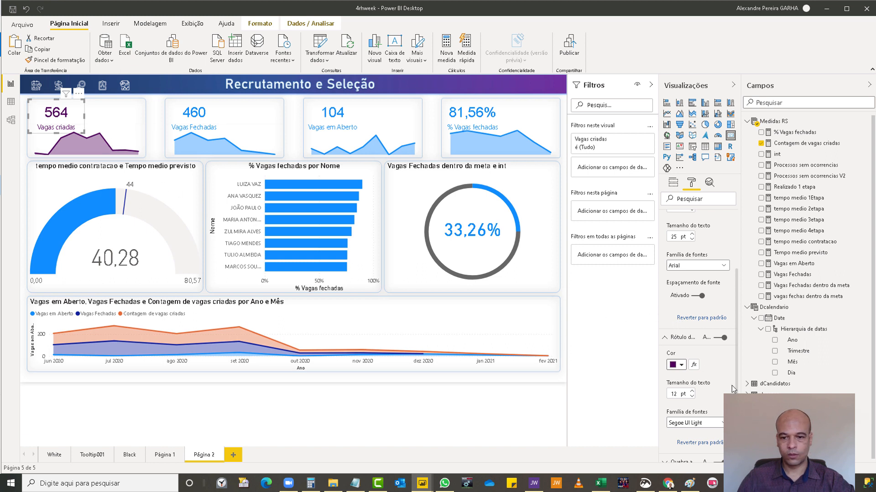
Set the category label font of the Vagas criadas card to Arial.
scroll(737, 382, down, 2)
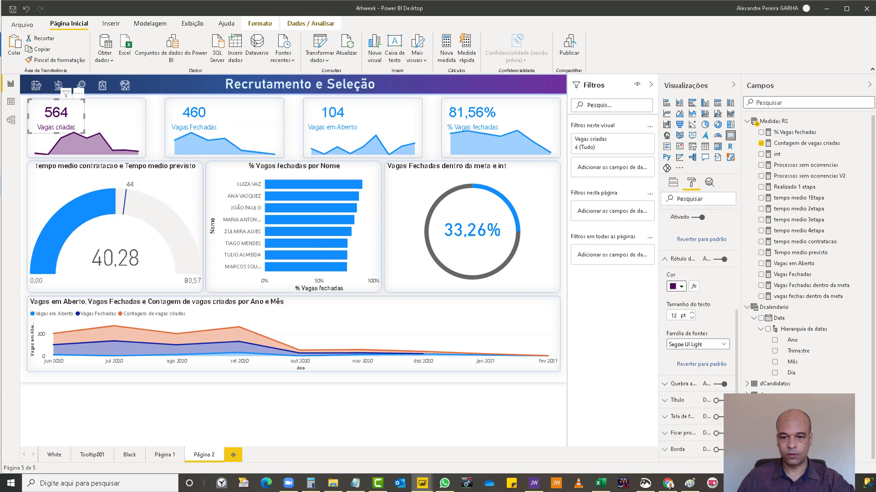
click(724, 345)
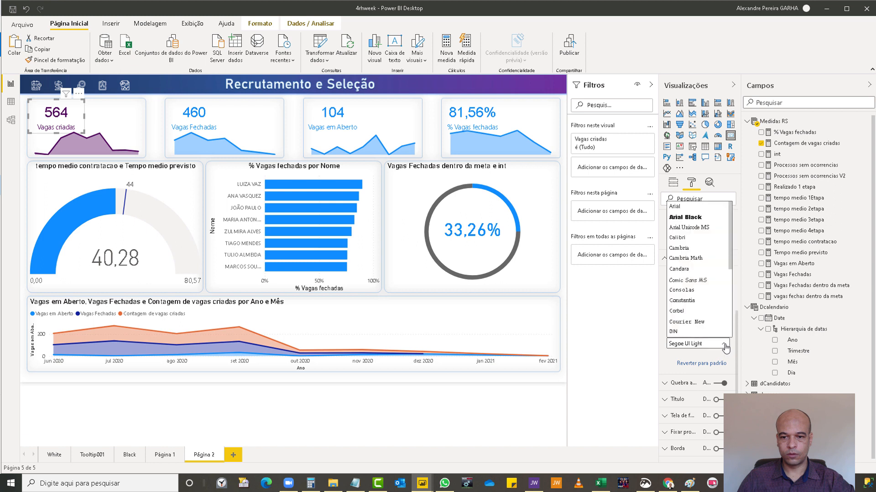
click(684, 206)
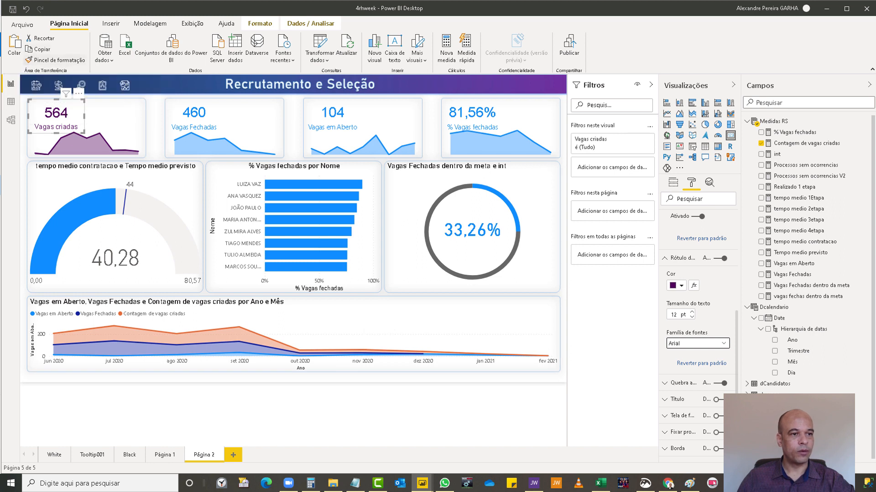
Copy the Vagas criadas card's formatting onto the Vagas Fechadas and Vagas em Aberto cards with the format painter.
click(47, 61)
click(219, 110)
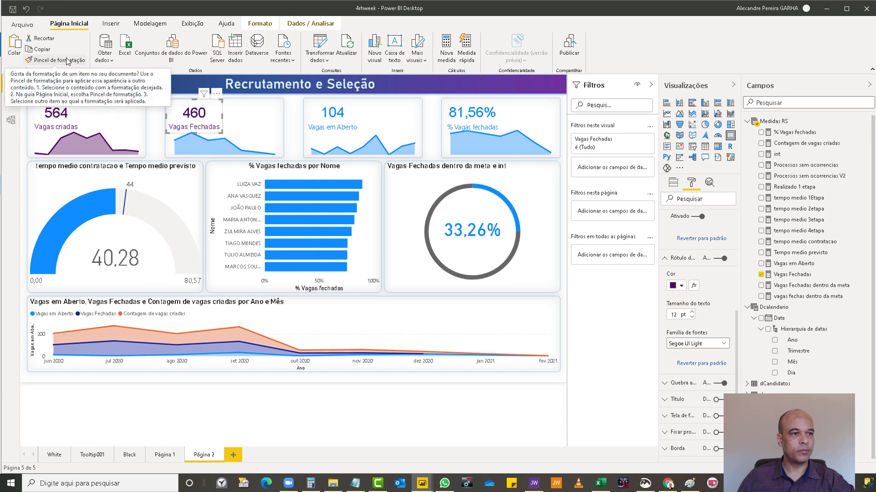
click(68, 61)
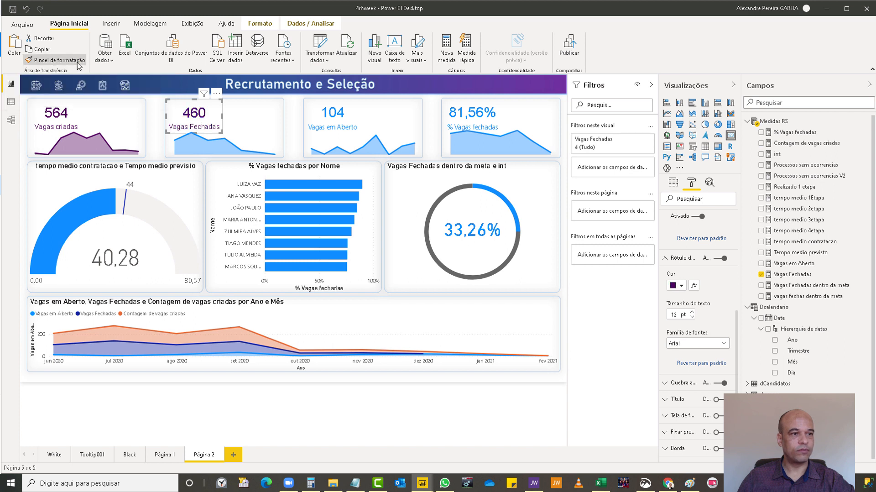
click(356, 118)
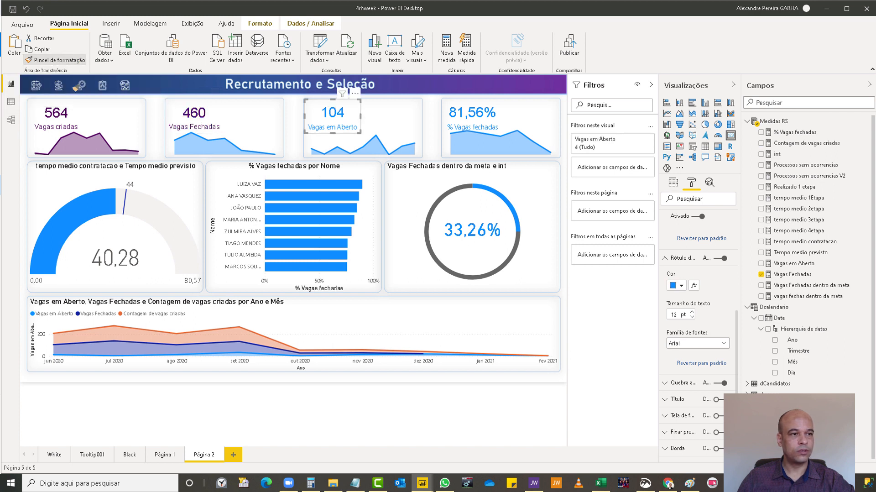
click(66, 61)
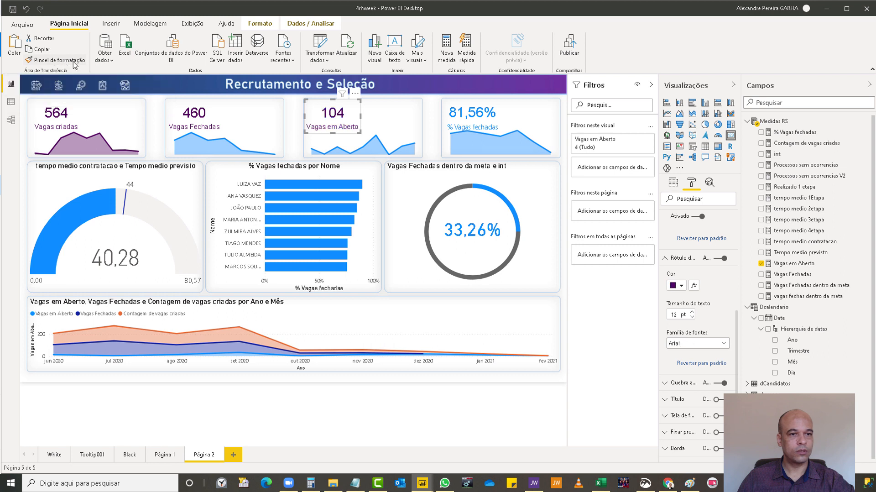
Apply the copied Vagas em Aberto card formatting to the % Vagas fechadas card and widen the card to fit its label.
click(501, 117)
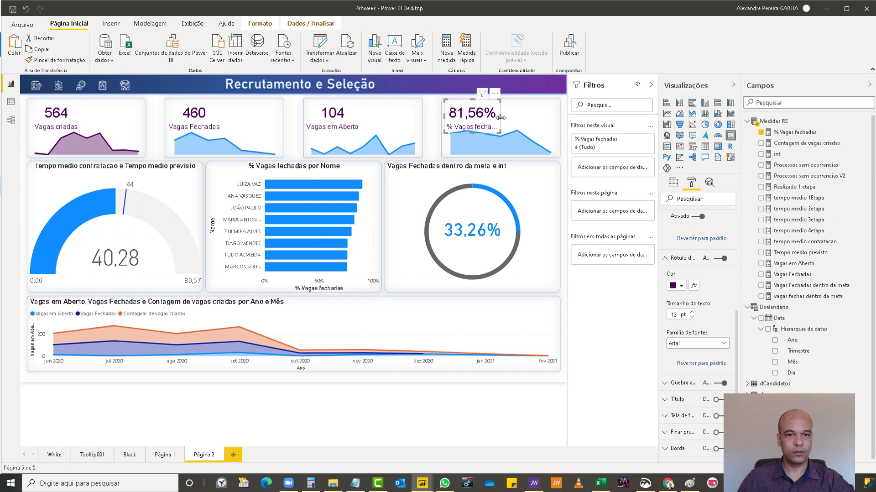
key(ctrl+z)
drag(518, 117, 509, 117)
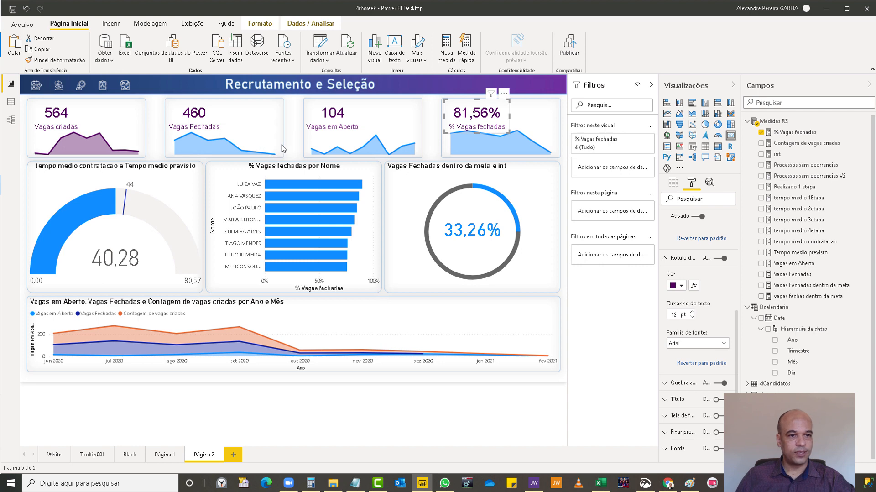
Set the data colour of the Vagas Fechadas area chart to the recently used dark purple #50005C.
click(189, 139)
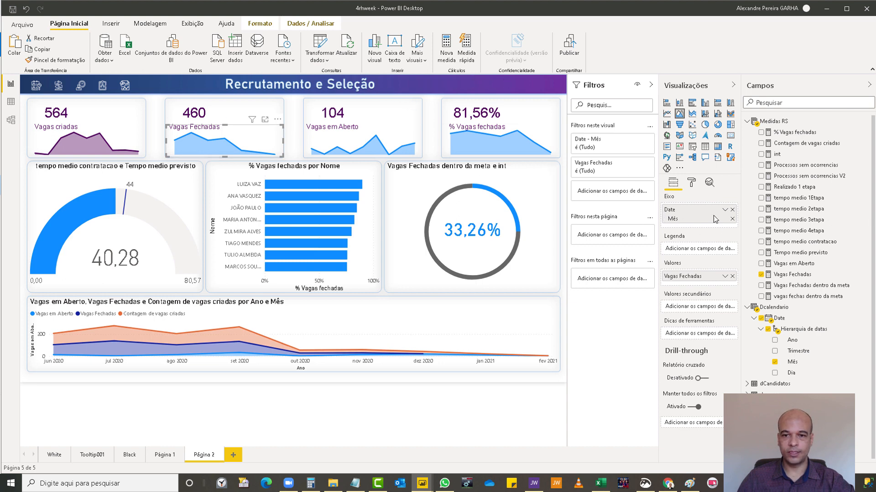
click(692, 182)
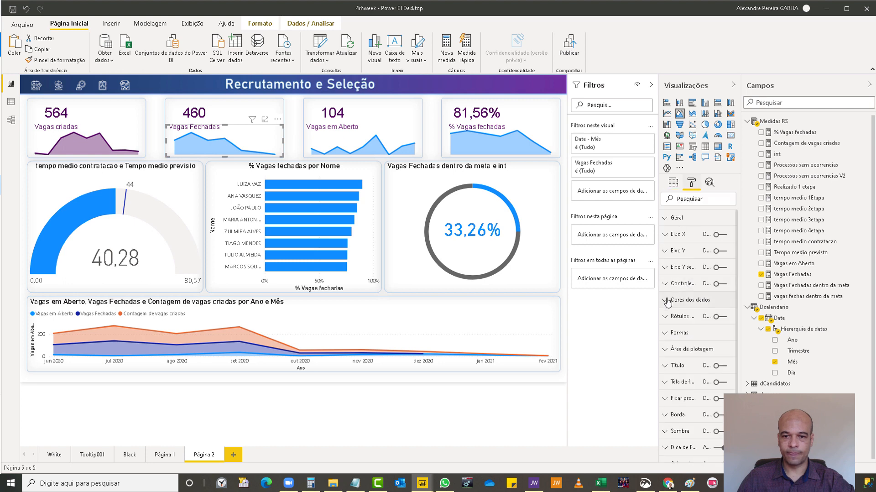
click(667, 300)
click(680, 328)
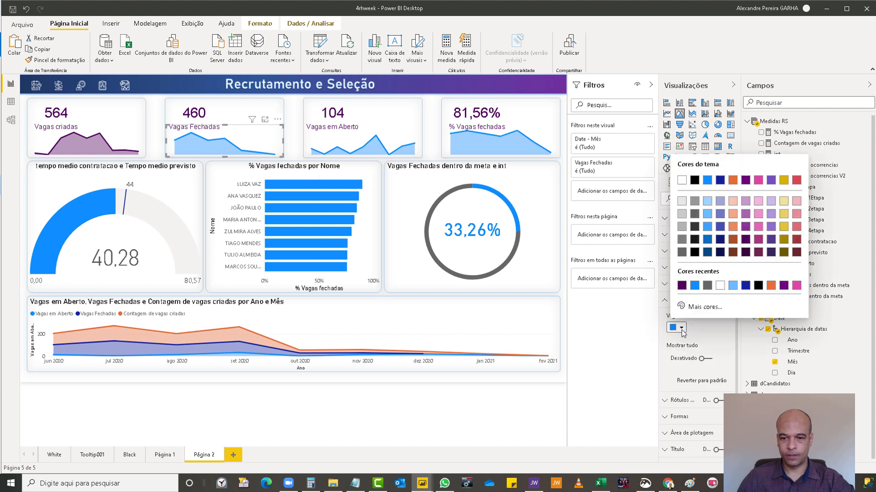
click(682, 286)
Lighten the Vagas Fechadas area chart's data colour to the custom muted purple #90369D.
click(681, 328)
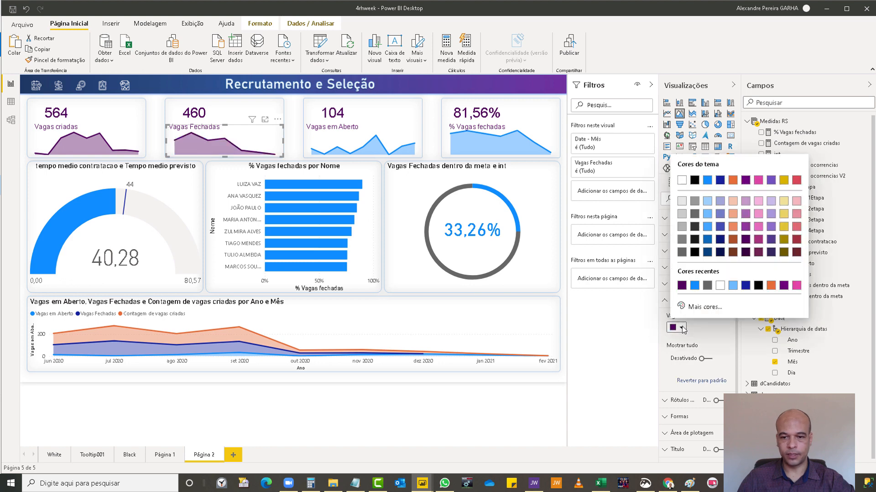
click(710, 308)
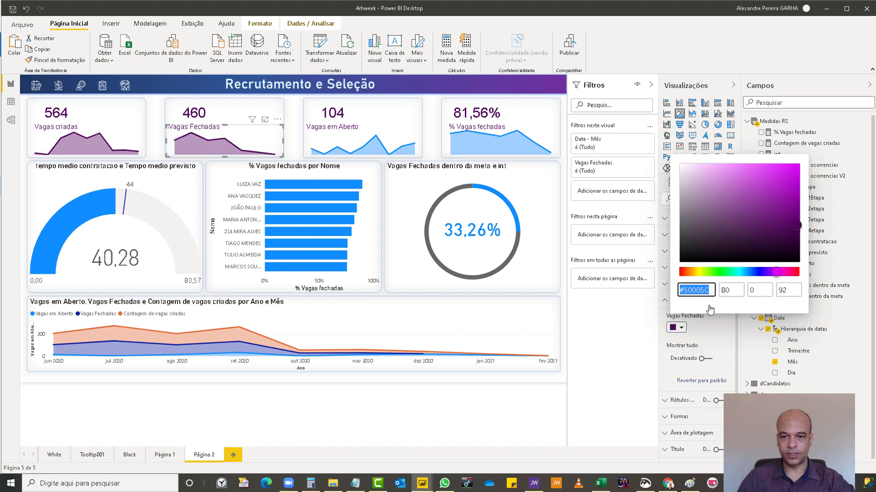
click(796, 214)
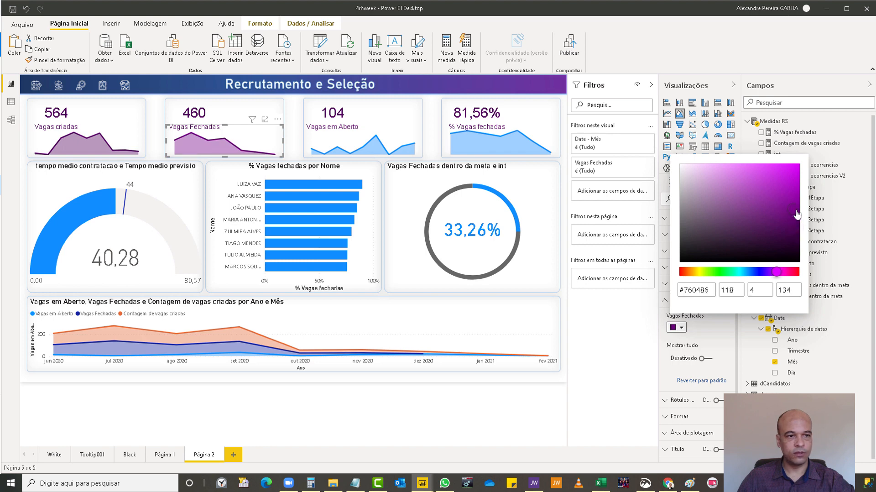
click(780, 205)
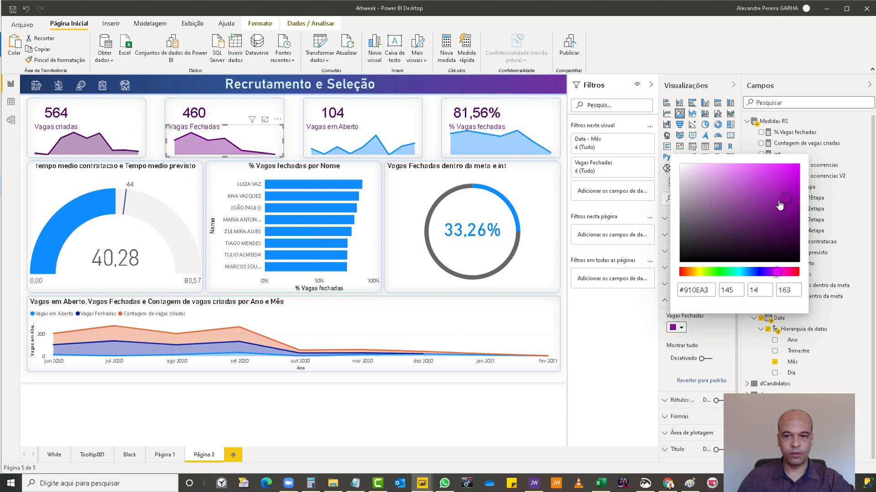
click(780, 204)
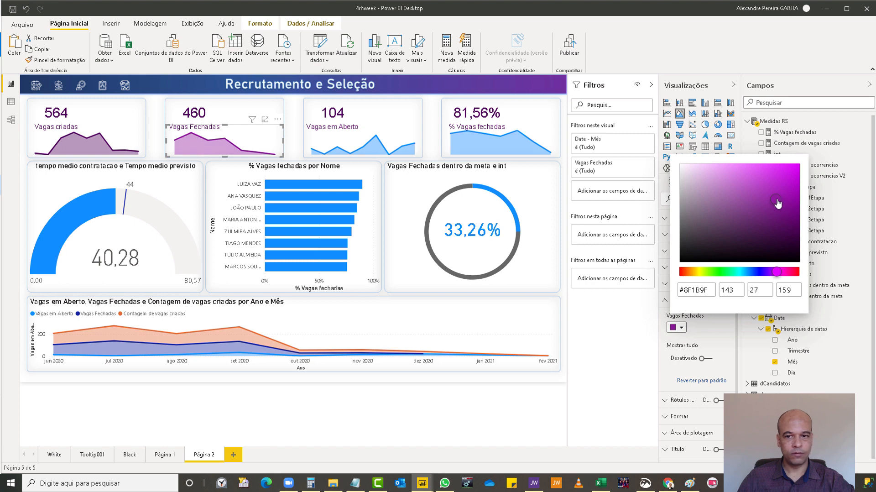
drag(778, 203, 755, 201)
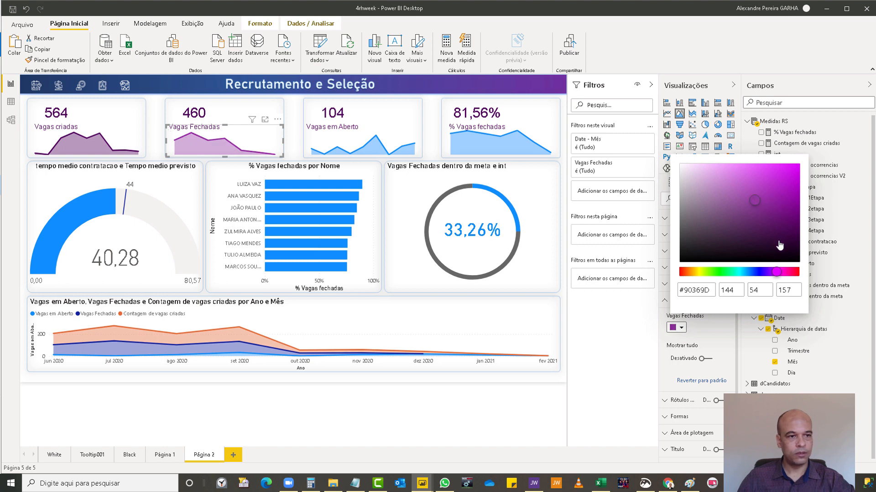
Shift the hue of the Vagas Fechadas area chart's custom data colour to the muted blue #36729D.
click(772, 272)
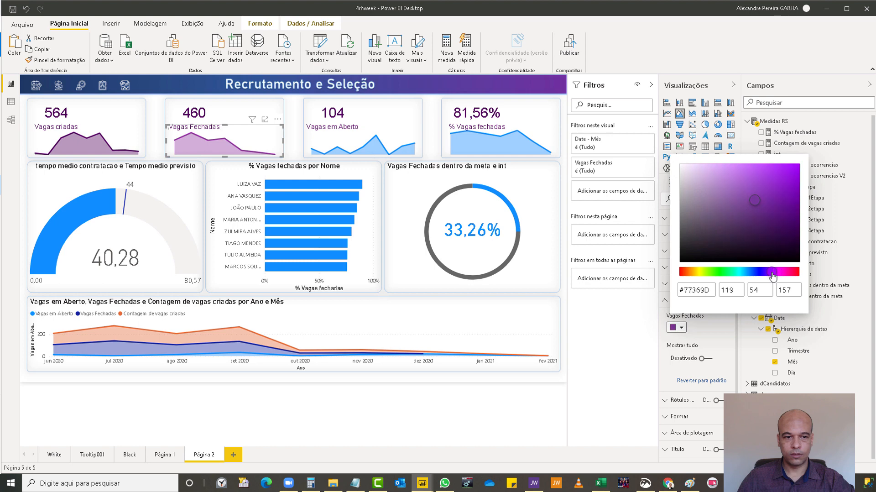
drag(771, 273, 769, 273)
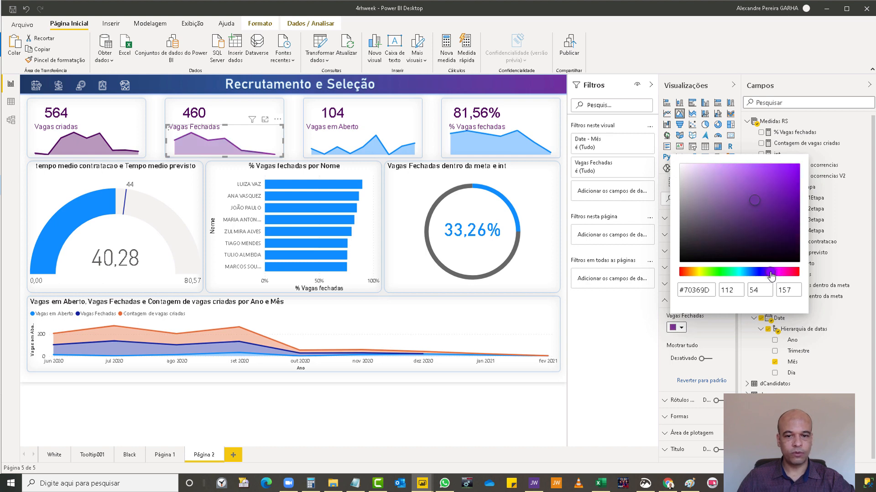
drag(770, 273, 747, 276)
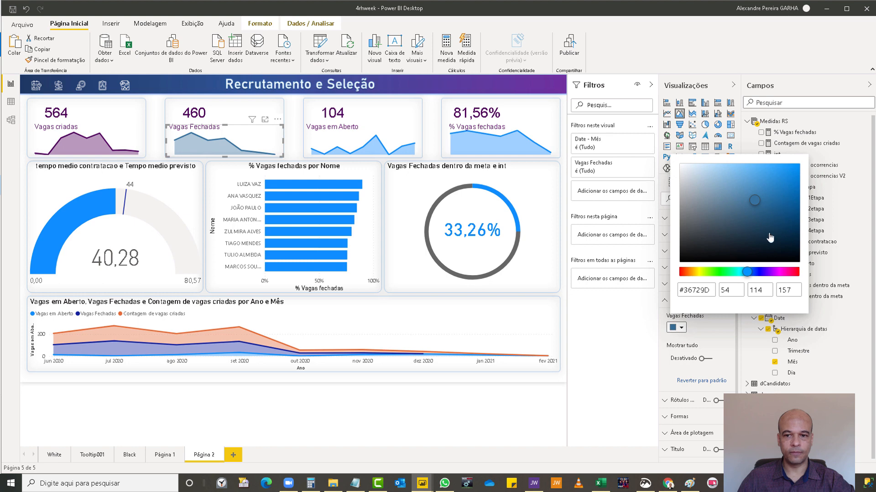
double_click(709, 292)
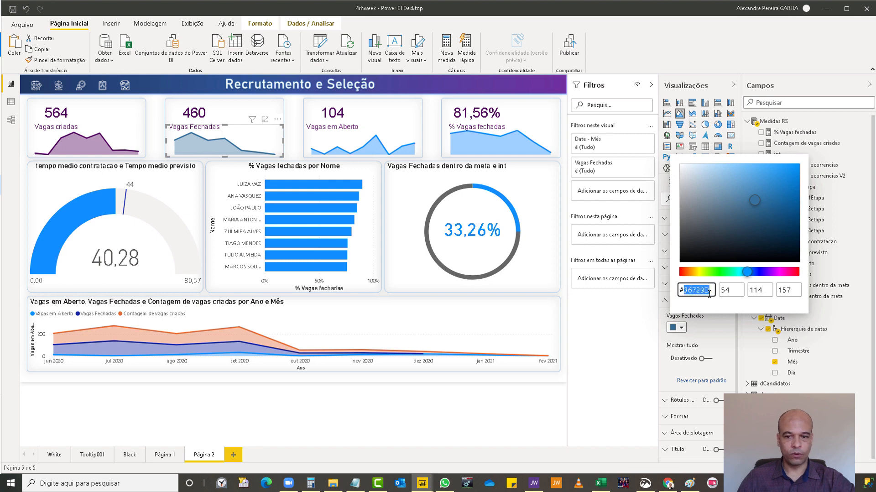
click(624, 369)
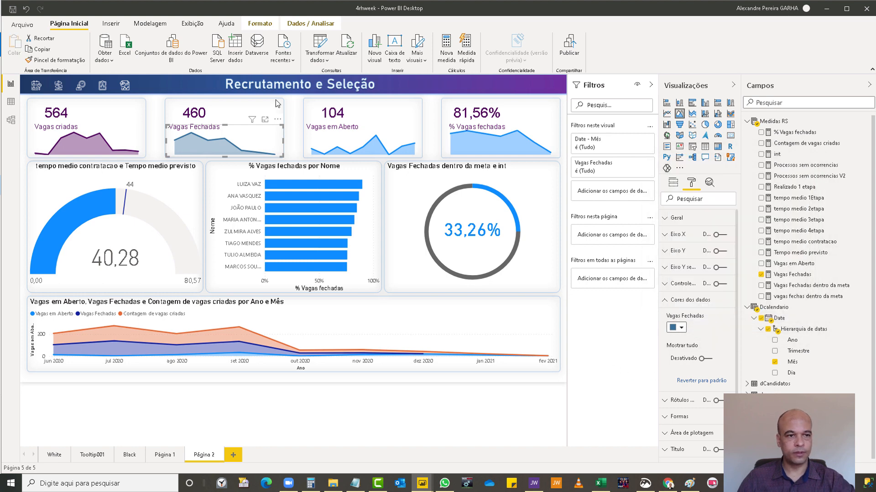
Set the data label colour of the Vagas Fechadas card to the recently used muted blue #36729D.
click(222, 115)
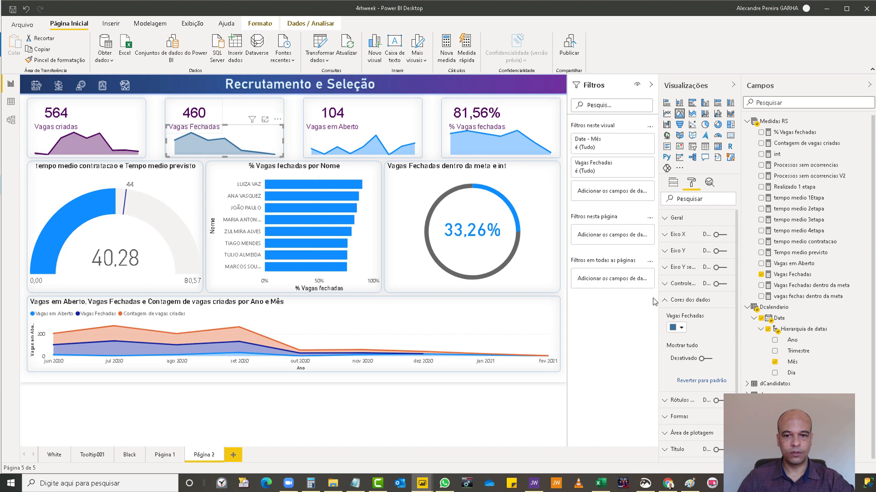
click(666, 235)
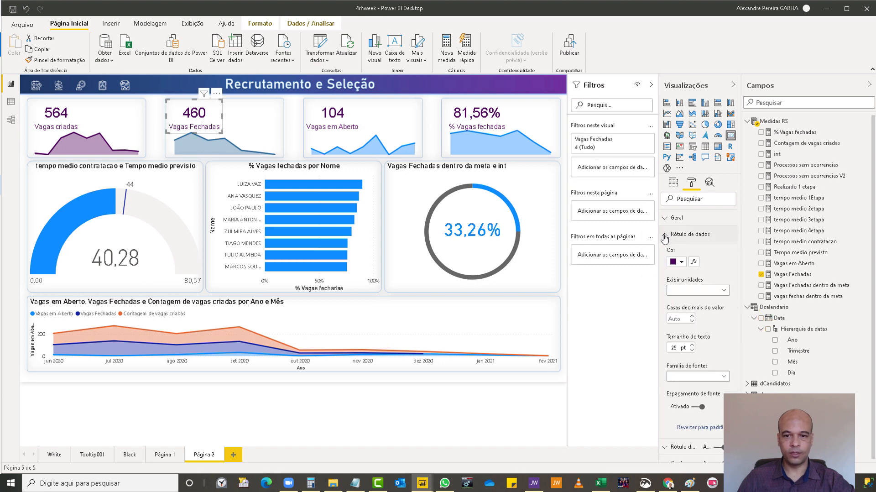
click(681, 262)
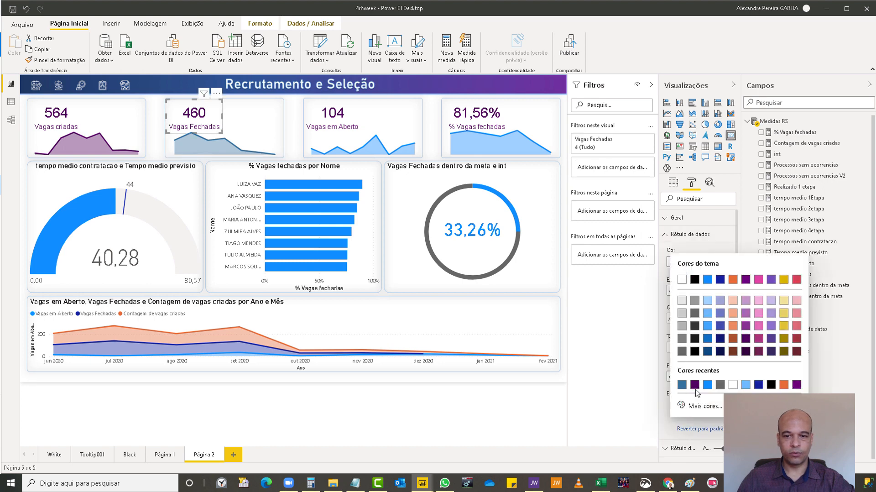
click(681, 384)
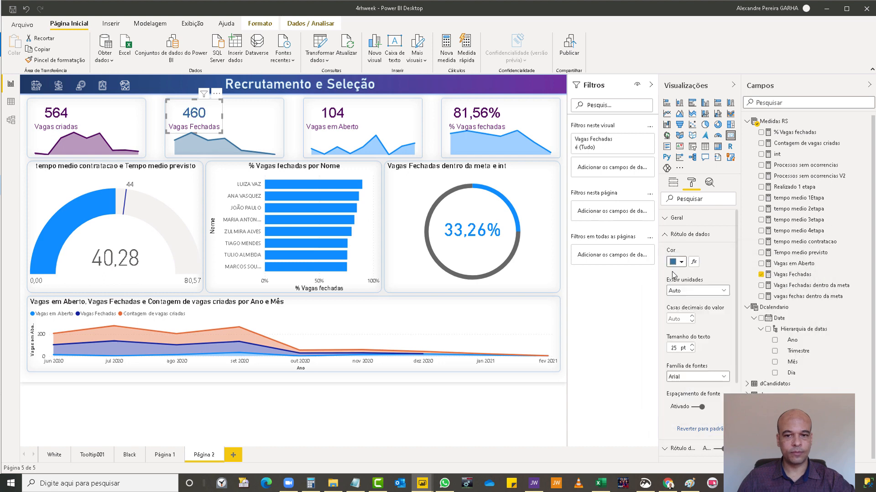
Set the category label colour of the Vagas Fechadas card to the same muted blue.
click(670, 447)
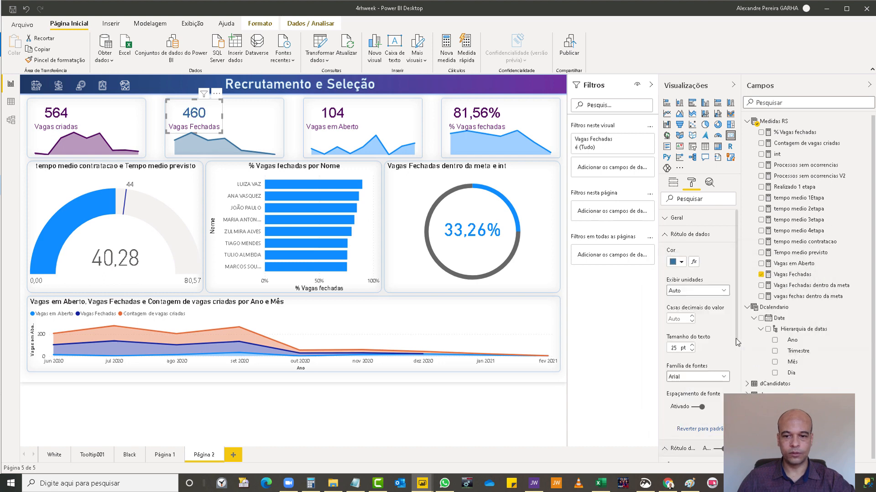
scroll(737, 336, down, 5)
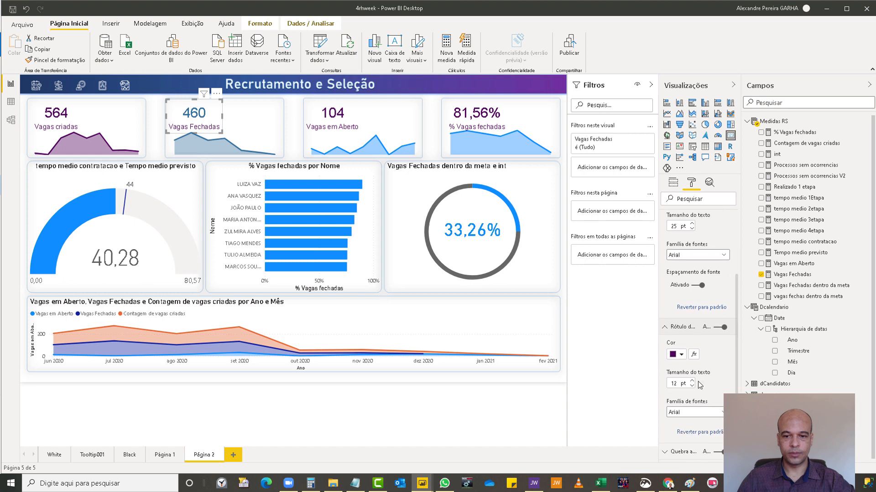
click(680, 354)
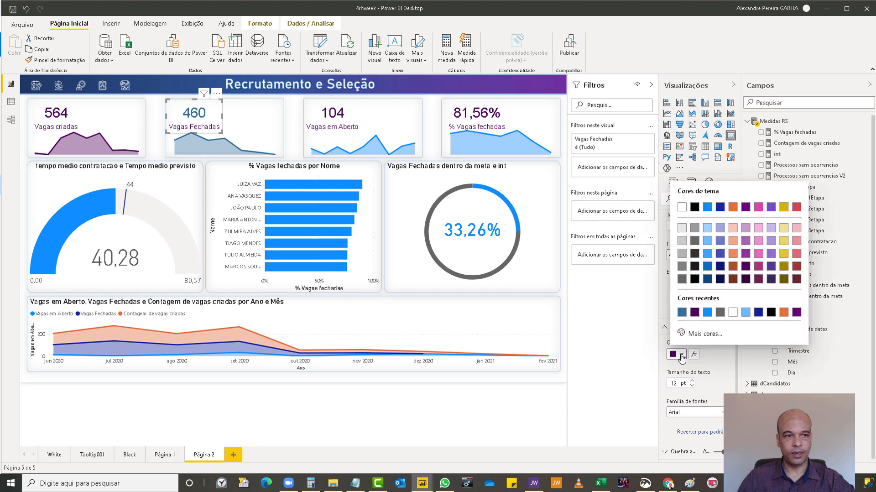
click(681, 312)
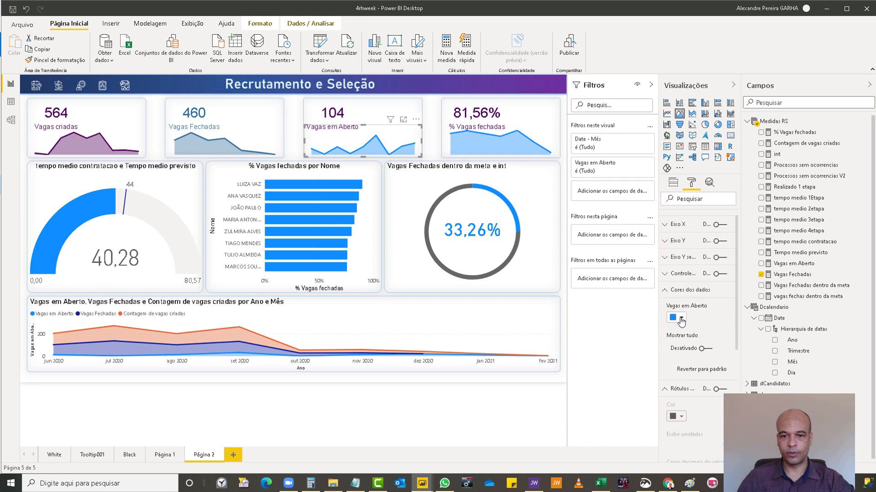
Set the Vagas em Aberto area chart's data colour and its card's data label colour to the theme red.
click(681, 318)
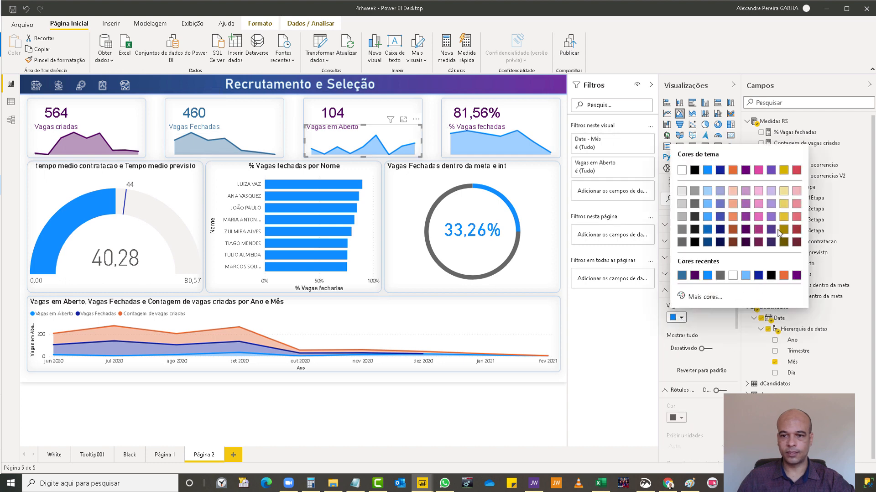
click(796, 171)
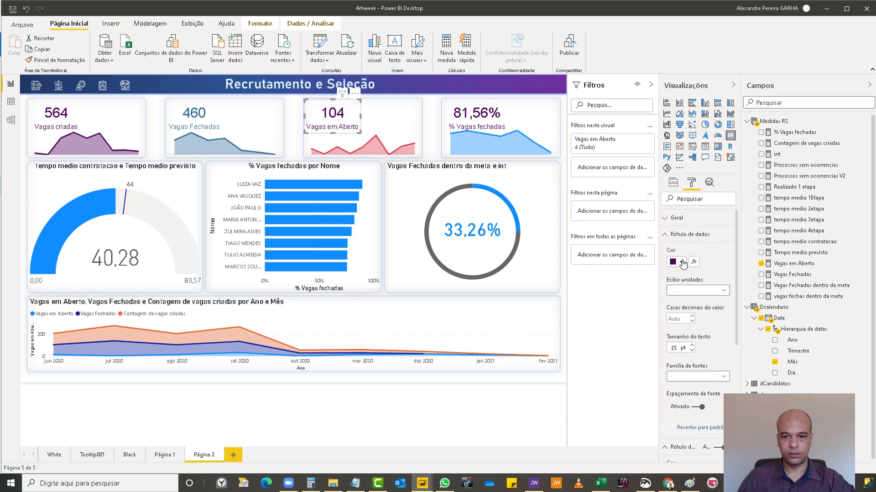
click(682, 262)
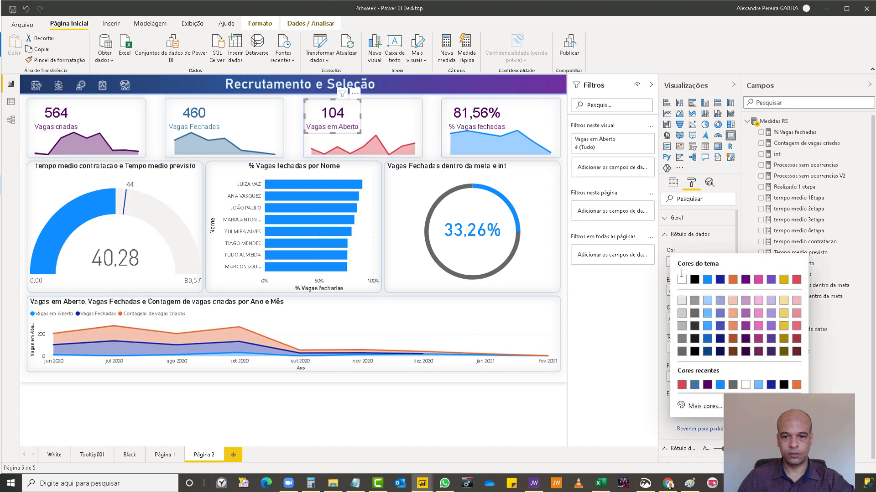
click(682, 385)
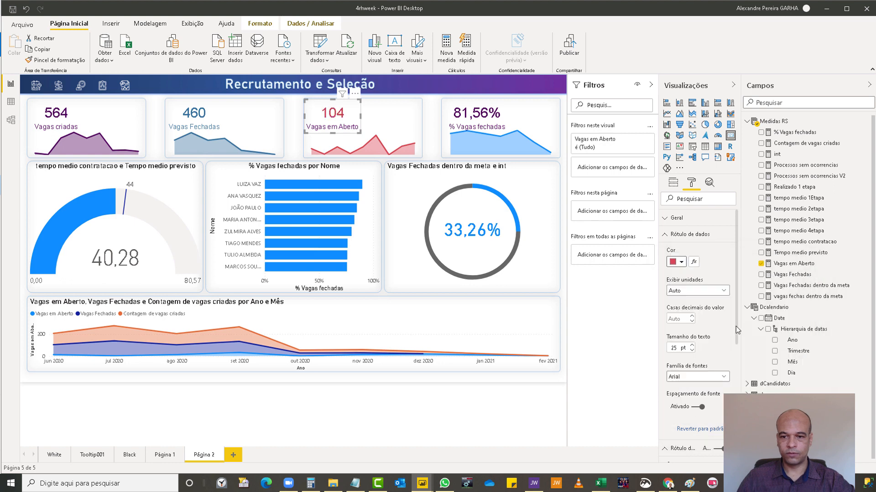
Set the category label colour of the Vagas em Aberto card to the same red and deselect the card.
scroll(734, 347, down, 2)
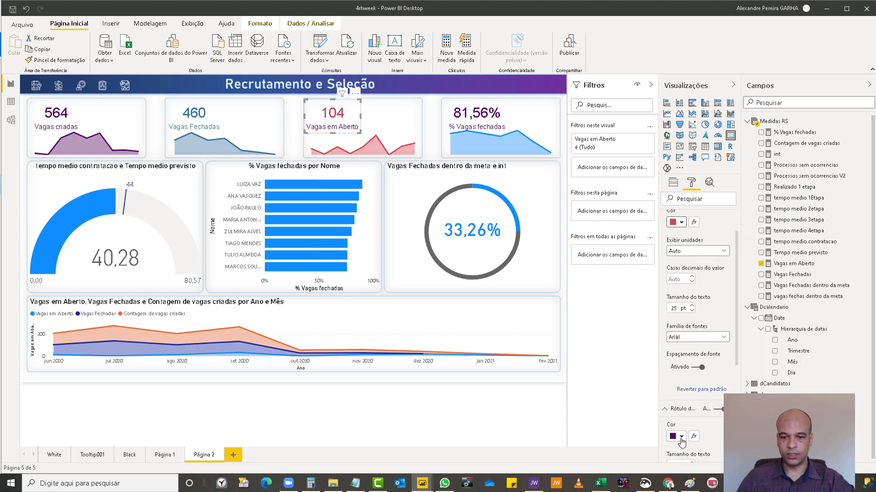
click(680, 435)
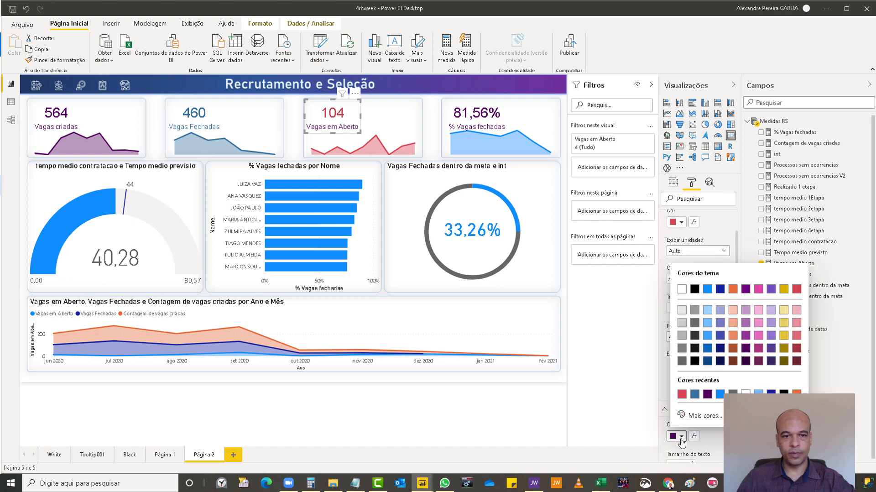
click(681, 393)
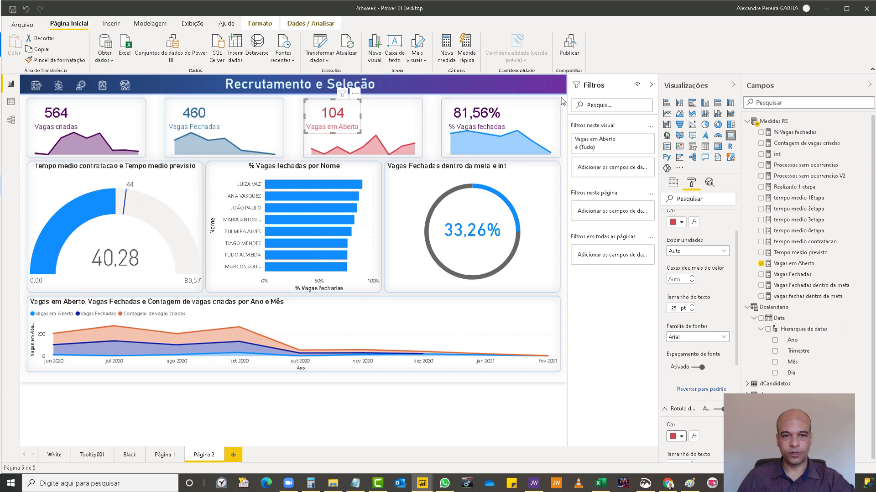
click(432, 99)
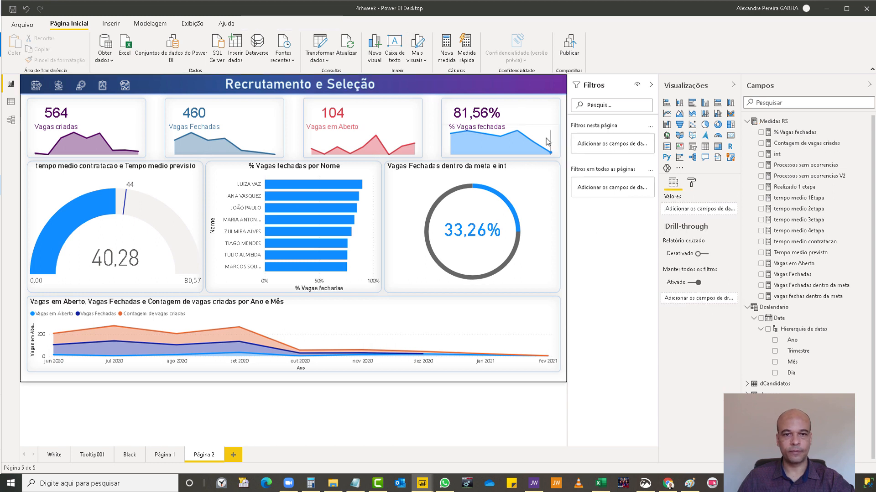
Set the % Vagas fechadas area chart's data colour to the recently used muted blue as a base for a custom shade.
click(254, 152)
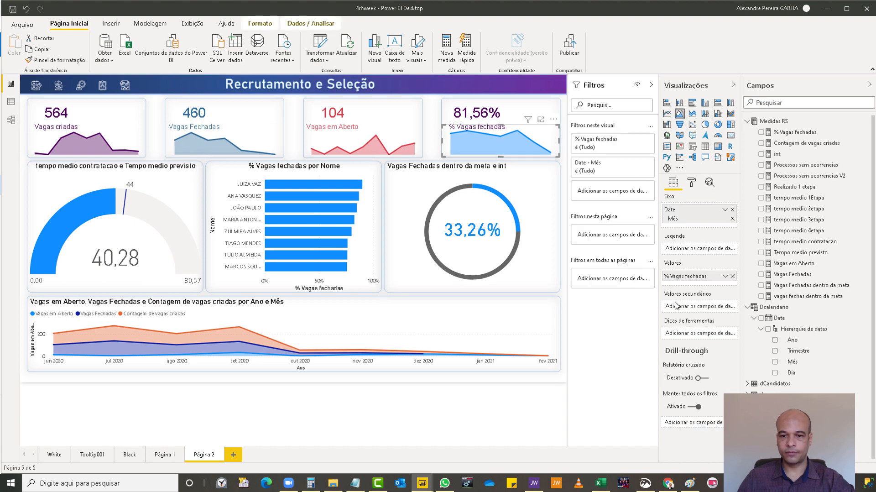
click(691, 184)
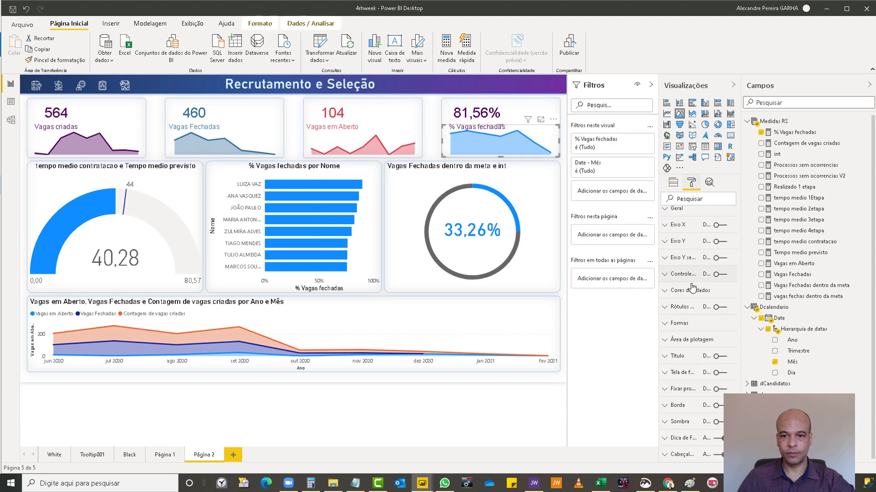
click(665, 287)
click(665, 284)
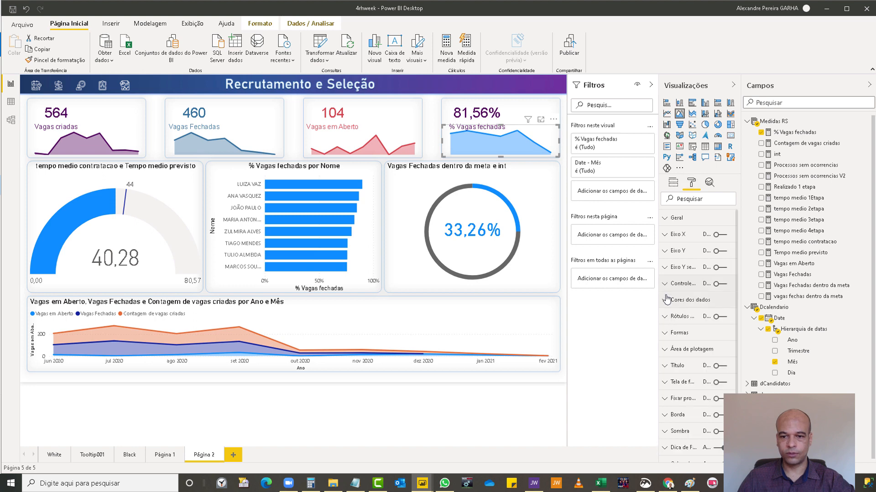
click(666, 300)
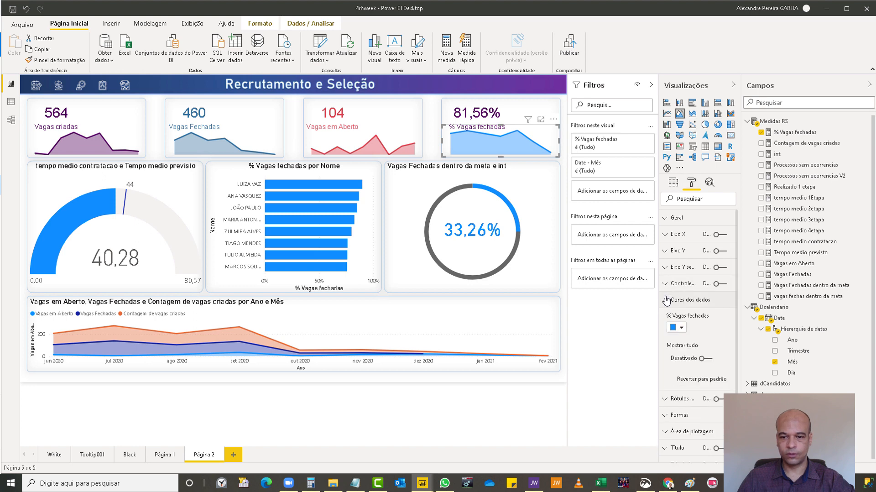
click(681, 328)
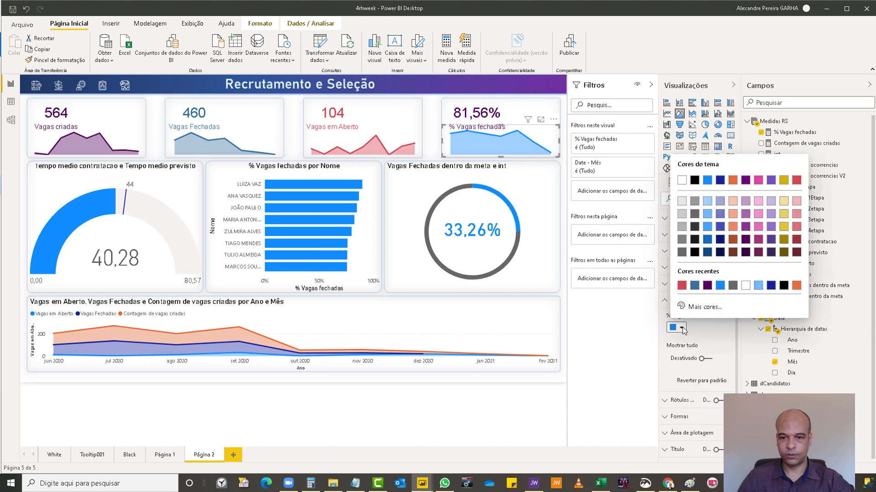
click(694, 286)
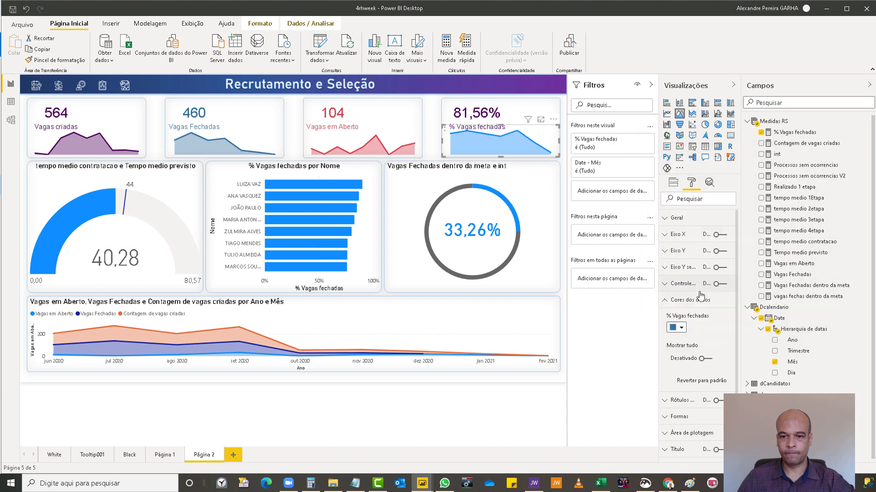
Change the % Vagas fechadas area chart's data colour to the custom teal #32AFA0.
click(680, 327)
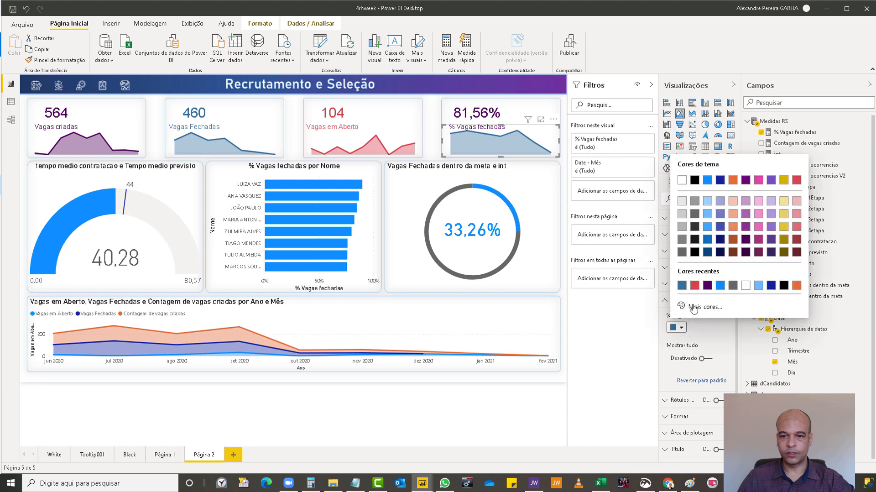
click(693, 307)
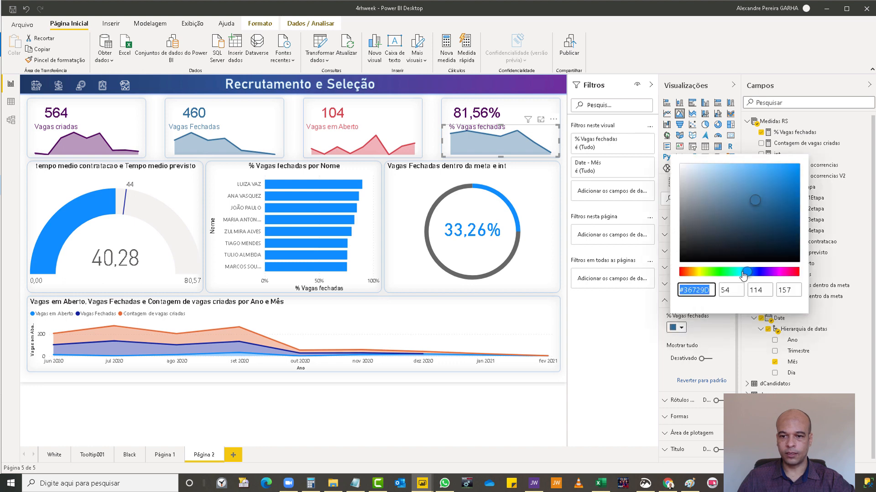
drag(742, 274, 738, 274)
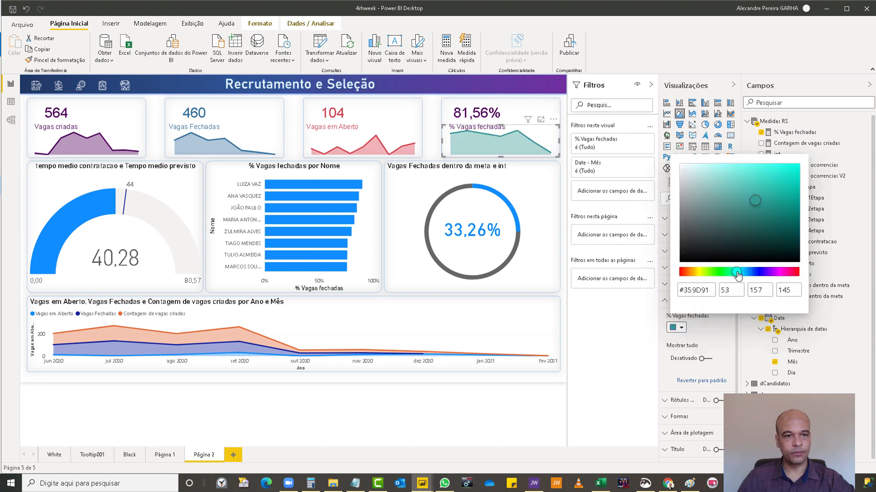
click(760, 196)
click(765, 196)
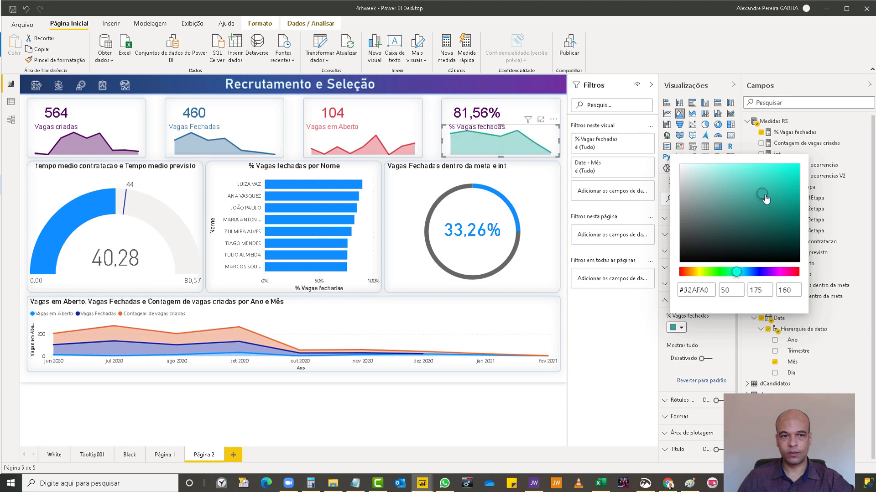
click(727, 334)
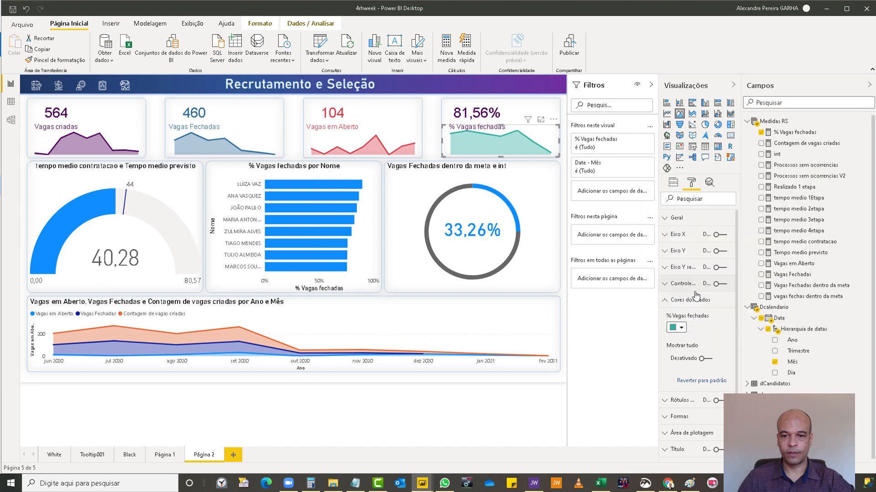
click(694, 291)
click(665, 286)
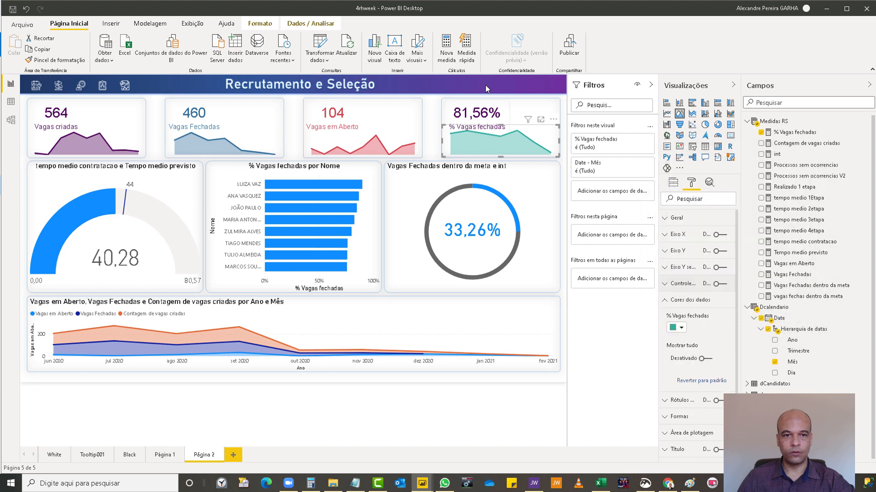
Set the data label colour of the % Vagas fechadas card to the recently used teal.
click(497, 107)
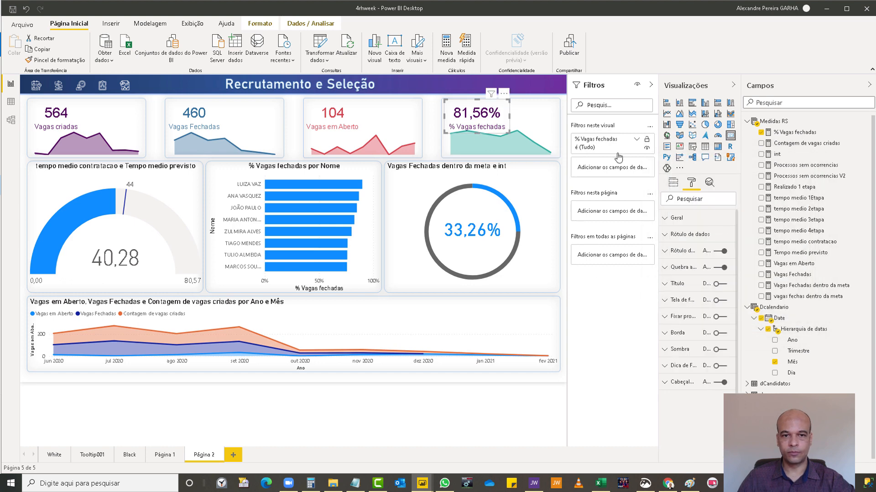
click(665, 235)
click(681, 265)
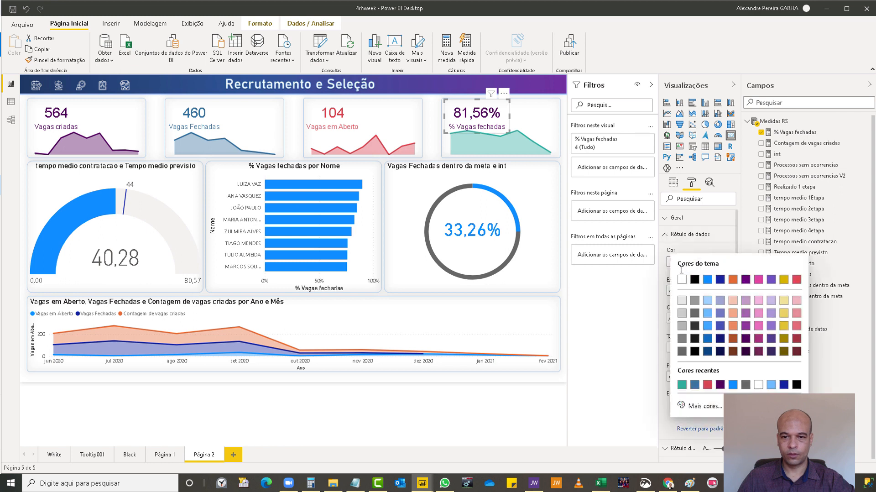
click(681, 385)
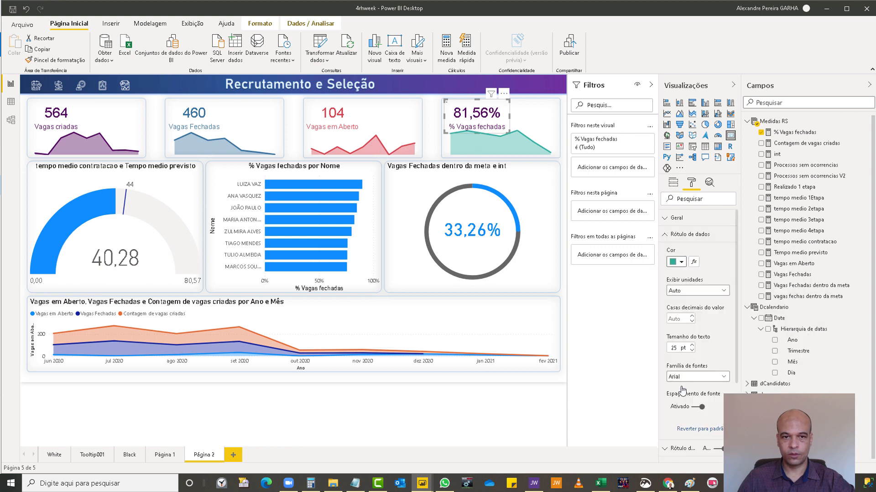
Set the category label colour of the % Vagas fechadas card to the same teal and deselect the card.
click(680, 445)
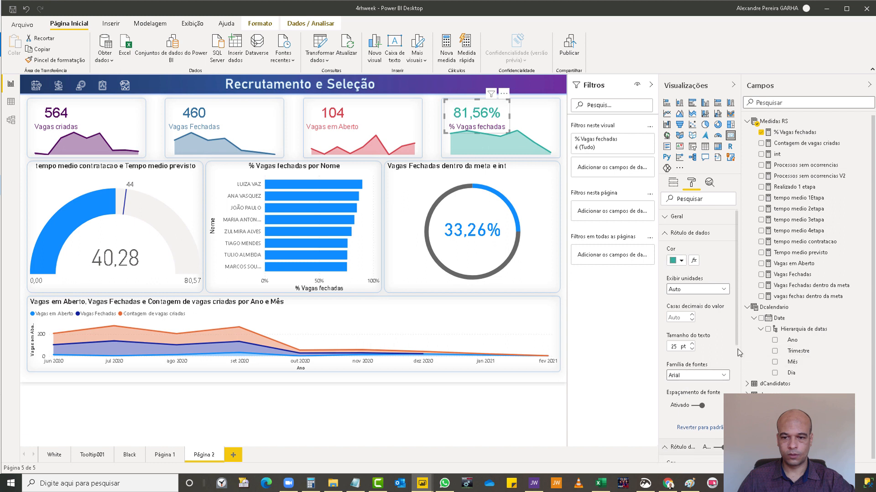
scroll(737, 349, down, 2)
click(681, 386)
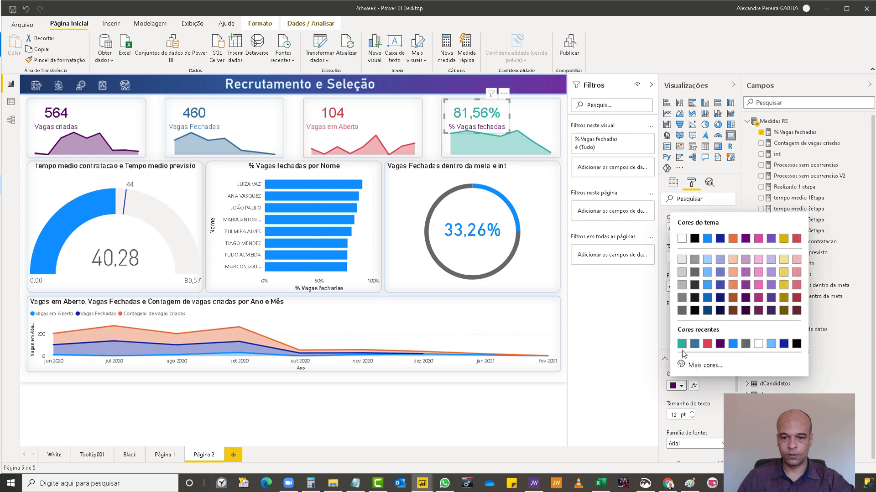
click(682, 344)
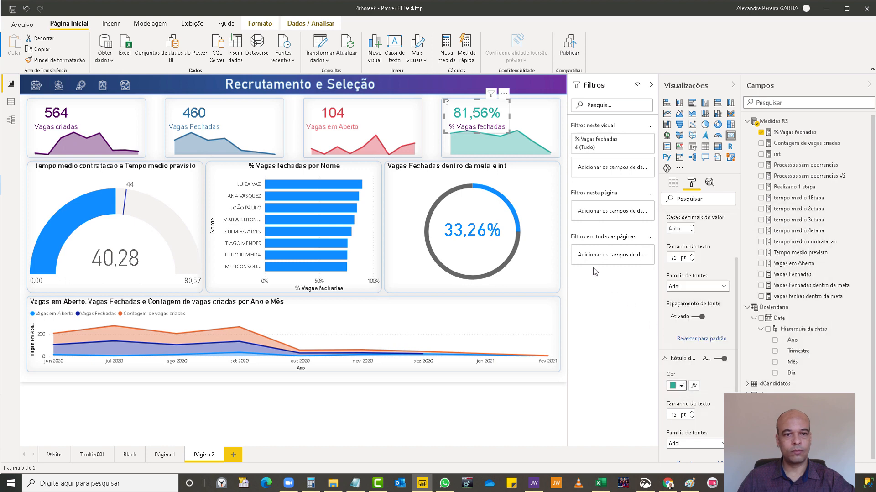
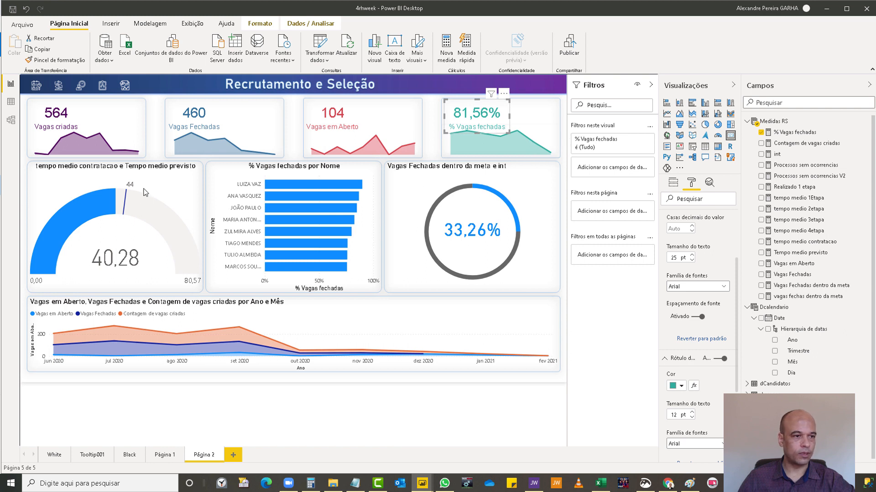
click(45, 167)
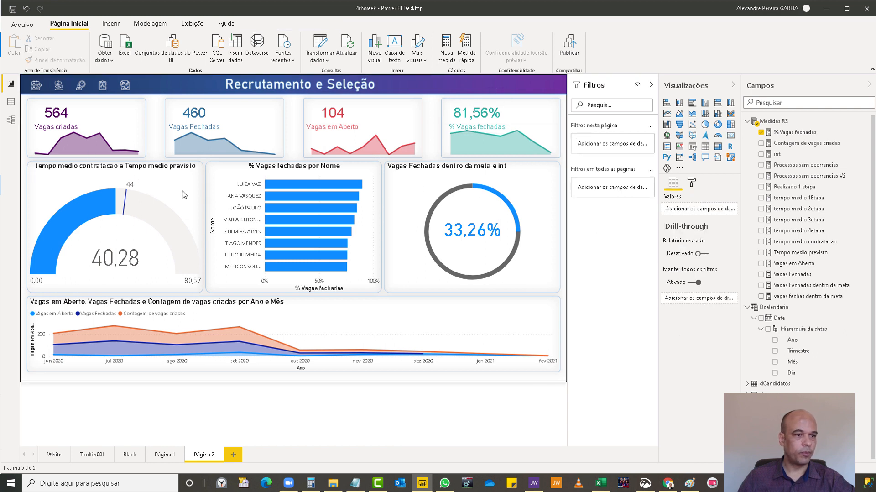
Set the fill colour of the tempo medio contratacao gauge to a medium purple shade from the theme colours.
click(100, 235)
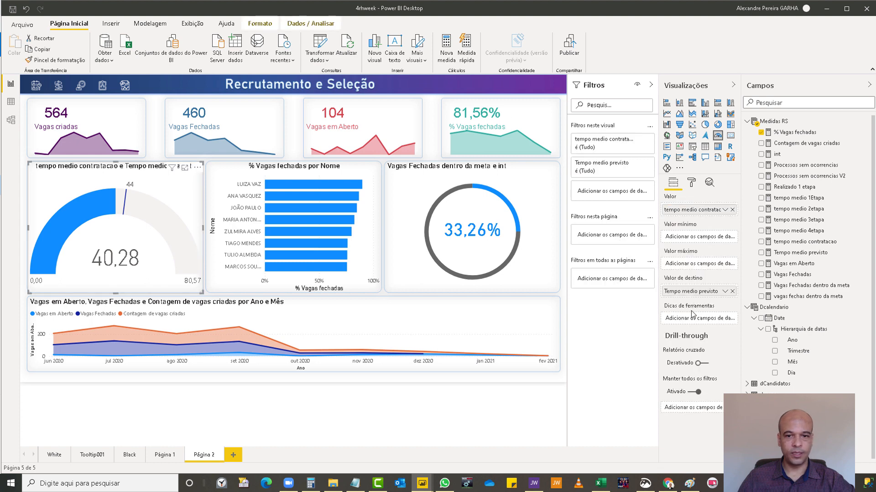
click(692, 184)
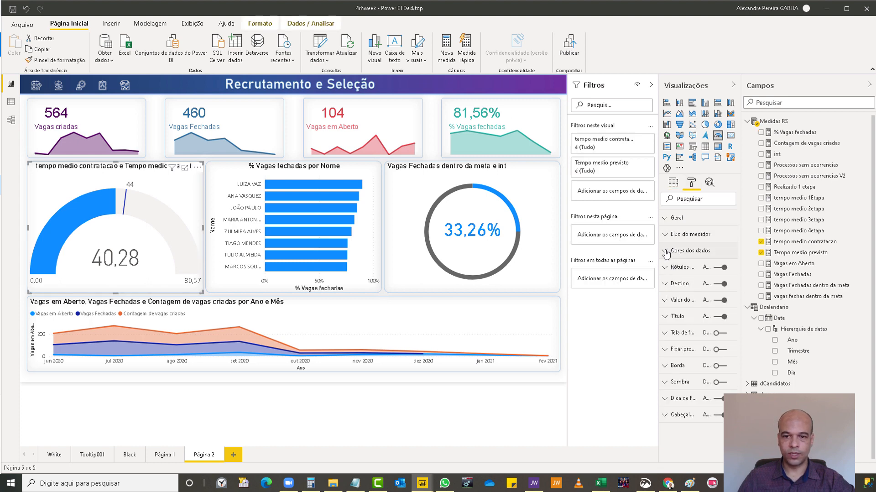
click(666, 251)
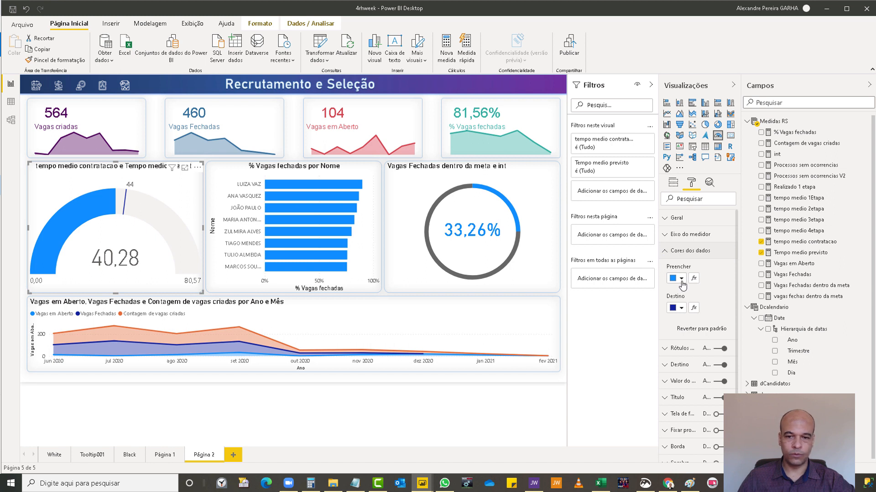
click(682, 278)
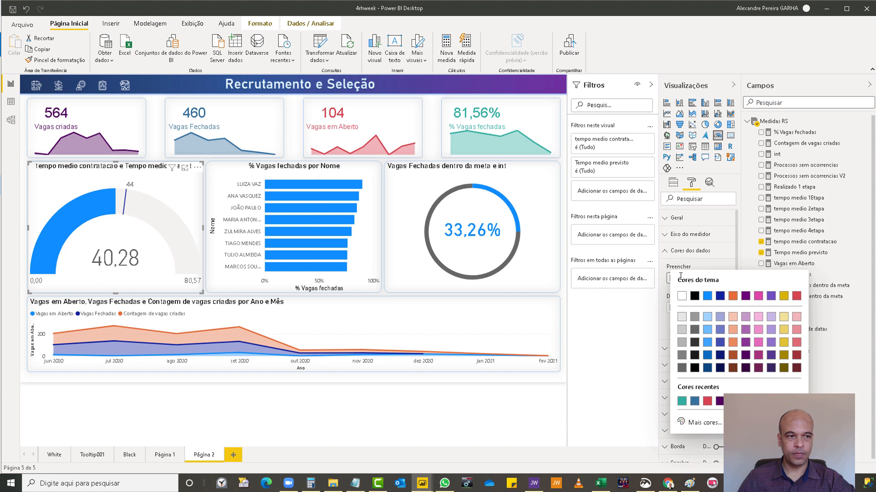
click(770, 342)
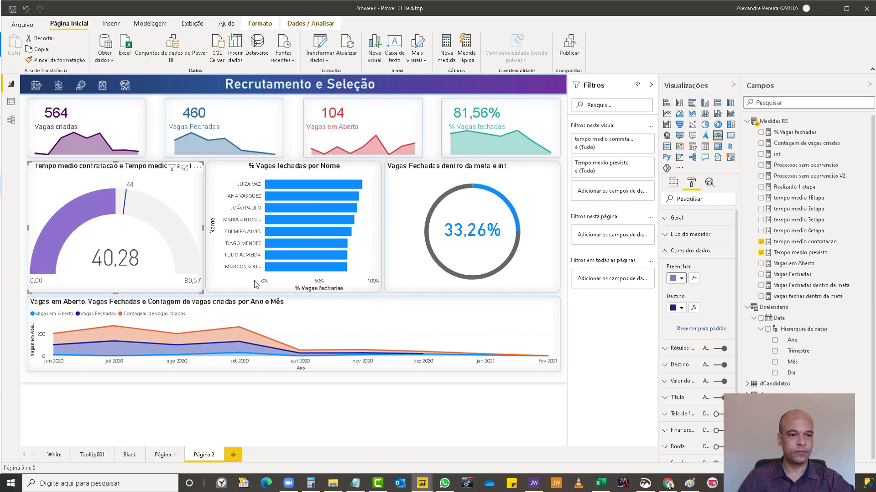
Rename the axis field Nome of the % Vagas fechadas bar chart as Recrutador.
click(369, 230)
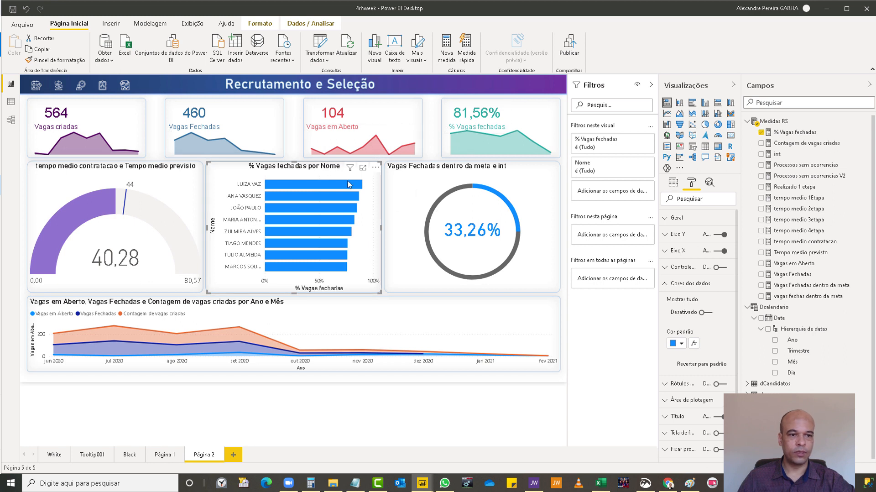
click(676, 185)
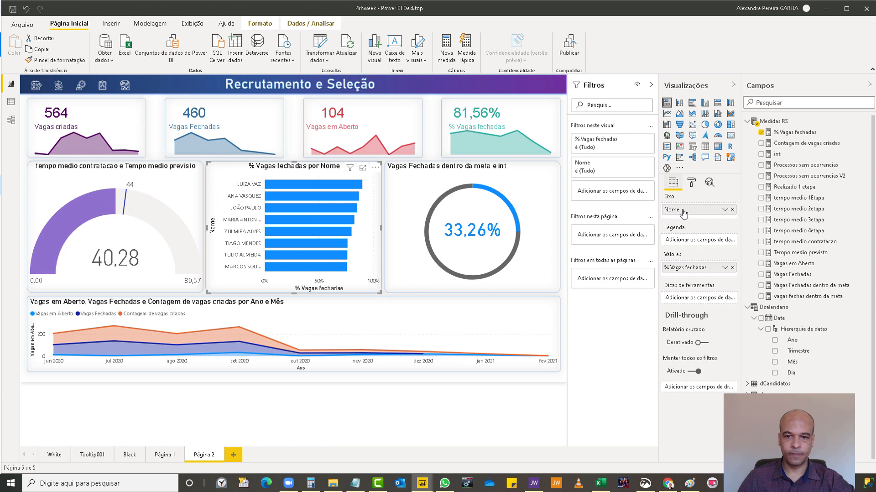
double_click(683, 210)
text(R)
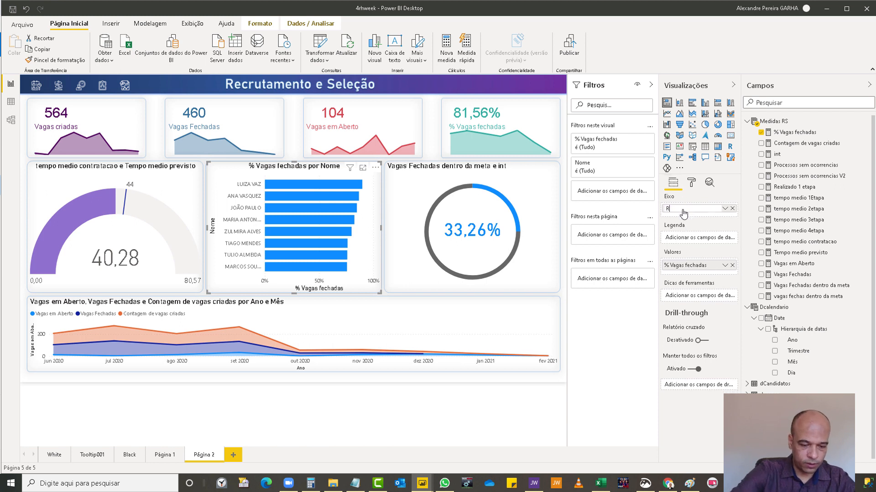
text(dru)
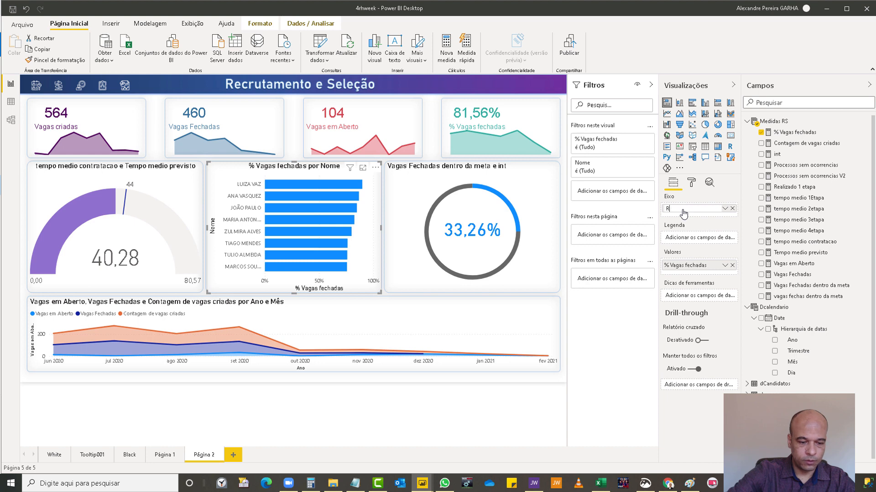
text(ecrutador)
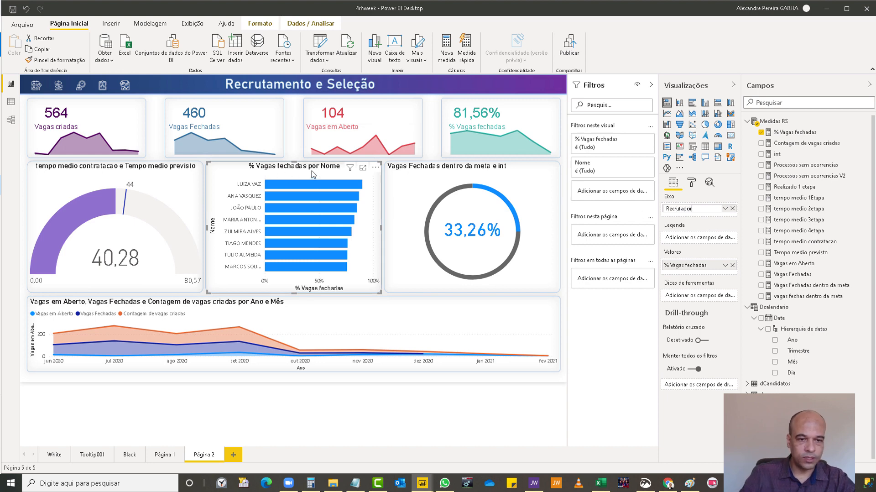
key(Return)
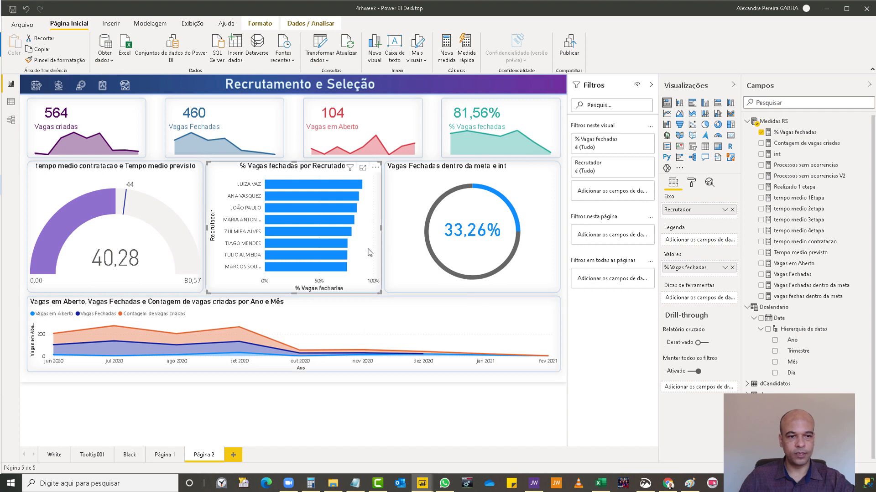
Set the default data colour of the % Vagas fechadas por Recrutador bar chart to the recently used teal.
click(692, 182)
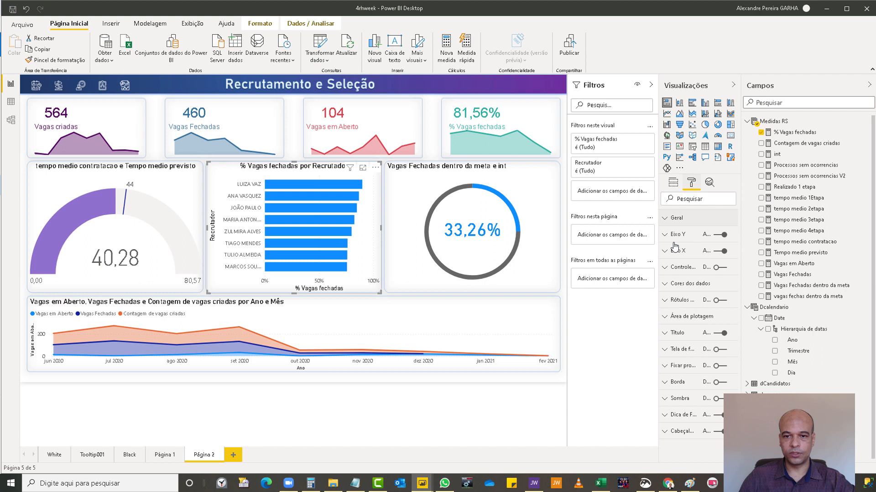
click(678, 283)
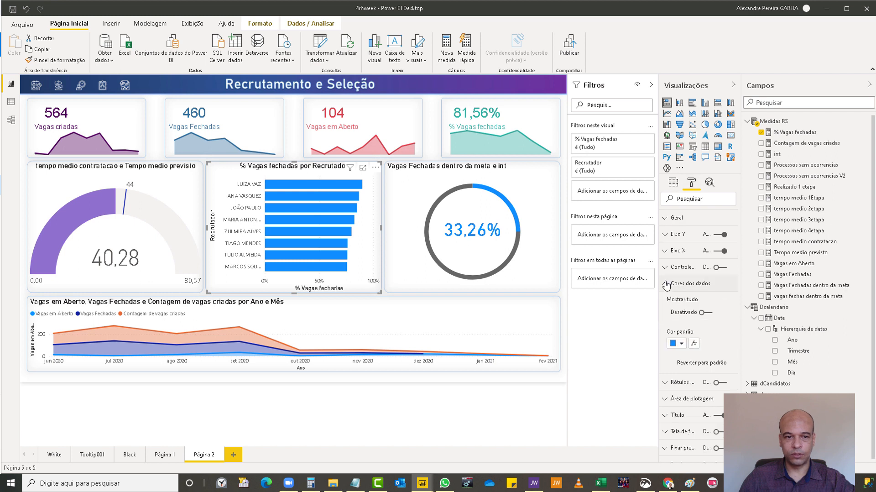
click(682, 343)
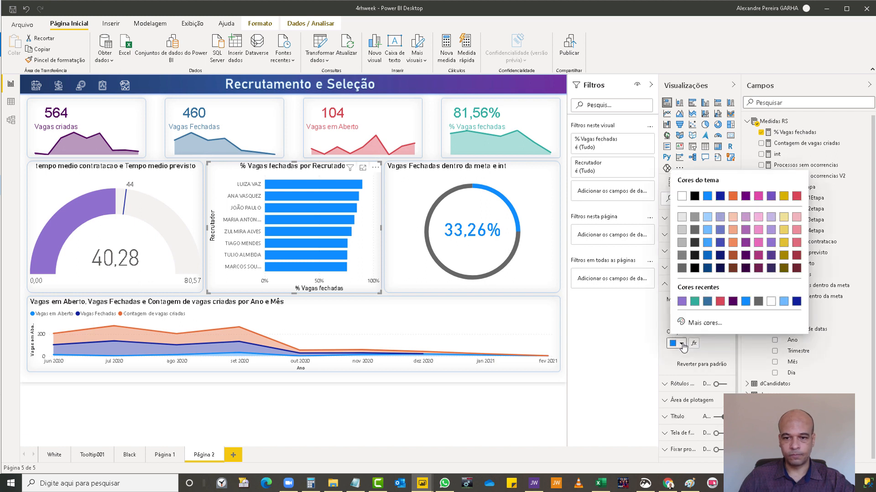
click(694, 302)
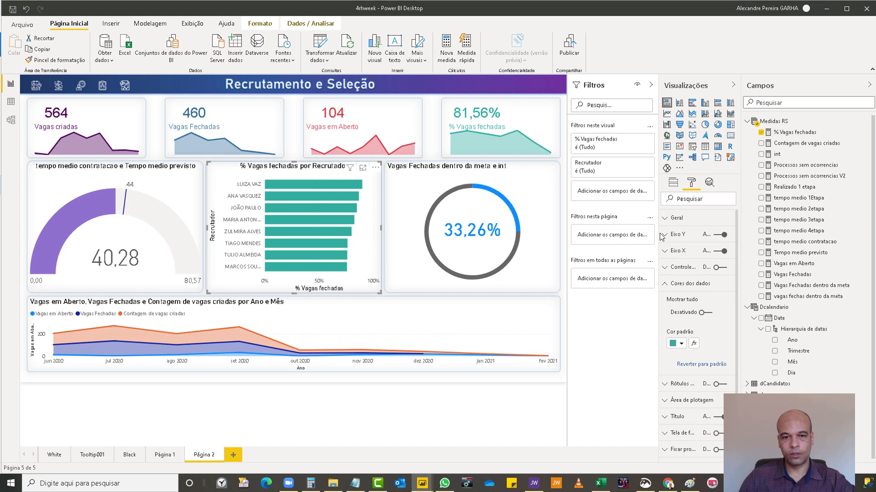
click(693, 343)
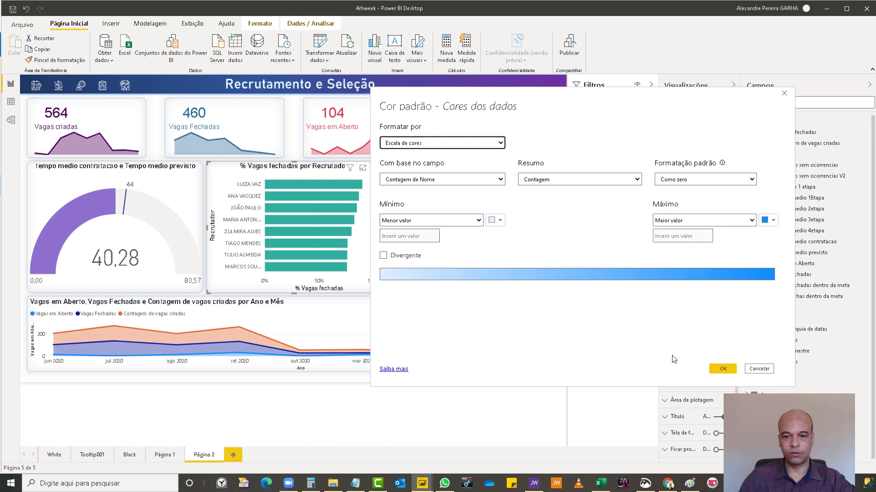
click(501, 222)
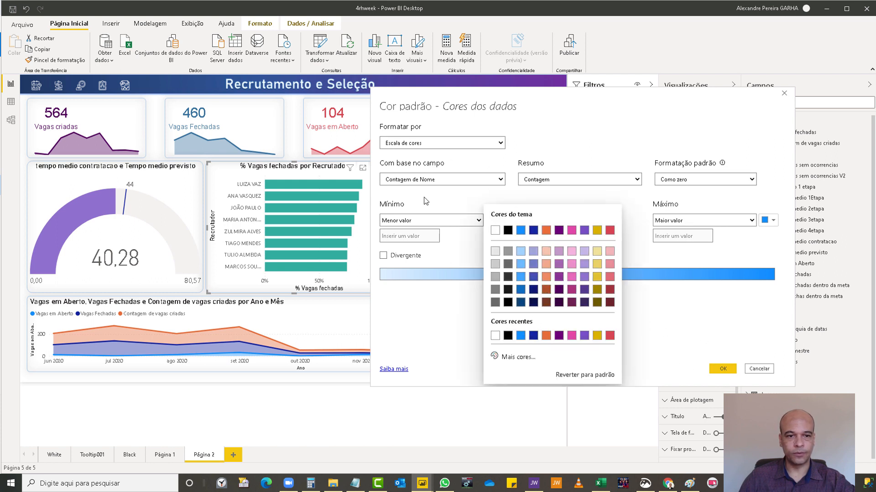
click(518, 357)
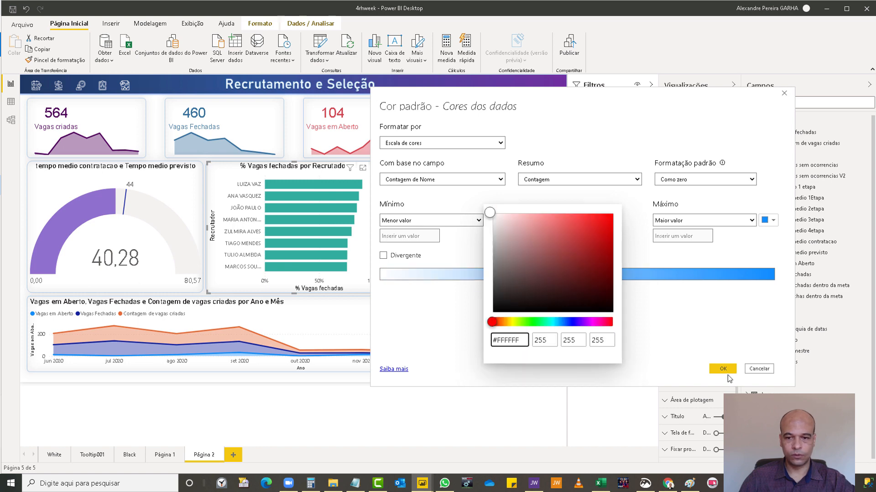
click(757, 370)
click(757, 368)
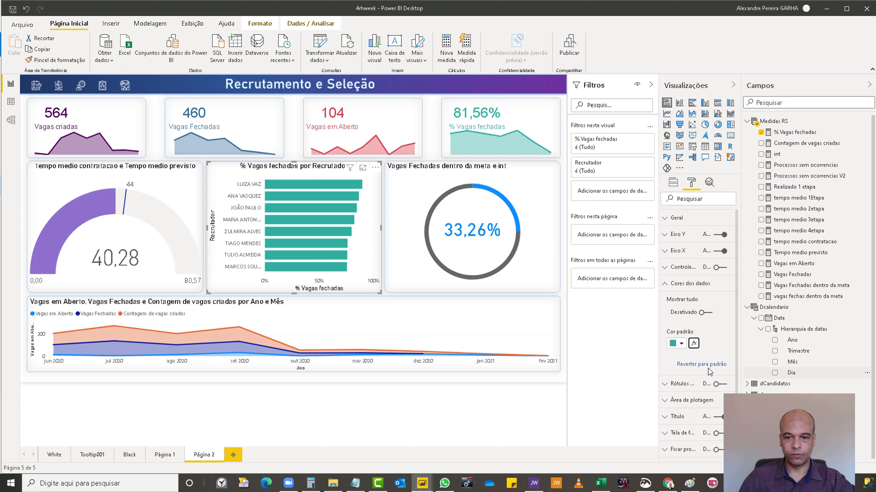
Copy the hex code #32AFA0 from the default data colour of the % Vagas fechadas por Recrutador bar chart.
click(681, 343)
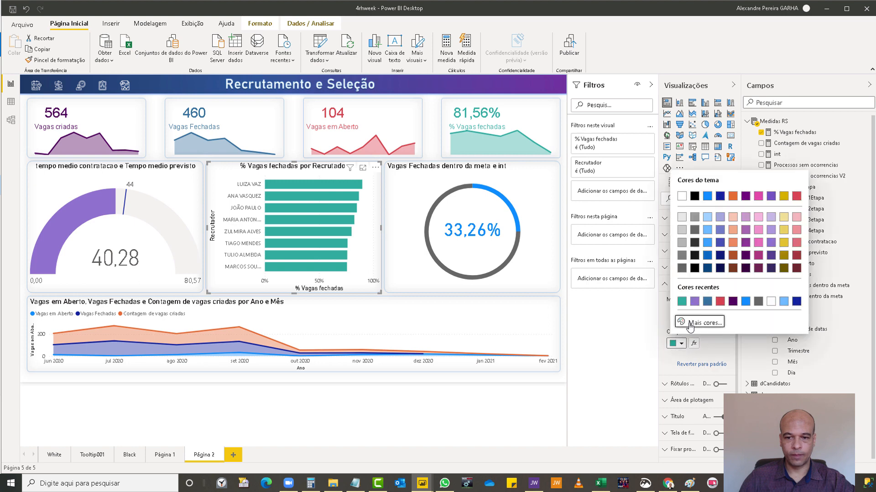
click(690, 323)
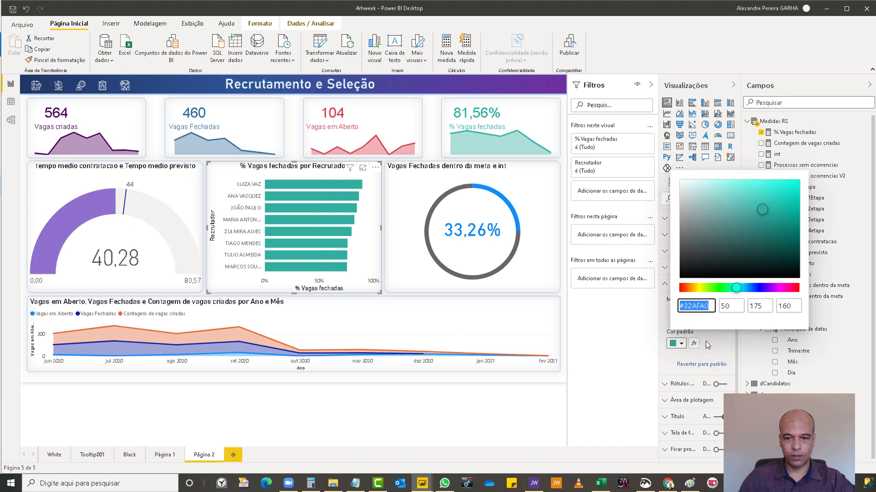
click(728, 342)
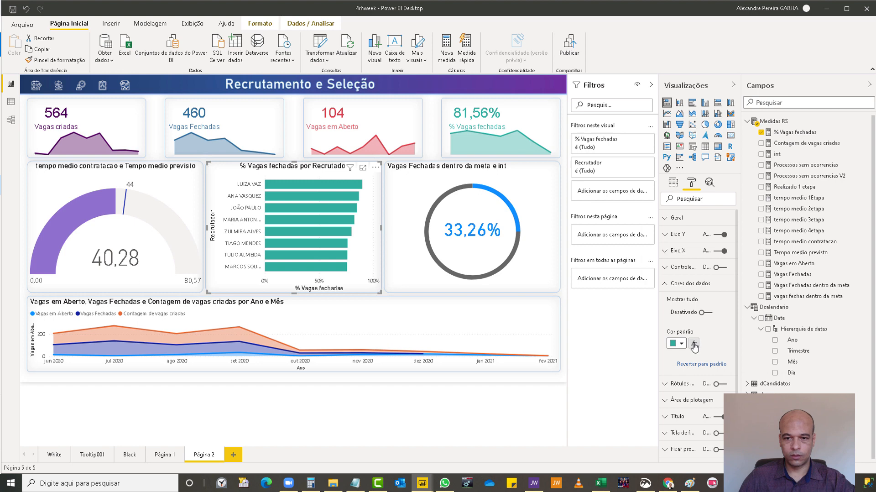
Start a colour scale for the bars and set its minimum colour to #32AFA0 lightened to #B3EDE6.
click(694, 345)
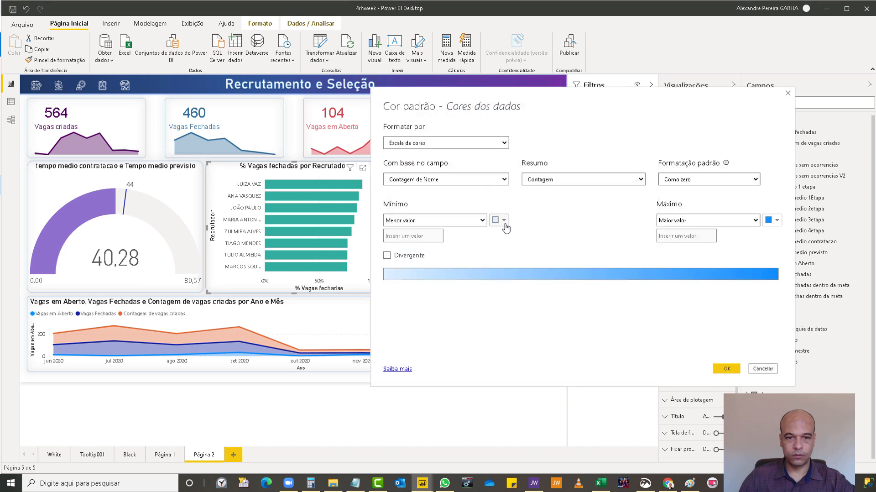
click(504, 221)
click(527, 359)
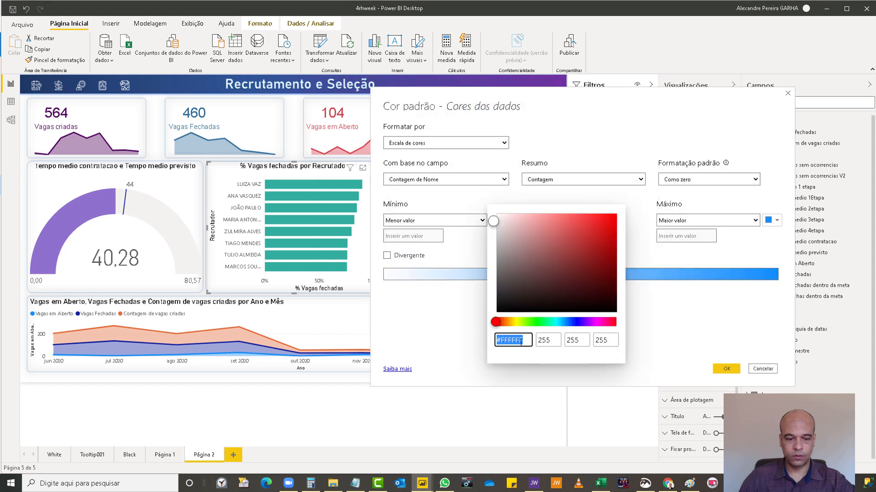
text(#32AFA0)
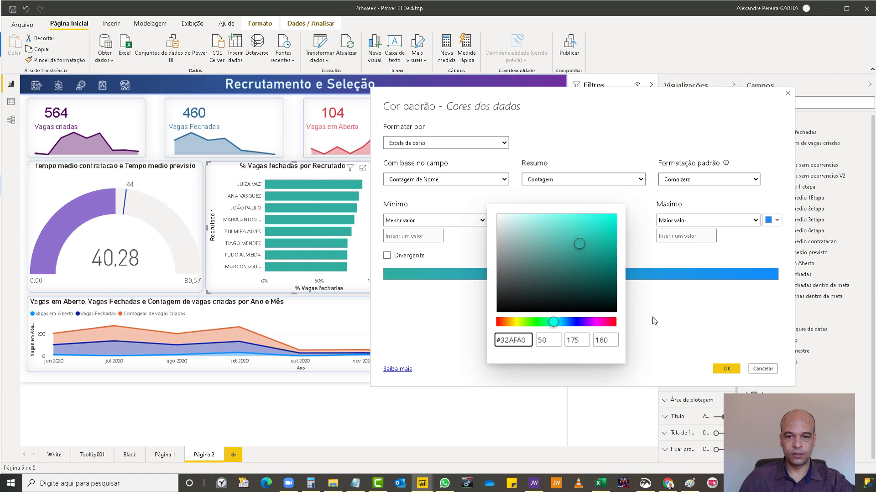
drag(578, 244, 525, 224)
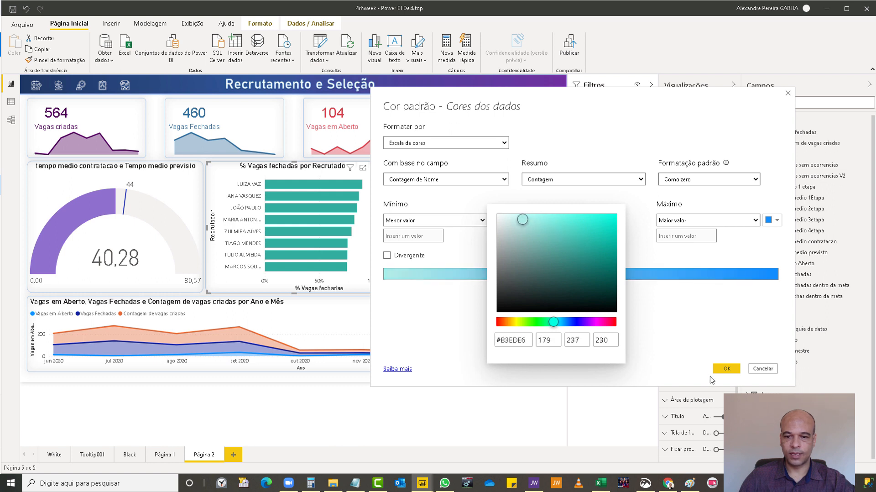
click(701, 312)
Set the maximum colour of the bar colour scale to #32AFA0 and apply the conditional formatting.
click(777, 219)
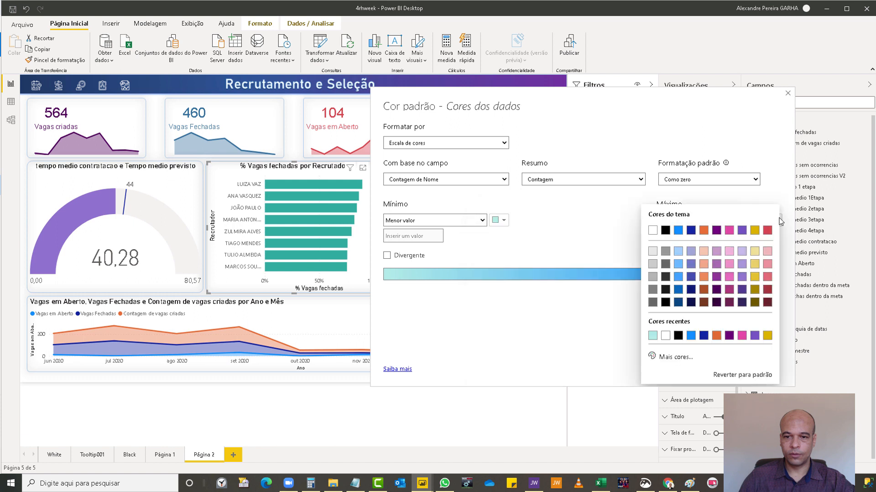
click(673, 357)
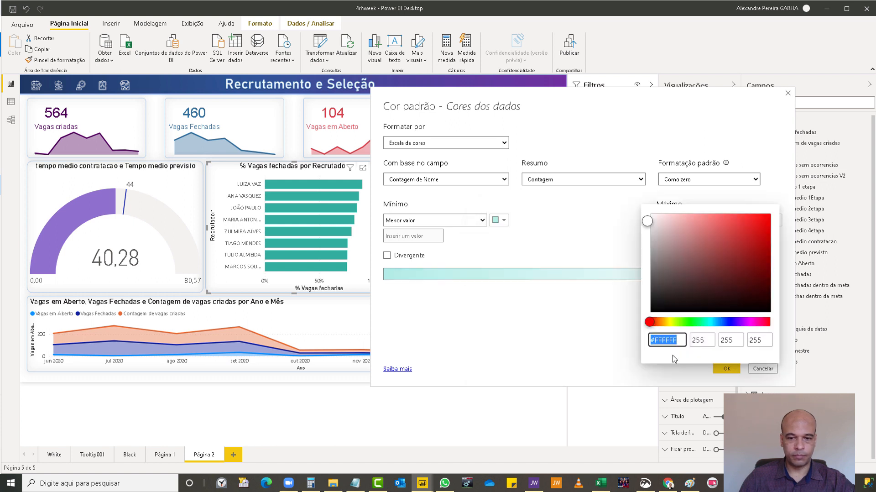
text(#32AFA0)
click(582, 347)
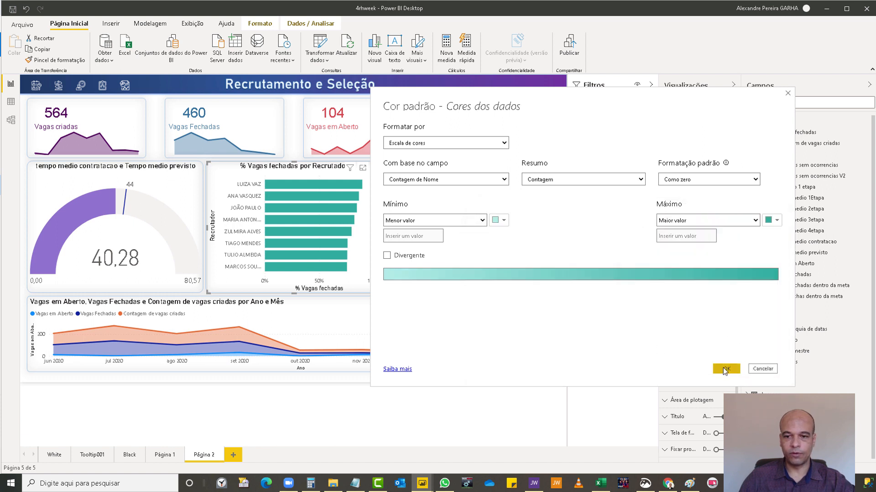
click(726, 368)
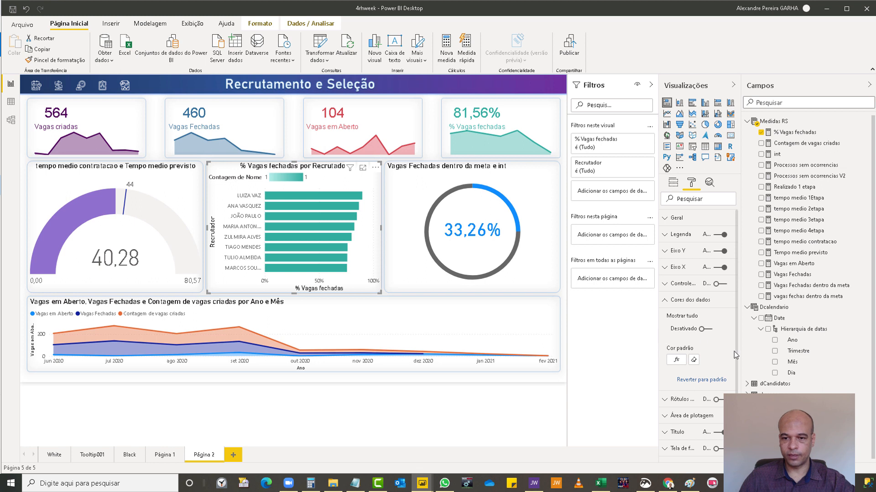
Turn off the legend of the % Vagas fechadas por Recrutador bar chart and turn on its data labels.
click(719, 239)
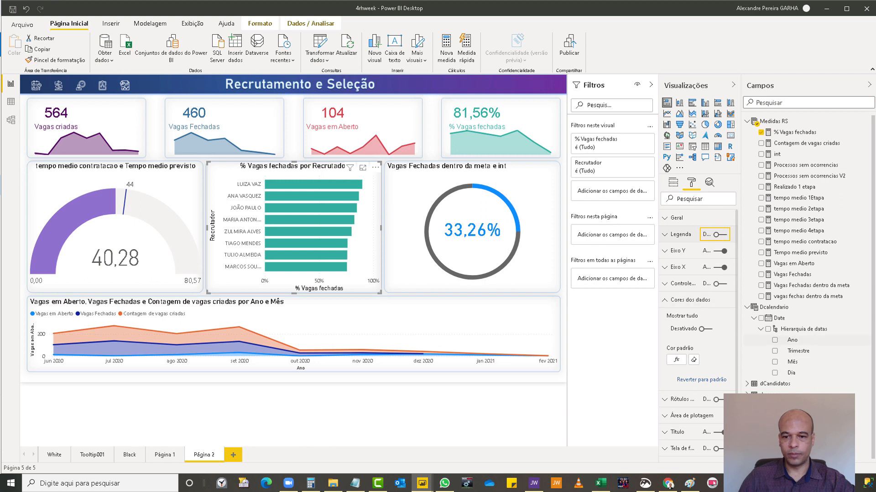
click(718, 399)
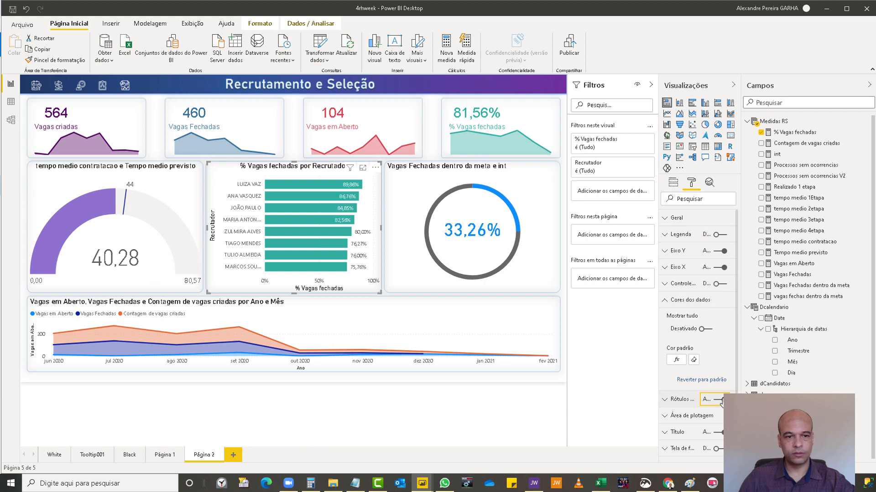
Turn off the X-axis and Y-axis titles of the % Vagas fechadas por Recrutador bar chart.
click(665, 267)
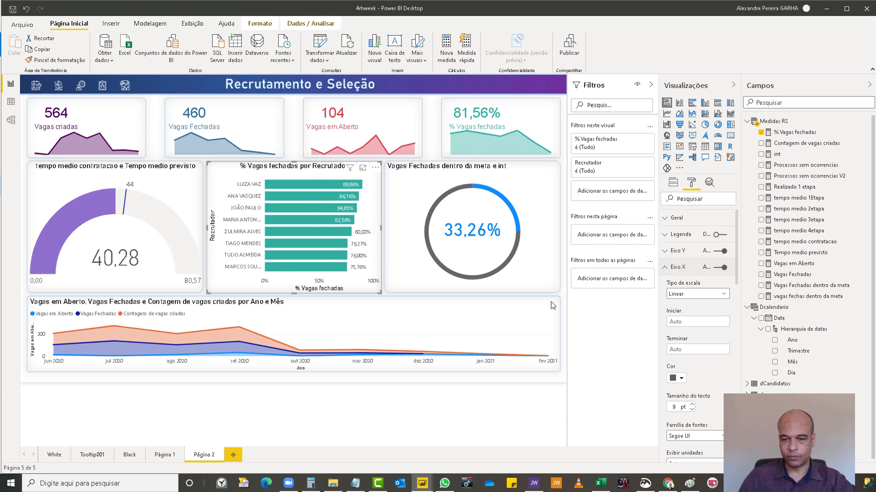
scroll(737, 283, down, 5)
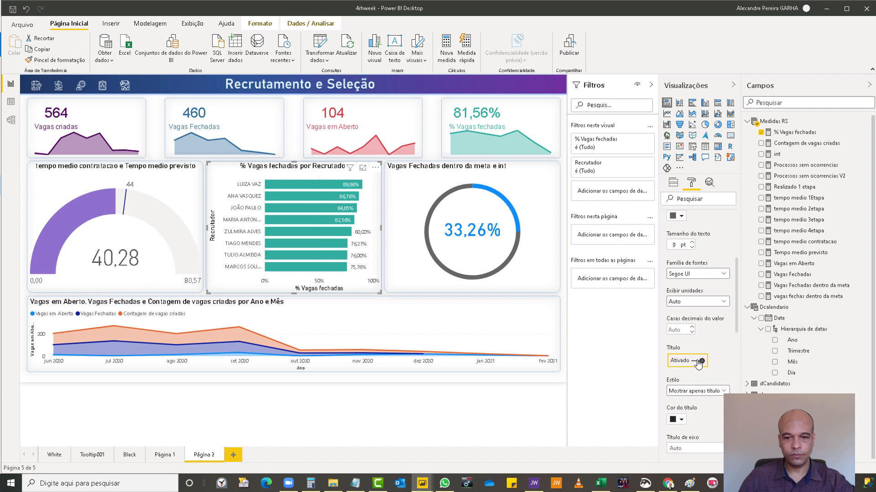
click(698, 361)
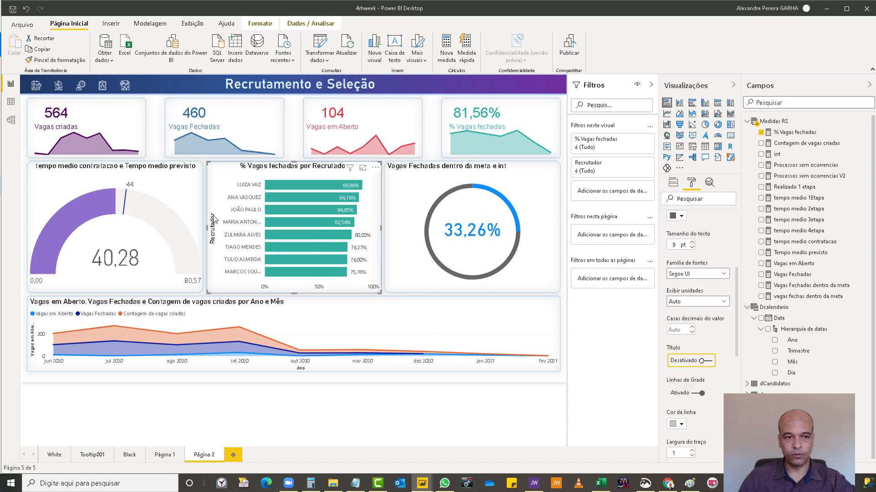
scroll(738, 345, up, 5)
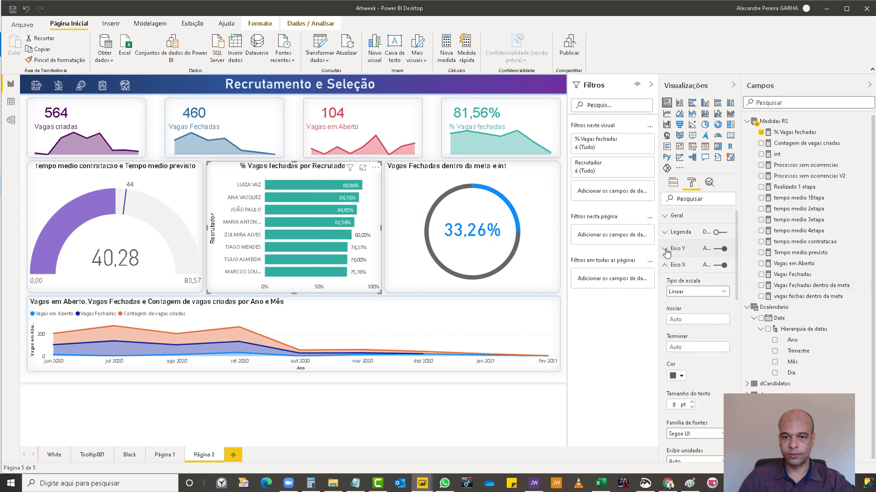
click(667, 249)
scroll(742, 278, down, 3)
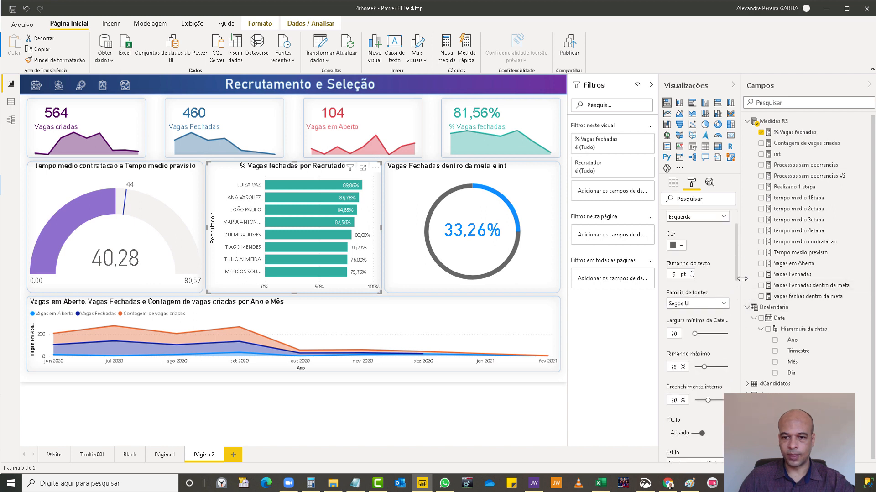
scroll(730, 276, down, 5)
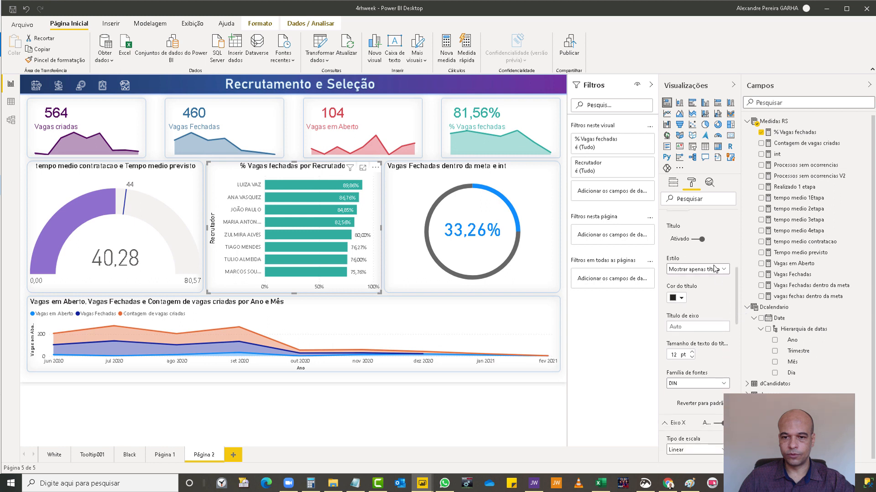
click(701, 239)
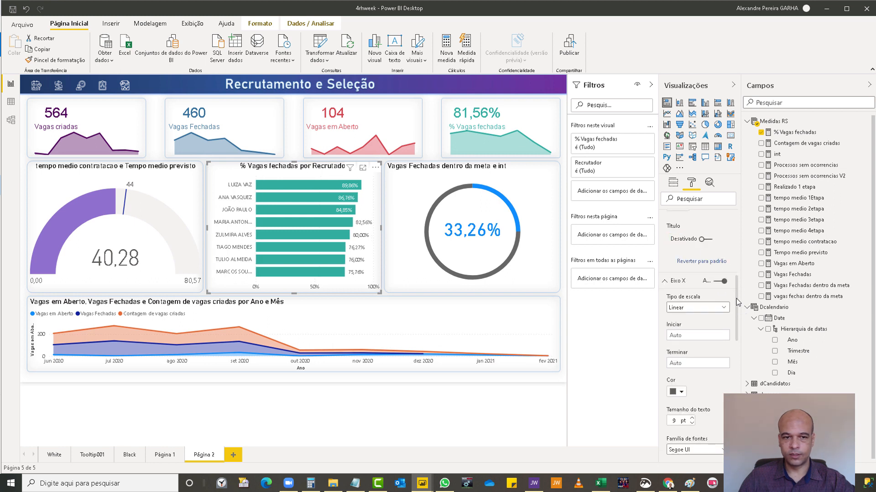
Set the maximum size of the bar chart's Y axis to 32% to give the recruiter names more room.
scroll(739, 282, down, 3)
scroll(739, 248, up, 1)
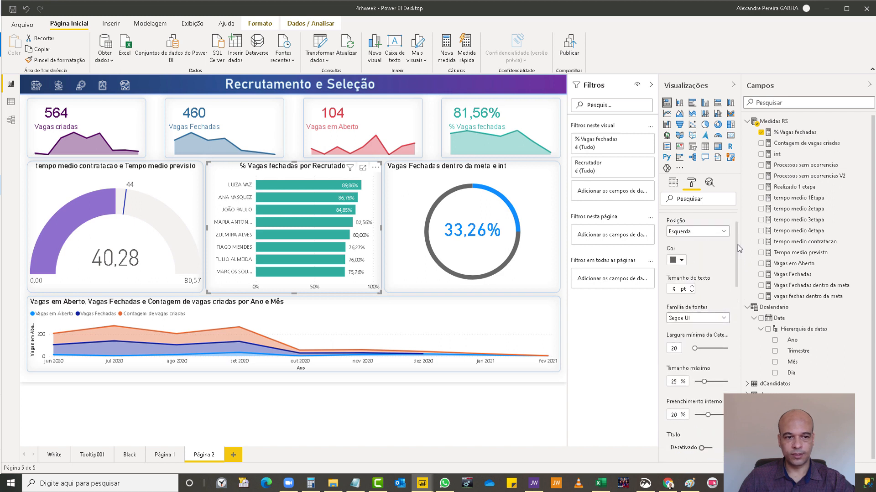
scroll(739, 251, down, 2)
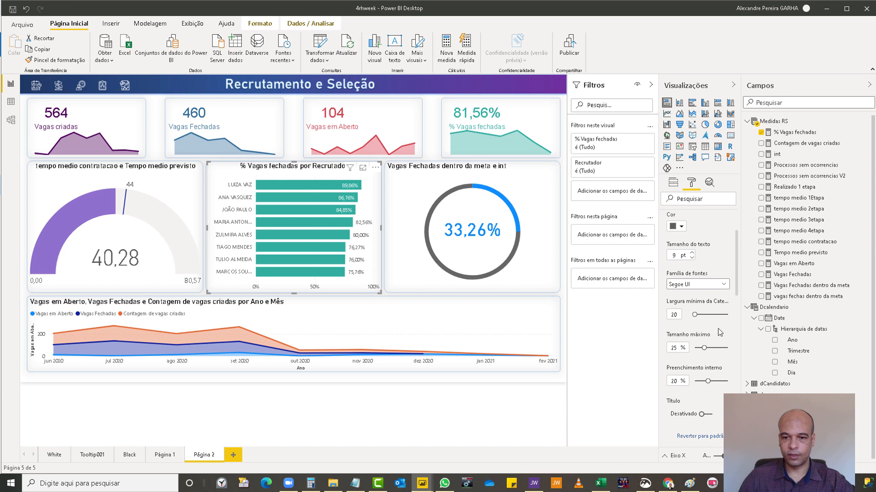
drag(704, 347, 710, 347)
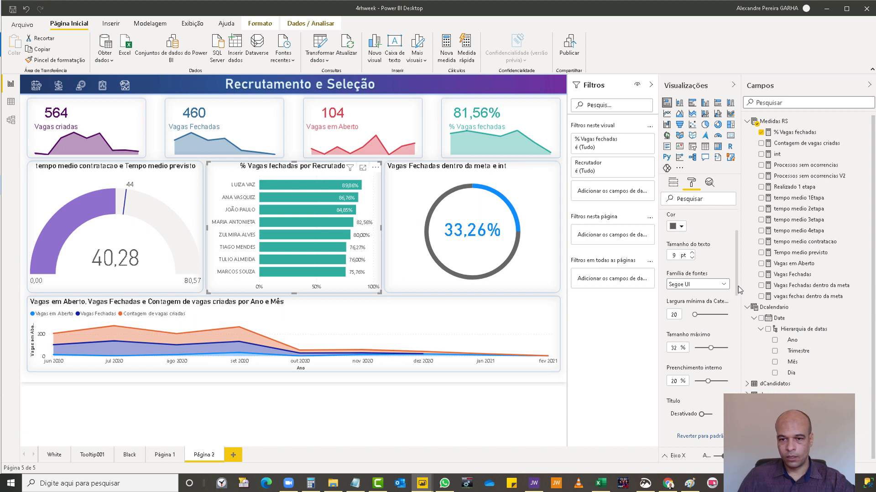
Set the position of the bar chart's data labels to Extremidade interna.
drag(736, 286, 743, 447)
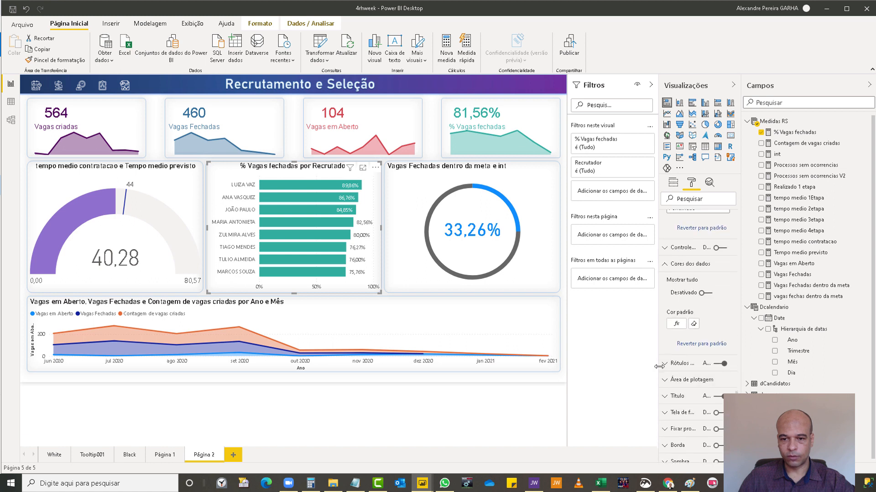
click(664, 366)
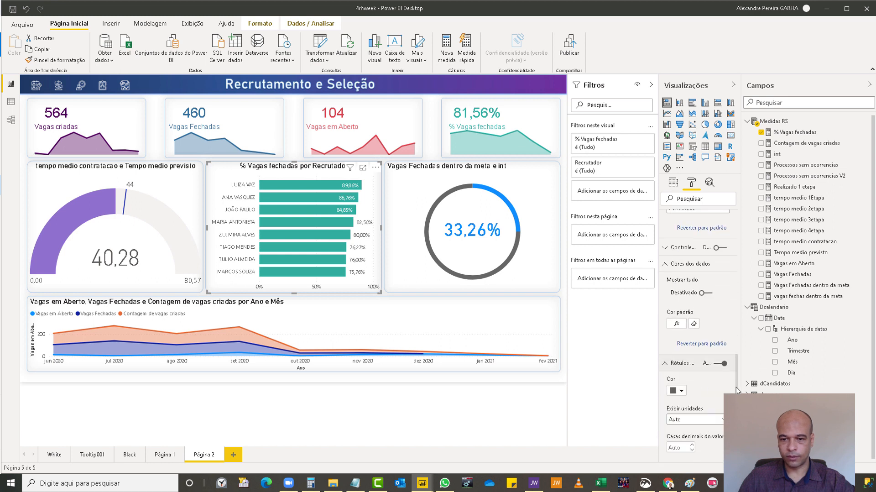
drag(736, 390, 737, 415)
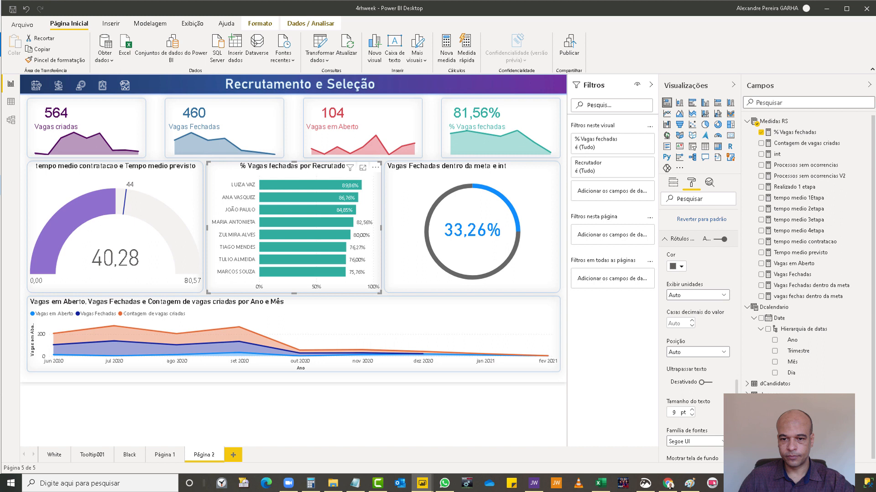
click(699, 352)
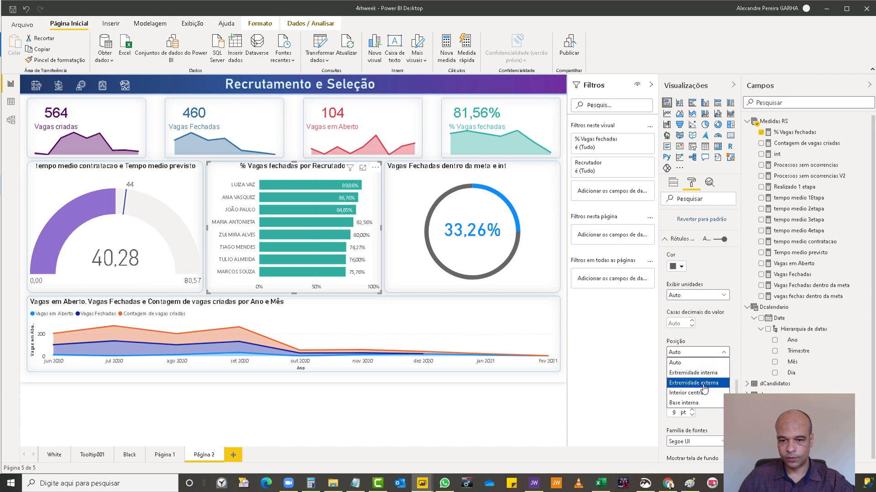
click(702, 372)
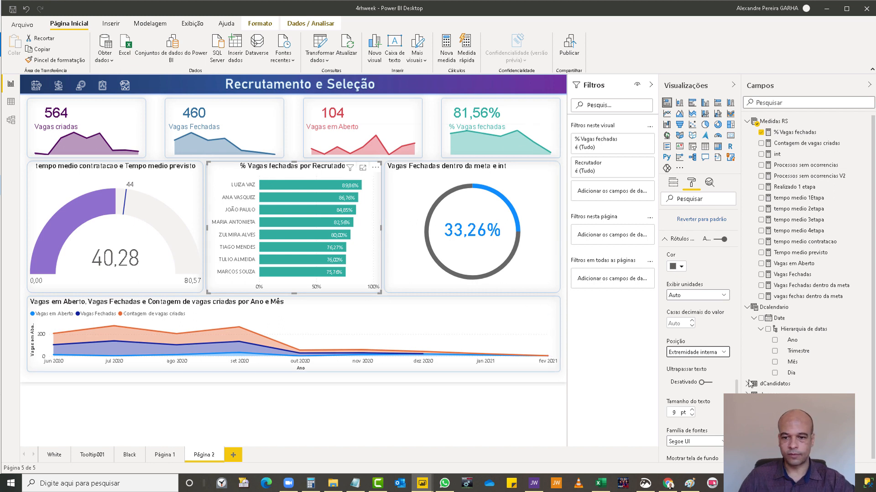
Try teal as the title font colour of the % Vagas fechadas por Recrutador bar chart, and set it back to black.
scroll(684, 433, down, 3)
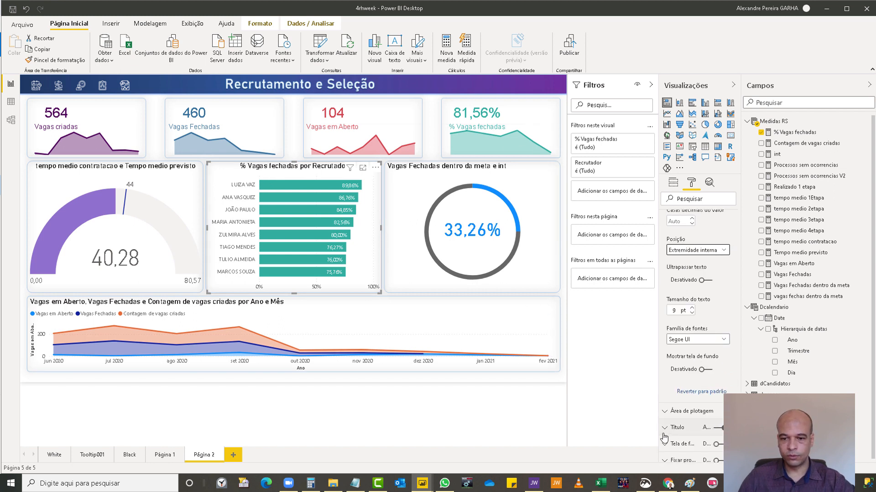
click(665, 428)
scroll(684, 365, down, 6)
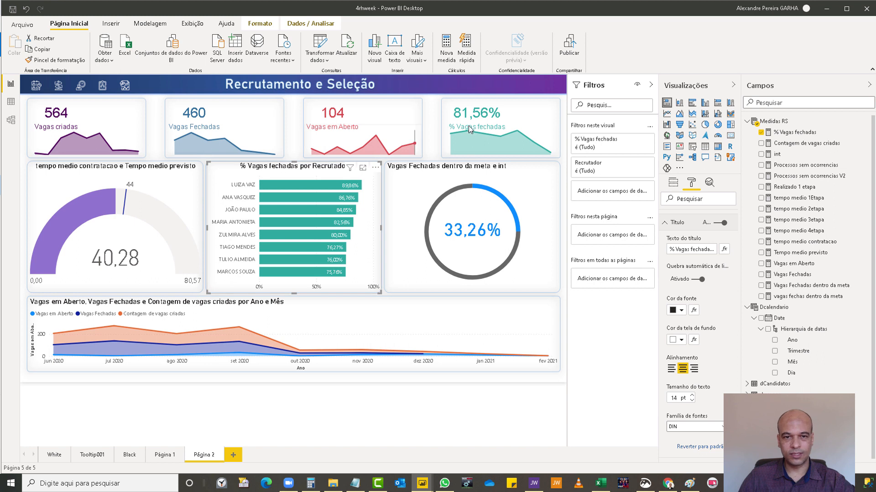
click(681, 311)
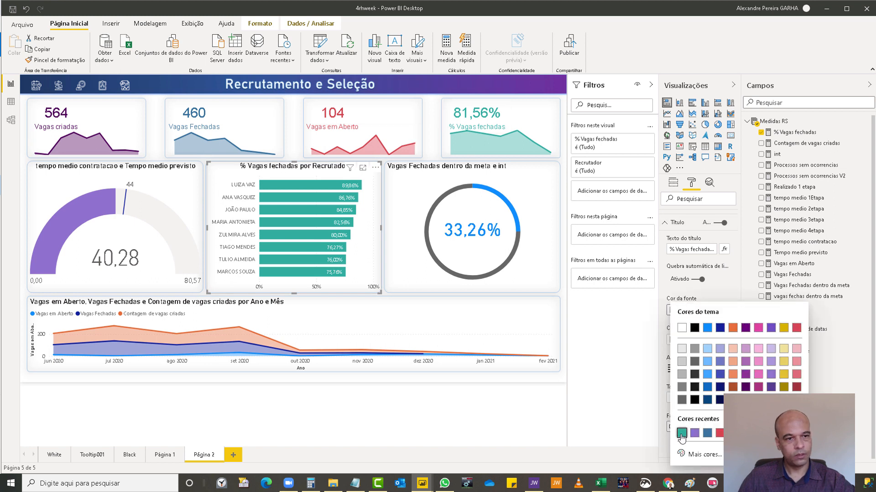
click(682, 432)
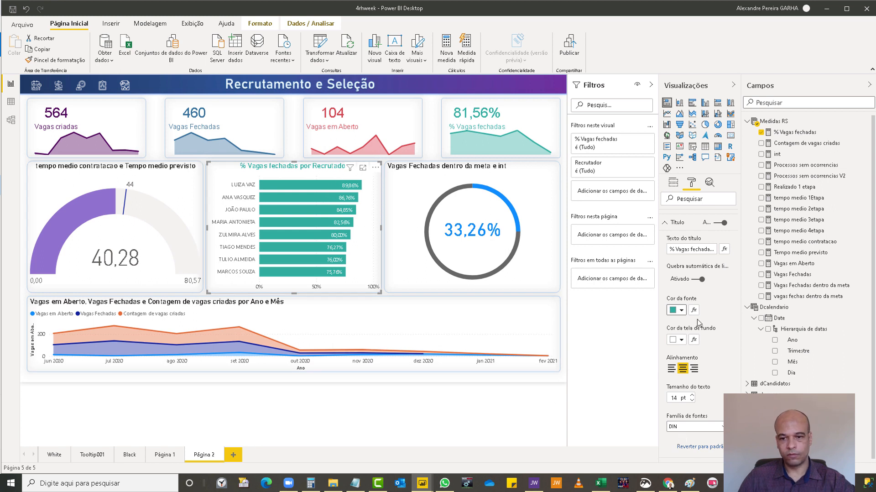
click(681, 312)
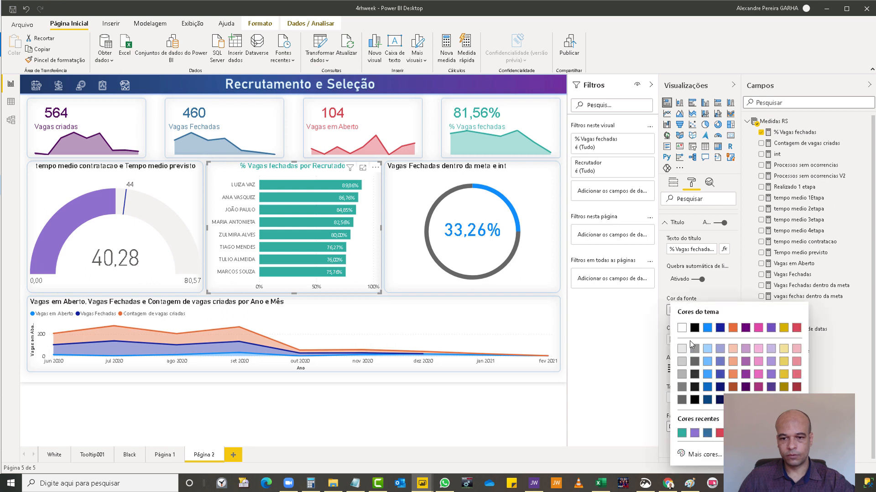
click(694, 327)
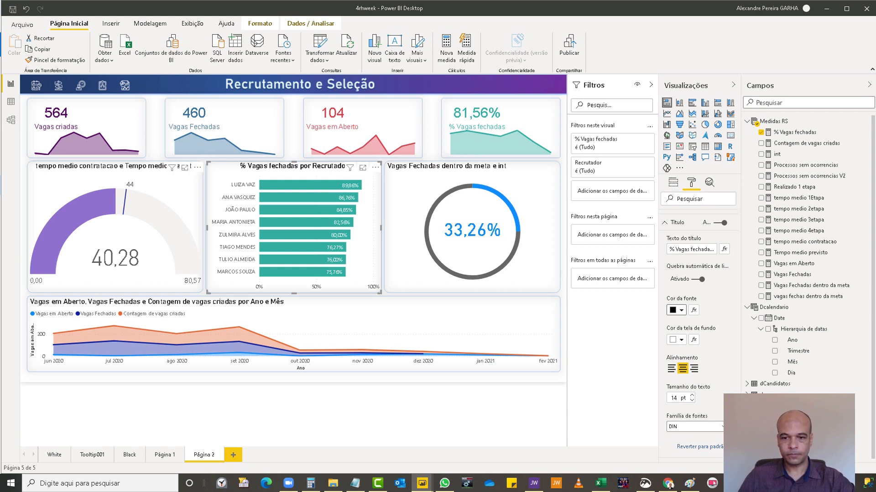
Capitalise the first letter of the gauge's title and shorten it to "Tempo medio contratacao".
click(119, 231)
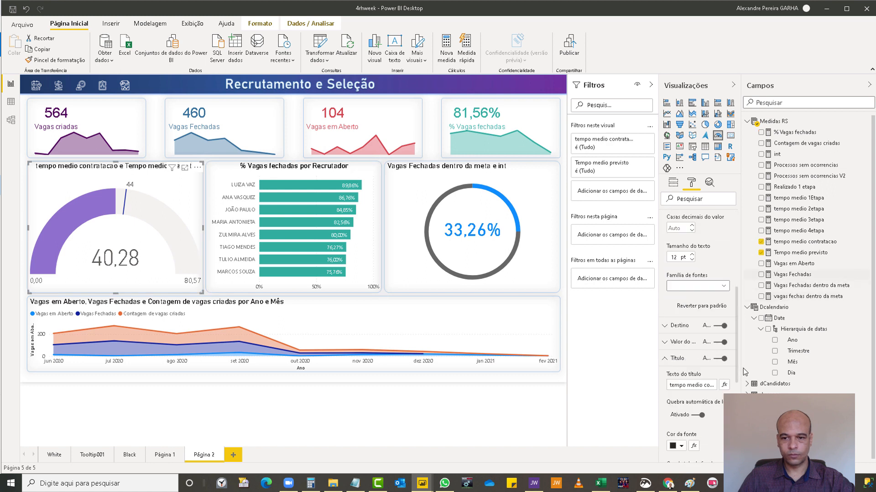
scroll(673, 351, down, 5)
click(670, 341)
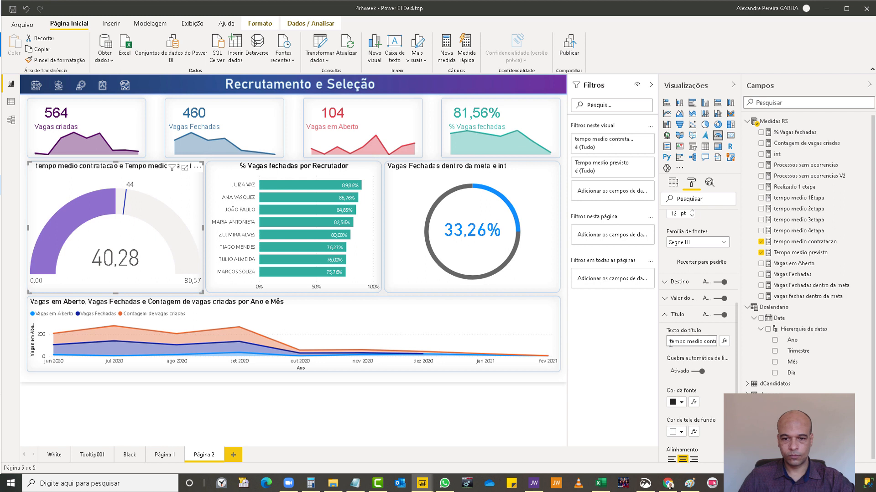
key(Delete)
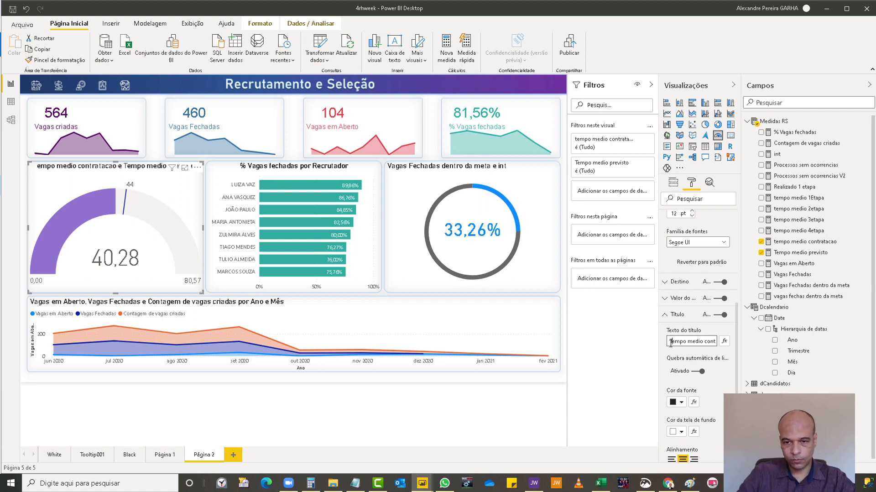
text(T)
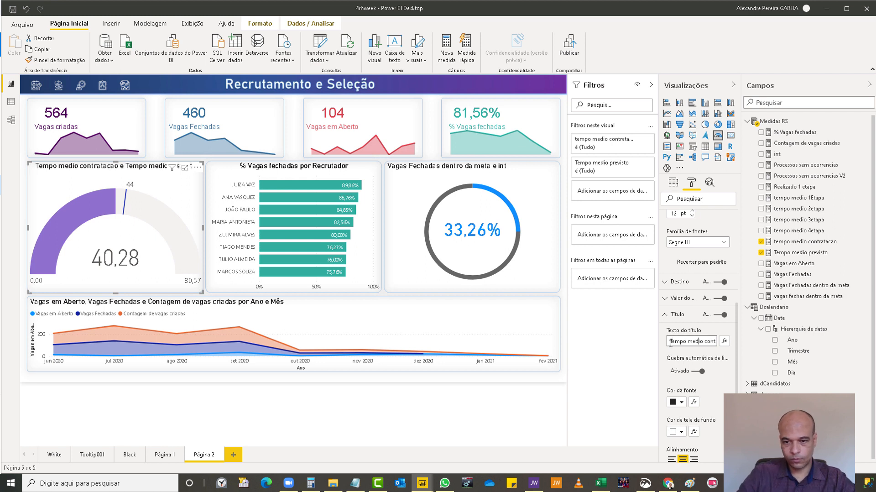
key(Right)
key(Right)
key(Right)
key(Right)
key(Right)
key(Right)
key(Right)
key(Right)
key(Right)
key(Right)
key(Right)
key(Right)
key(Right)
key(BackSpace)
key(BackSpace)
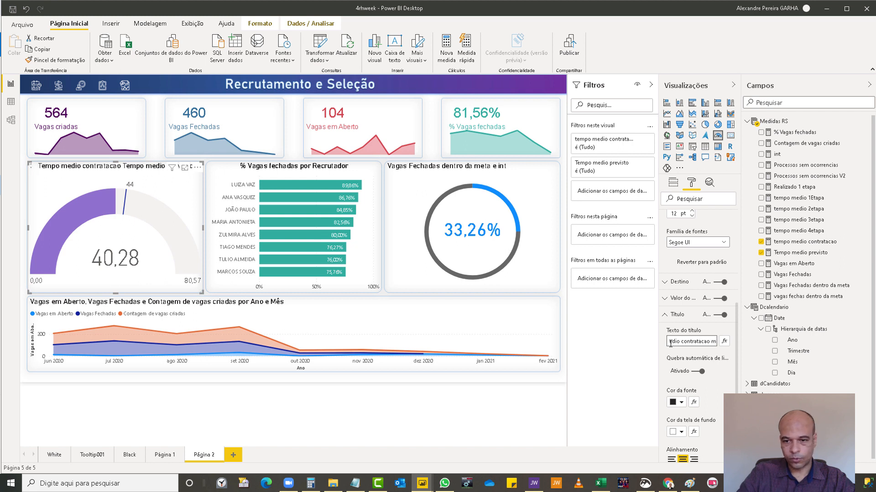
key(BackSpace)
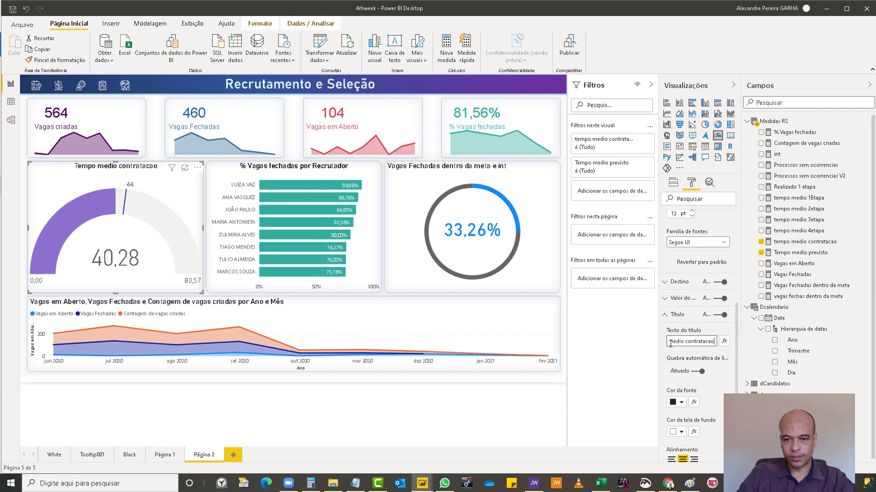
Correct the accents in the gauge's title so that it reads "Tempo médio contratação".
key(BackSpace)
key(BackSpace)
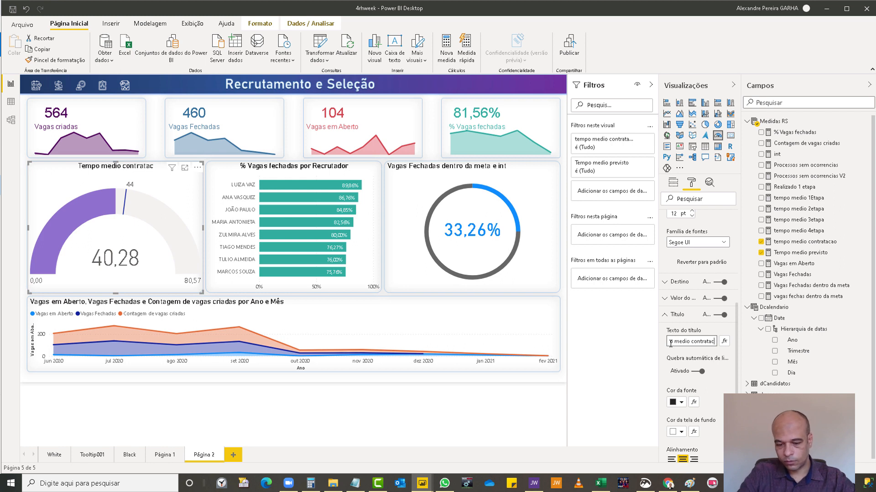
key(BackSpace)
text(ção)
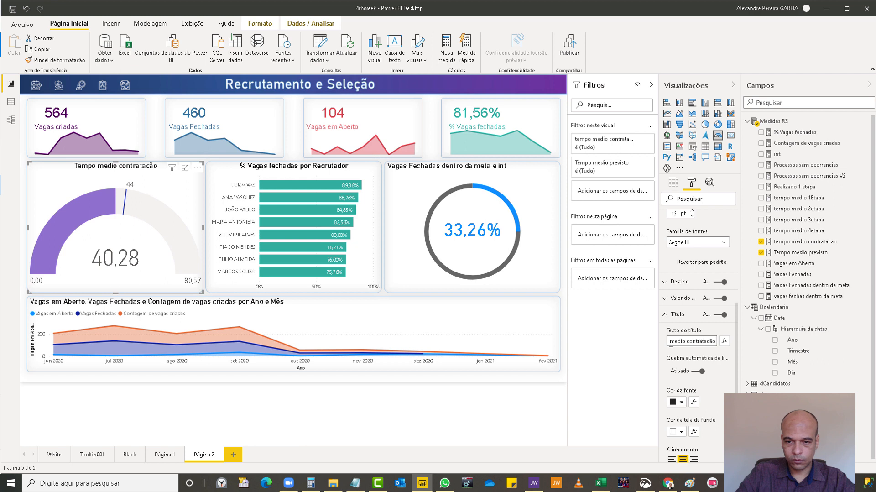
key(BackSpace)
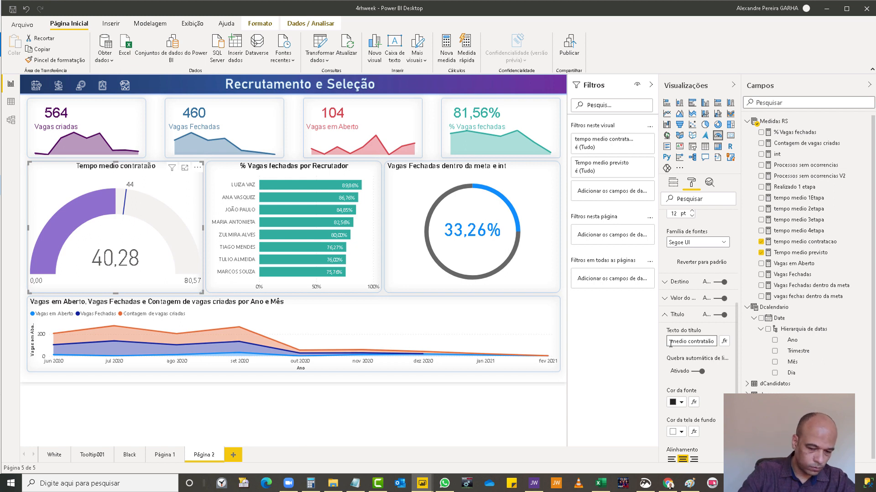
text(ç)
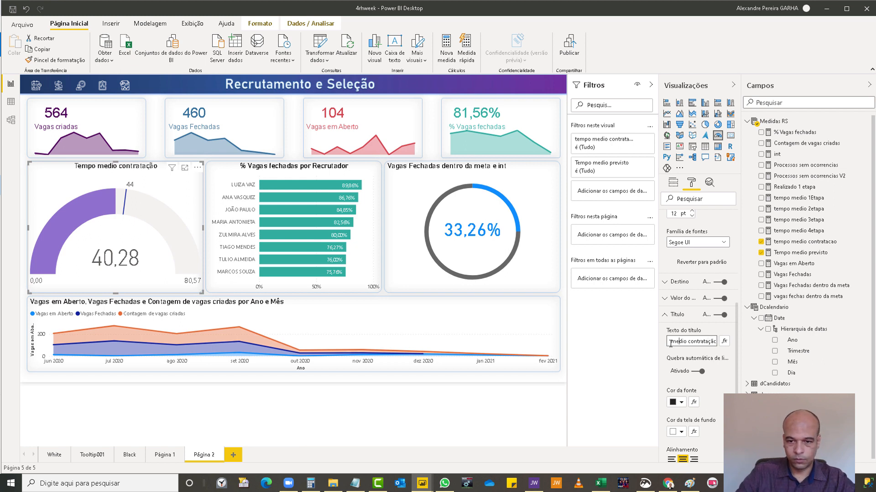
key(BackSpace)
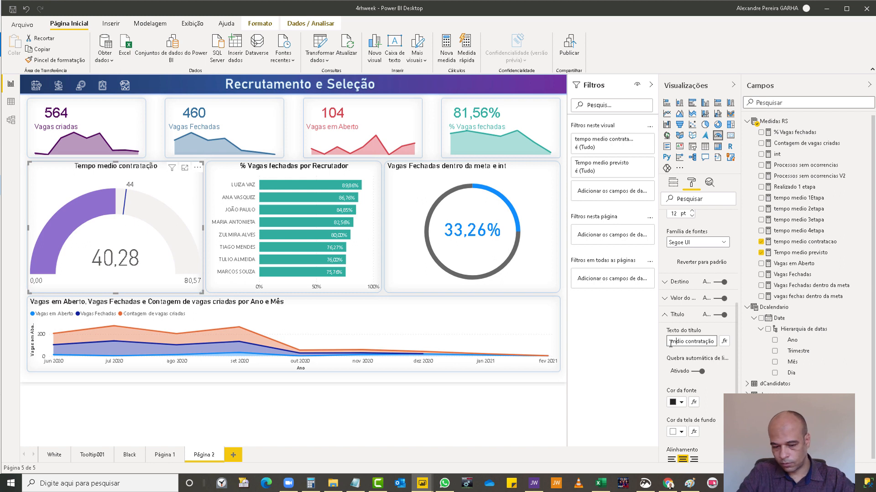
text(édio co...)
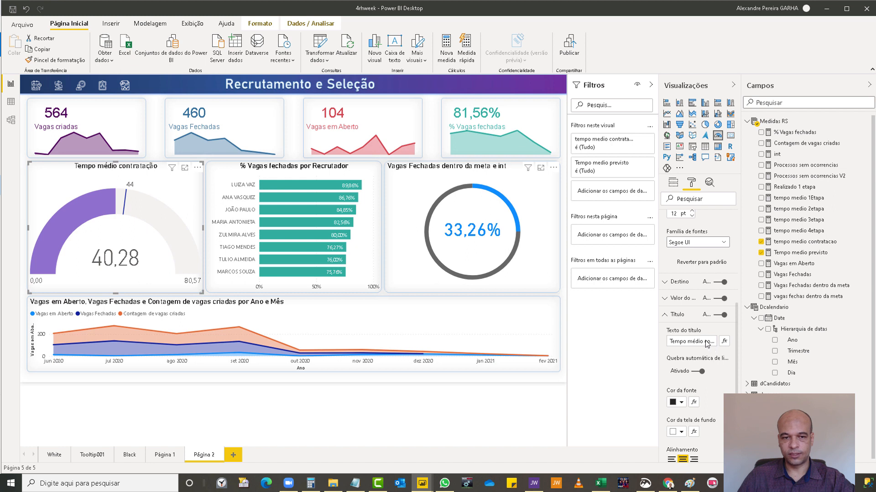
Shorten the donut chart's title to "Vagas Fechadas dentro da meta".
click(400, 181)
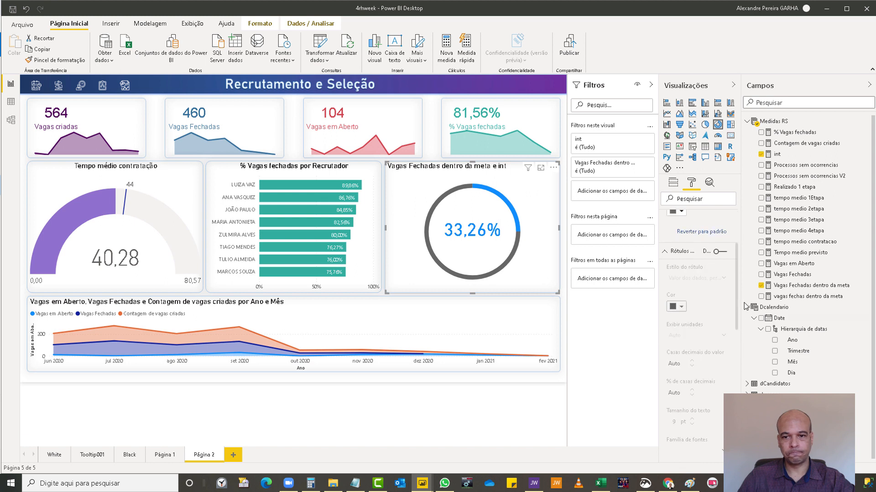
drag(738, 315, 742, 365)
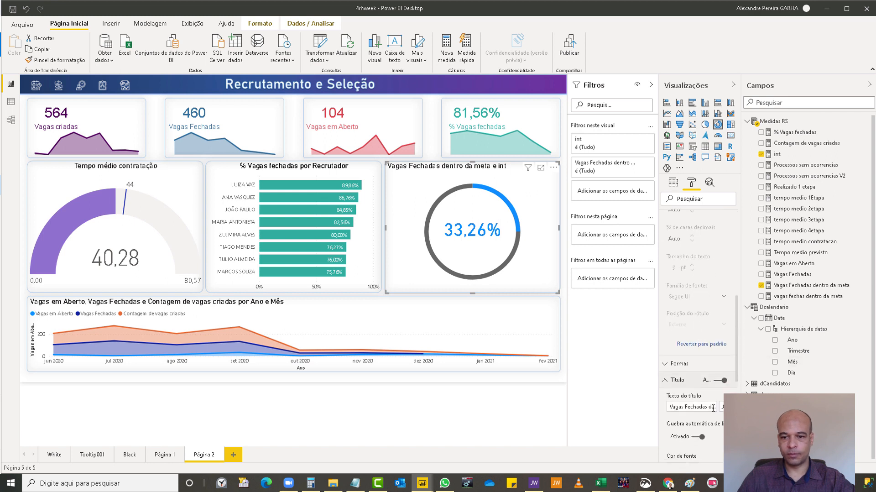
click(712, 407)
key(End)
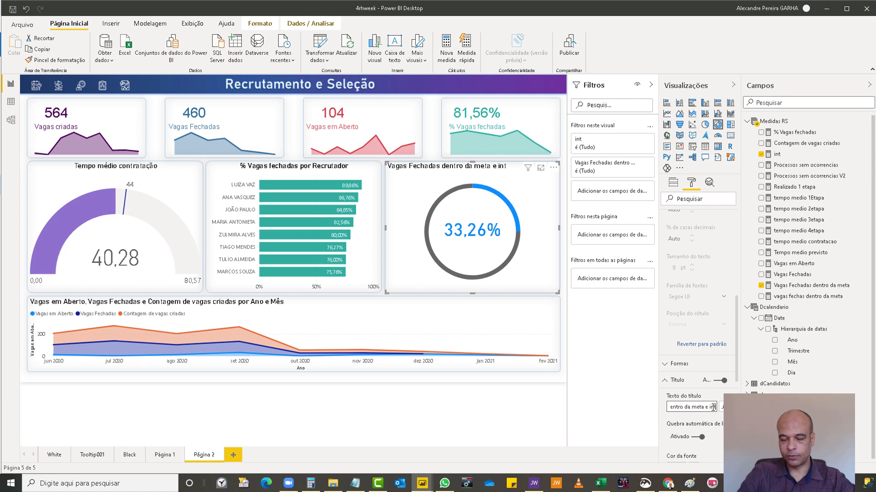
key(BackSpace)
key(BackSpace)
key(BackSpace)
key(BackSpace)
key(BackSpace)
key(BackSpace)
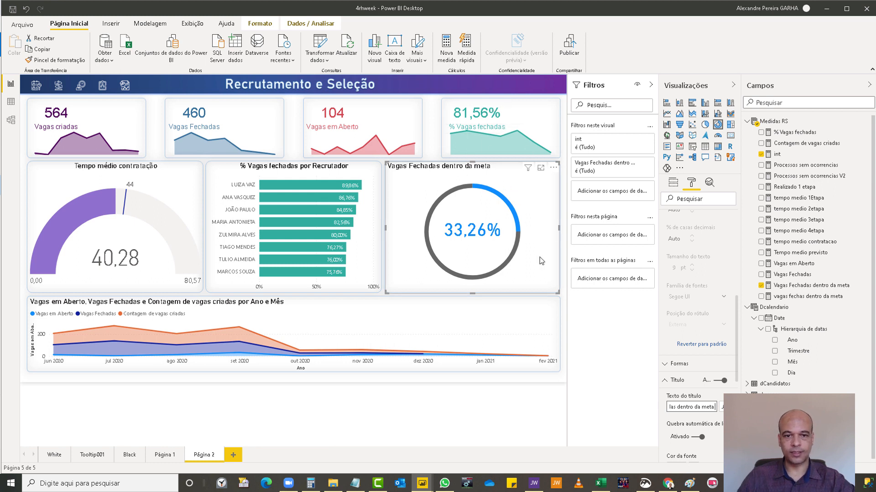
Set the donut's Vagas Fechadas dentro da meta data colour to a custom teal, lighter than the one used in the bar chart.
scroll(734, 340, up, 5)
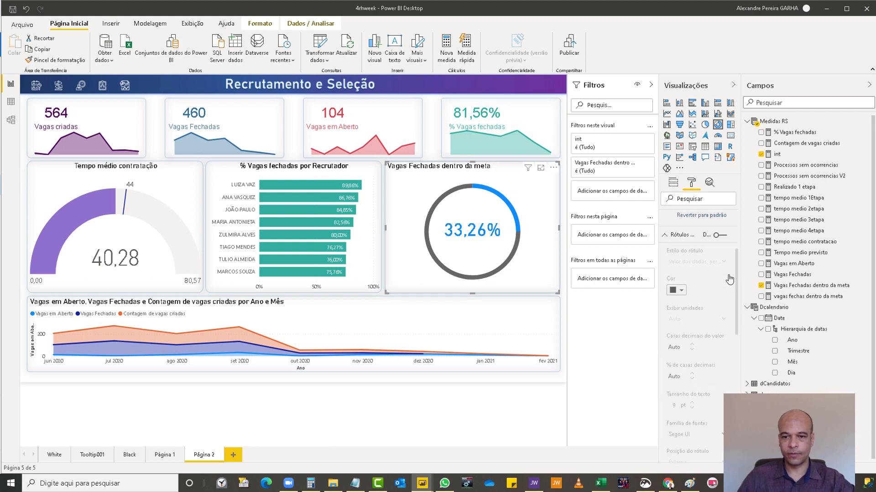
click(680, 279)
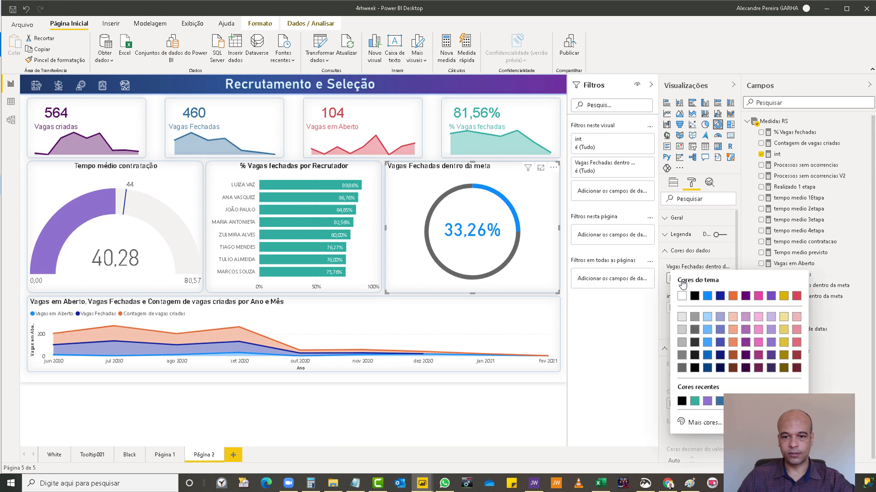
click(693, 401)
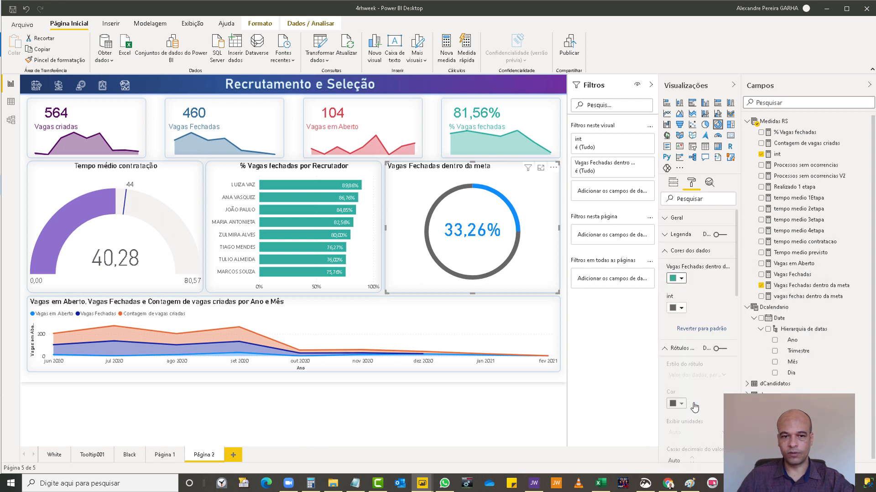
click(682, 279)
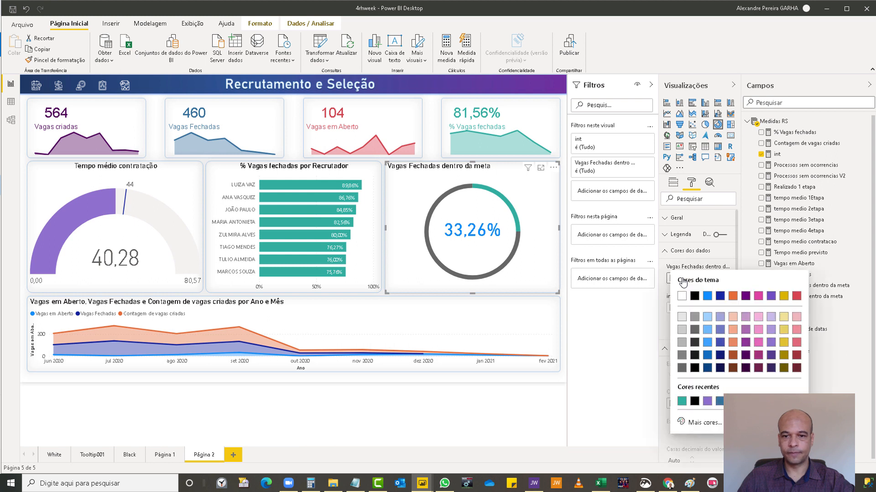
click(702, 423)
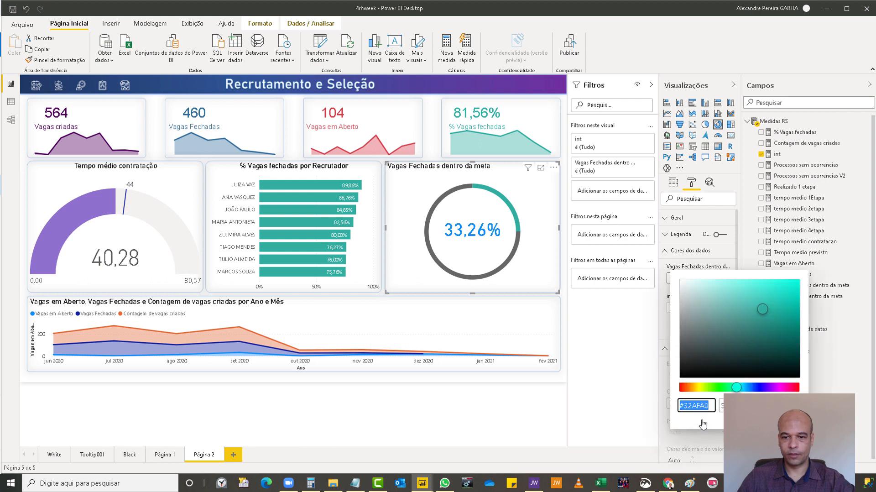
drag(761, 304, 753, 294)
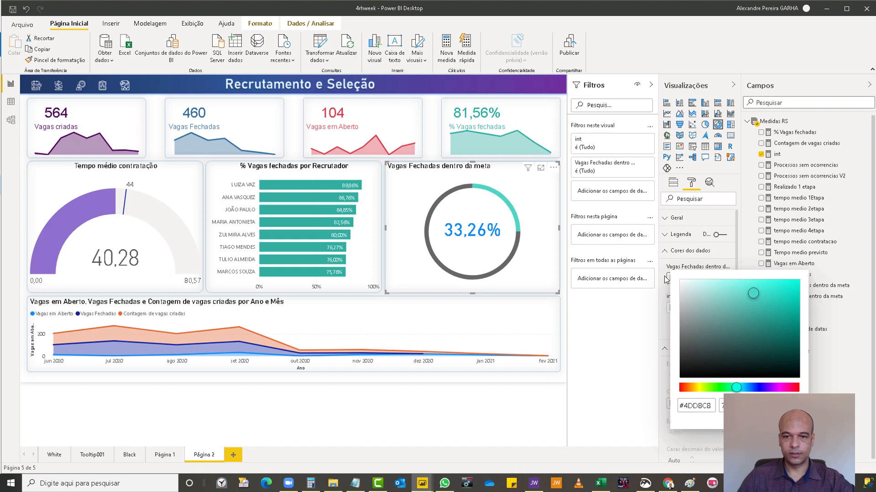
click(694, 401)
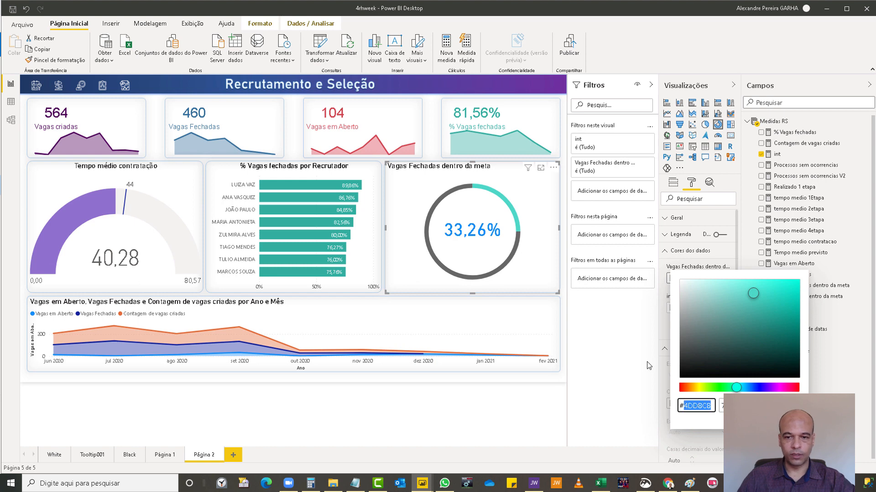
click(632, 351)
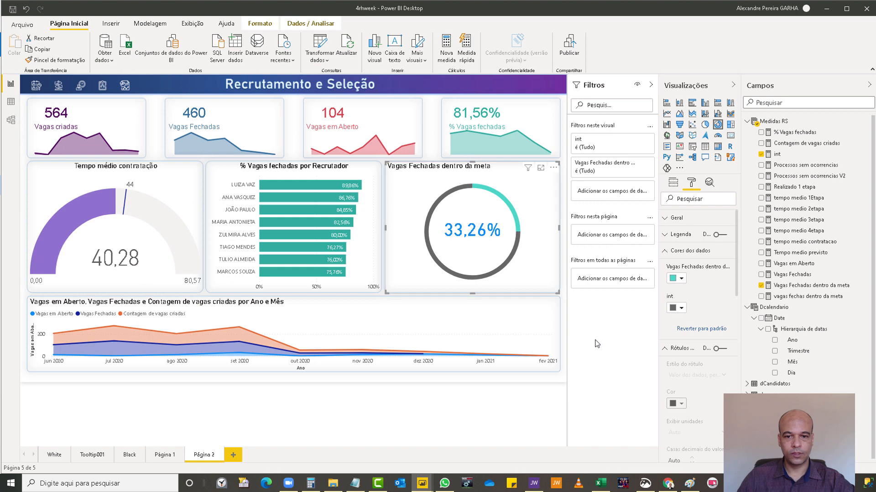
click(566, 297)
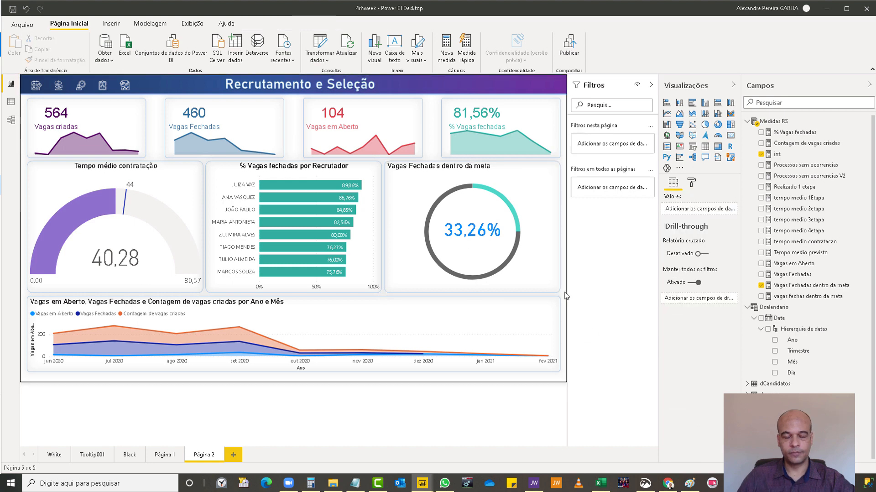
Set the data label colour of the percentage card inside the donut to the same light teal as the donut's slice.
click(473, 235)
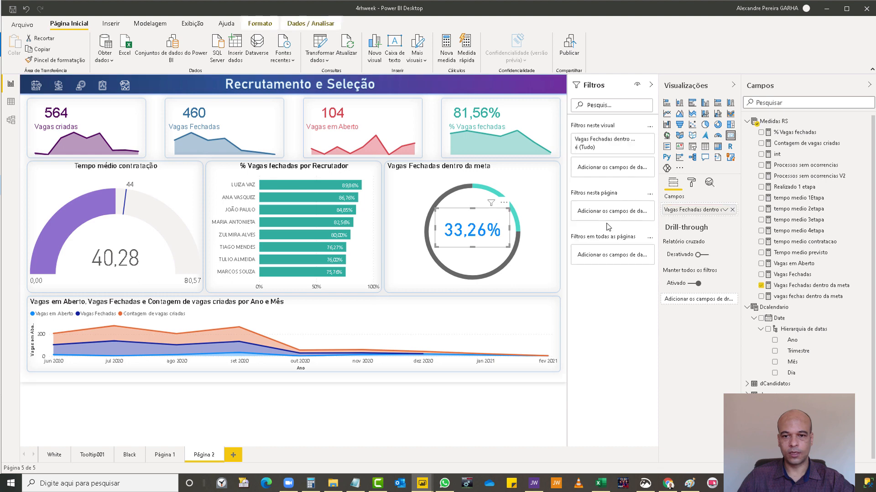
click(692, 184)
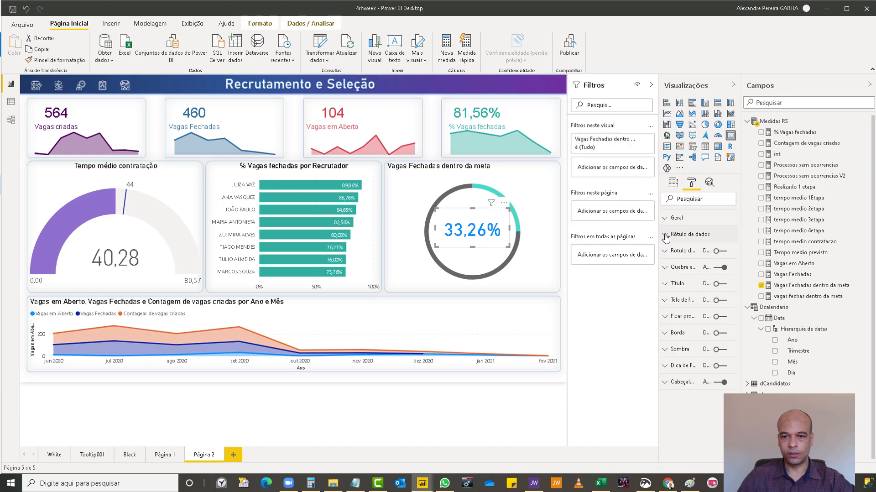
click(667, 234)
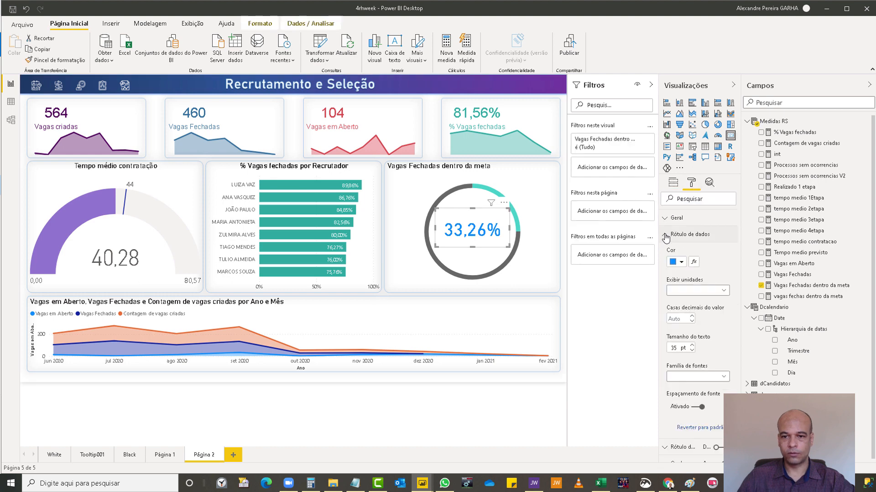
click(679, 261)
click(680, 385)
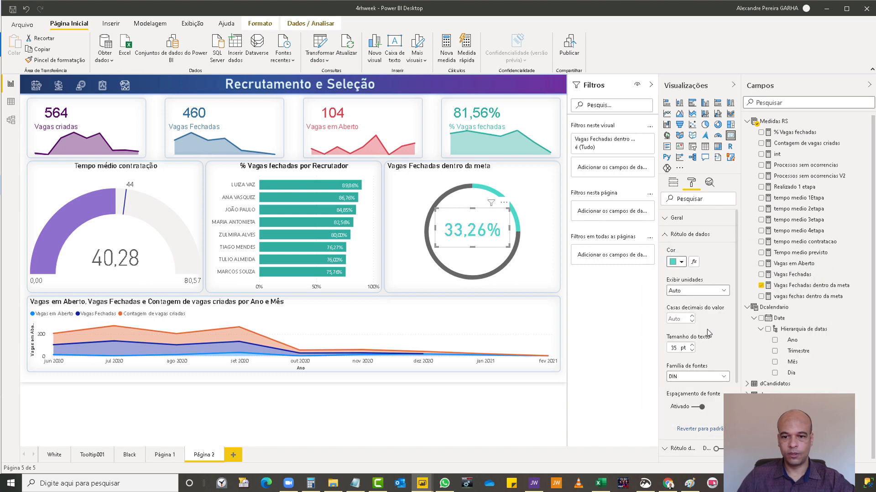
drag(739, 295, 745, 364)
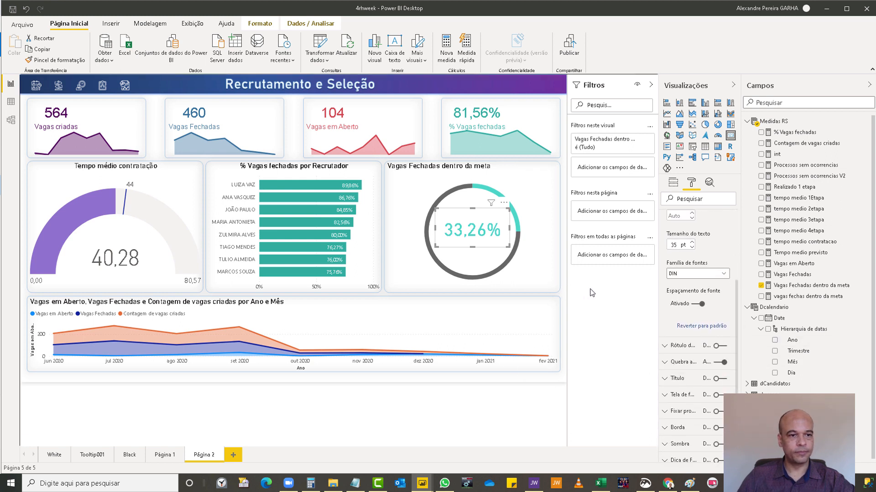
click(564, 275)
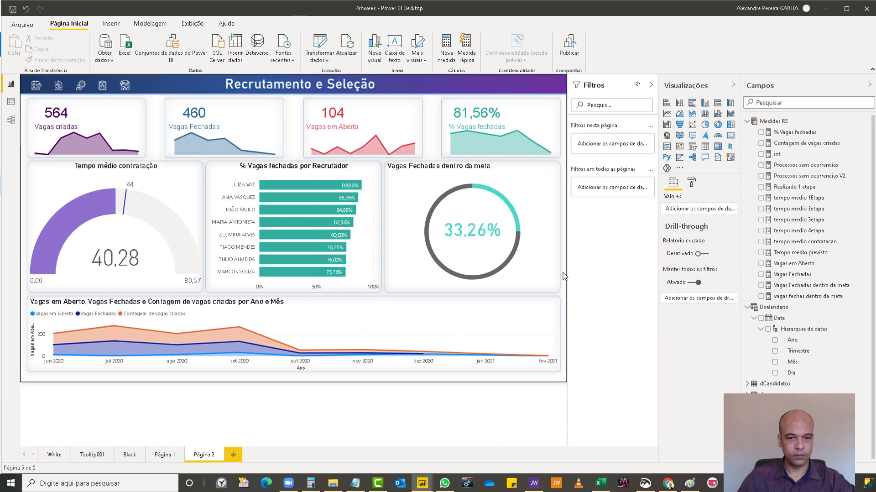
Set the Contagem de vagas criadas series in the area chart to the dark purple of the Vagas criadas card.
click(182, 296)
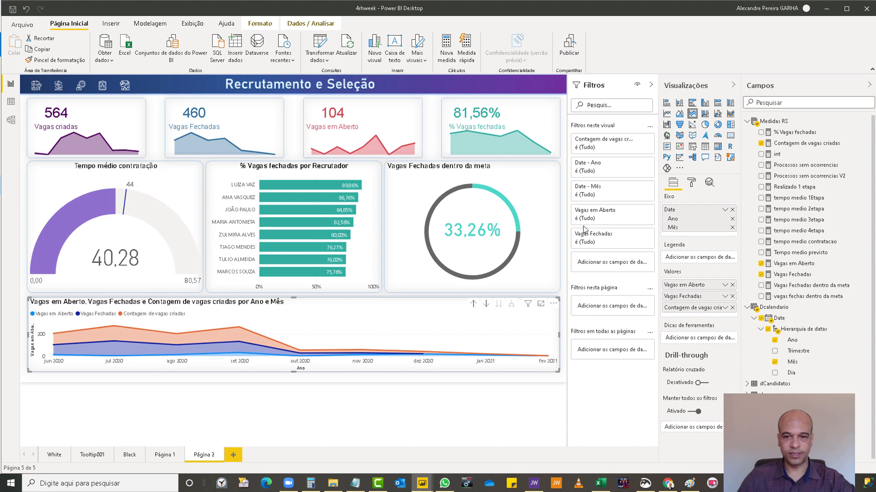
click(692, 183)
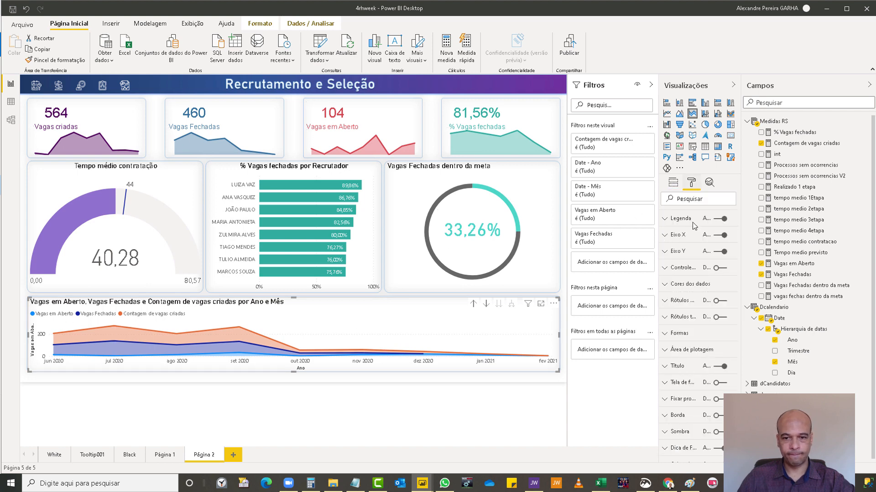
scroll(665, 286, up, 1)
click(665, 284)
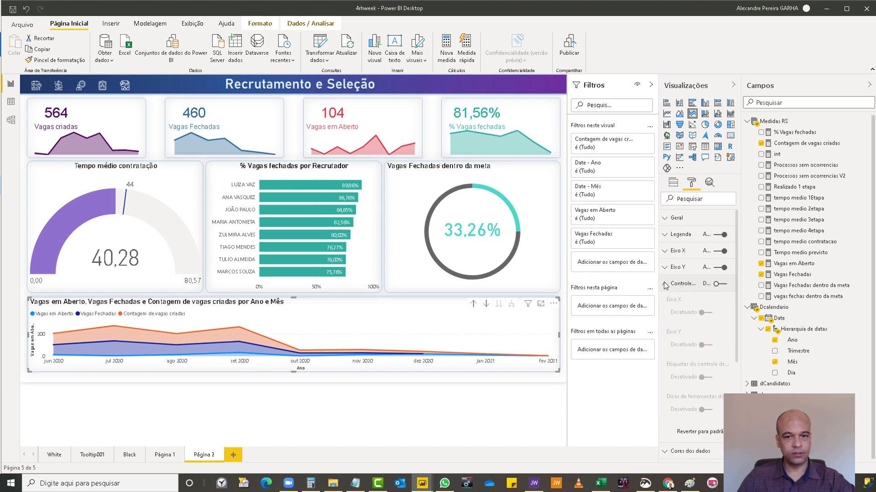
scroll(735, 301, down, 5)
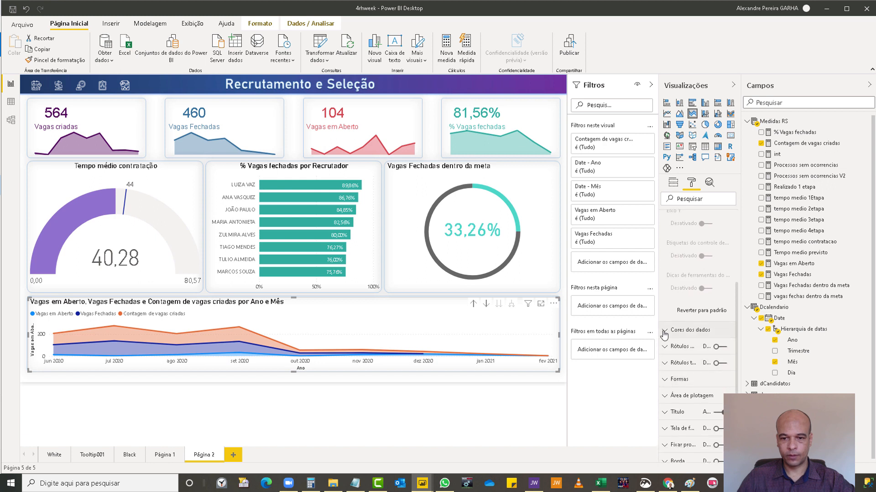
click(668, 334)
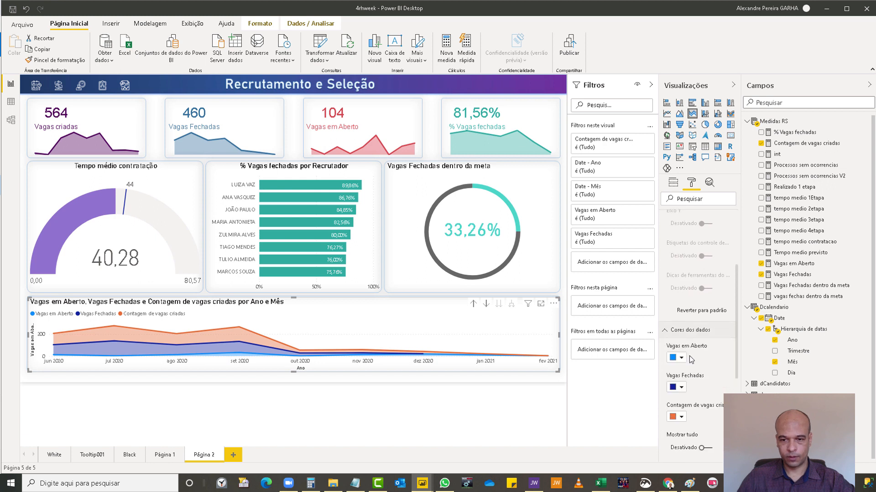
click(681, 417)
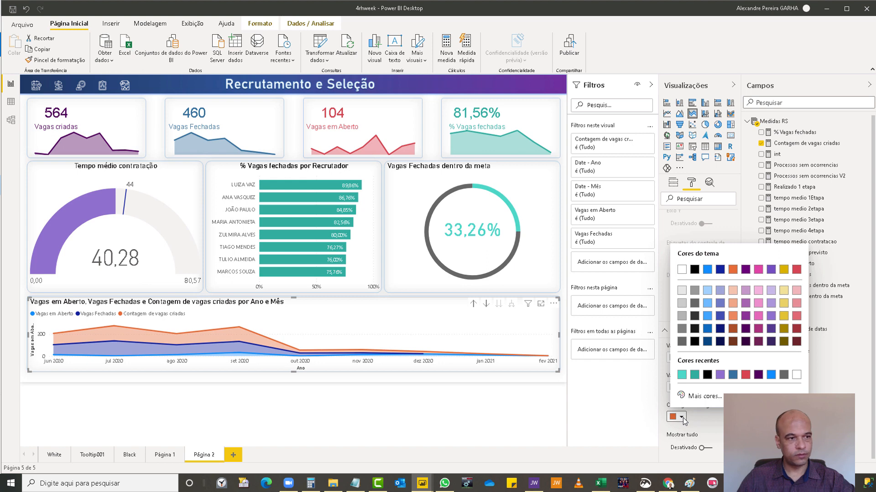
click(758, 375)
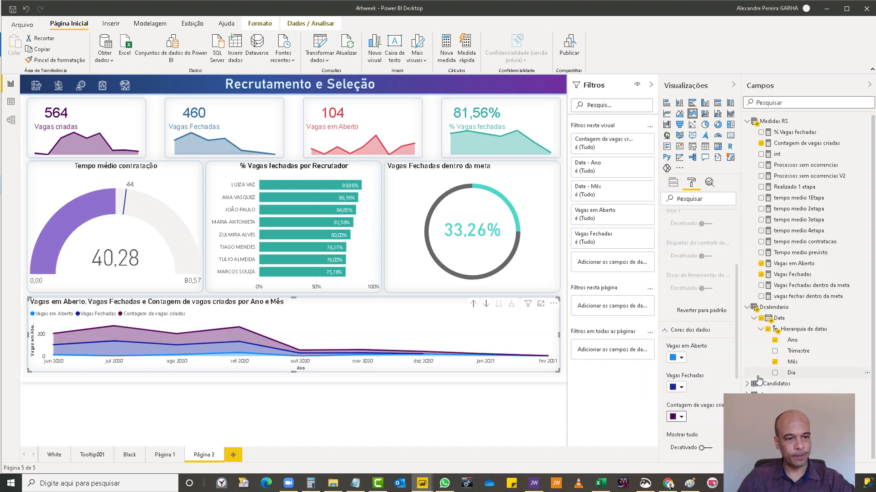
Recolour the area chart's Vagas Fechadas series blue and its Vagas em Aberto series red, matching their KPI cards.
click(682, 387)
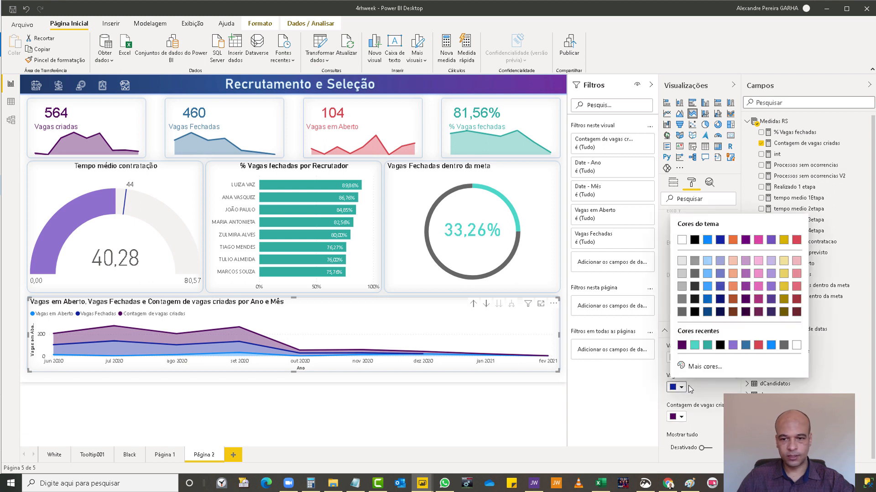
click(746, 345)
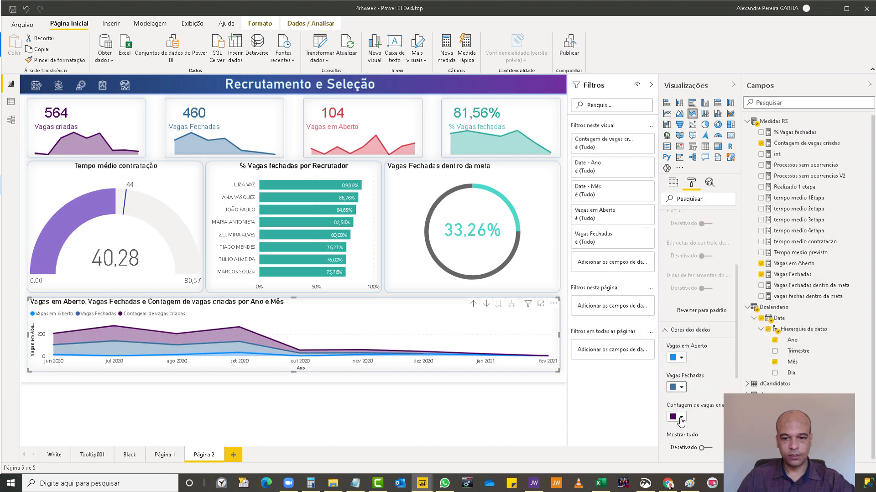
click(681, 357)
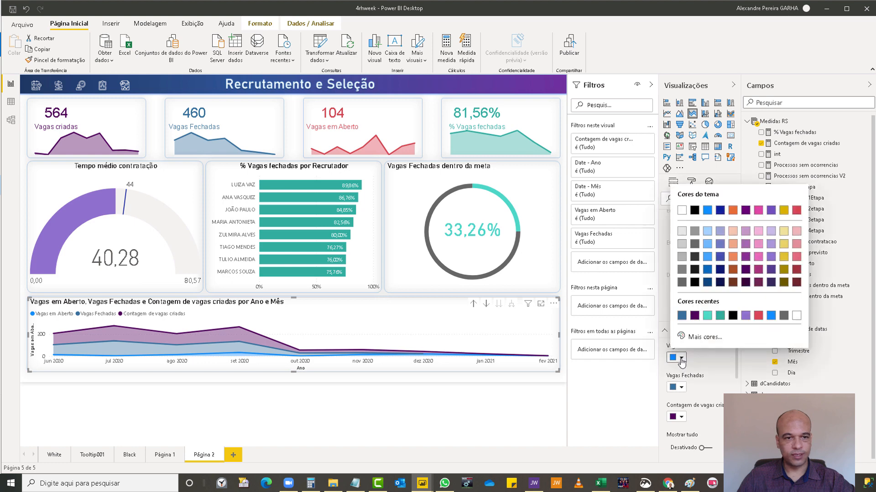
click(758, 315)
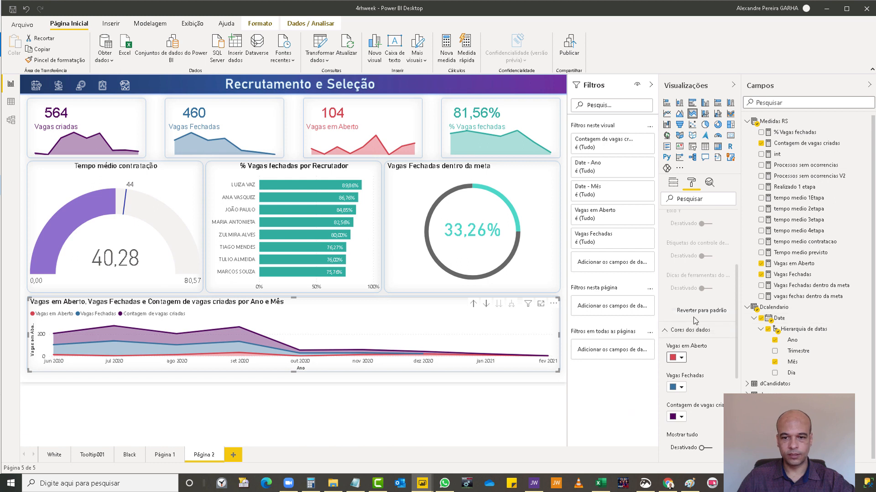
Turn off the area chart's Y axis together with its axis title, and hide the legend.
scroll(702, 296, up, 3)
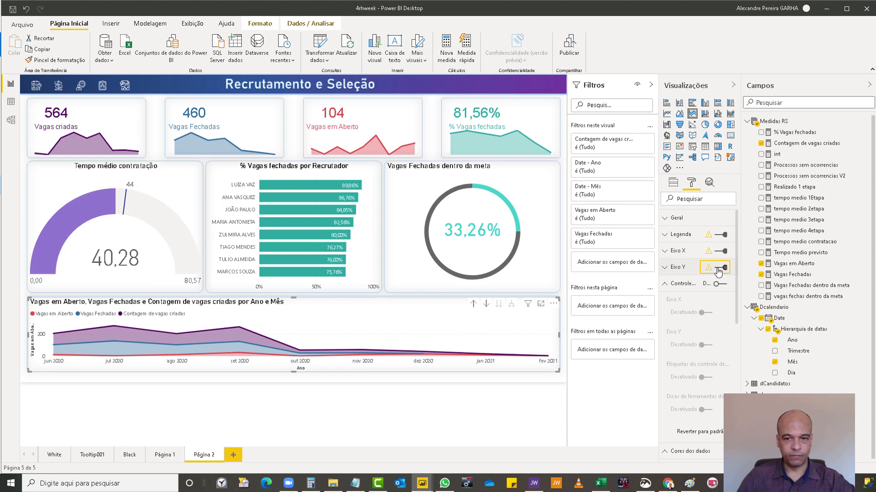
click(720, 268)
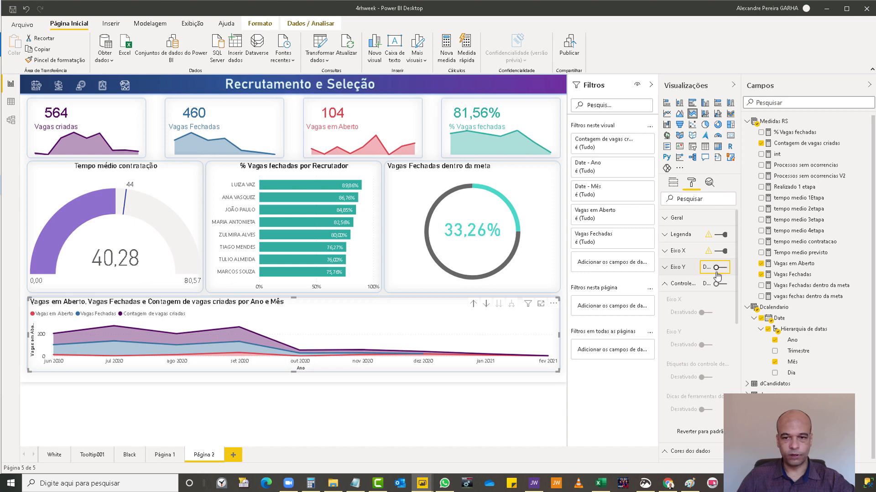
click(665, 268)
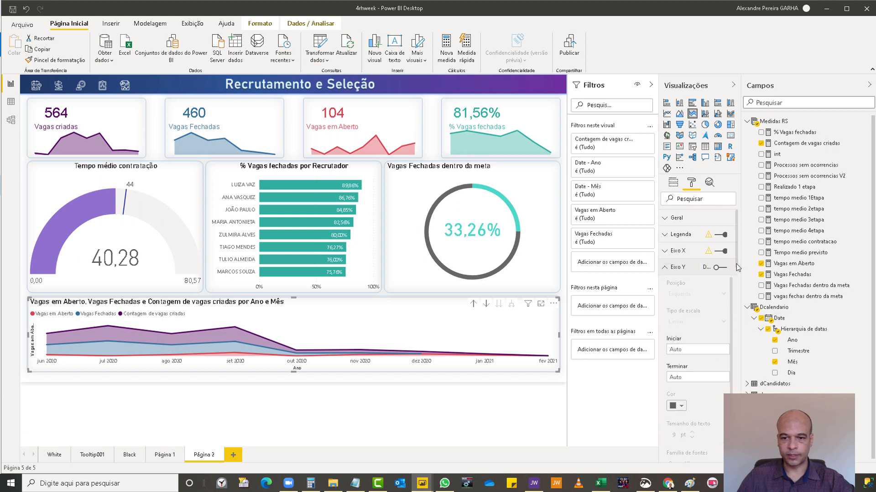
scroll(734, 273, down, 5)
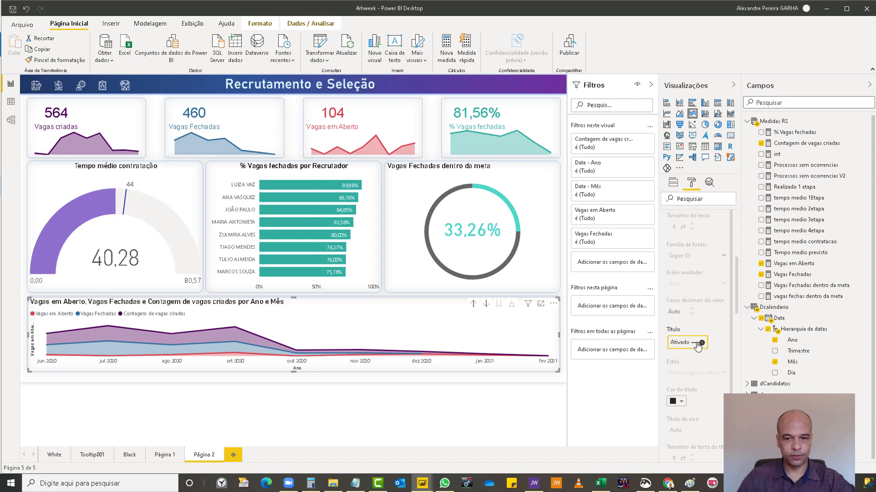
click(698, 343)
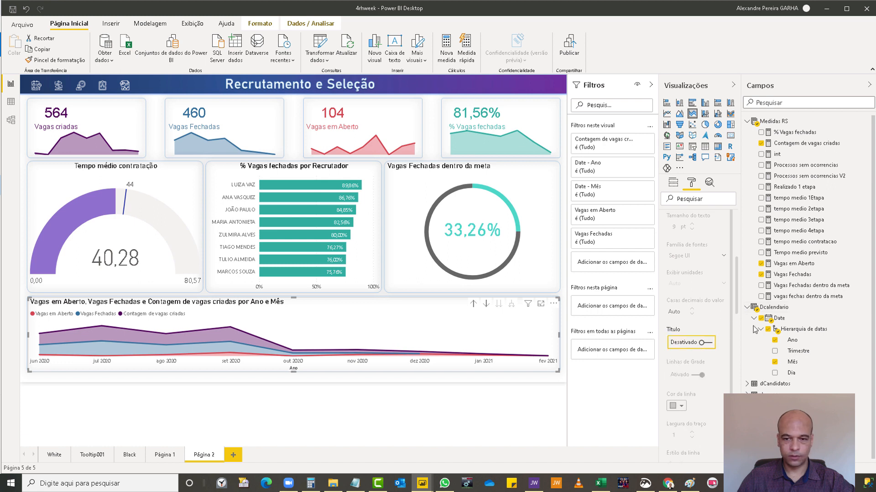
scroll(737, 276, up, 5)
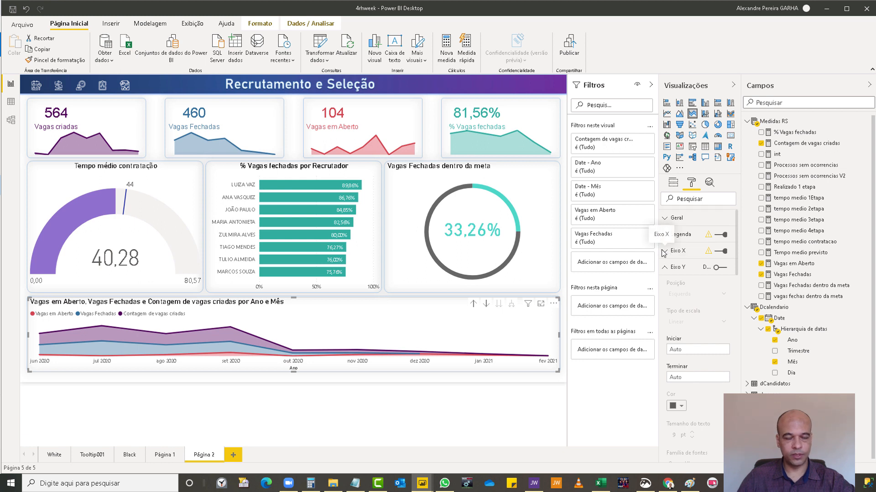
click(719, 236)
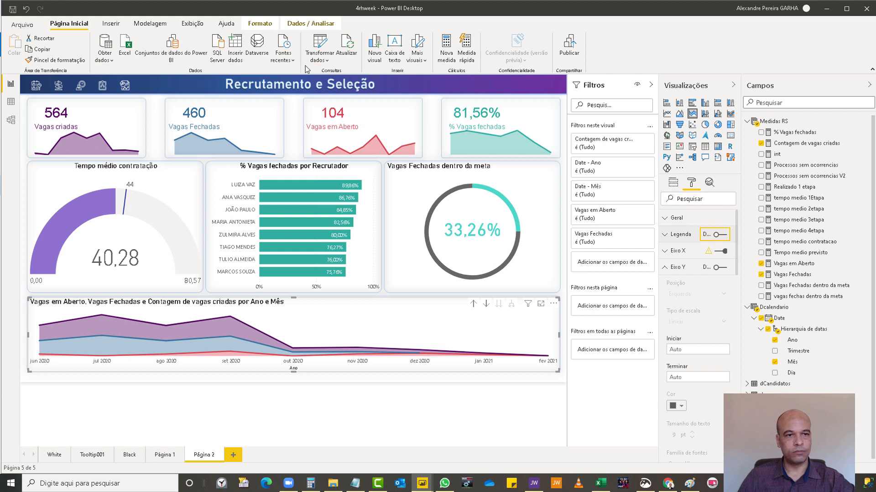
Insert an Informações button and place it in the header bar, to the right of the Recrutamento e Seleção title.
click(111, 19)
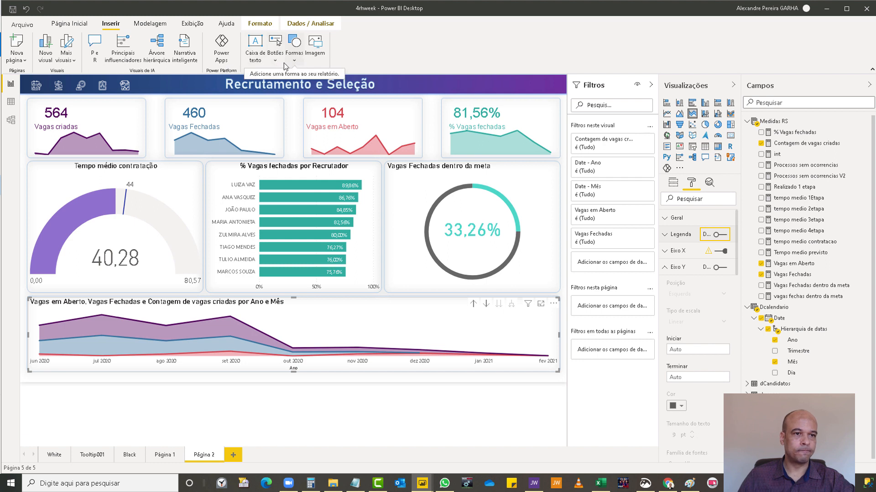
click(275, 54)
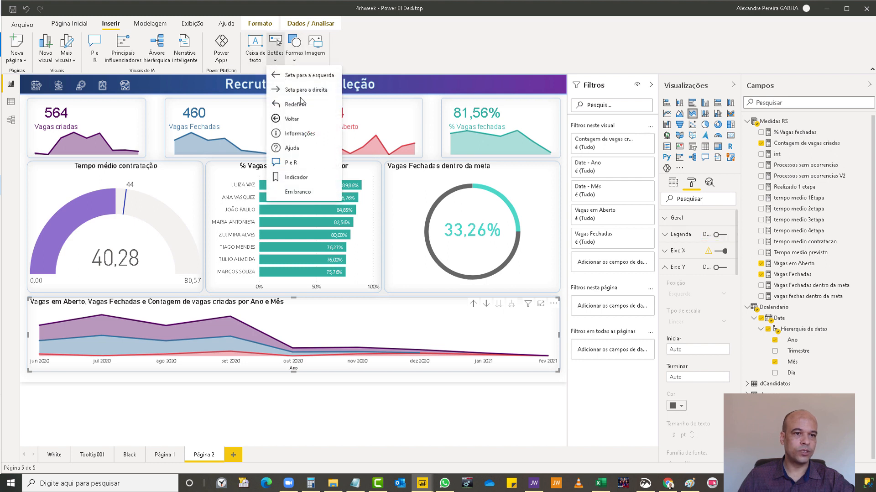
click(299, 134)
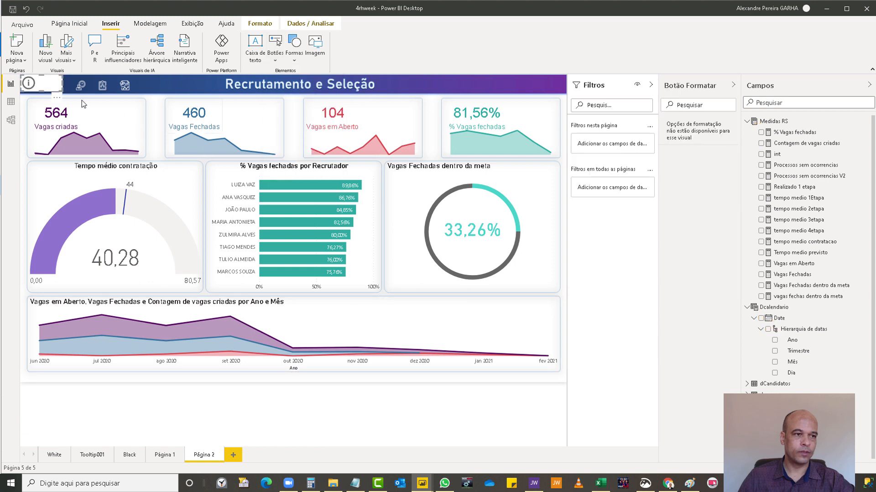
drag(53, 86, 514, 90)
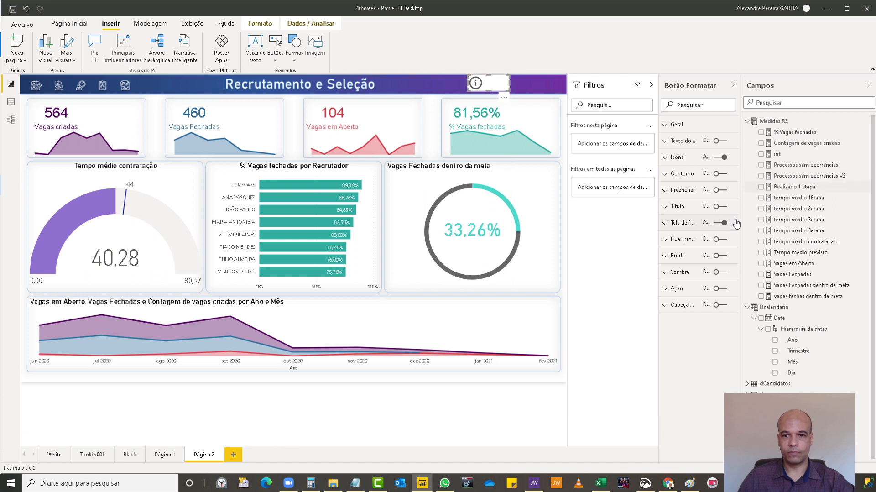
Remove the information button's background, colour its icon light yellow, and fit it compactly at the right end of the header bar.
click(721, 223)
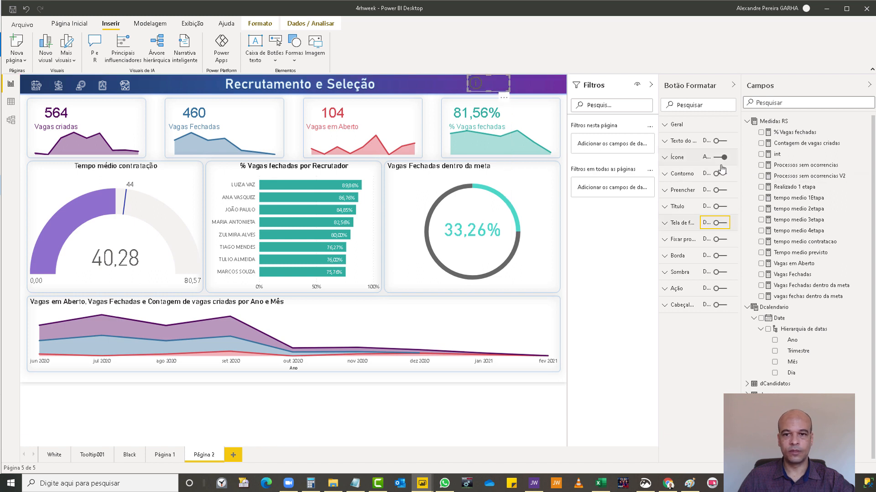
click(666, 160)
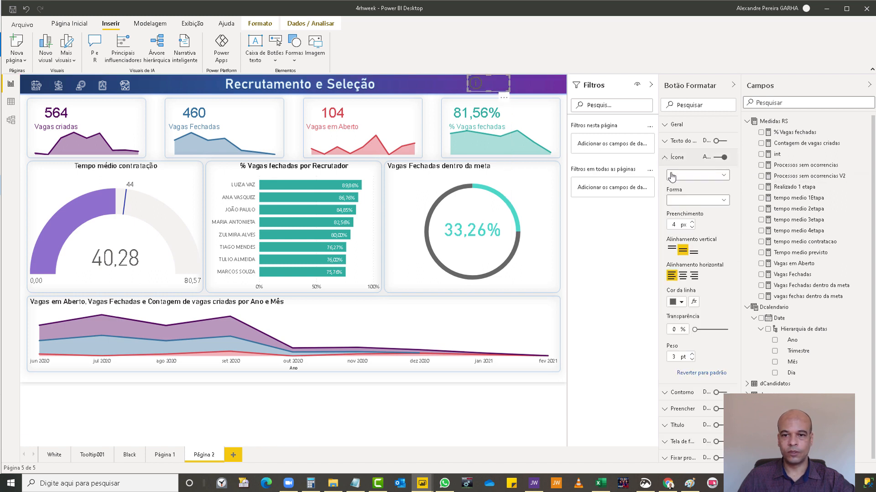
click(680, 303)
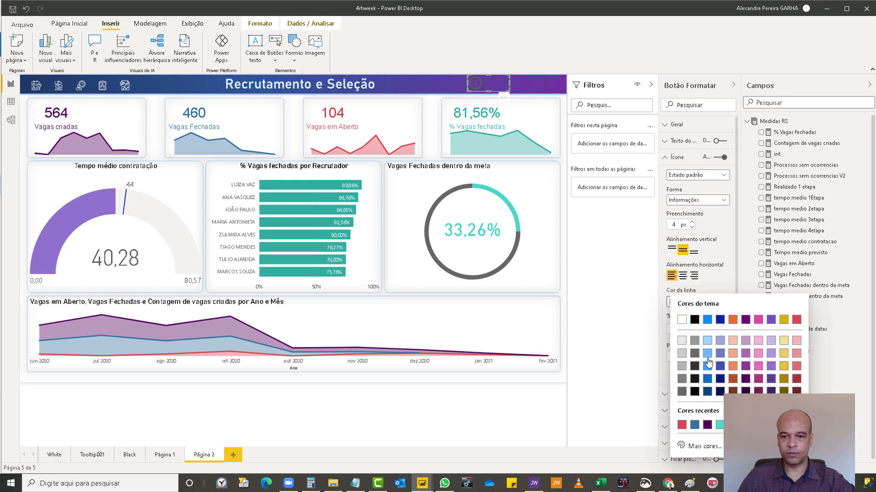
click(783, 353)
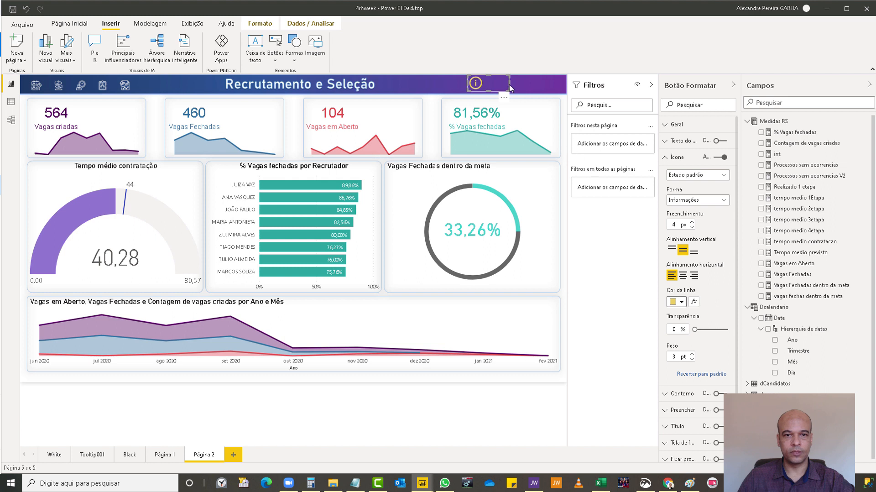
drag(508, 82, 554, 94)
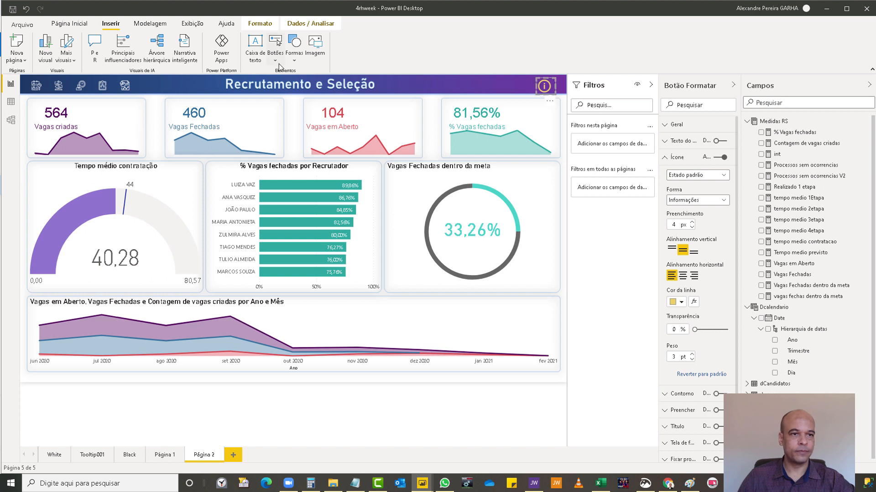
Insert a rectangle, enlarge it, and place it over the right part of the dashboard, below the header.
click(294, 53)
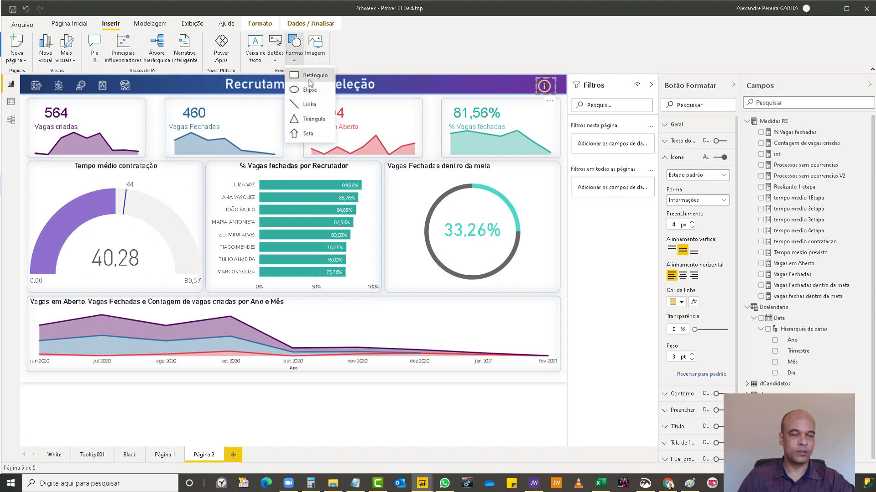
click(309, 75)
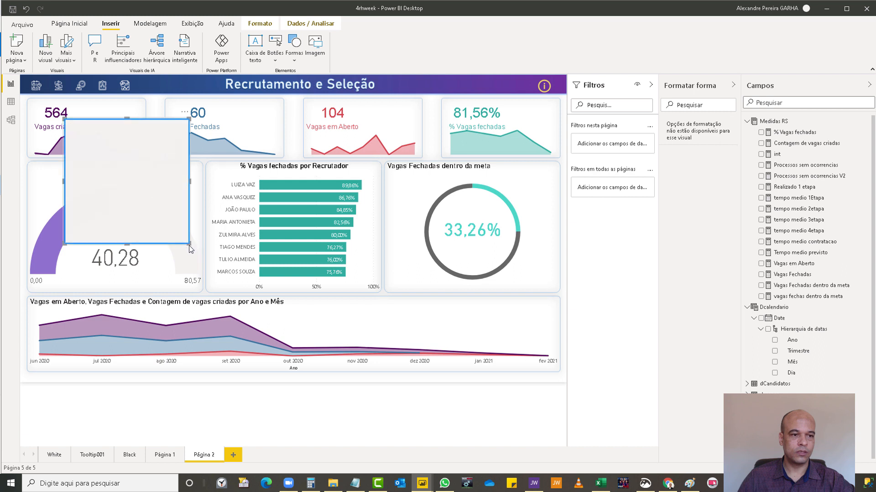
drag(188, 244, 299, 328)
drag(224, 230, 479, 232)
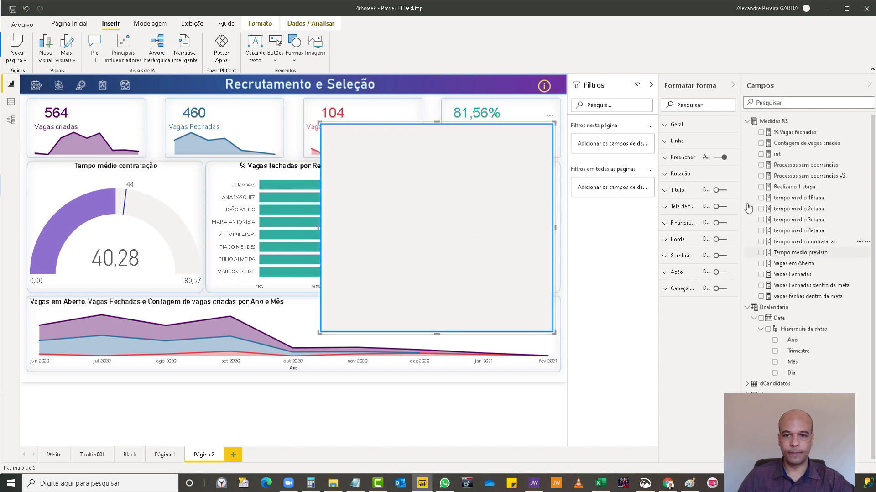
Set the rectangle's fill colour to dark grey.
click(674, 157)
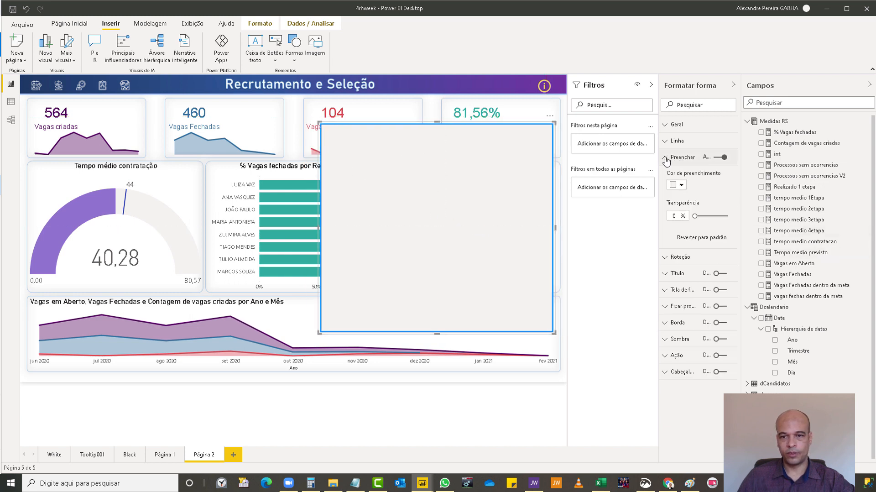
click(679, 185)
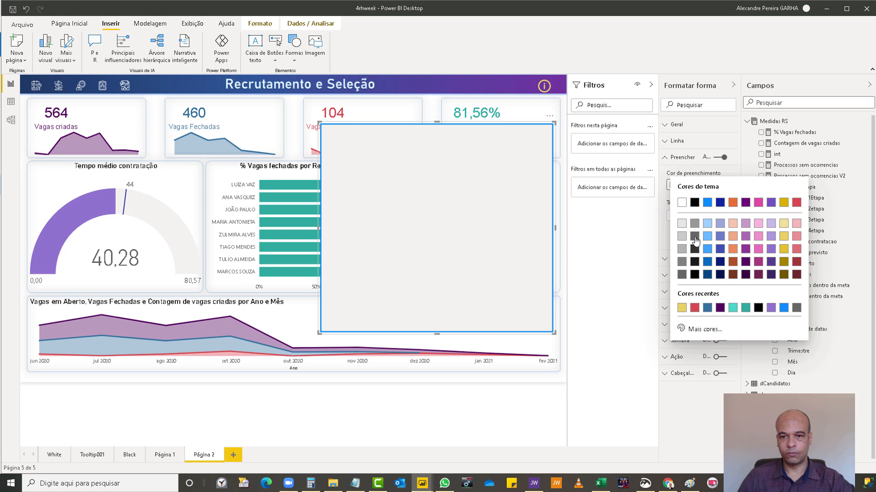
click(694, 236)
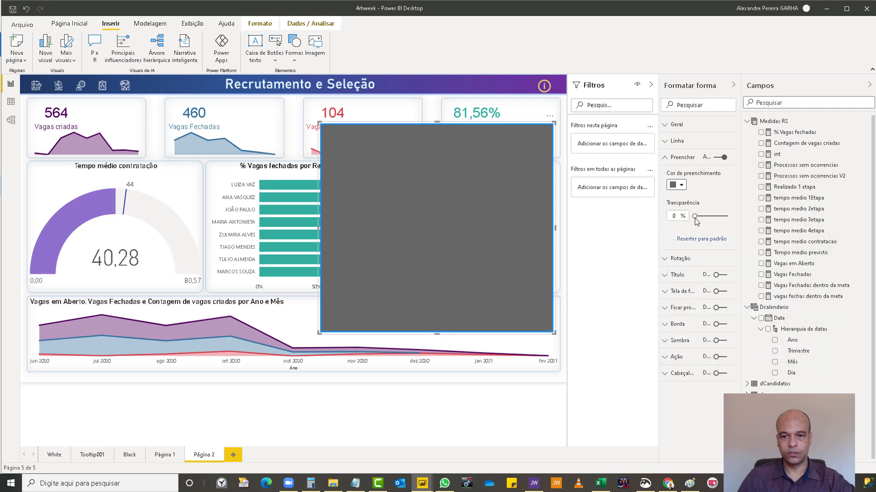
Set the rectangle's transparency to 23%, enlarge it, and centre it over the dashboard's visuals.
mouse_move(695, 221)
mouse_down()
mouse_move(715, 219)
mouse_move(707, 215)
mouse_up()
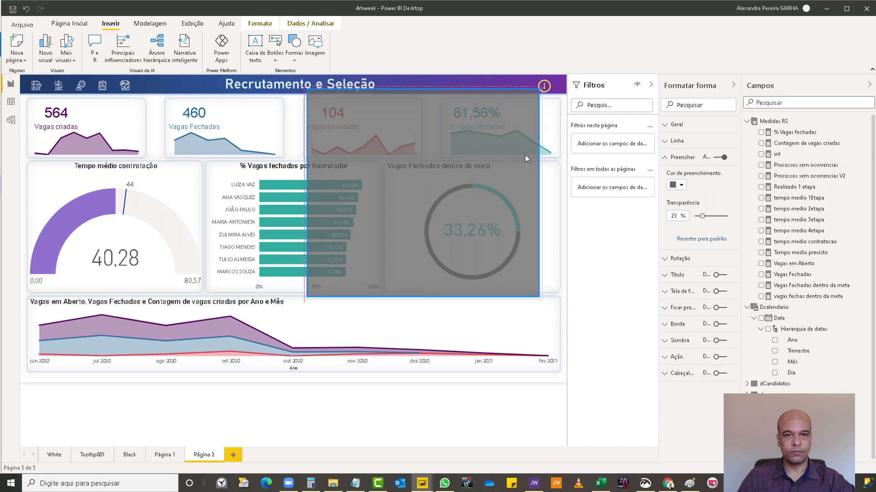
drag(517, 160, 429, 181)
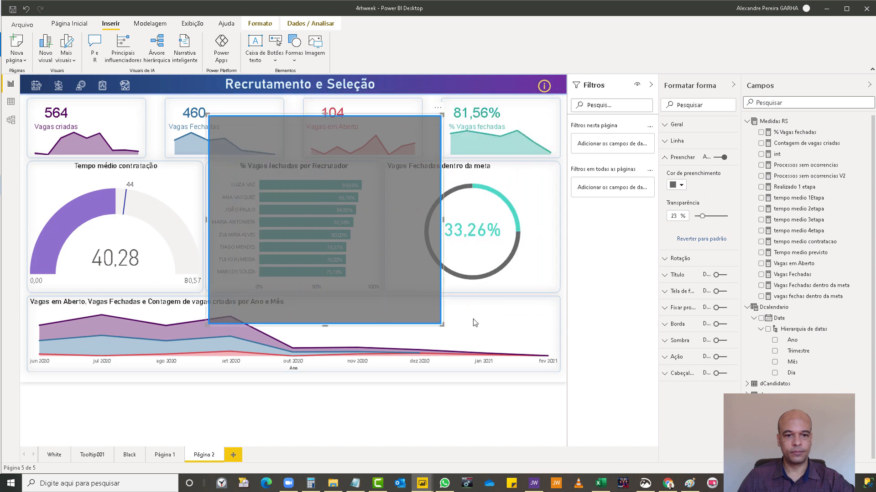
drag(442, 325, 401, 310)
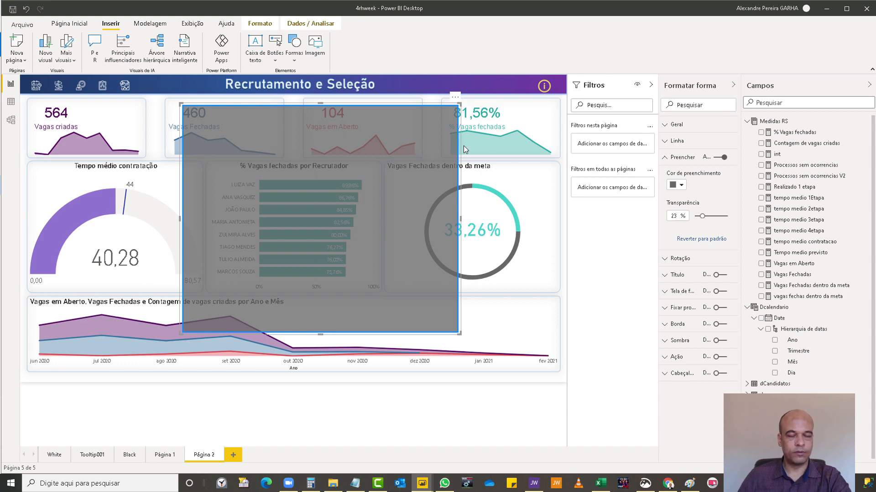
Delete the overlay rectangle and the information button in the header bar.
key(Escape)
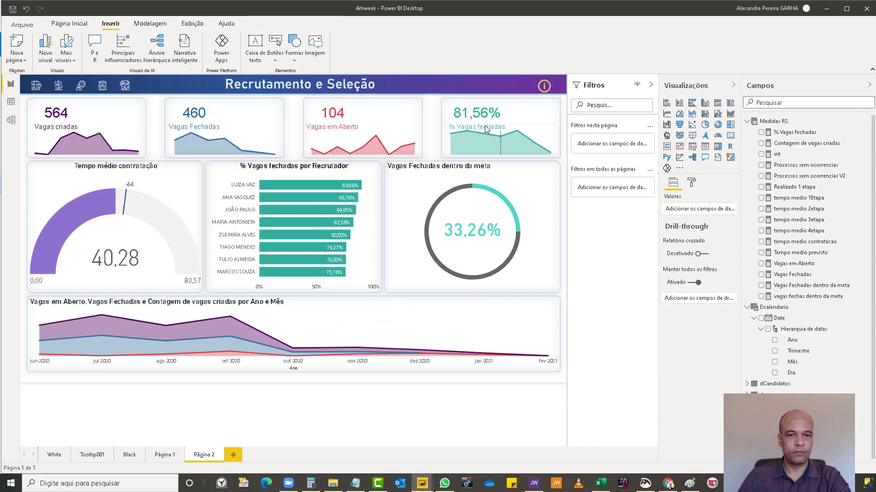
click(553, 88)
key(Escape)
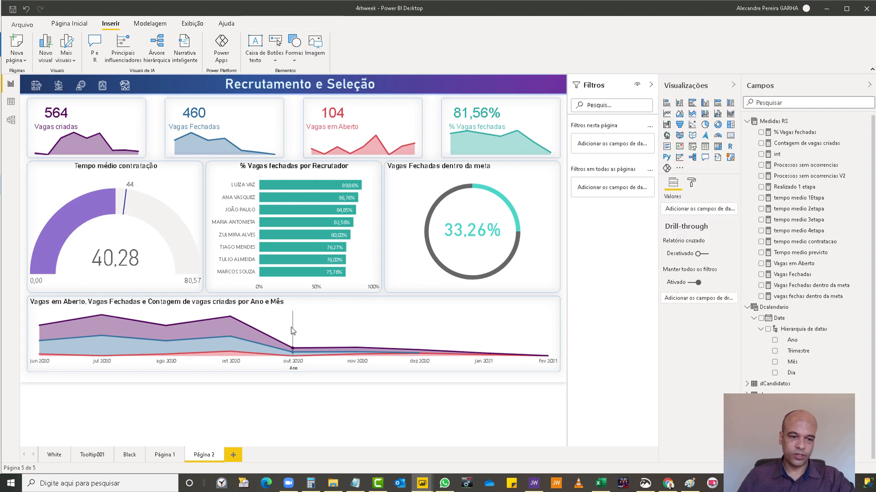
Try data labels on the area chart of open, closed and created vacancies, and turn them off again.
click(558, 316)
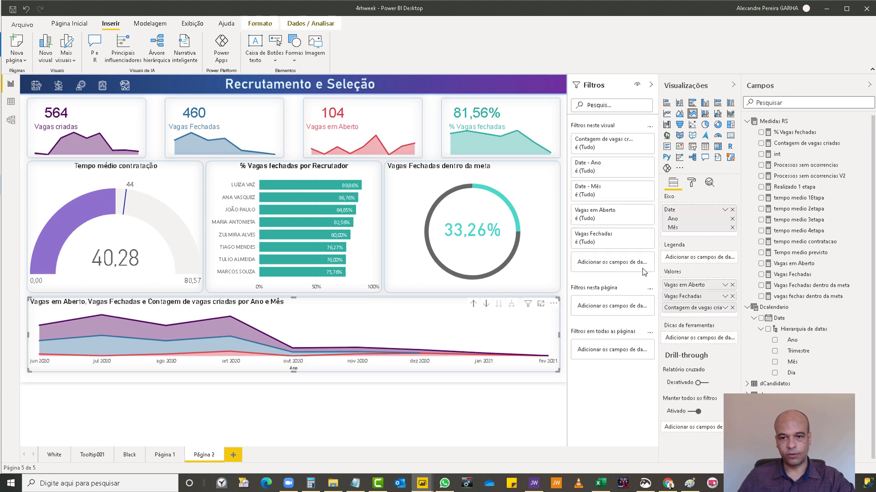
click(692, 183)
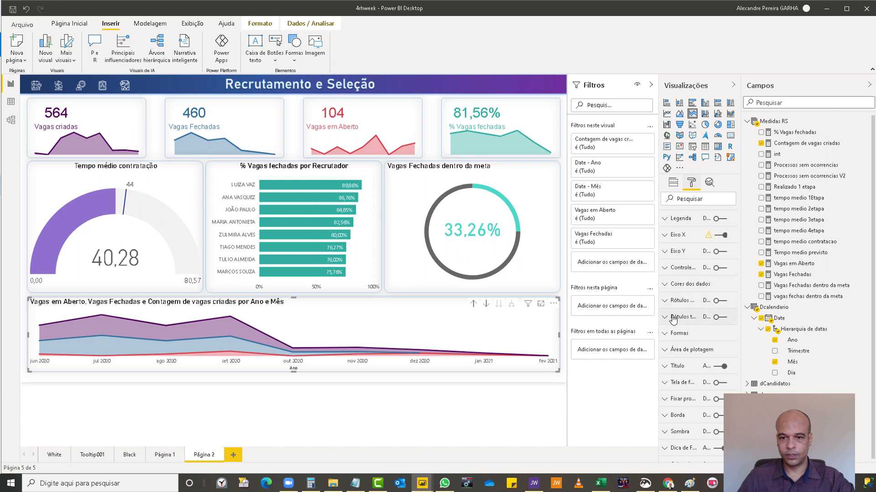
scroll(721, 319, up, 1)
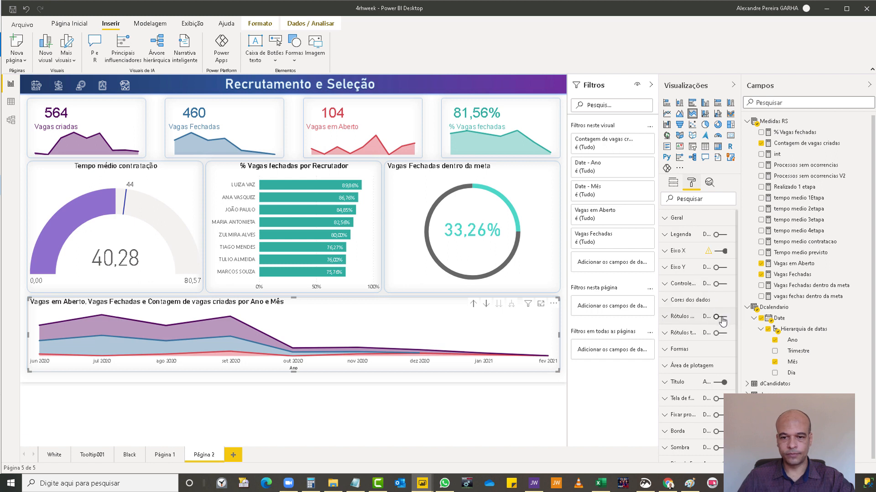
click(721, 319)
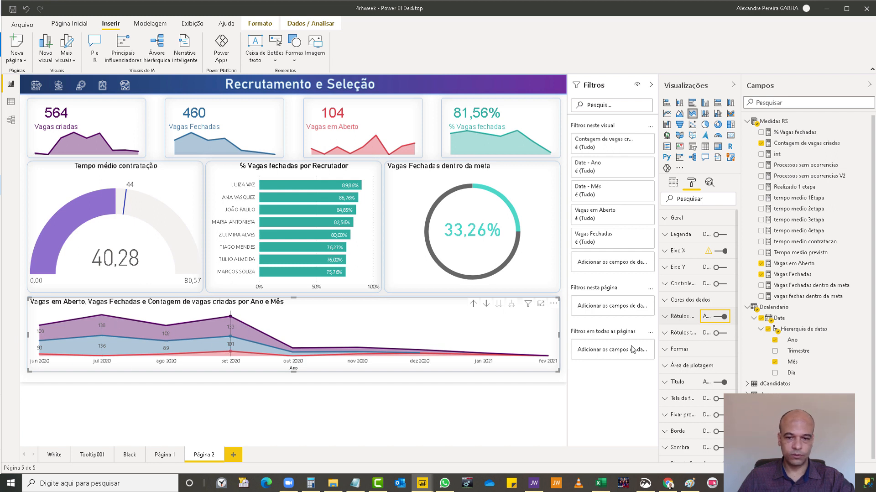
click(719, 319)
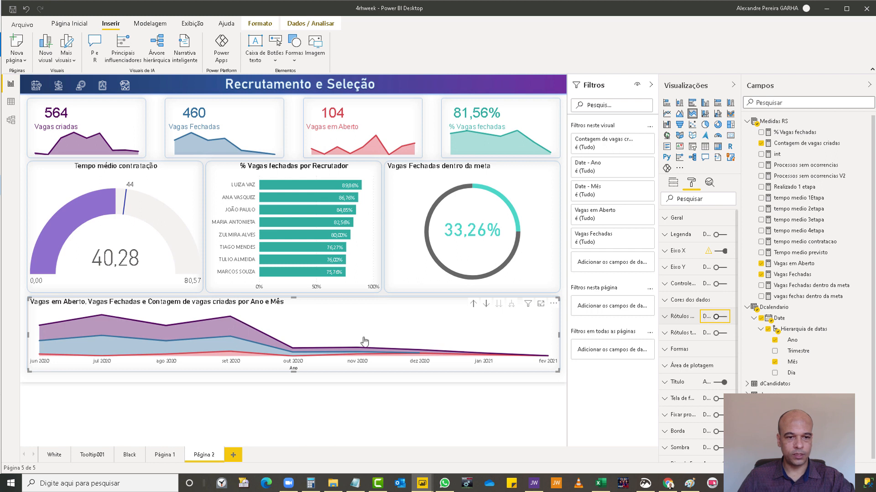
Inspect the area chart's monthly tooltips, and look at the Black and White pages for comparison.
mouse_move(230, 319)
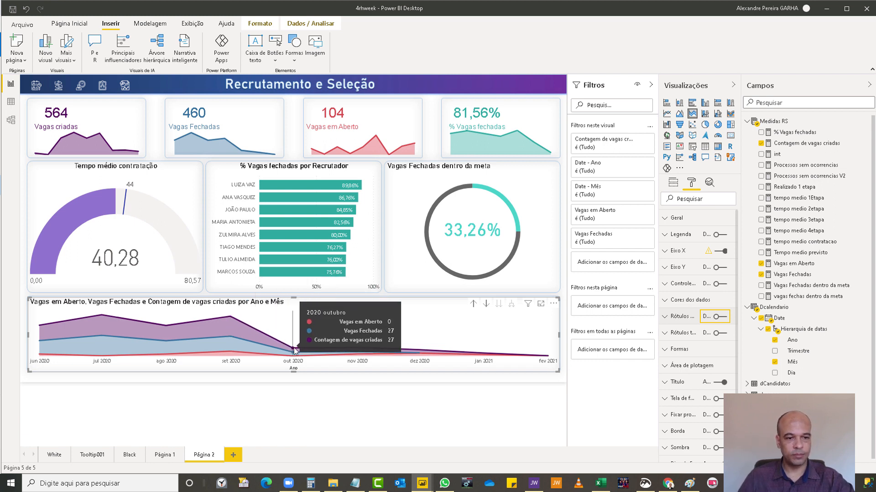
mouse_move(294, 351)
mouse_move(363, 350)
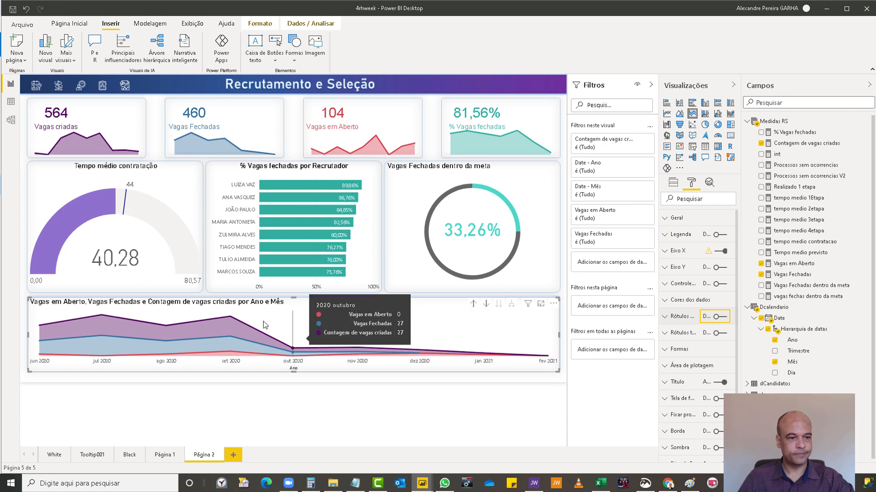
mouse_move(152, 327)
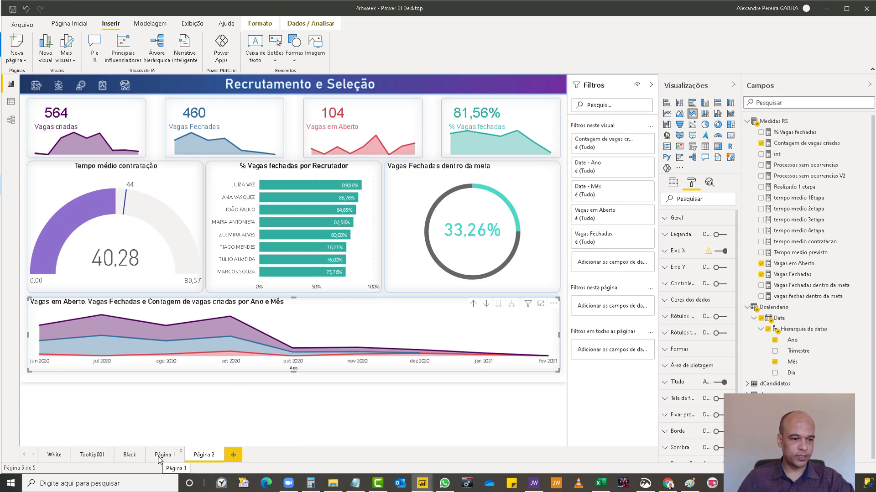
click(130, 456)
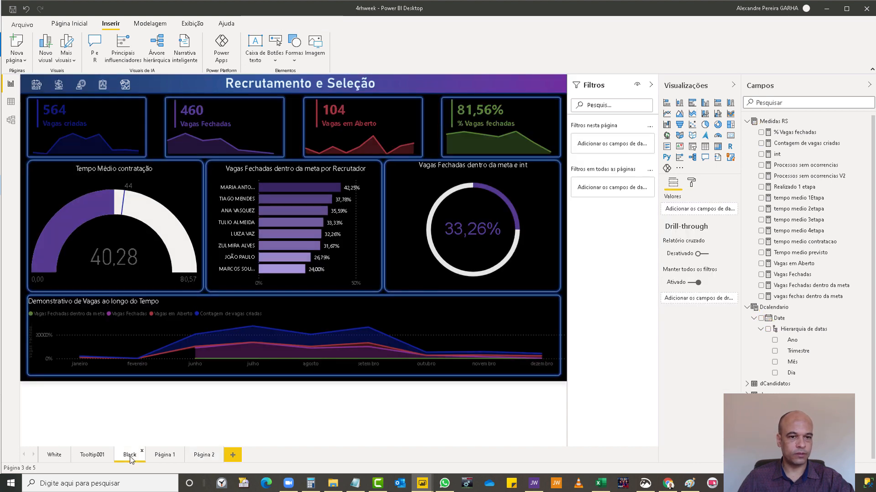
click(54, 454)
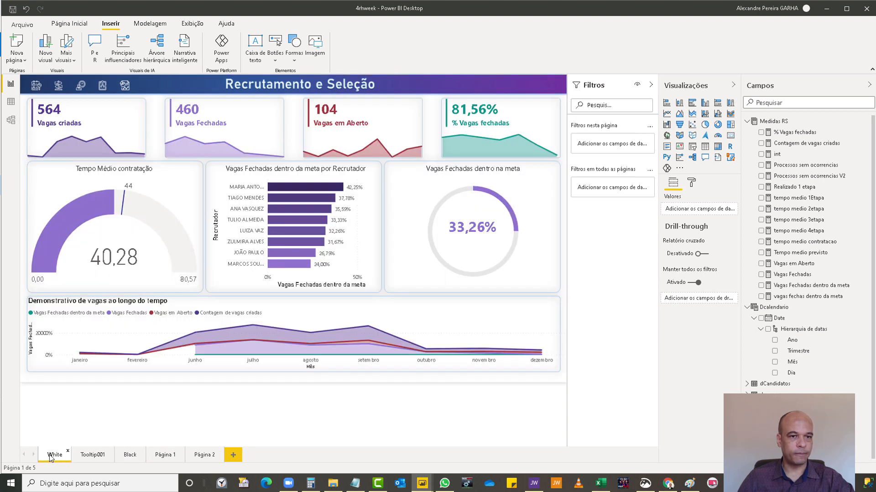
Return to Página 2 and rename that page as RS.
click(201, 456)
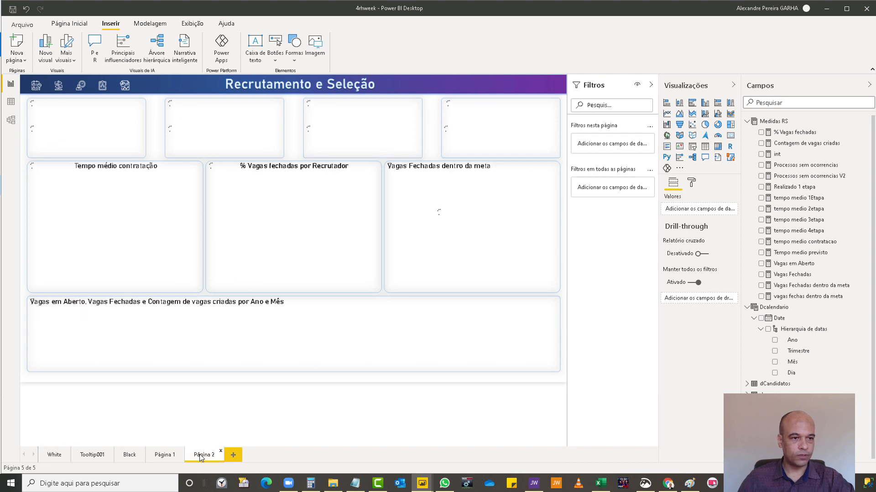
double_click(200, 455)
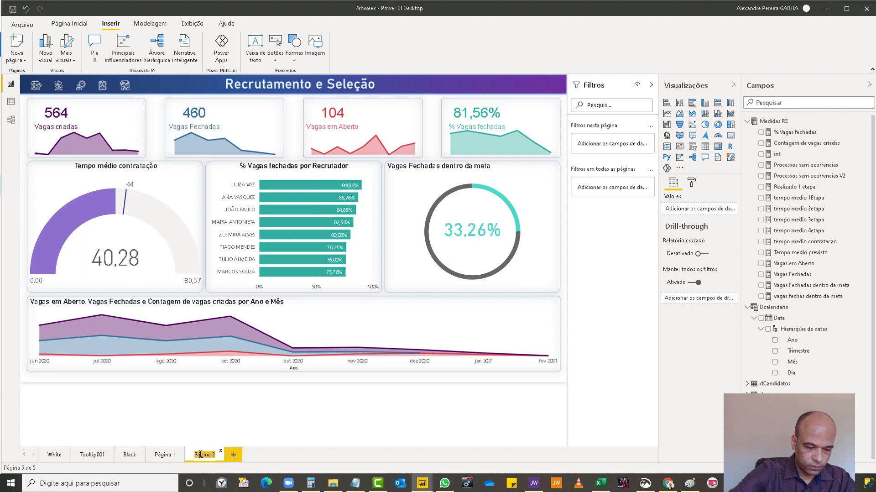
text(RS)
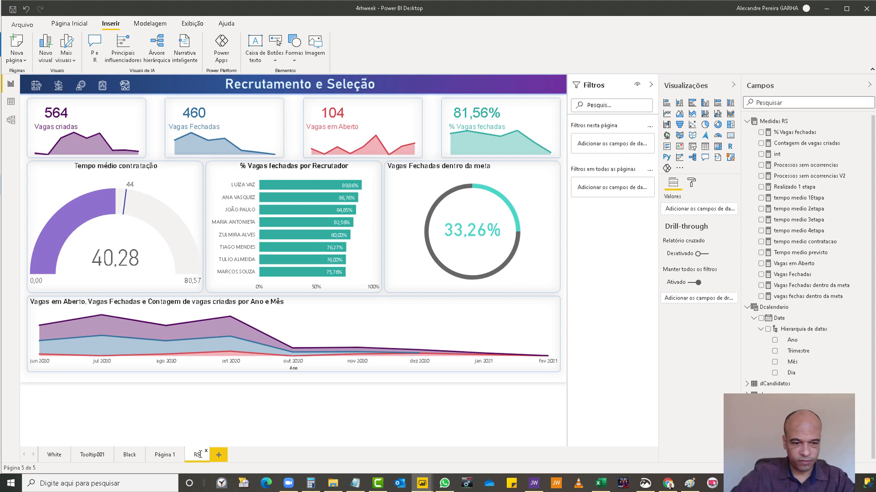
key(Return)
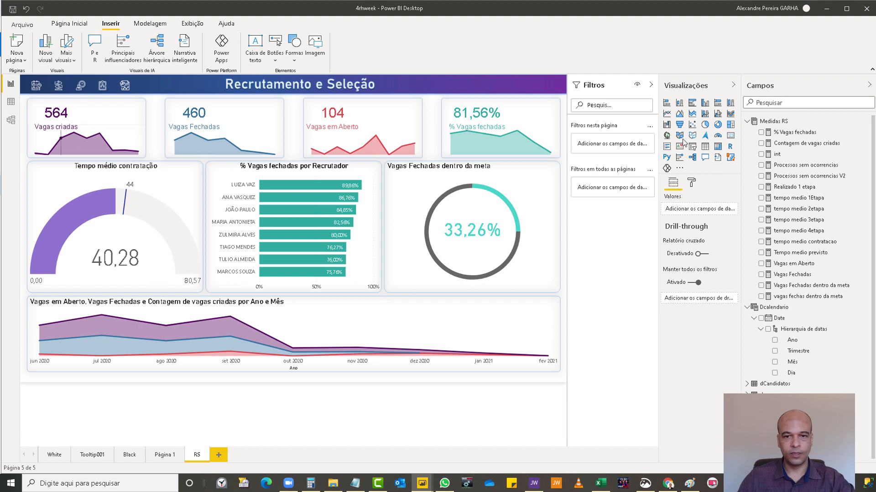
Open the AppSource gallery of Power BI visuals and search it for "spark".
click(679, 169)
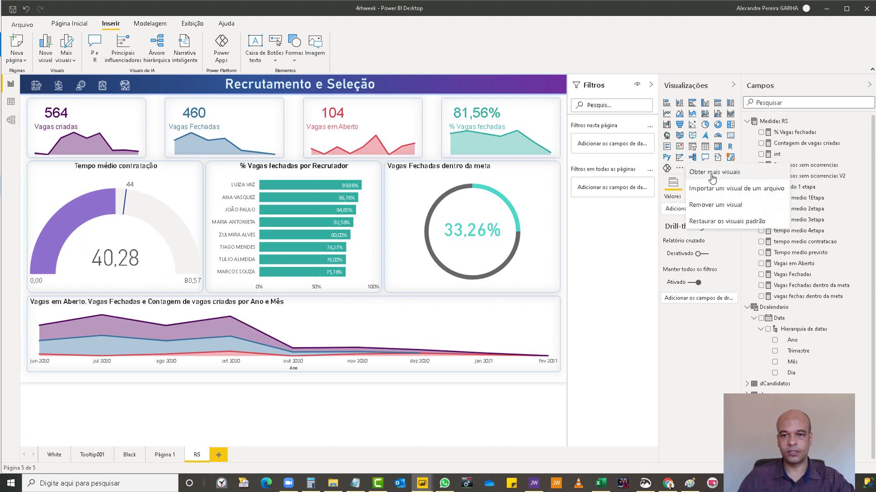
click(705, 177)
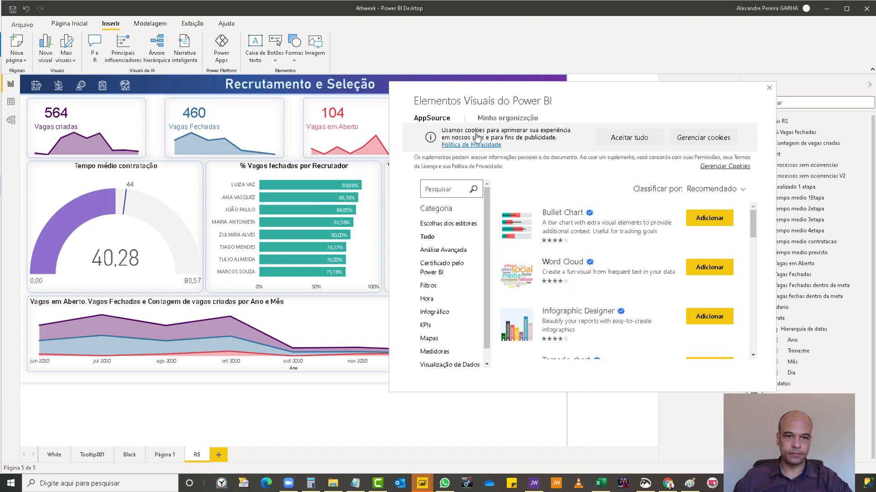
drag(617, 88, 550, 71)
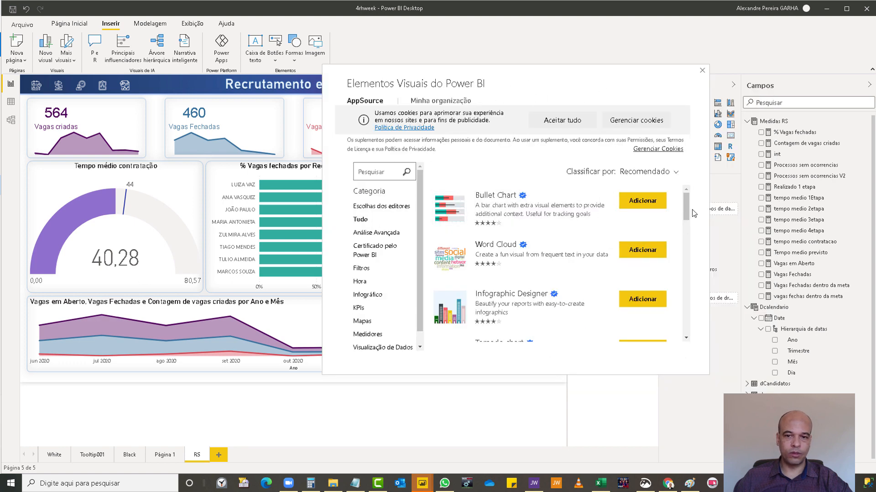
drag(686, 213, 700, 196)
click(375, 173)
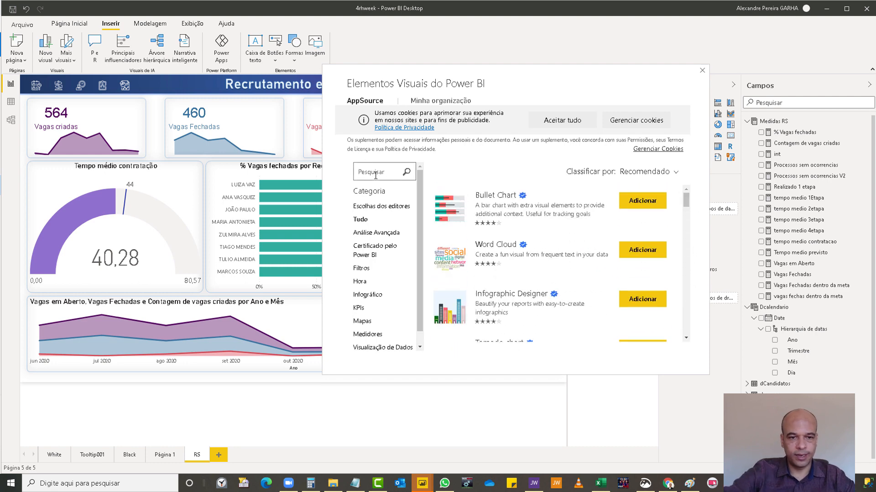
text(spark)
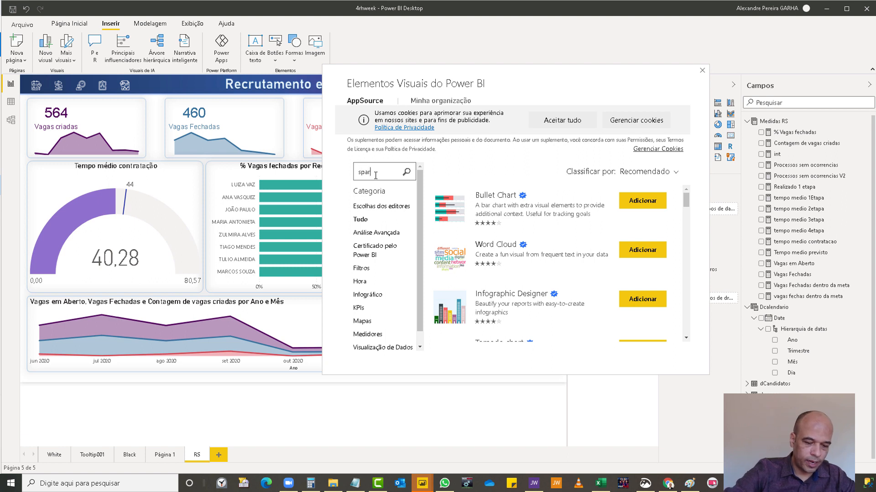
click(406, 172)
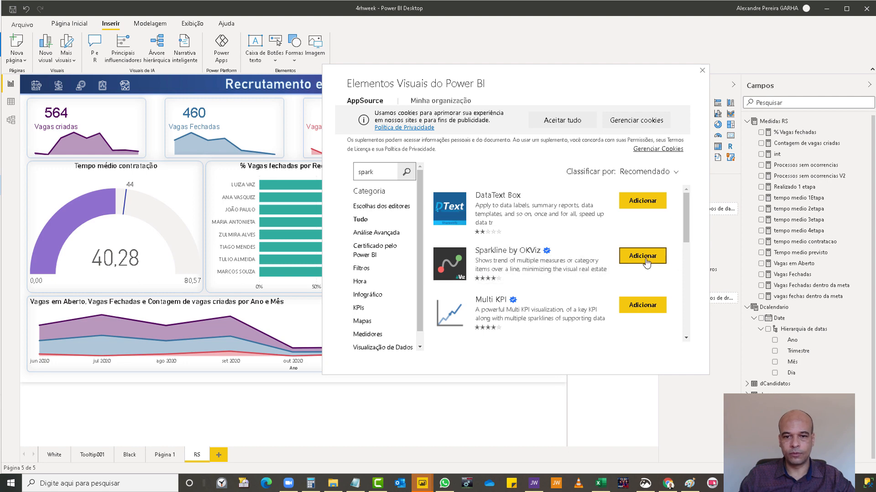
Add the Sparkline by OKViz custom visual to the report.
scroll(688, 225, down, 4)
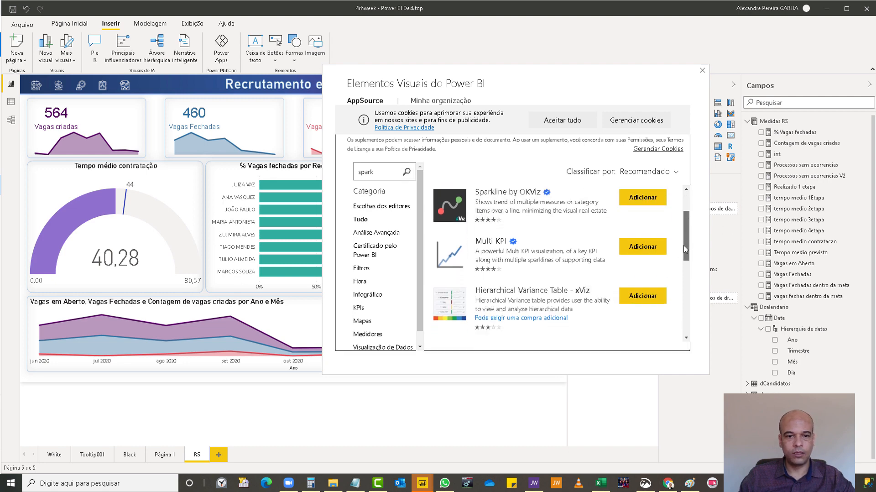
scroll(689, 224, up, 4)
click(642, 257)
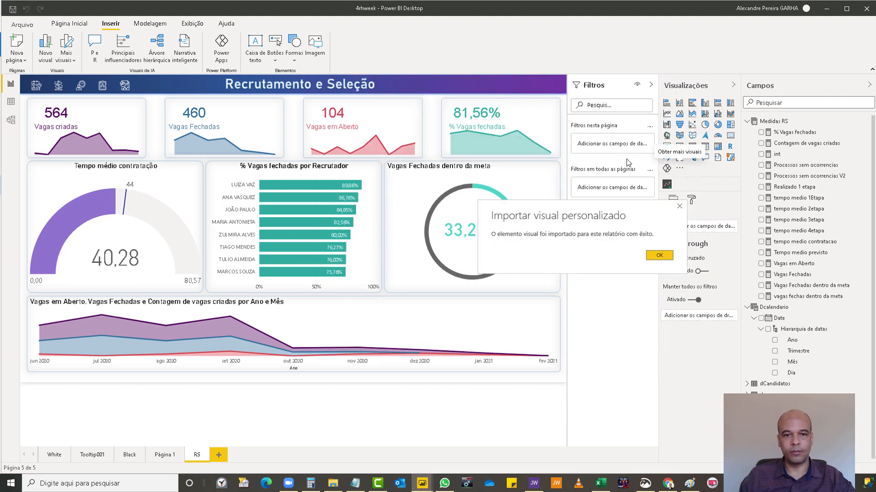
click(663, 257)
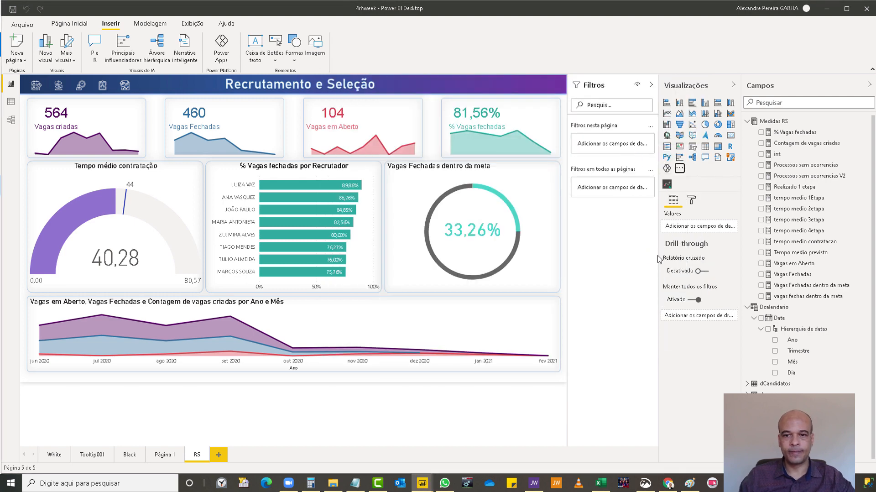
Convert the small area chart under Vagas criadas to a Sparkline by OKViz and set its line colour to dark purple.
click(143, 145)
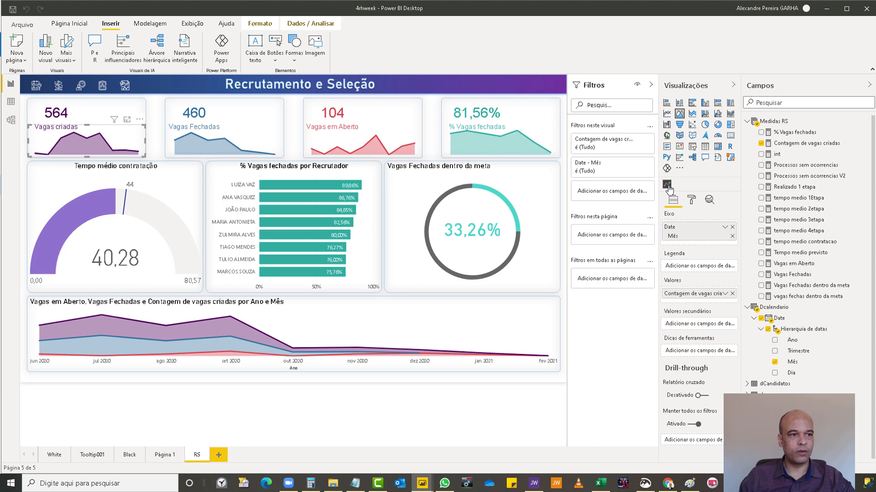
click(667, 184)
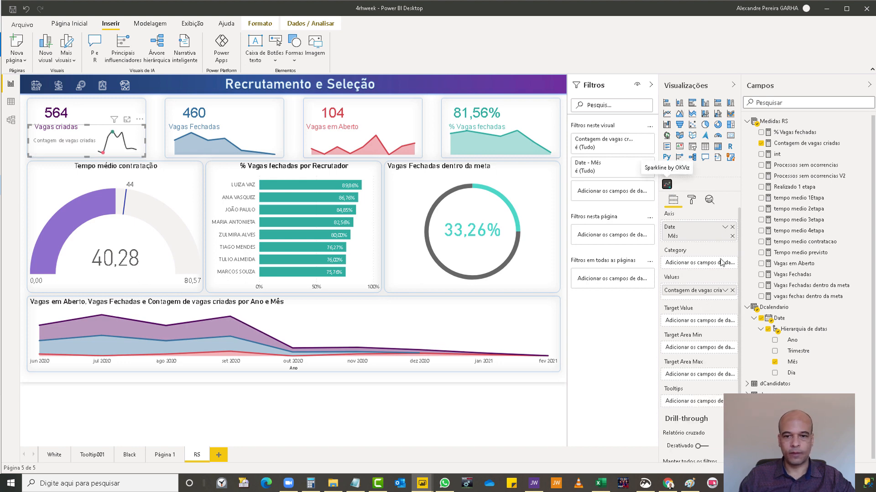
click(692, 202)
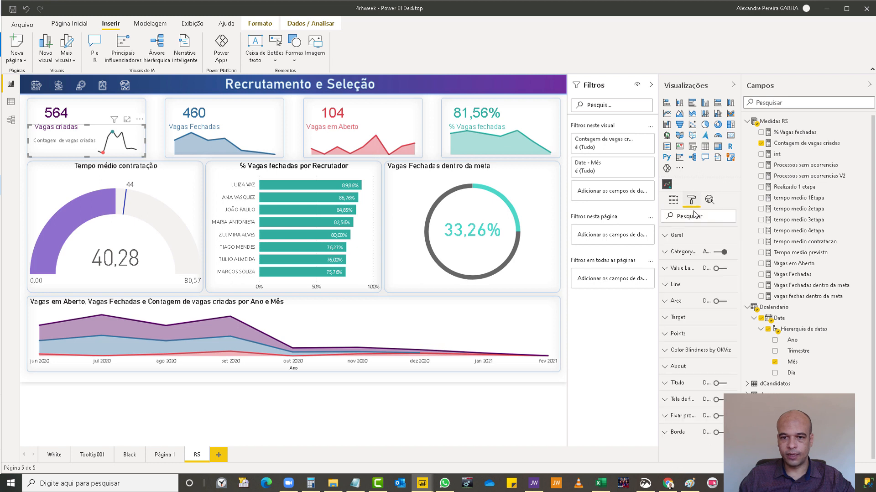
click(667, 285)
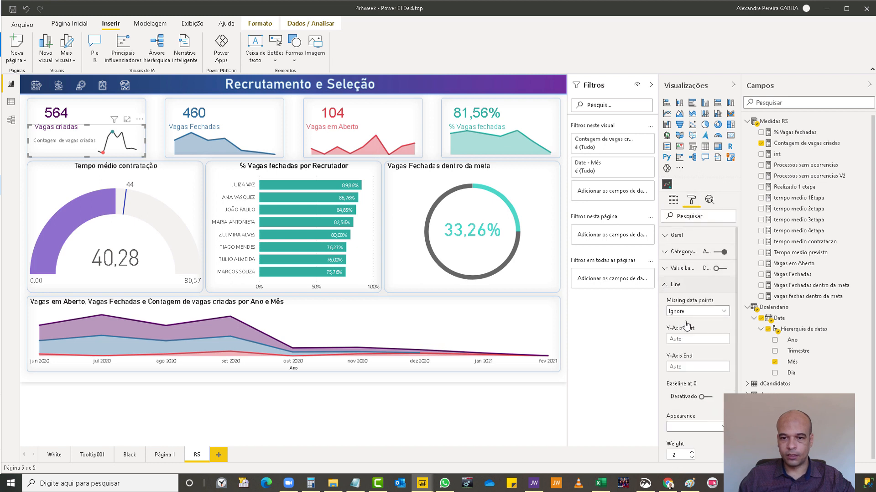
scroll(736, 335, down, 3)
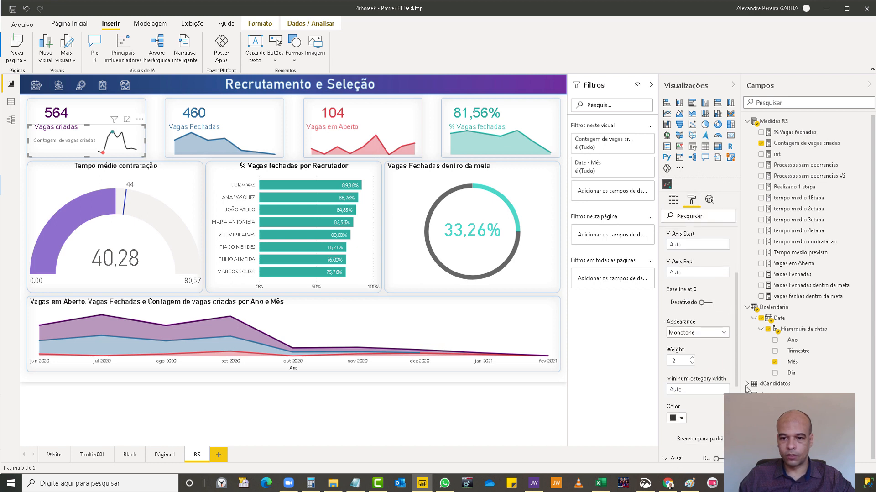
click(683, 379)
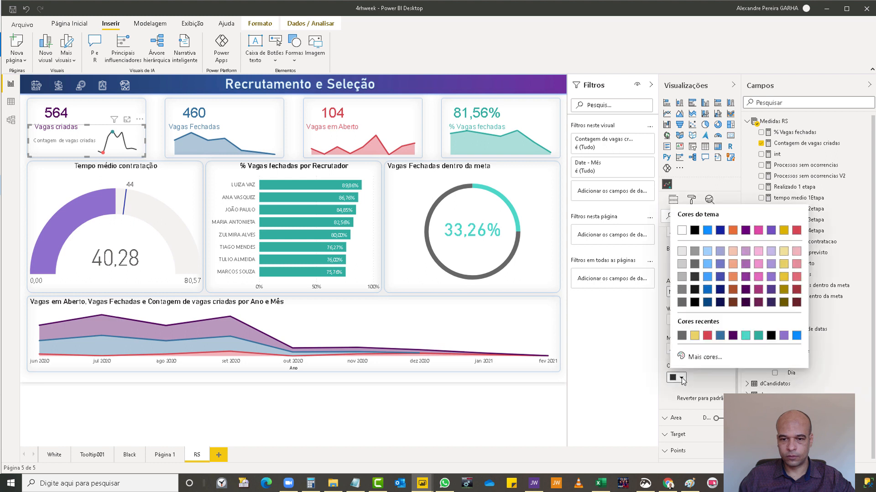
click(731, 335)
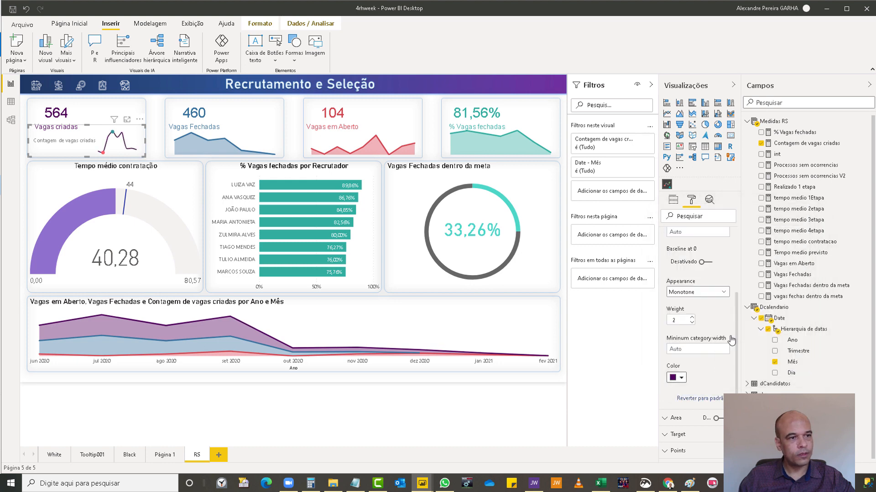
Turn on the area fill of the Vagas criadas sparkline and colour it dark purple.
scroll(737, 339, down, 5)
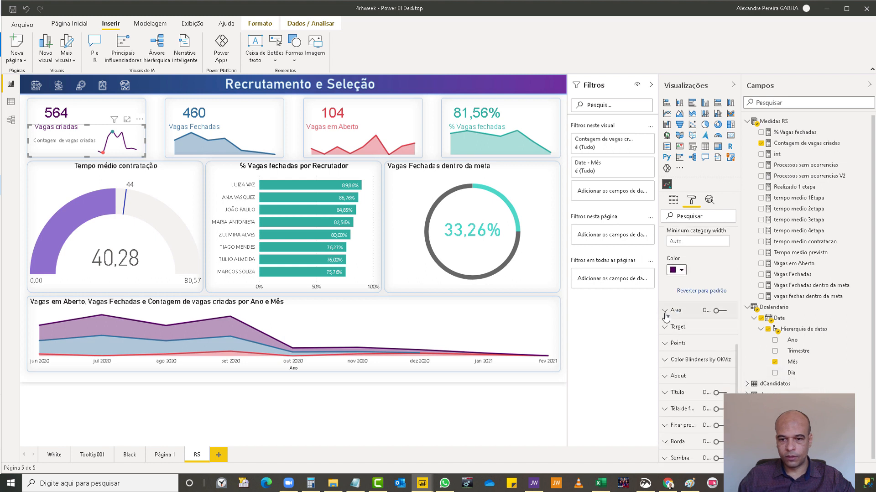
click(720, 311)
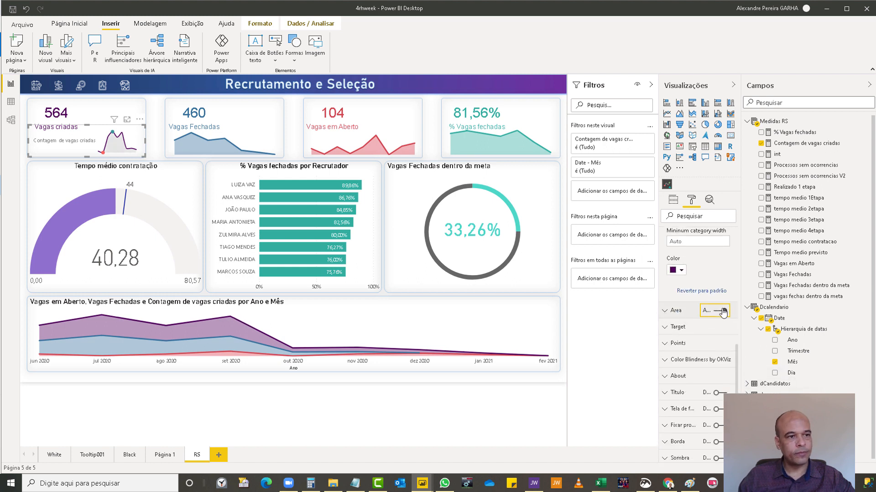
click(669, 312)
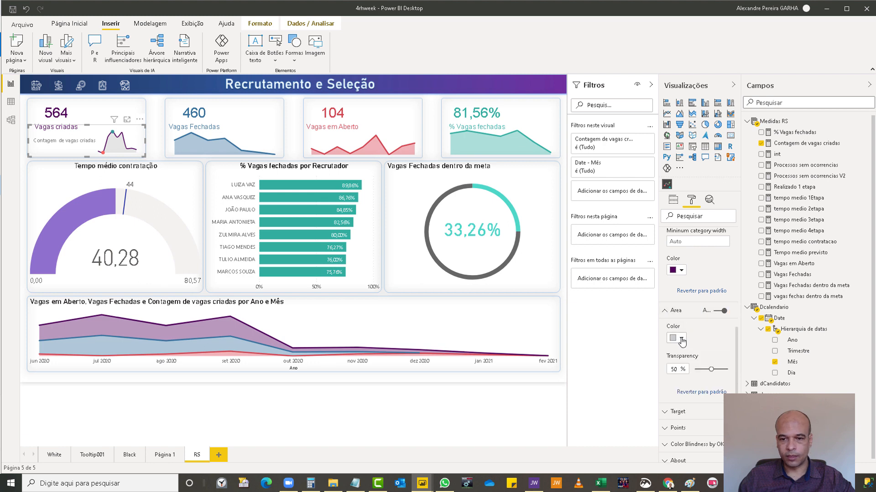
click(681, 339)
click(681, 296)
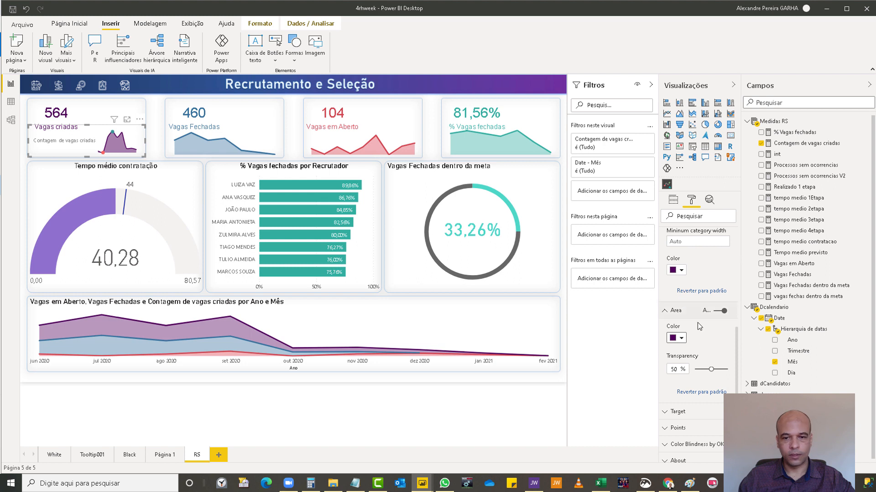
Hide the category label of the Vagas criadas sparkline.
drag(736, 352, 739, 395)
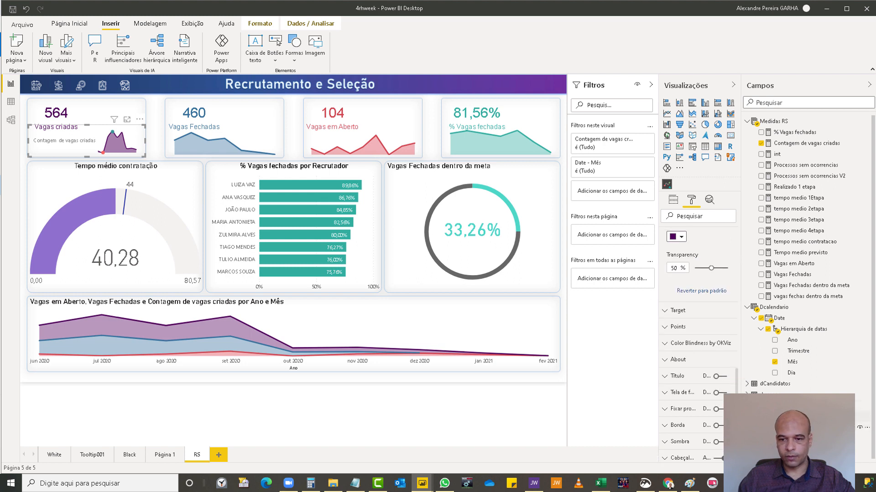
scroll(737, 387, up, 5)
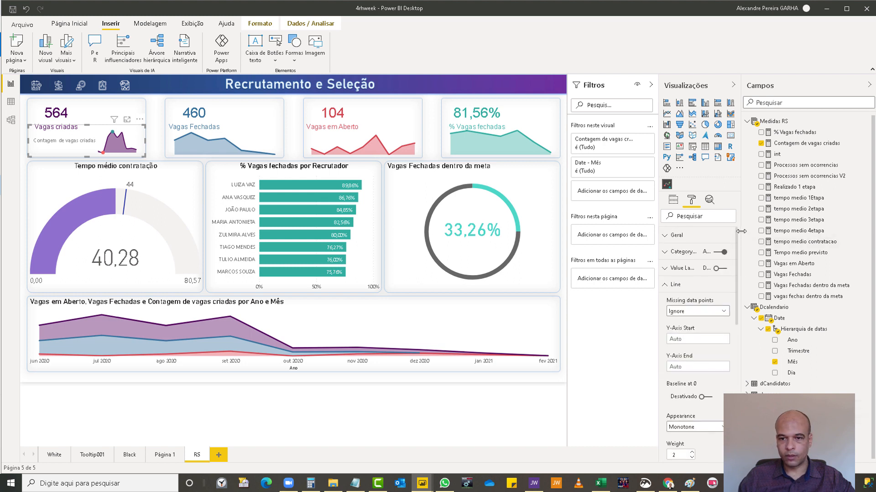
click(717, 253)
click(716, 252)
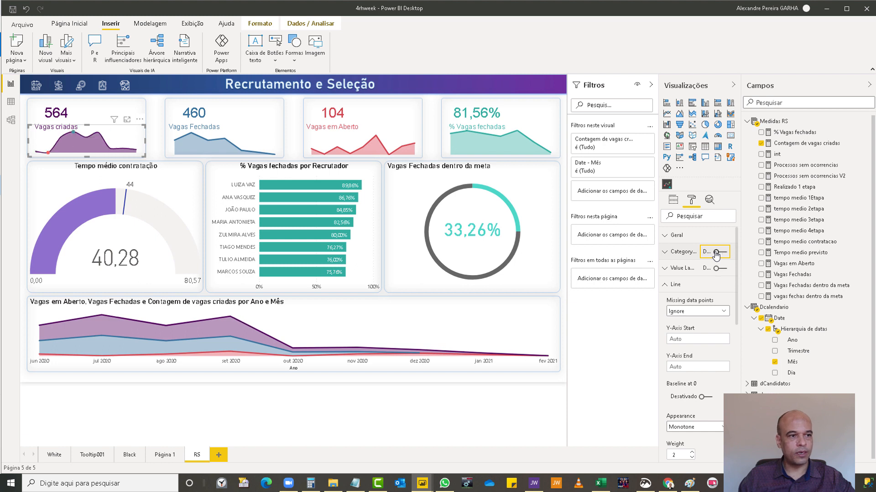
Turn off the highest and lowest point markers on the Vagas criadas sparkline.
click(664, 284)
click(665, 301)
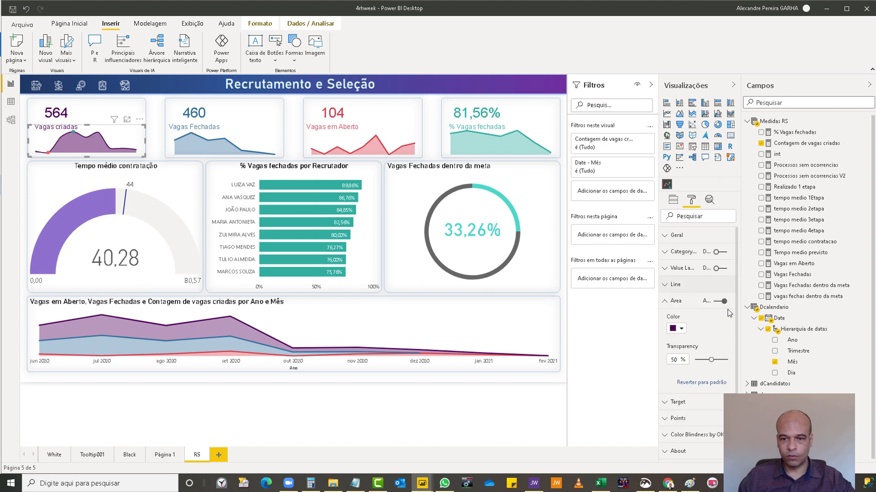
click(664, 301)
click(673, 333)
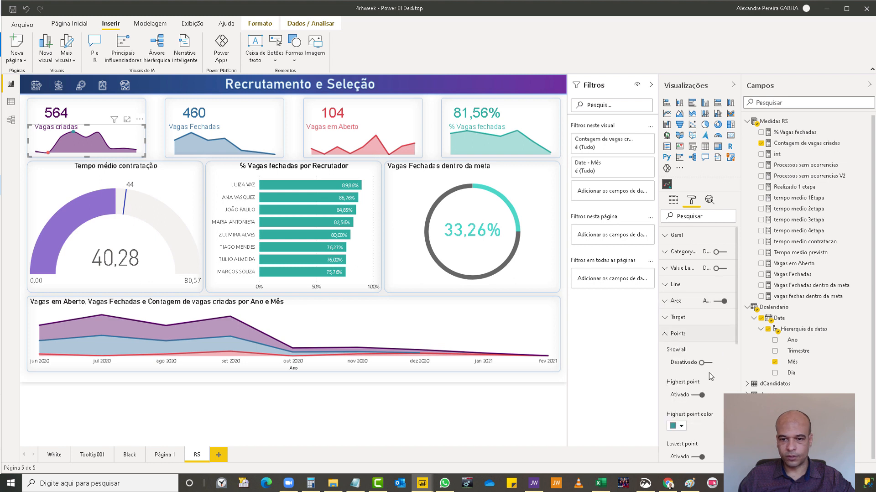
click(695, 396)
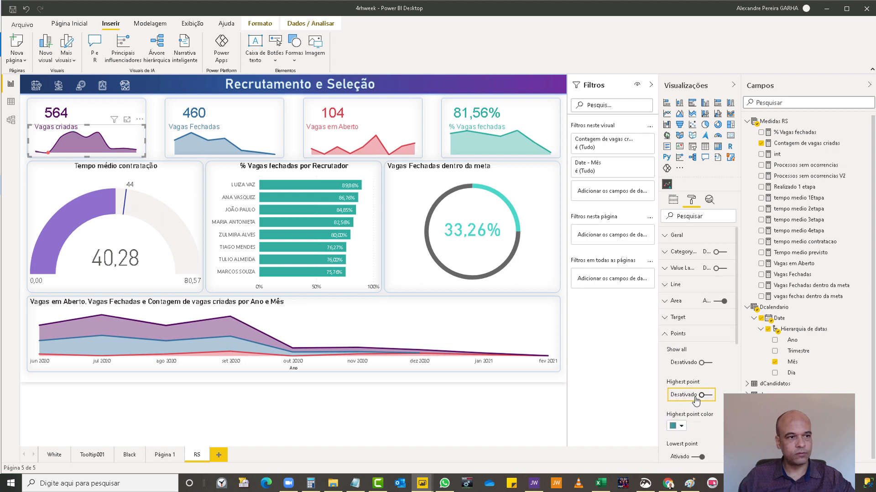
click(694, 457)
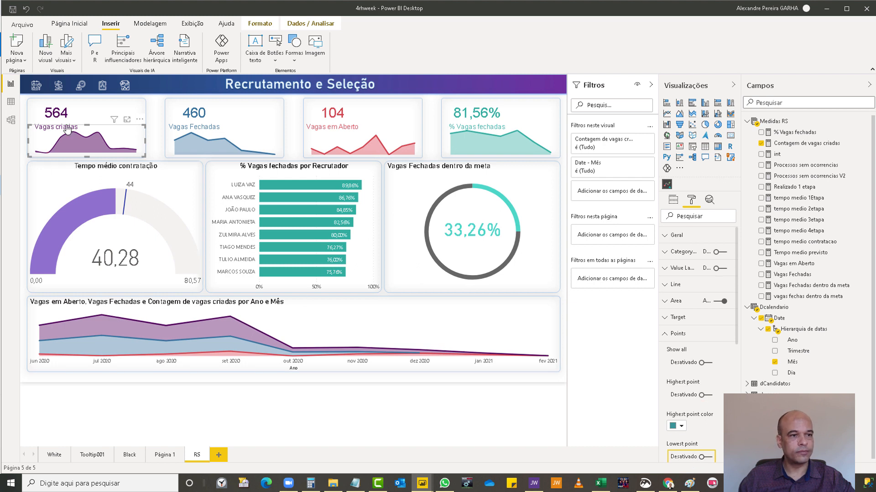
Convert the small area chart under Vagas Fechadas to a Sparkline by OKViz and hide its category label.
click(281, 153)
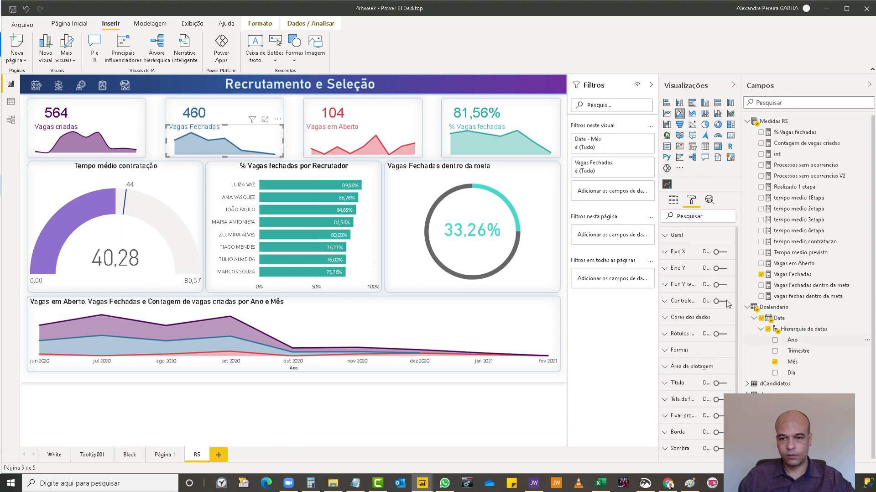
click(667, 184)
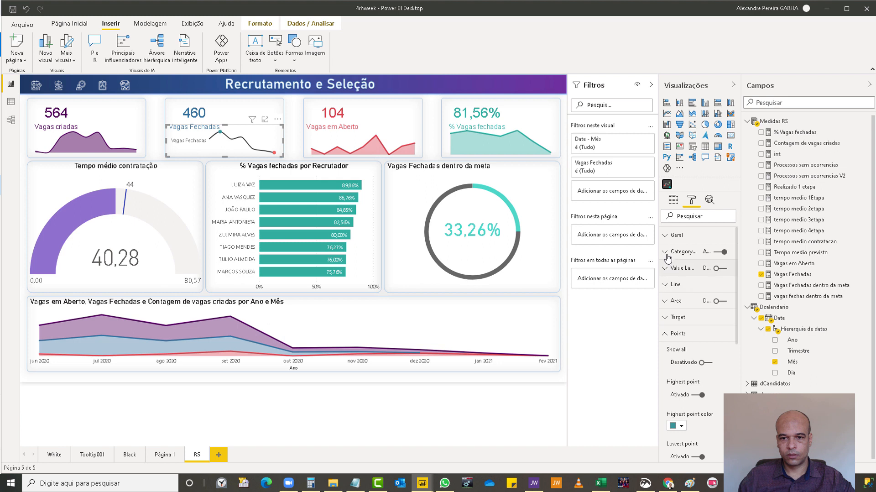
click(720, 253)
Set the Vagas Fechadas sparkline's line to the recent steel blue and turn on its area fill in the same blue.
click(671, 286)
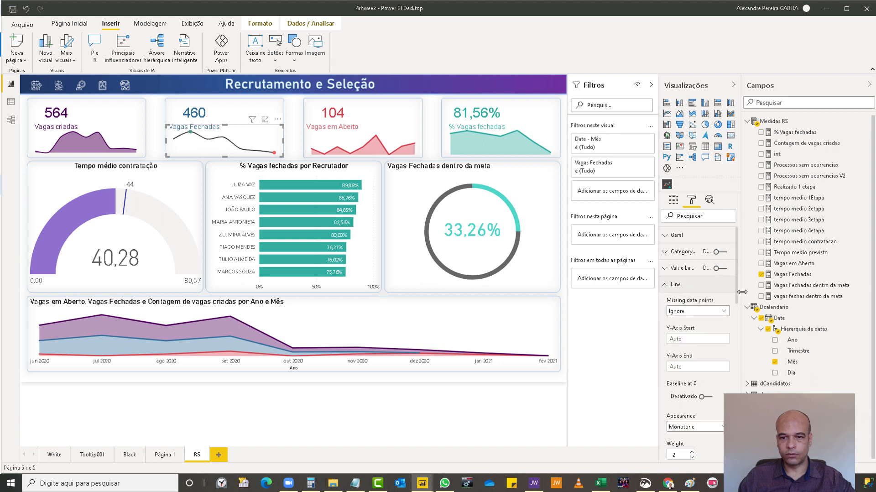
scroll(737, 295, down, 5)
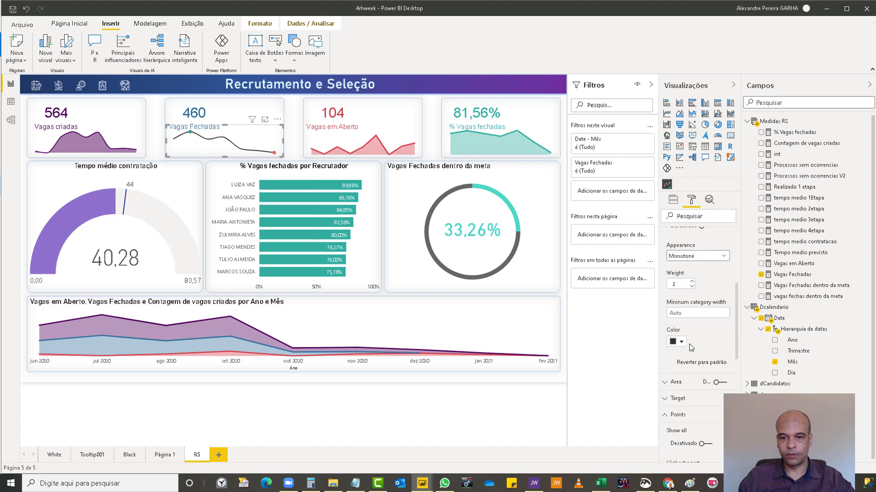
click(681, 342)
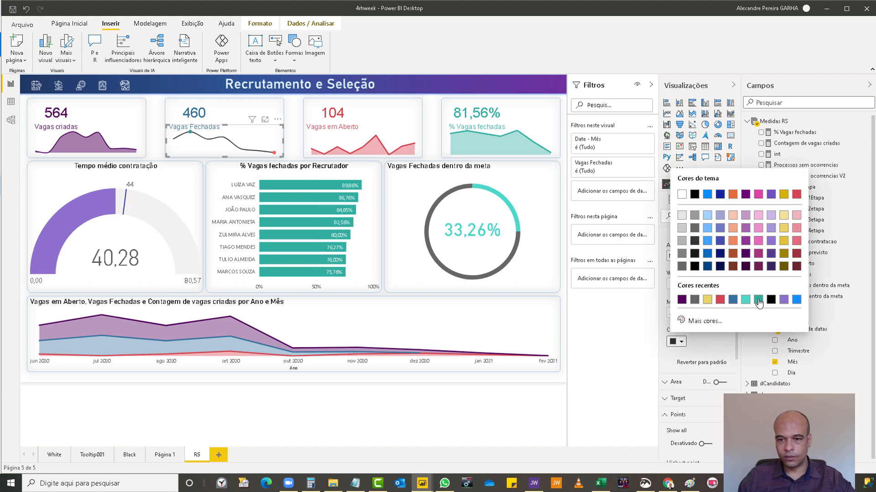
click(733, 300)
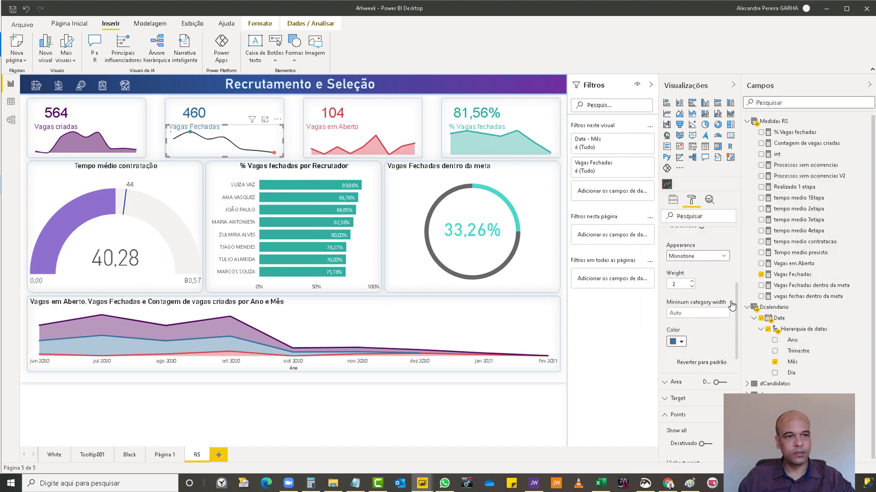
click(724, 386)
click(665, 381)
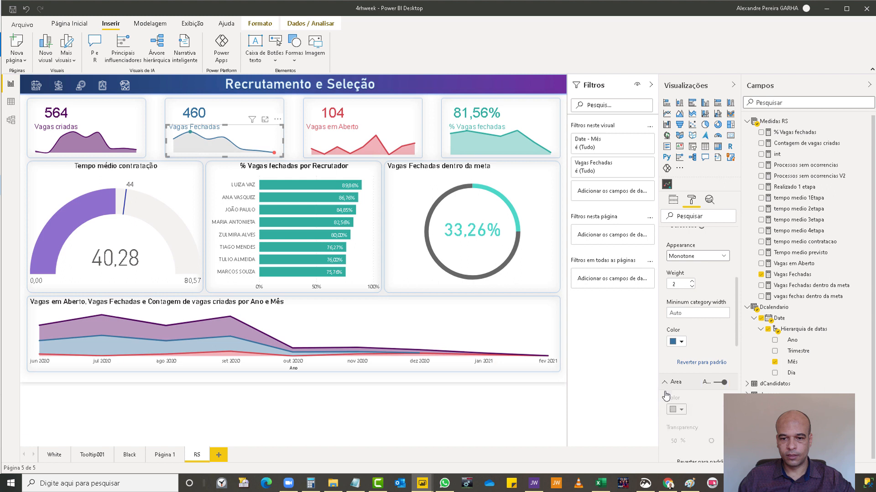
click(682, 410)
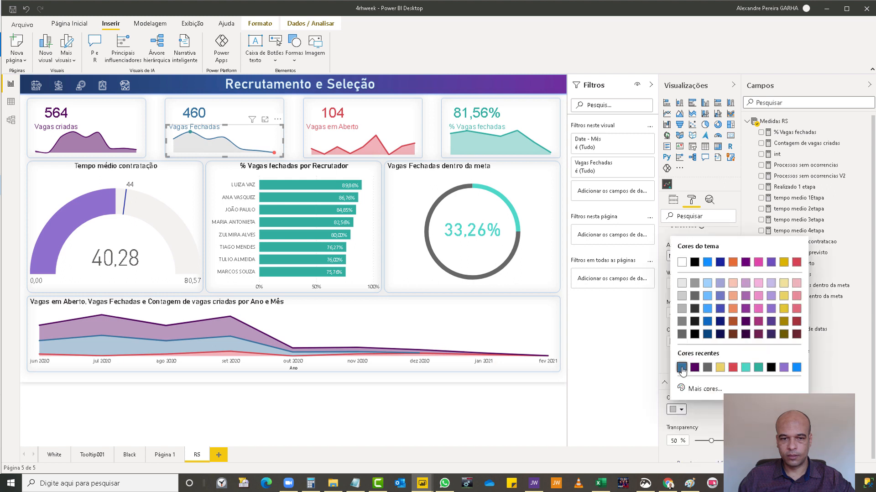
click(681, 368)
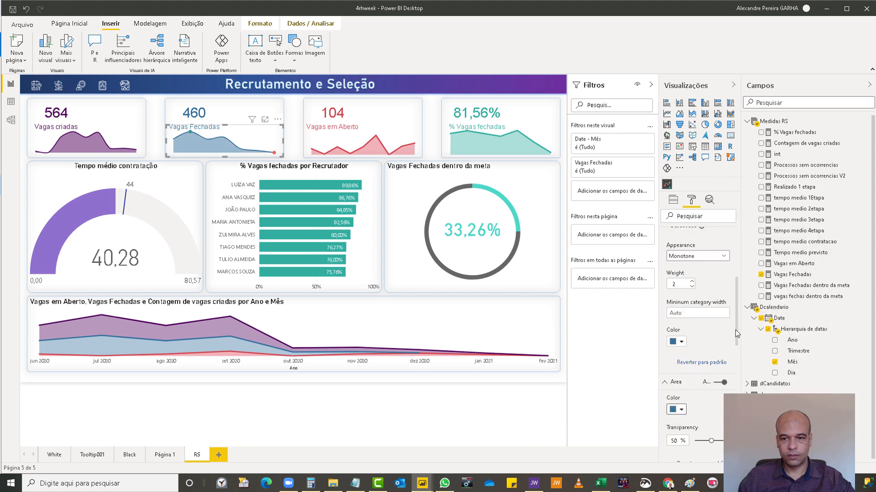
Turn off the highest and lowest point markers on the Vagas Fechadas sparkline.
scroll(689, 313, down, 5)
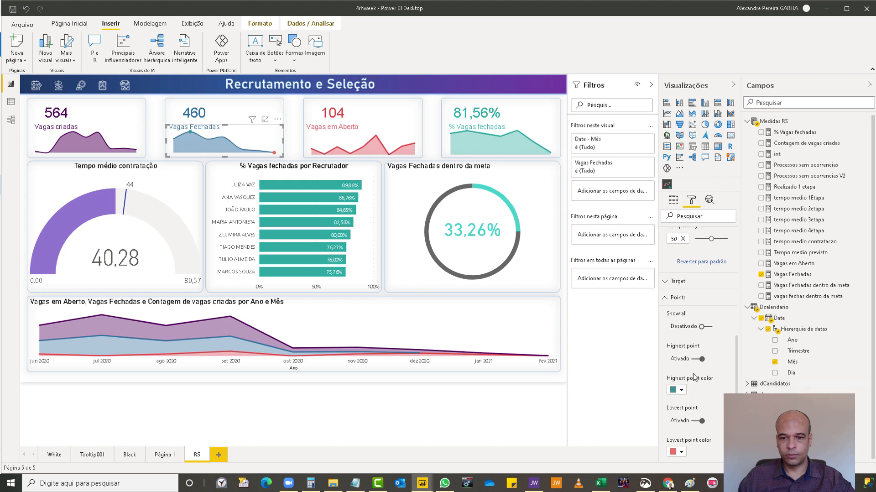
click(700, 358)
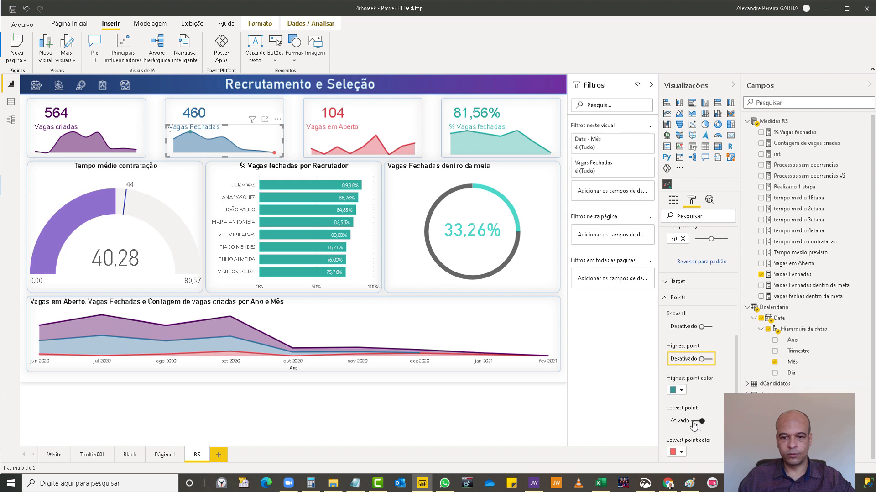
click(694, 421)
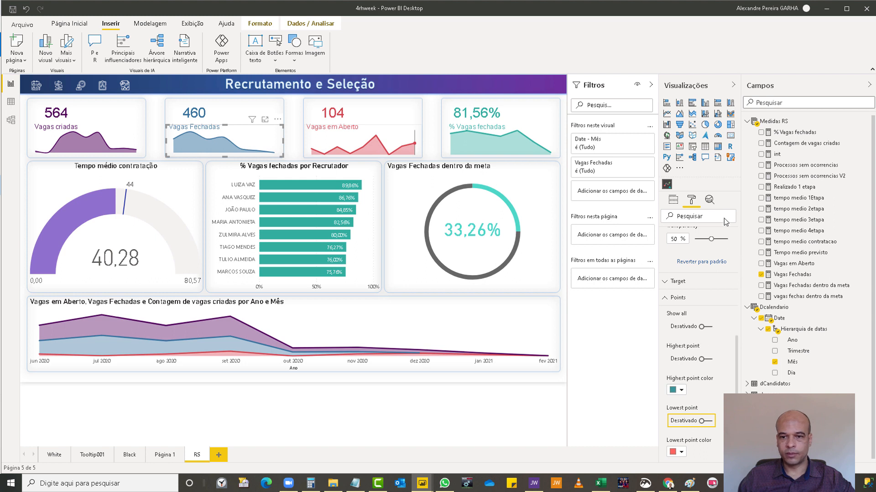
Convert the small area chart under Vagas em Aberto to a Sparkline by OKViz and hide its category label.
click(667, 183)
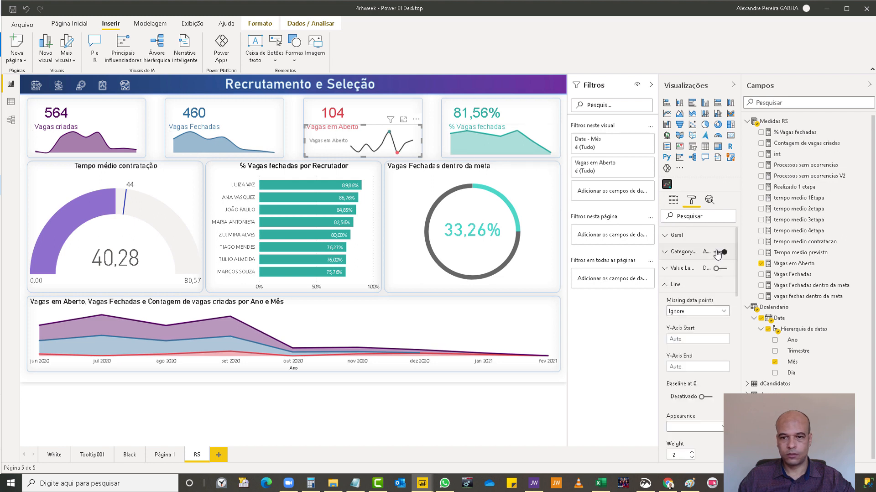
click(720, 251)
Set the line colour of the Vagas em Aberto sparkline to the recent red.
drag(736, 274, 729, 326)
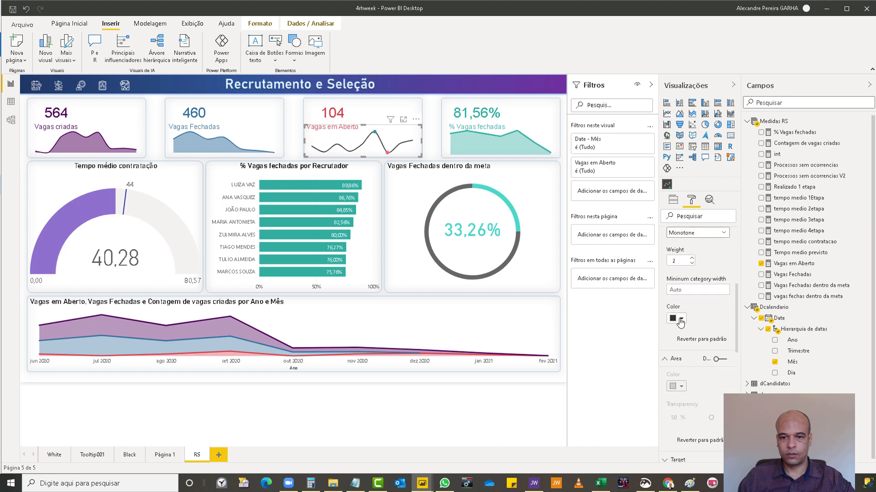
click(682, 320)
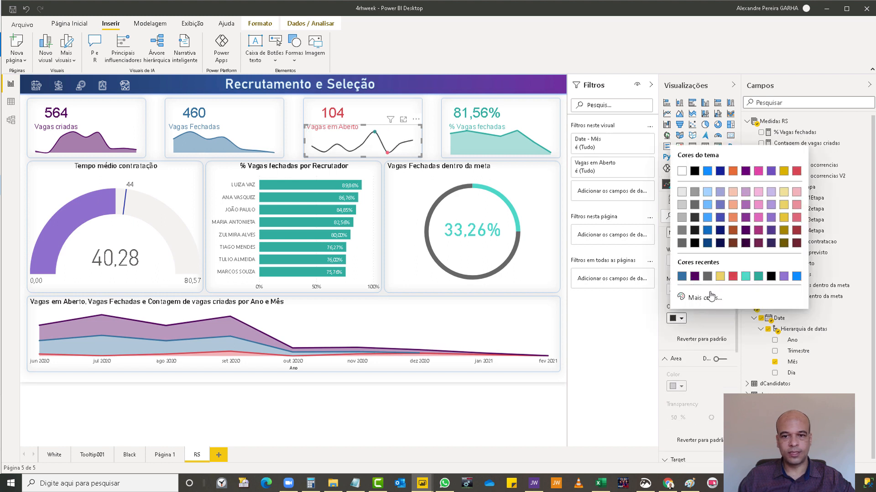
click(732, 276)
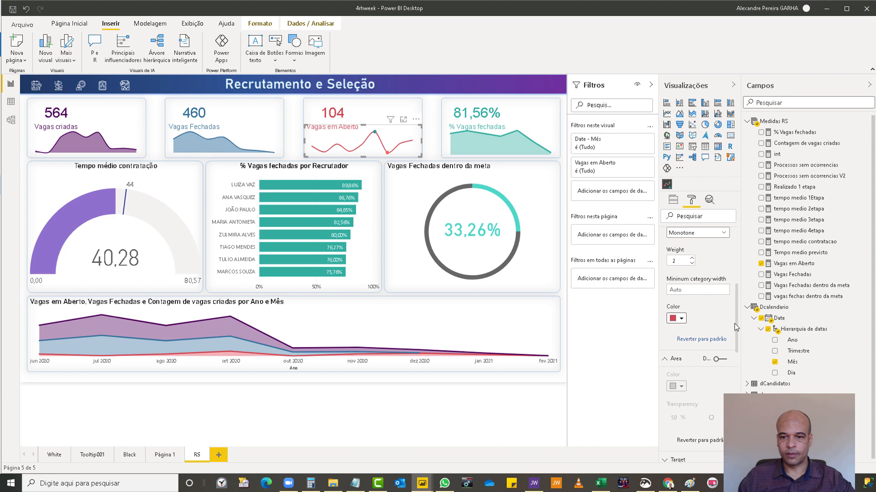
Turn off the highest and lowest point markers on the Vagas em Aberto sparkline.
drag(735, 323, 741, 361)
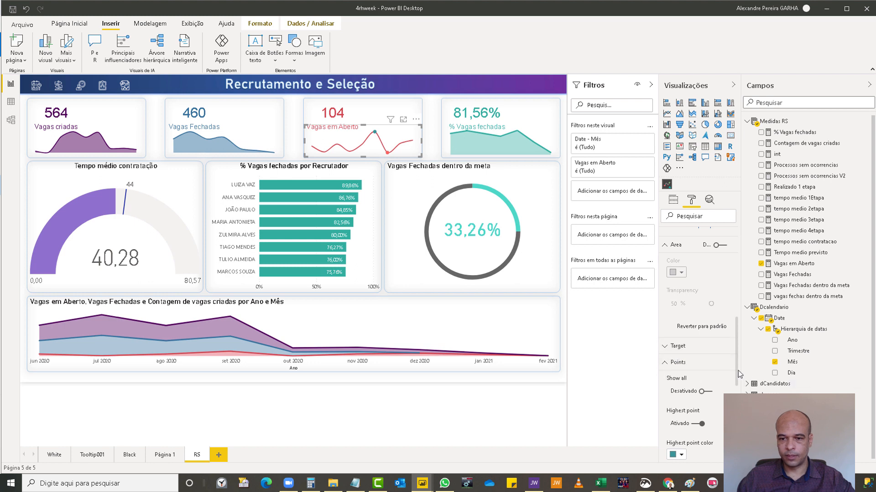
scroll(740, 374, down, 3)
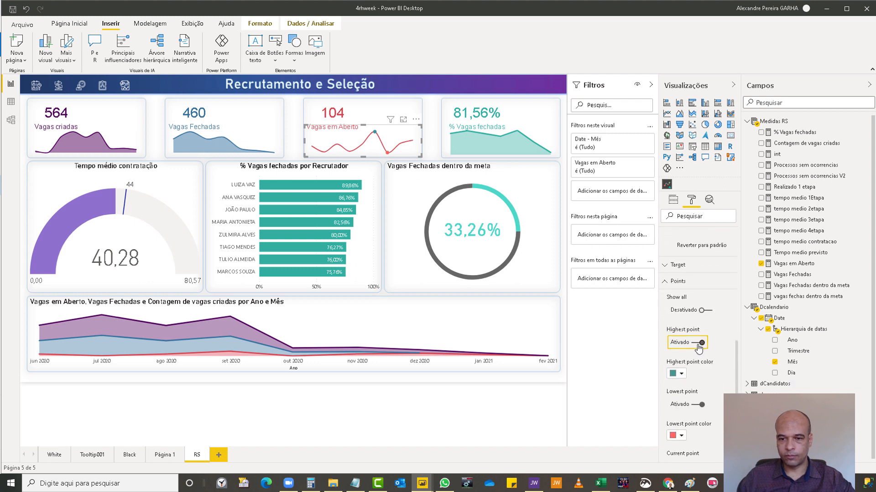
click(698, 342)
click(700, 404)
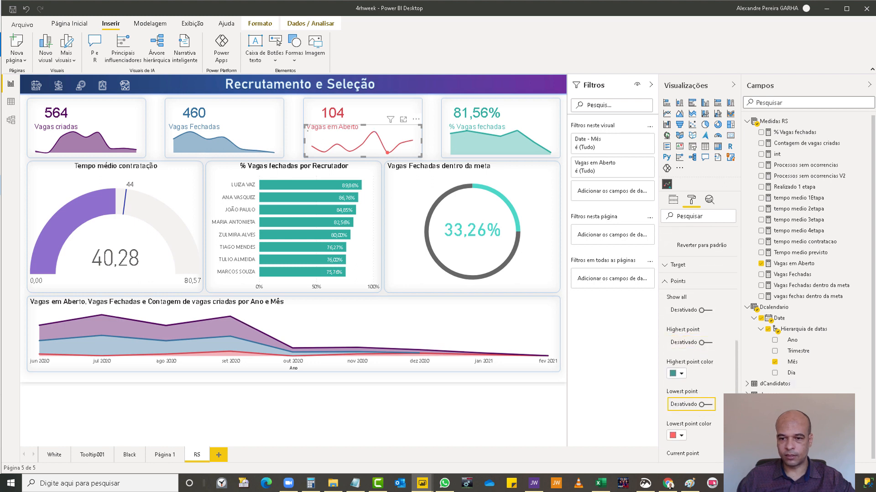
scroll(697, 319, down, 2)
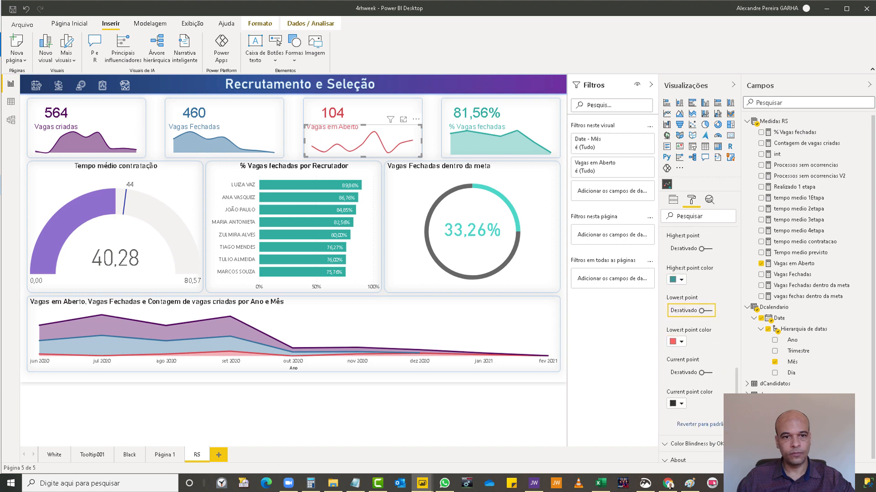
Turn on the area fill of the Vagas em Aberto sparkline and colour it the same red as its line.
scroll(725, 273, up, 4)
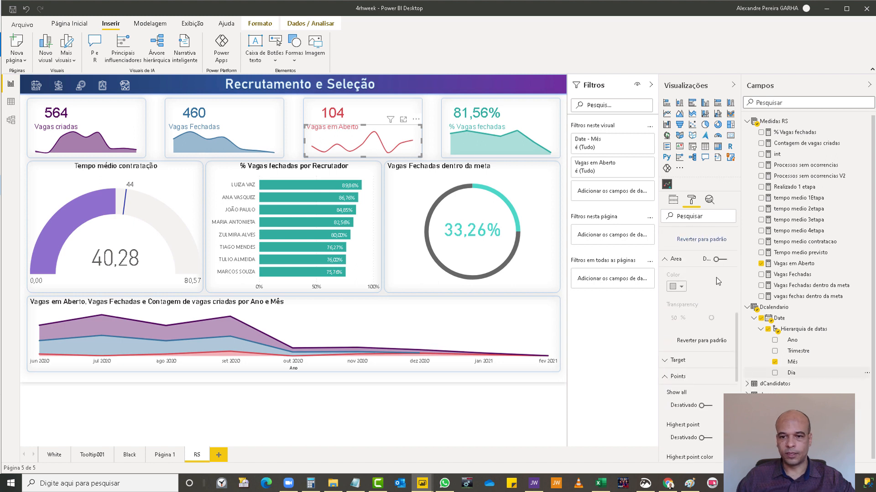
click(725, 259)
click(724, 259)
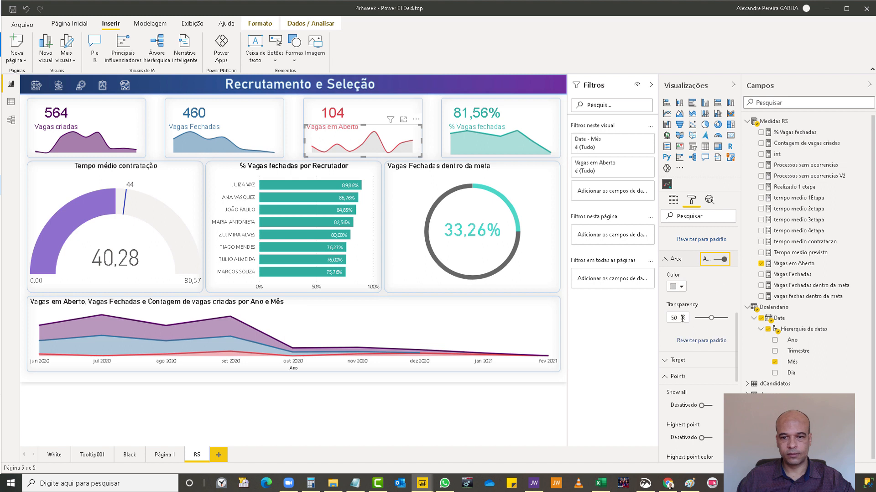
click(678, 288)
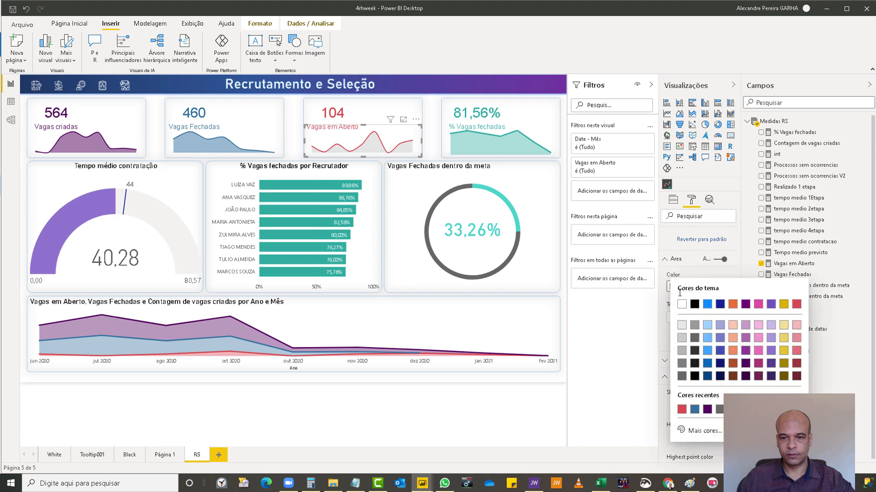
click(681, 409)
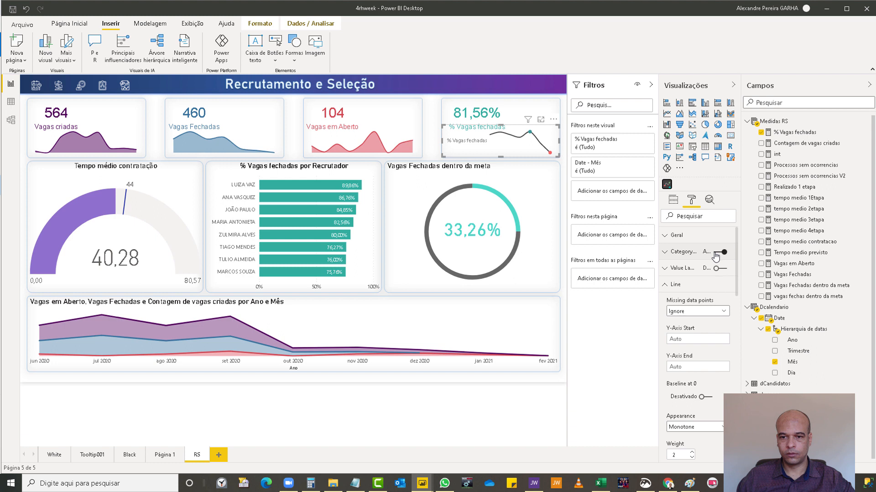
Hide the category label of the % Vagas fechadas sparkline and set its line colour to the recent turquoise.
click(715, 253)
scroll(738, 306, down, 1)
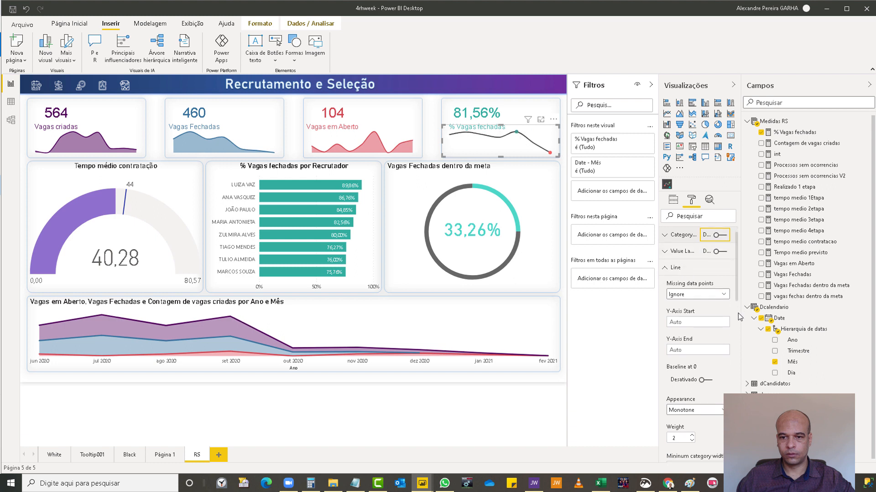
scroll(739, 316, down, 3)
click(681, 377)
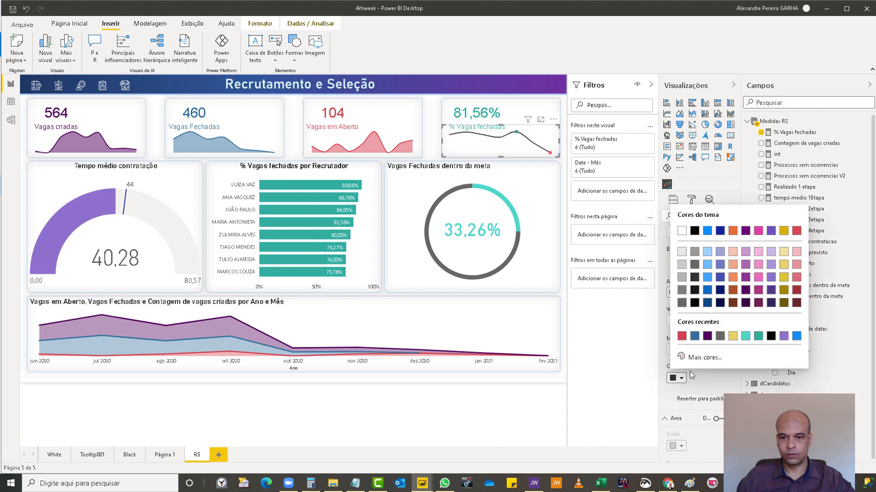
click(745, 336)
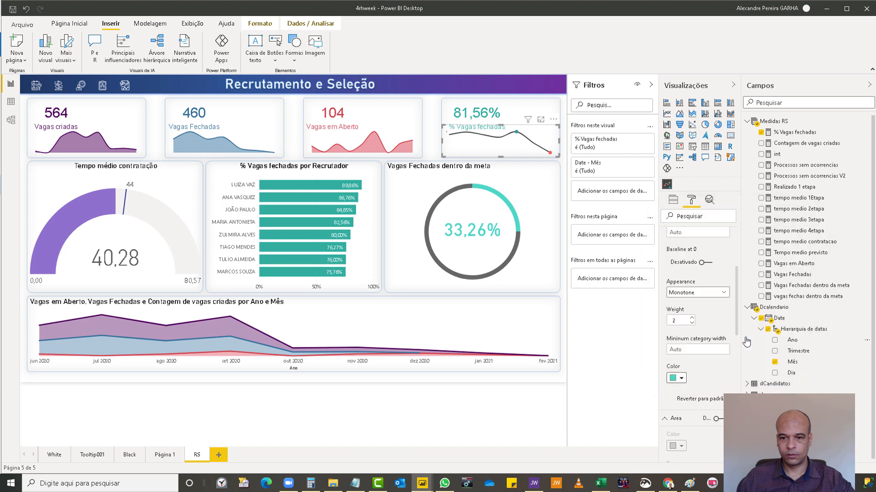
Turn on the area fill of the % Vagas fechadas sparkline and colour it the same turquoise as its line.
scroll(722, 354, down, 4)
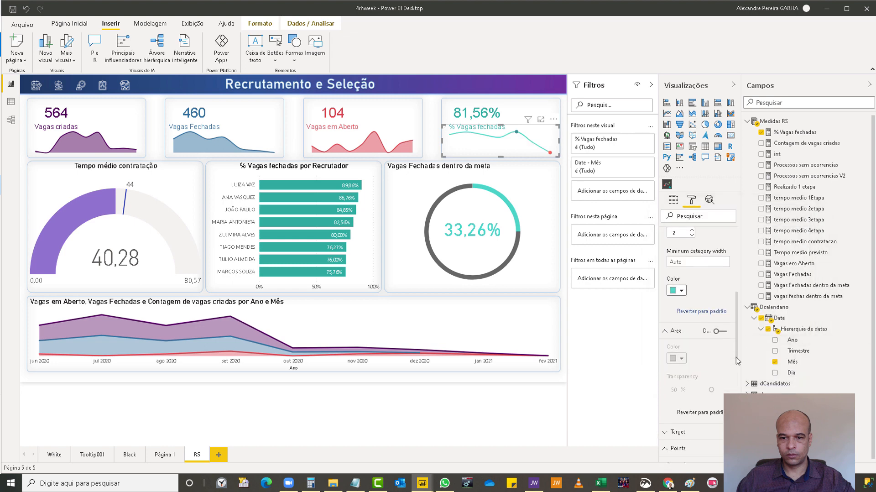
click(723, 335)
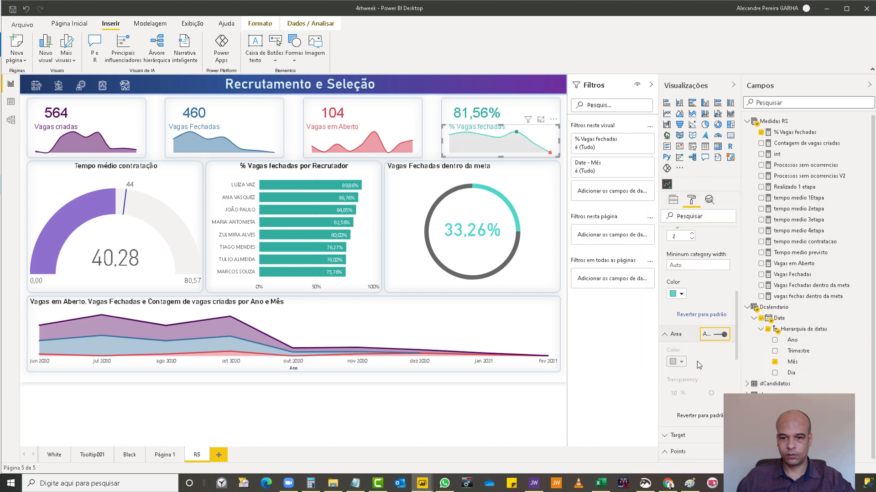
click(677, 361)
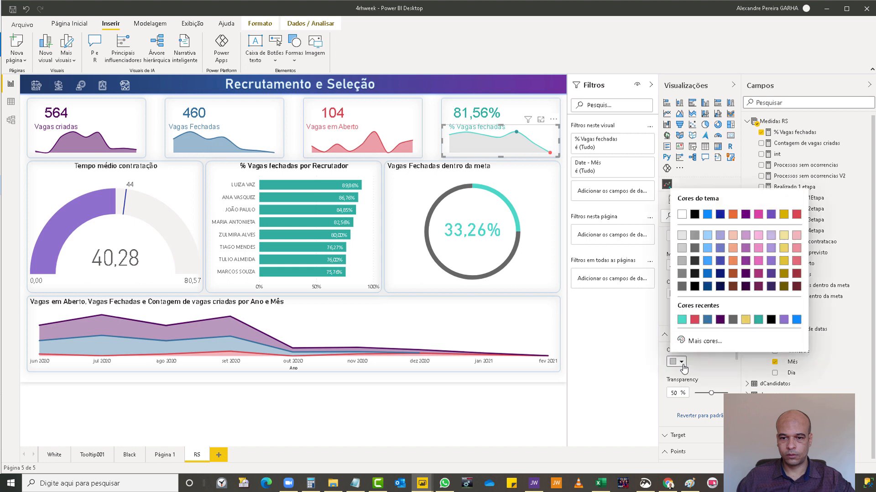
click(681, 319)
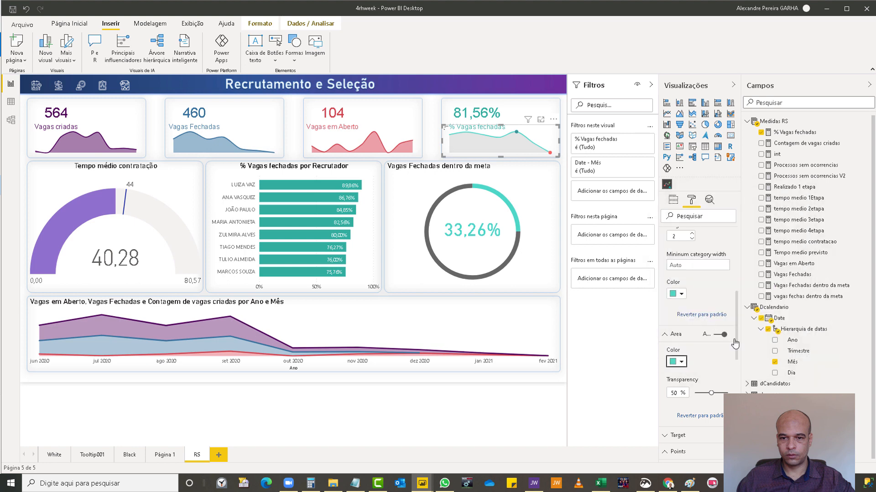
Turn off the highest and lowest point markers on the % Vagas fechadas sparkline.
scroll(734, 367, down, 3)
drag(731, 373, 730, 371)
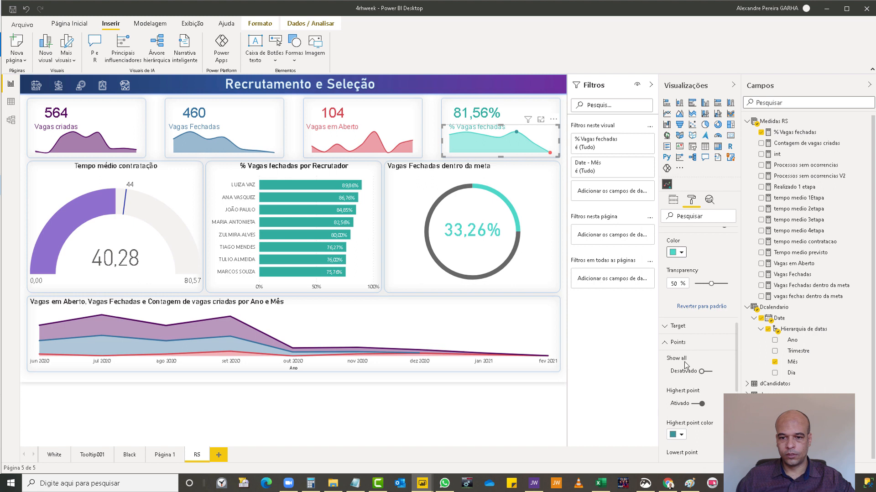
click(702, 403)
click(702, 404)
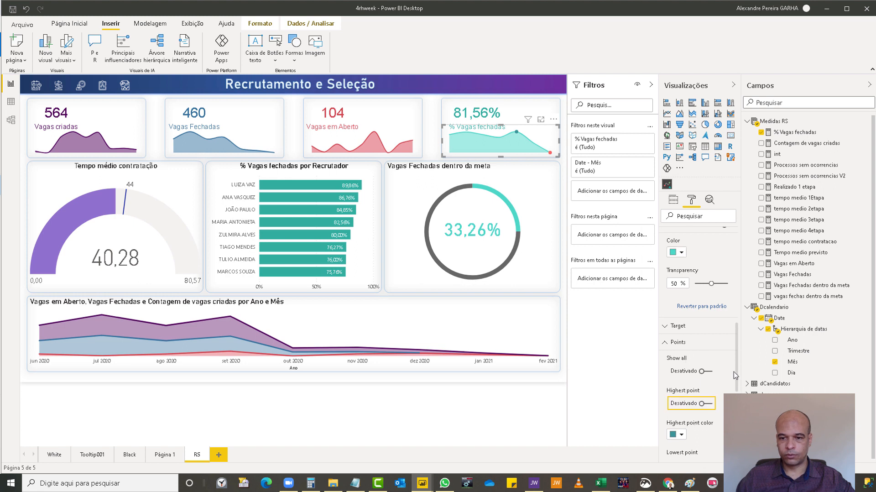
scroll(730, 379, down, 3)
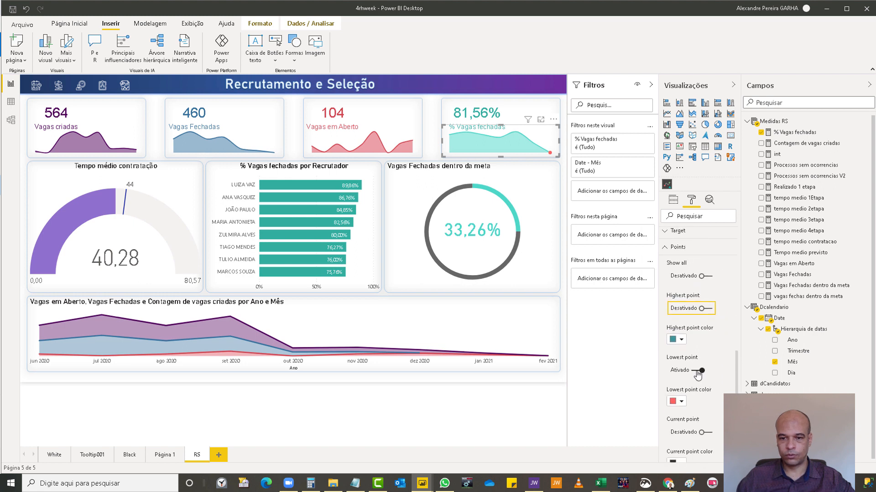
click(701, 370)
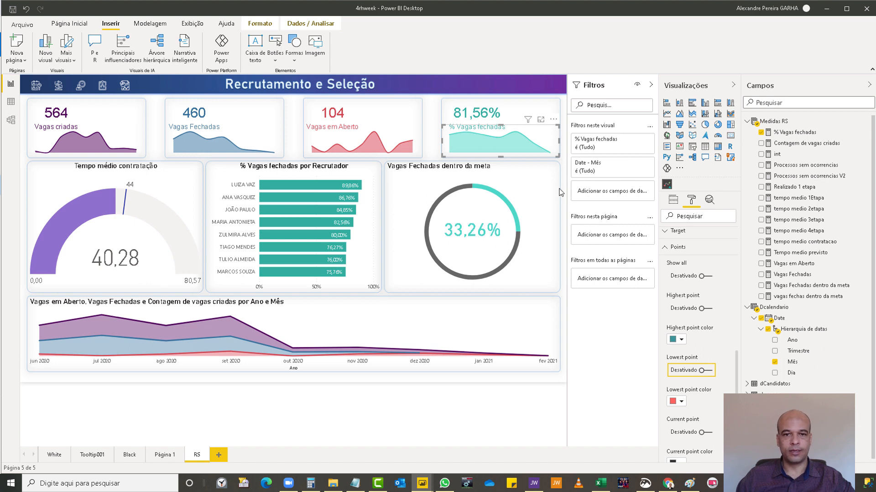
click(538, 31)
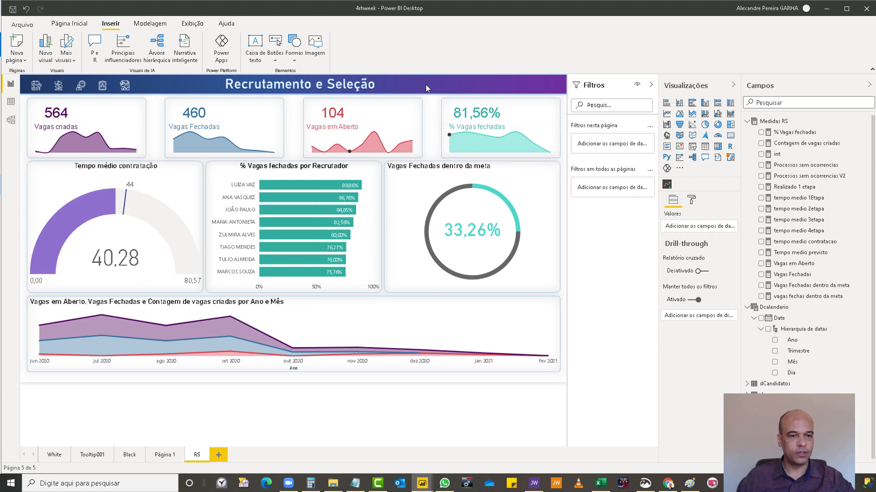
Duplicate the RS page and remove the background image from the copy.
right_click(197, 456)
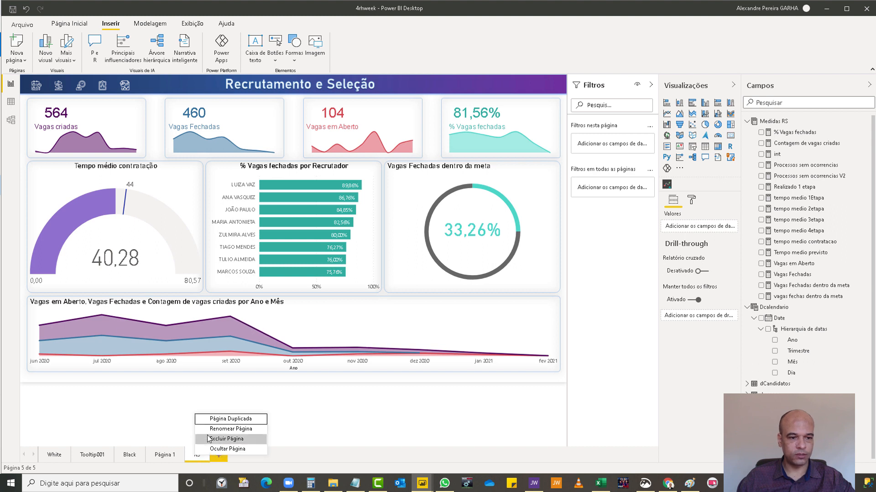
click(246, 422)
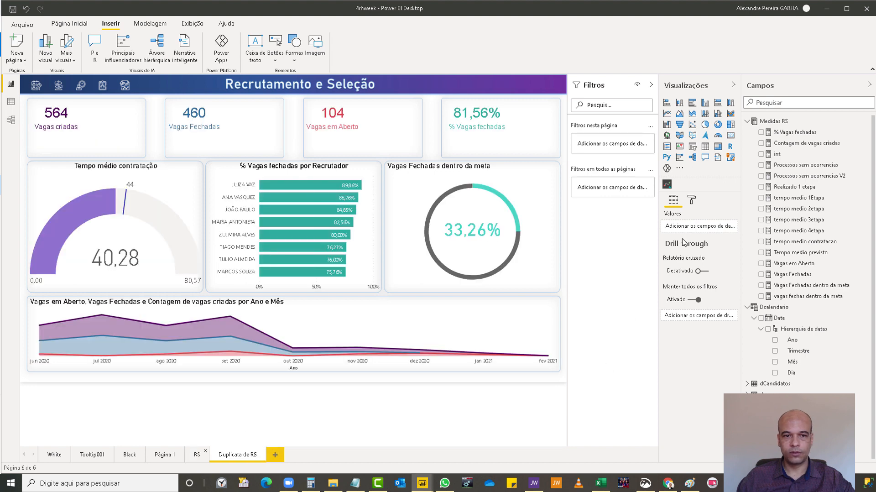
click(691, 201)
click(666, 268)
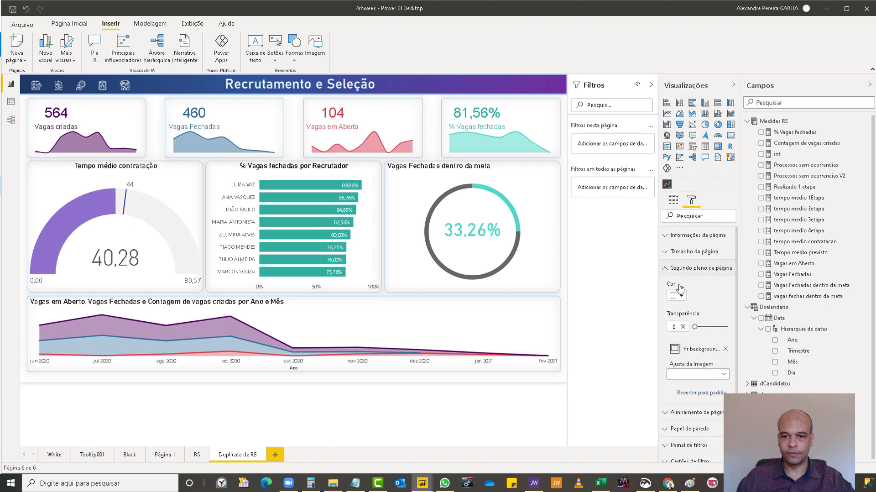
click(726, 349)
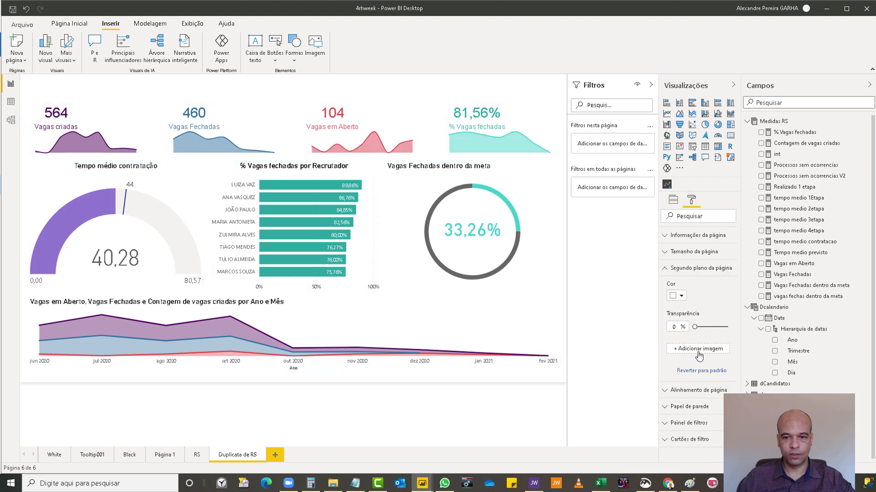
Add the dark Recrutamento background image to the duplicated page with its image fit set to Ajuste.
click(695, 350)
double_click(406, 83)
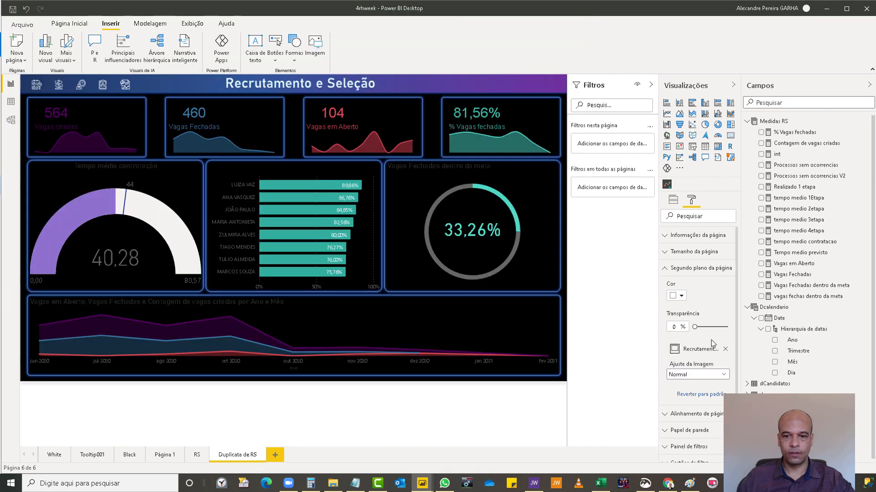
click(695, 375)
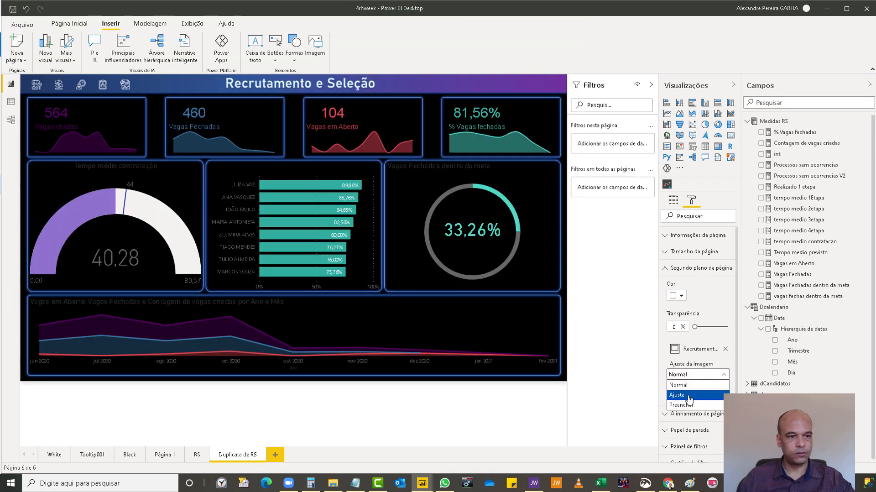
click(689, 396)
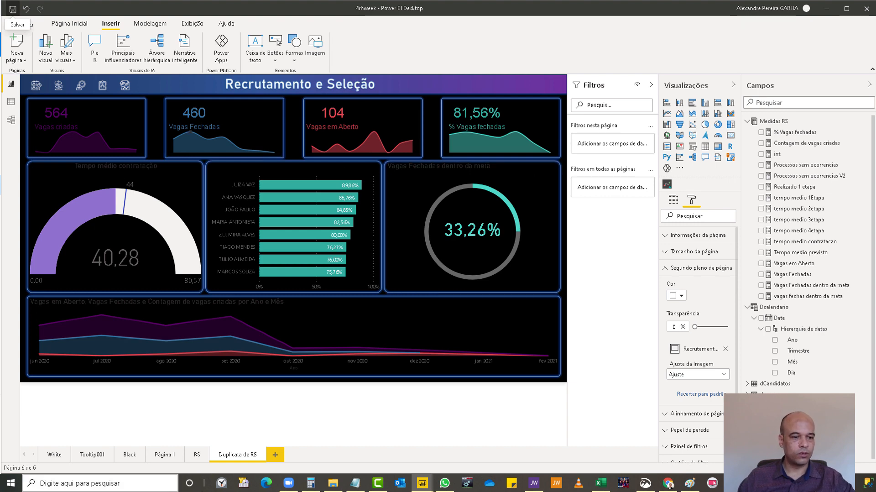
Back on the RS page, change the int measure to 1 - [Vagas Fechadas dentro da meta] and save the report.
click(196, 457)
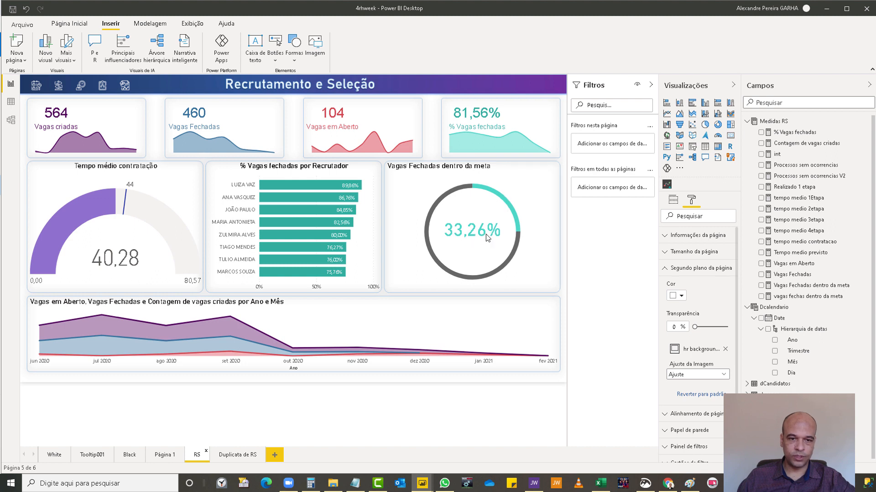
click(672, 201)
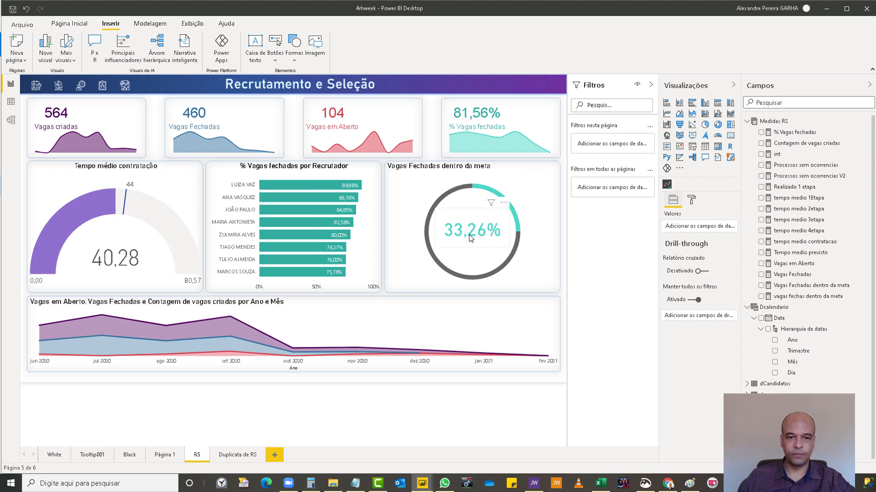
click(784, 156)
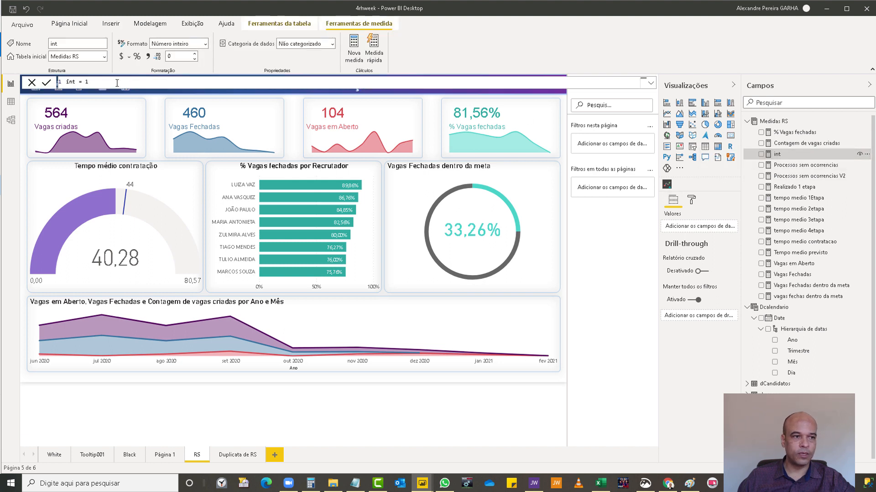
click(117, 83)
text(- )
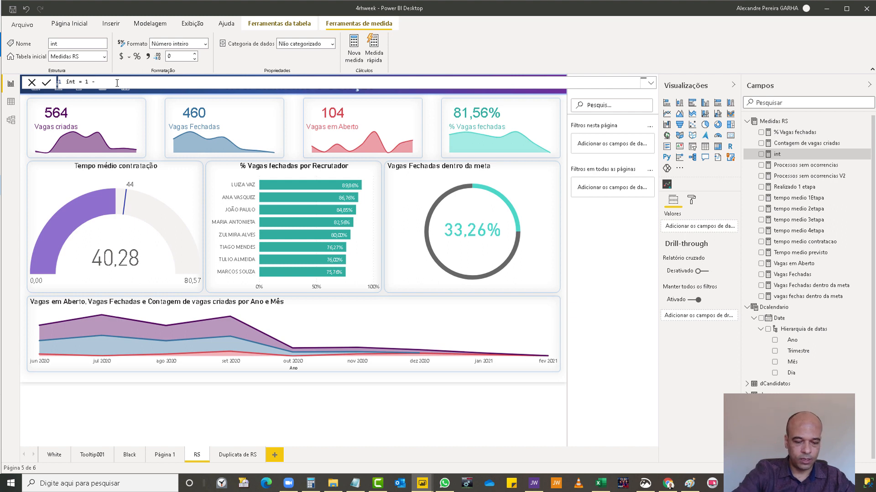
text(vagas)
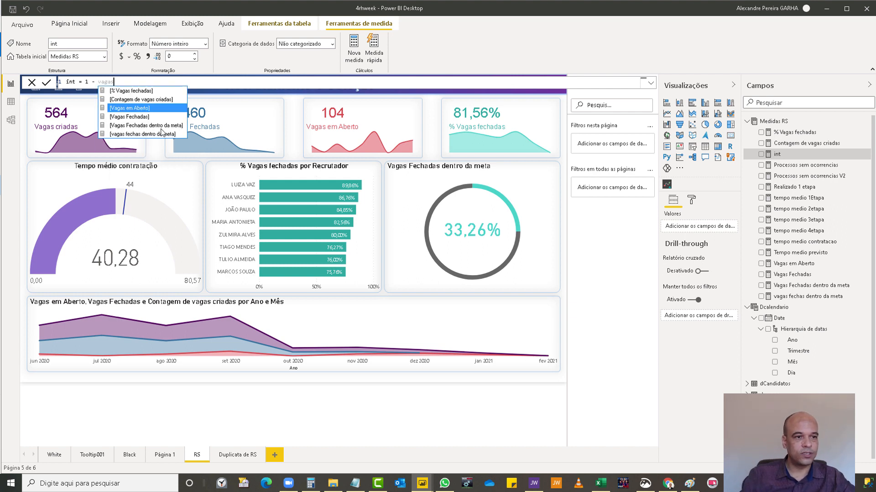
click(161, 126)
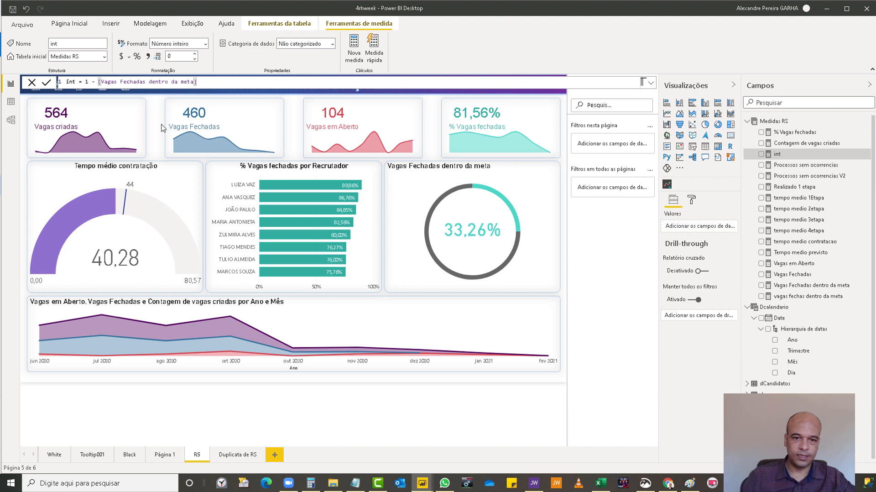
key(Return)
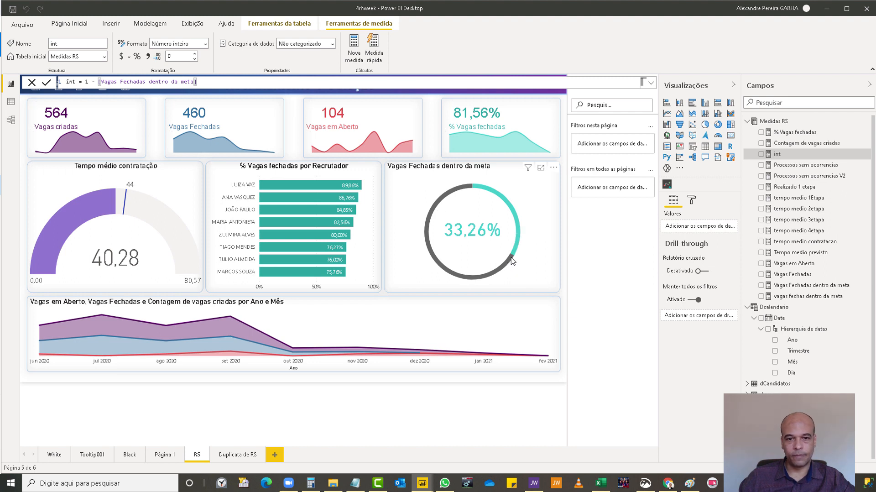
mouse_move(512, 262)
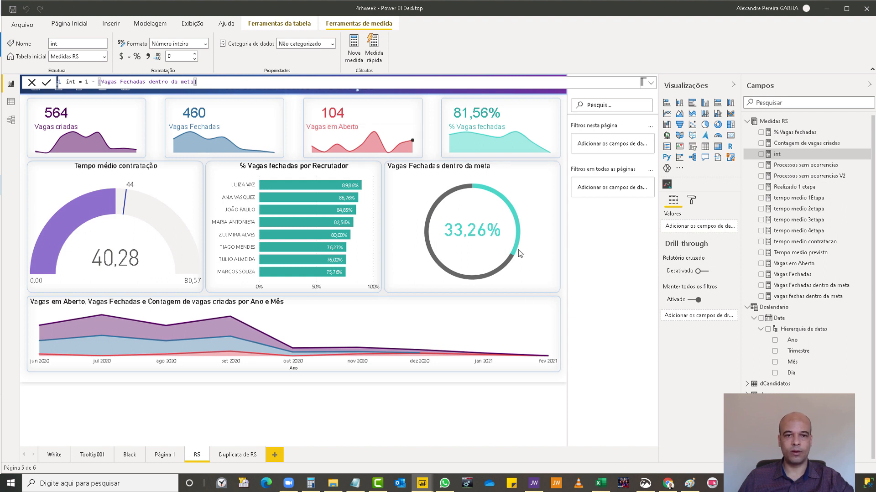
click(12, 9)
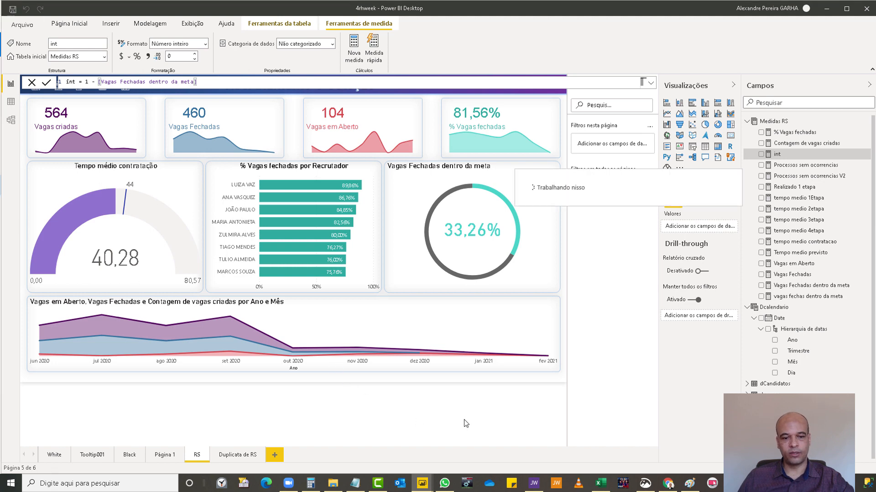
Switch to the People Analytics report and view the tooltip of the Boa Retenção column in Tempo de Retenção por Segmento.
mouse_move(424, 485)
click(453, 458)
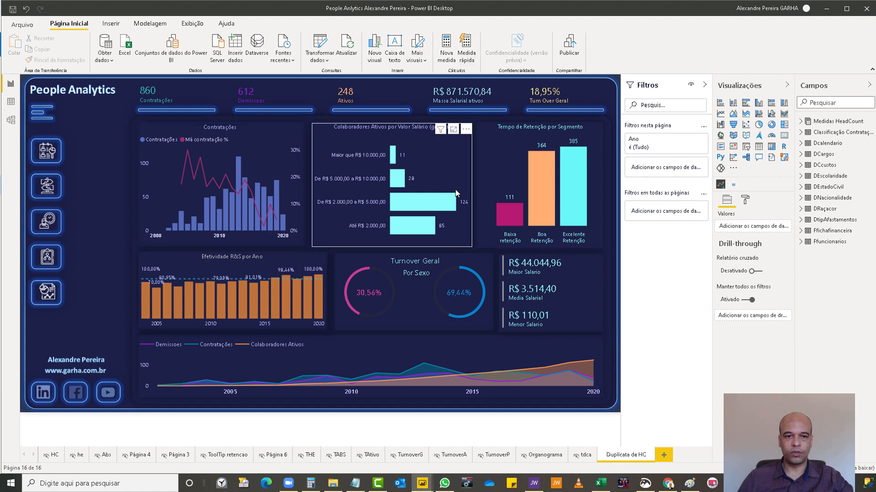
mouse_move(544, 201)
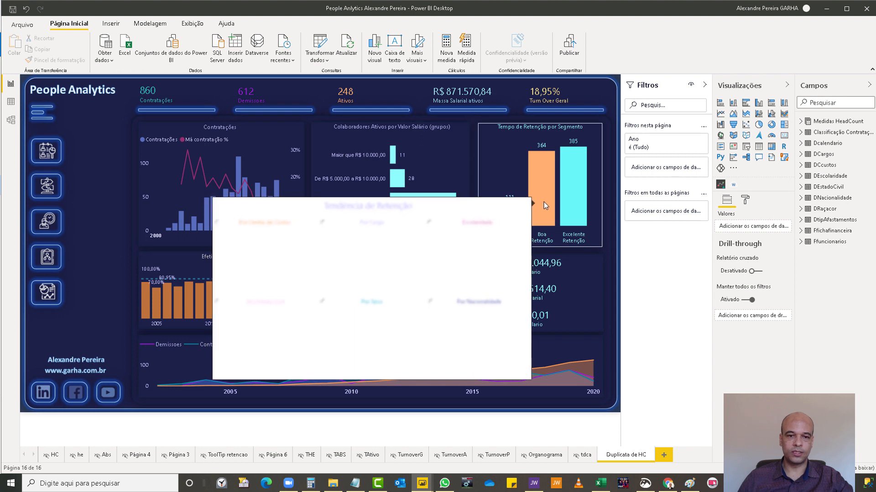